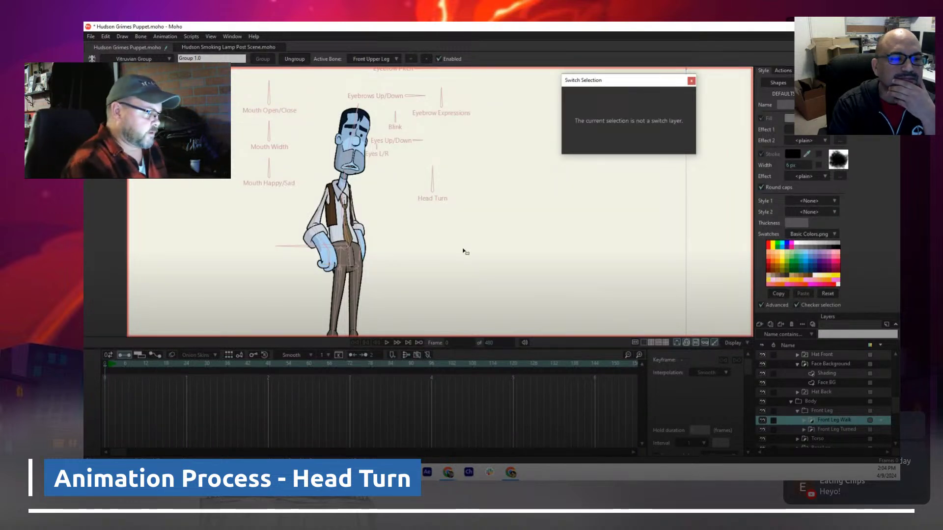
pyautogui.scroll(-1, 387, 262)
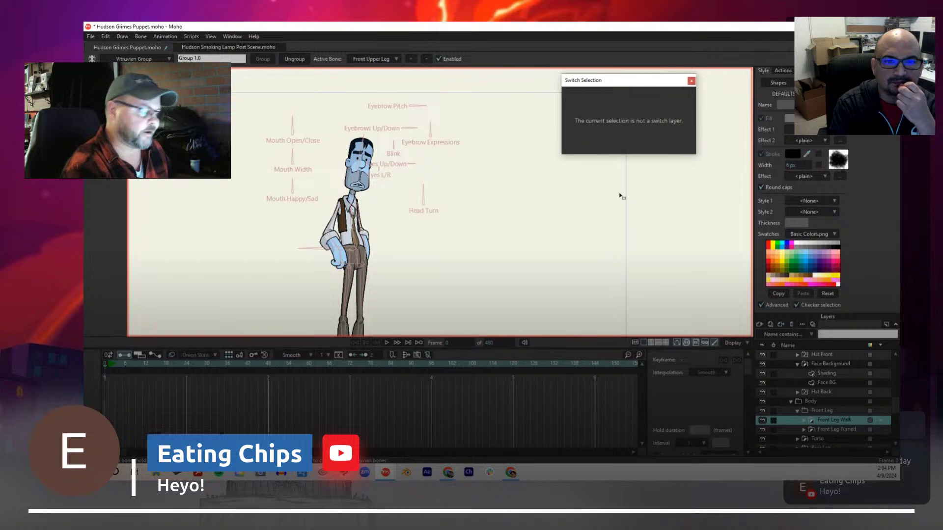
pyautogui.moveTo(612, 86); pyautogui.dragTo(590, 111)
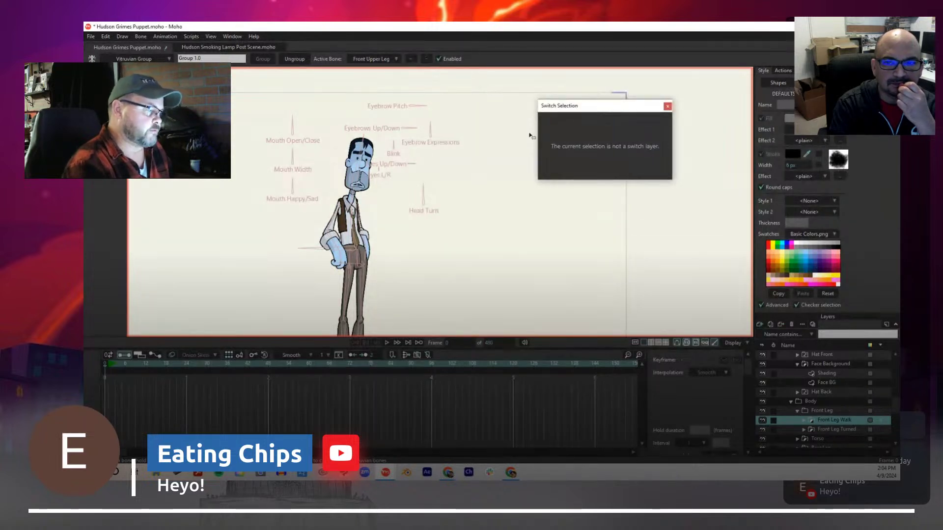
pyautogui.scroll(-3, 494, 221)
pyautogui.scroll(5, 491, 249)
pyautogui.moveTo(427, 285); pyautogui.dragTo(481, 252)
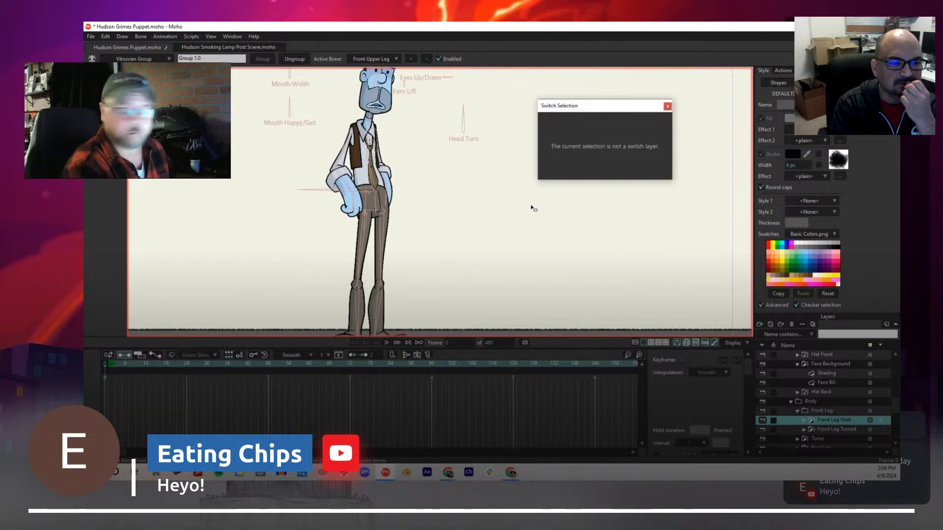
pyautogui.scroll(-2, 523, 216)
pyautogui.scroll(2, 493, 246)
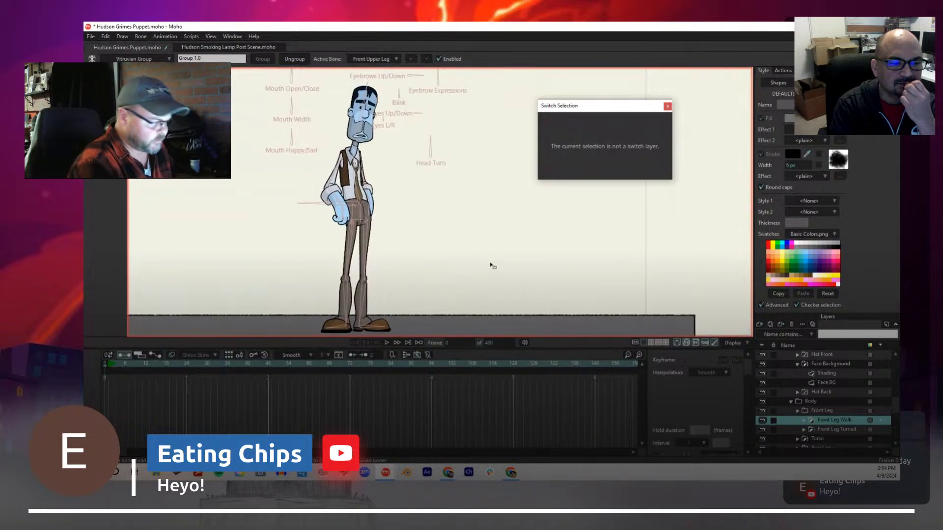
pyautogui.moveTo(546, 257)
pyautogui.mouseDown()
pyautogui.moveTo(521, 255)
pyautogui.moveTo(549, 248)
pyautogui.moveTo(551, 262)
pyautogui.mouseUp()
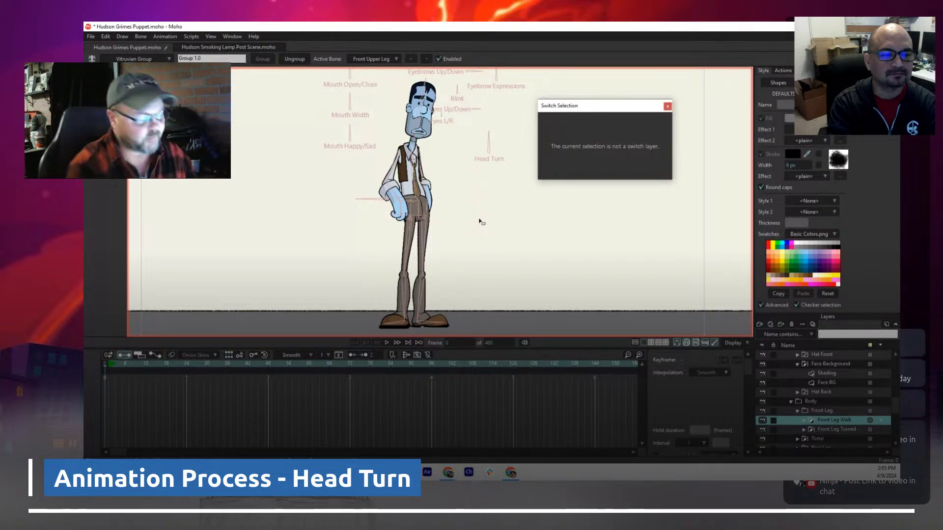
pyautogui.scroll(-1, 518, 246)
pyautogui.scroll(2, 512, 254)
pyautogui.moveTo(499, 274)
pyautogui.mouseDown()
pyautogui.moveTo(498, 246)
pyautogui.moveTo(465, 251)
pyautogui.moveTo(520, 247)
pyautogui.moveTo(497, 257)
pyautogui.mouseUp()
pyautogui.scroll(-4, 491, 251)
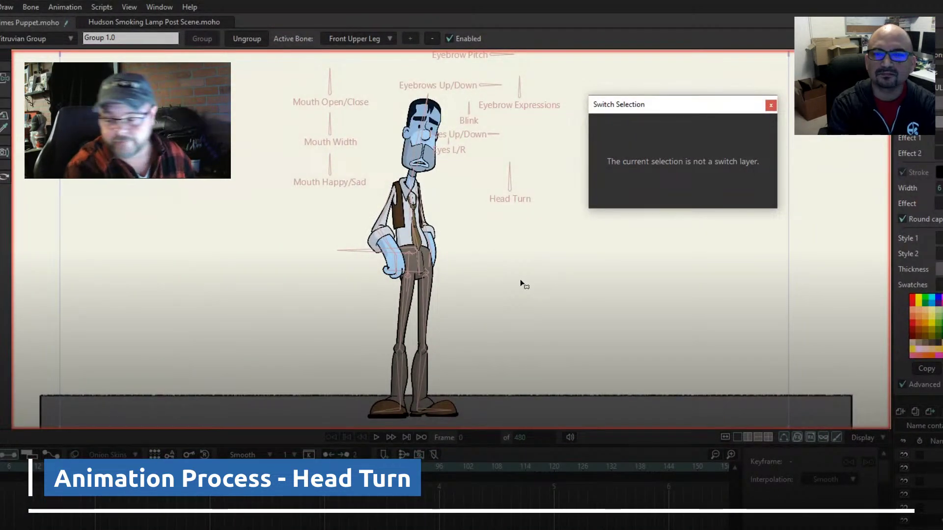
pyautogui.moveTo(667, 106); pyautogui.dragTo(702, 83)
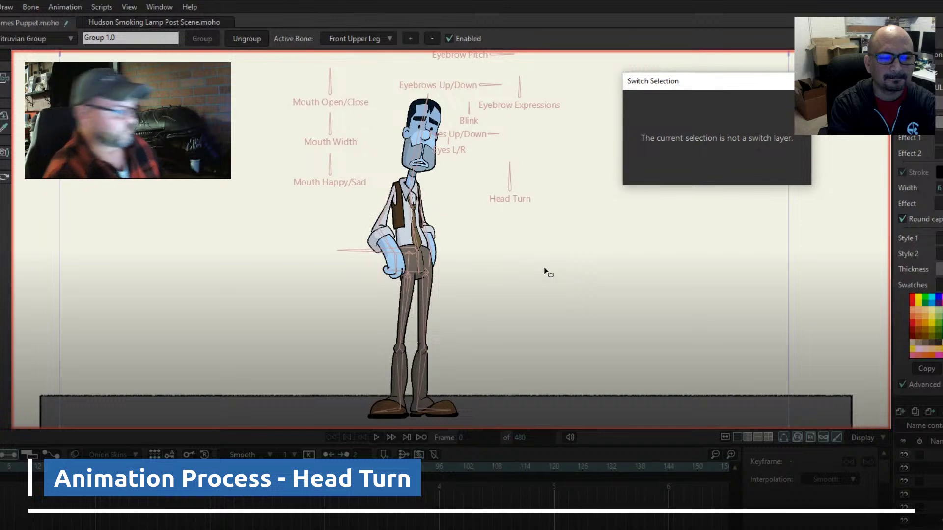
pyautogui.moveTo(725, 84); pyautogui.dragTo(730, 100)
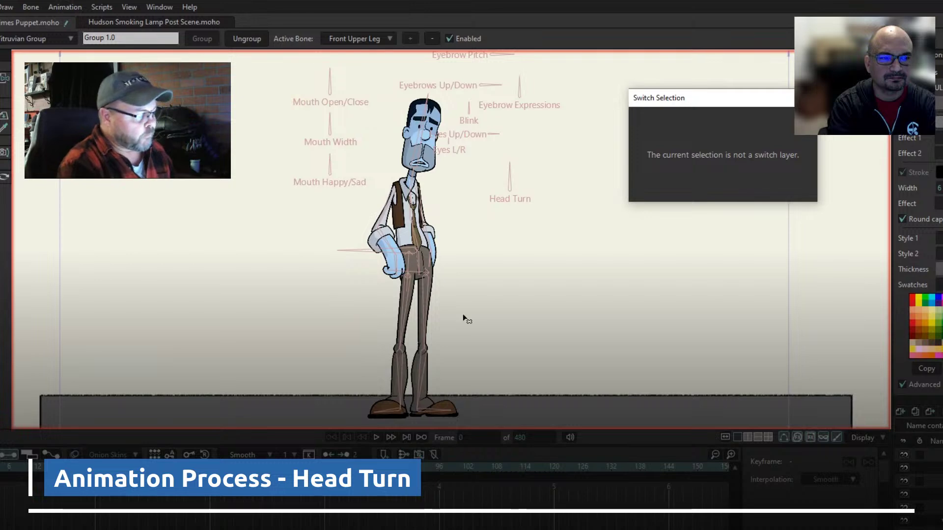
# Switch the active bone of the front leg's Vitruvian group to the walk version, Front Upper Leg Walk
pyautogui.scroll(10, 415, 310)
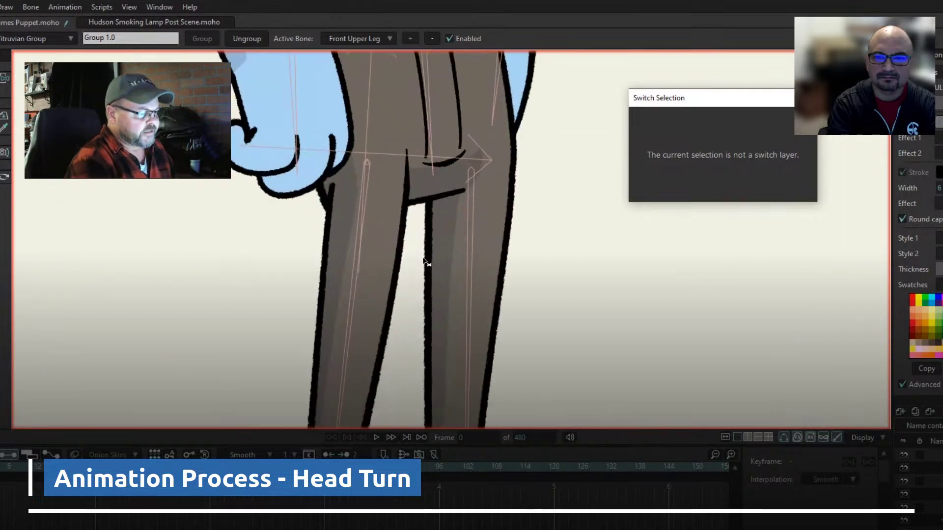
pyautogui.moveTo(414, 231); pyautogui.dragTo(451, 347)
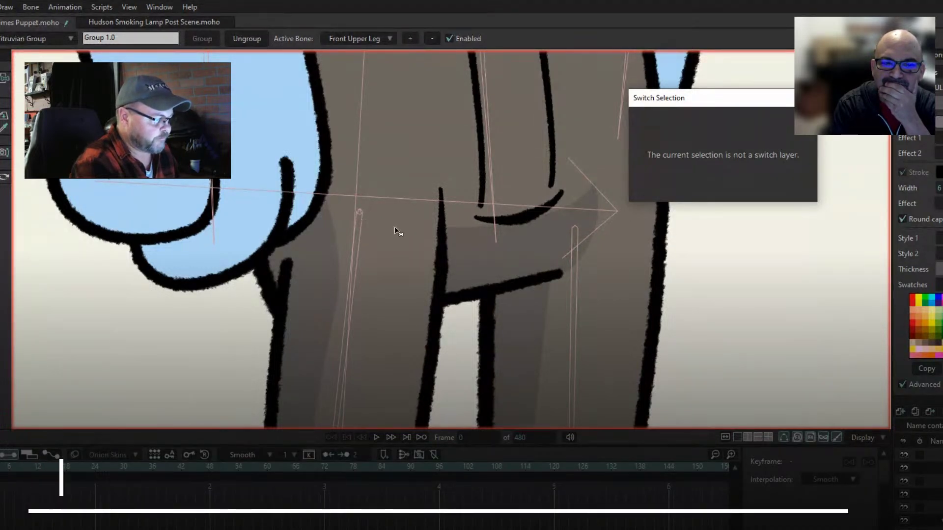
pyautogui.scroll(-6, 396, 226)
pyautogui.scroll(-4, 400, 228)
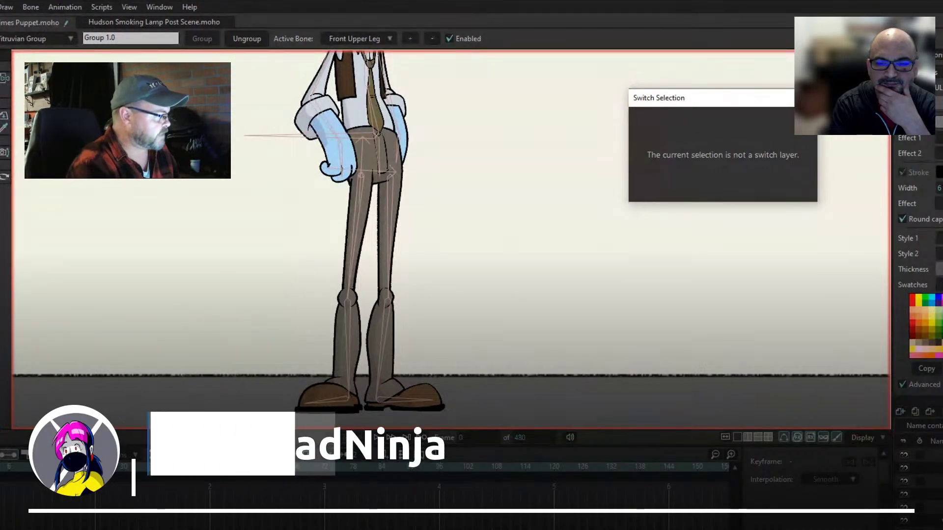
pyautogui.press('z')
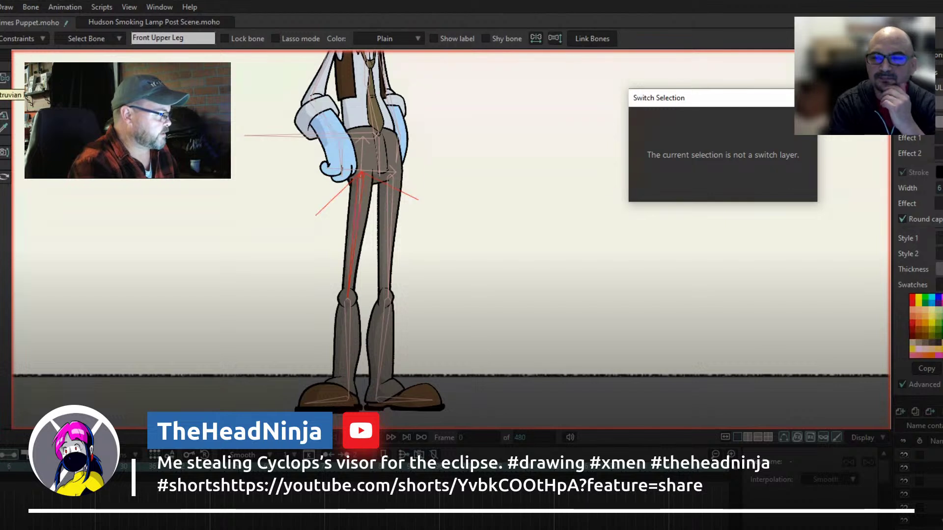
pyautogui.click(4, 79)
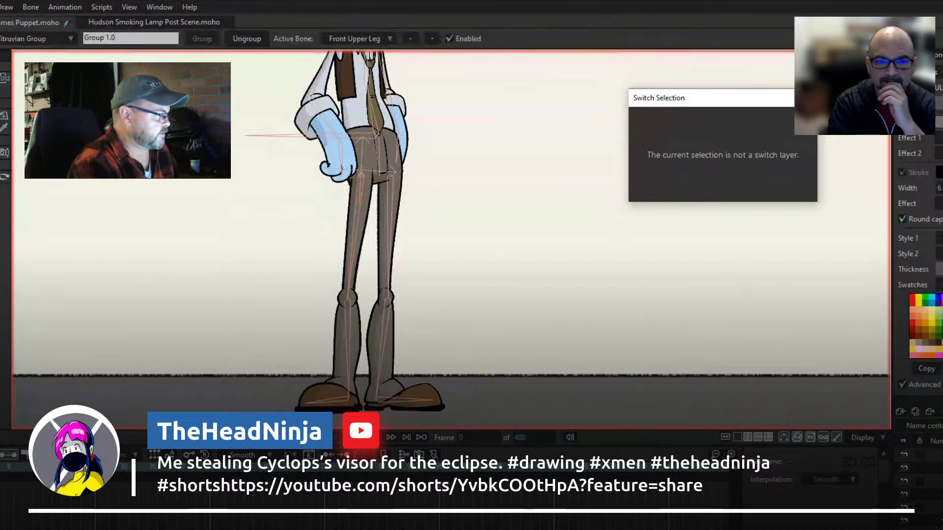
pyautogui.click(357, 39)
pyautogui.click(396, 61)
pyautogui.click(382, 39)
pyautogui.click(391, 52)
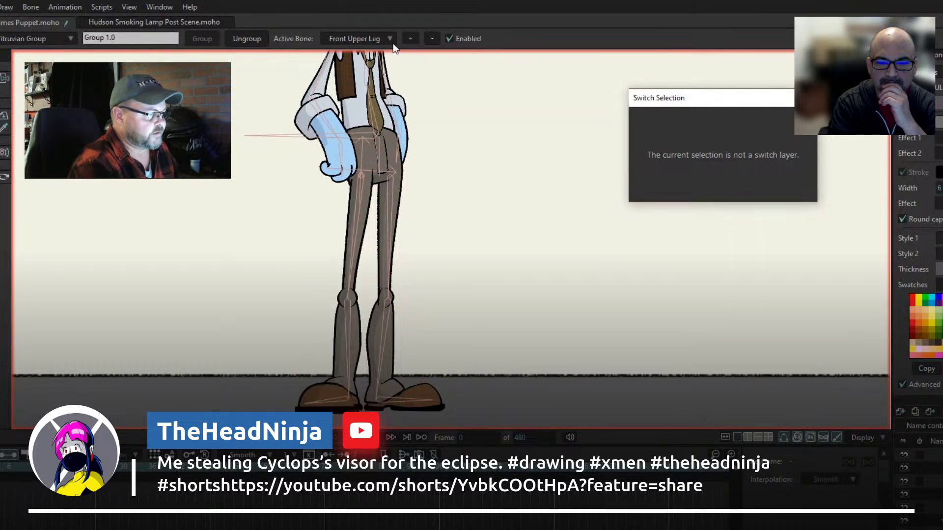
pyautogui.click(388, 40)
pyautogui.click(397, 62)
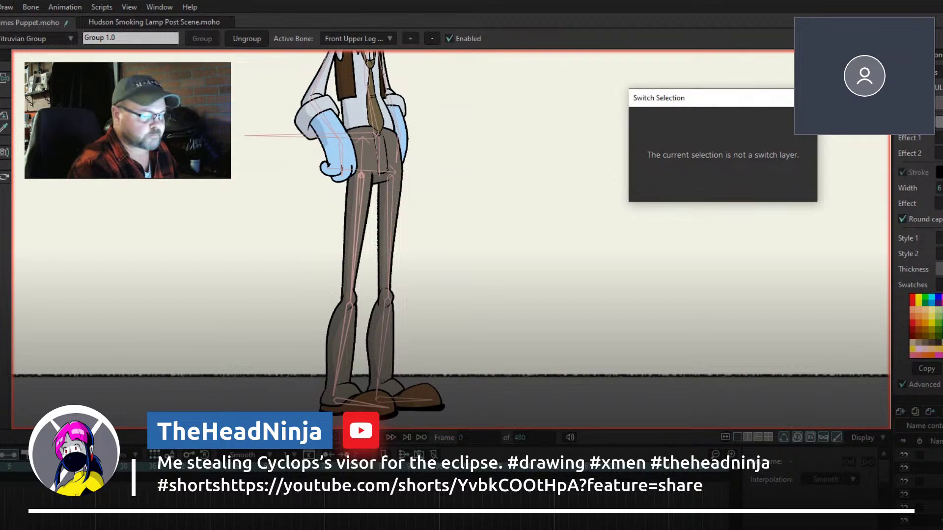
# Select the puppet's main bone layer and pose both legs raised with bent knees and adjusted feet using the Manipulate Bones tool
pyautogui.press('b')
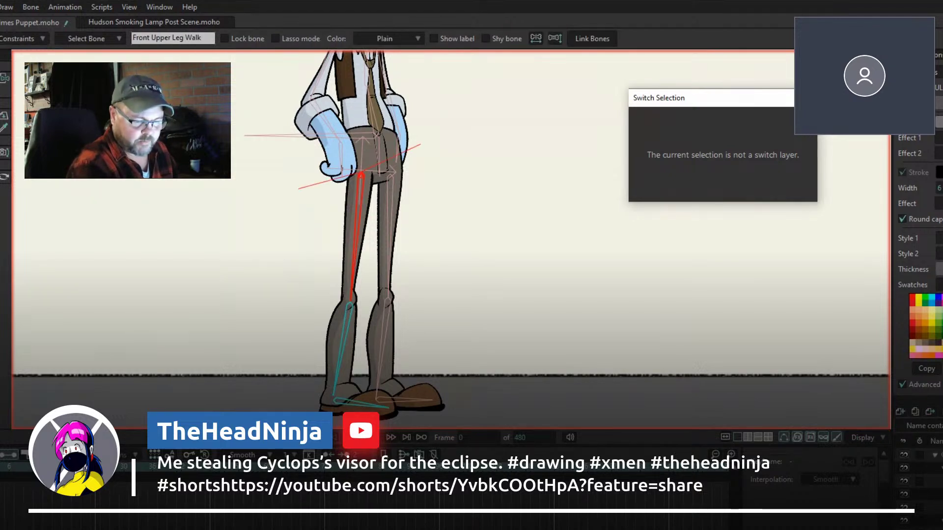
pyautogui.click(933, 455)
pyautogui.moveTo(355, 290); pyautogui.dragTo(448, 222)
pyautogui.click(7, 80)
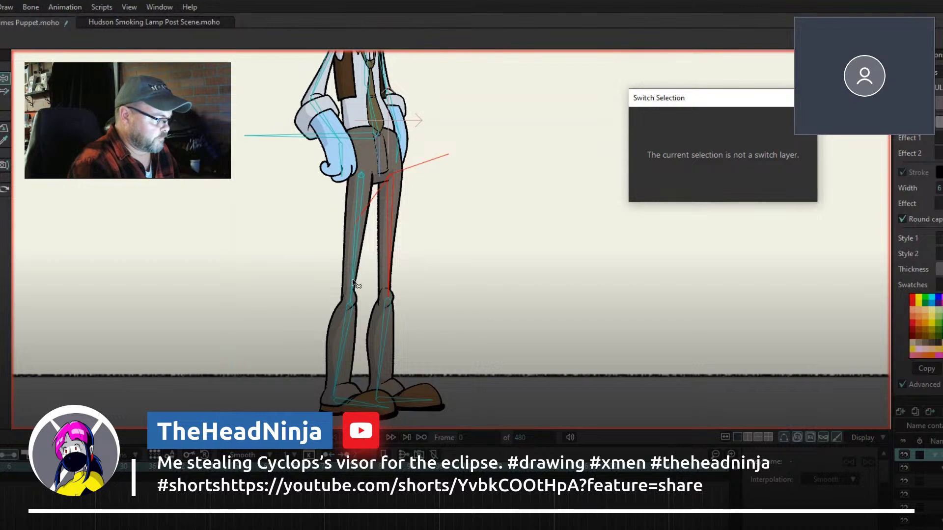
pyautogui.moveTo(352, 280); pyautogui.dragTo(469, 206)
pyautogui.moveTo(525, 216); pyautogui.dragTo(475, 255)
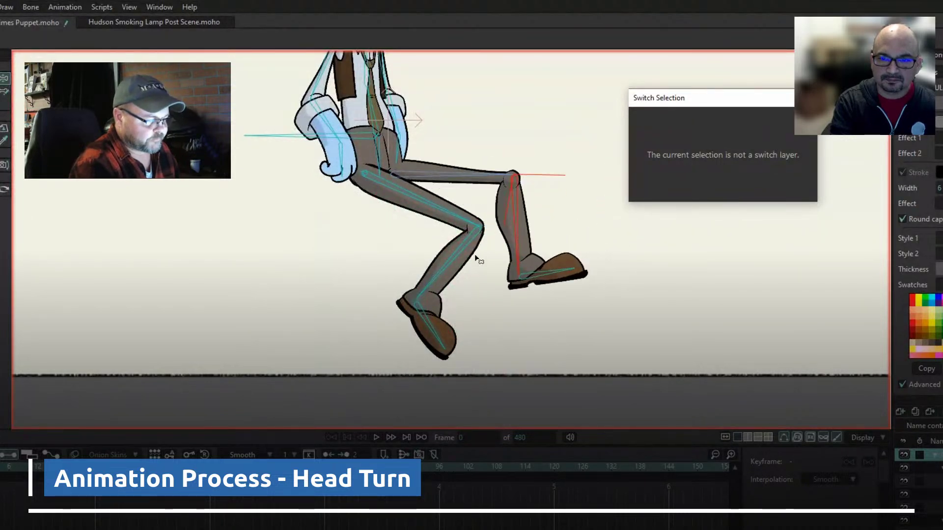
pyautogui.moveTo(562, 271); pyautogui.dragTo(602, 261)
pyautogui.moveTo(439, 338); pyautogui.dragTo(496, 248)
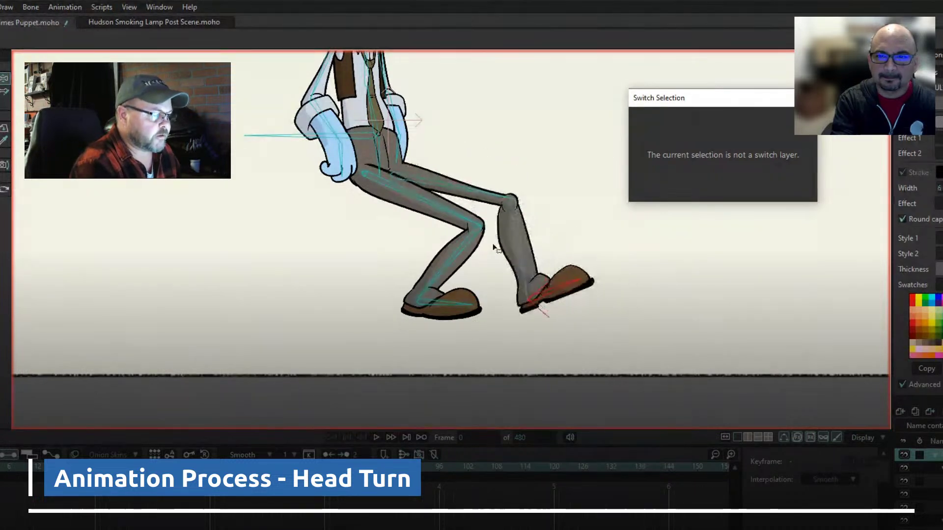
# Lower both legs into a standing stride with slightly bent knees, the back leg forward and both feet roughly level
pyautogui.moveTo(445, 309); pyautogui.dragTo(378, 315)
pyautogui.moveTo(539, 294); pyautogui.dragTo(395, 381)
pyautogui.moveTo(435, 282); pyautogui.dragTo(368, 357)
pyautogui.moveTo(364, 394); pyautogui.dragTo(366, 404)
pyautogui.moveTo(426, 349); pyautogui.dragTo(437, 360)
pyautogui.moveTo(455, 398); pyautogui.dragTo(482, 368)
pyautogui.moveTo(449, 314)
pyautogui.mouseDown()
pyautogui.moveTo(429, 332)
pyautogui.moveTo(435, 325)
pyautogui.mouseUp()
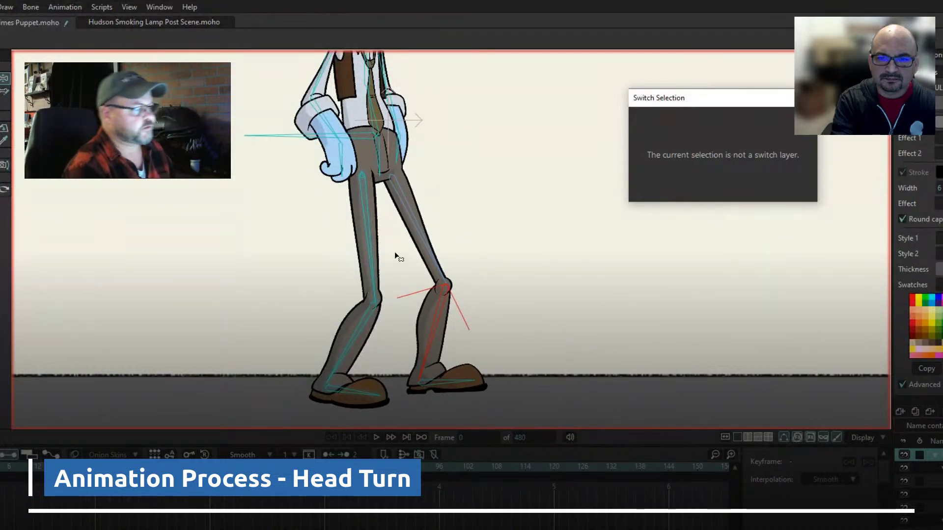
# Test the Head Turn control bone beside the face with small rotations away from upright
pyautogui.scroll(-5, 408, 212)
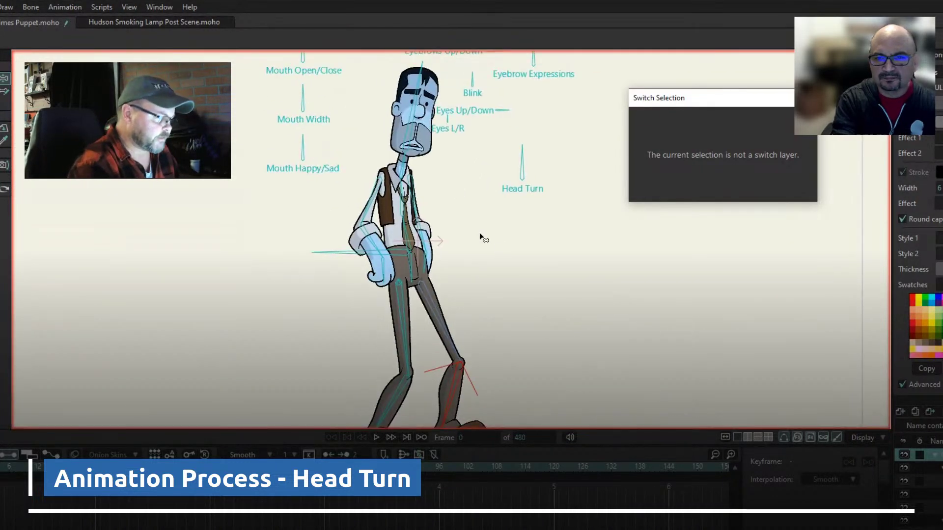
pyautogui.scroll(5, 499, 229)
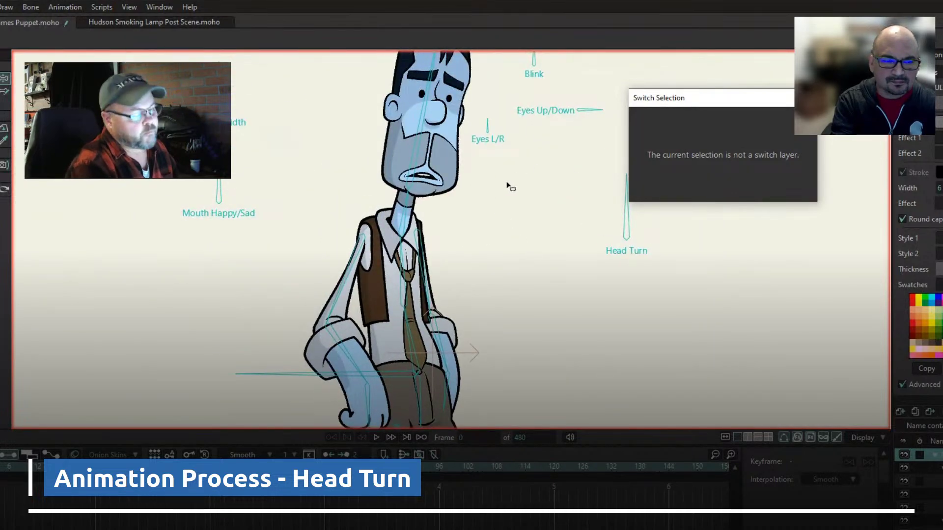
pyautogui.moveTo(546, 170); pyautogui.dragTo(489, 283)
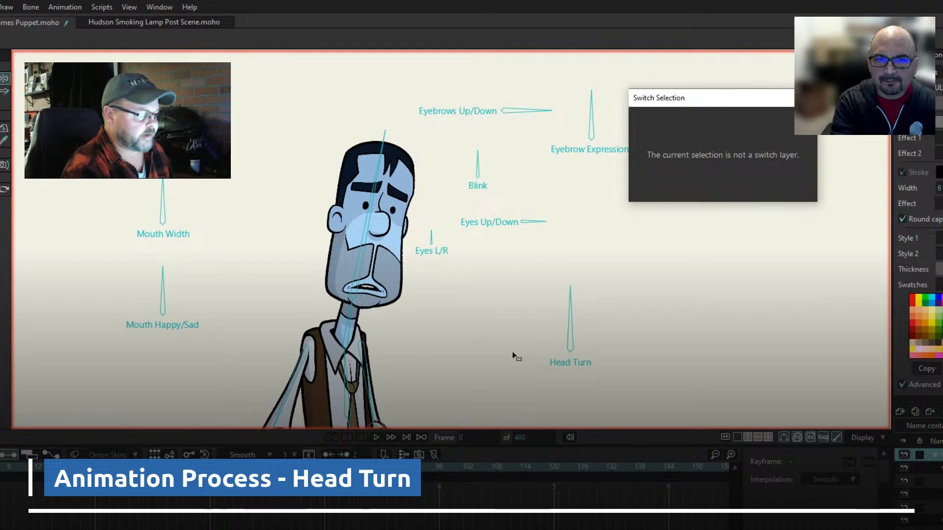
pyautogui.moveTo(572, 306)
pyautogui.mouseDown()
pyautogui.moveTo(617, 337)
pyautogui.moveTo(642, 375)
pyautogui.moveTo(614, 332)
pyautogui.moveTo(580, 310)
pyautogui.moveTo(650, 358)
pyautogui.moveTo(592, 312)
pyautogui.moveTo(646, 381)
pyautogui.moveTo(590, 317)
pyautogui.moveTo(661, 384)
pyautogui.moveTo(617, 331)
pyautogui.moveTo(591, 319)
pyautogui.moveTo(644, 385)
pyautogui.moveTo(580, 312)
pyautogui.mouseUp()
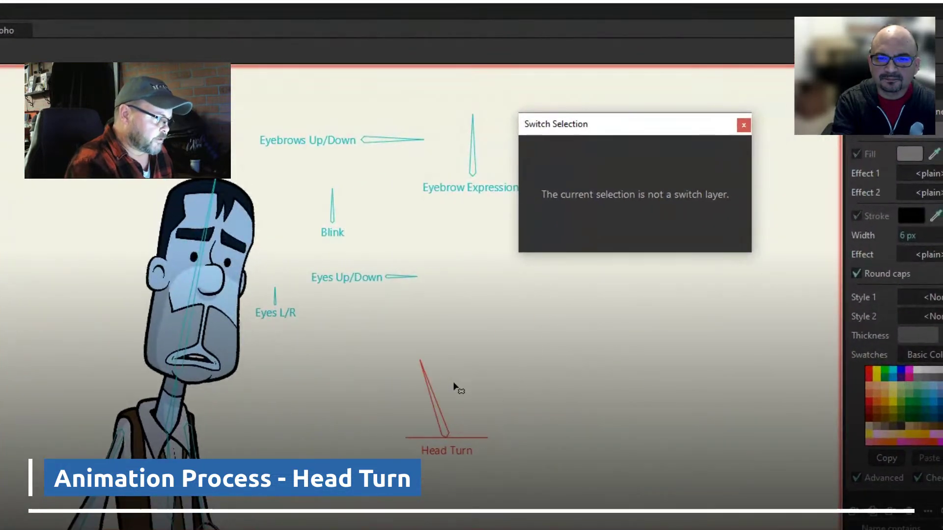
pyautogui.moveTo(454, 386)
pyautogui.mouseDown()
pyautogui.moveTo(535, 481)
pyautogui.moveTo(491, 414)
pyautogui.moveTo(464, 398)
pyautogui.mouseUp()
pyautogui.moveTo(687, 354)
pyautogui.mouseDown()
pyautogui.moveTo(720, 358)
pyautogui.moveTo(760, 410)
pyautogui.moveTo(703, 359)
pyautogui.mouseUp()
pyautogui.moveTo(657, 401); pyautogui.dragTo(674, 375)
pyautogui.moveTo(663, 408); pyautogui.dragTo(676, 381)
pyautogui.moveTo(658, 424); pyautogui.dragTo(675, 386)
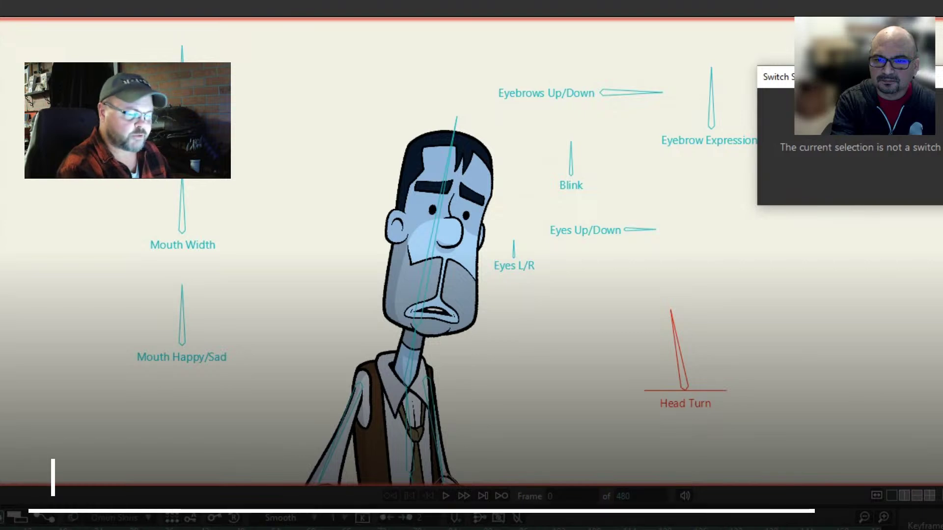
# Rotate the Head Turn control bone counterclockwise until it is almost horizontal, and return it to about upright
pyautogui.moveTo(667, 344); pyautogui.dragTo(723, 353)
pyautogui.moveTo(698, 331); pyautogui.dragTo(437, 235)
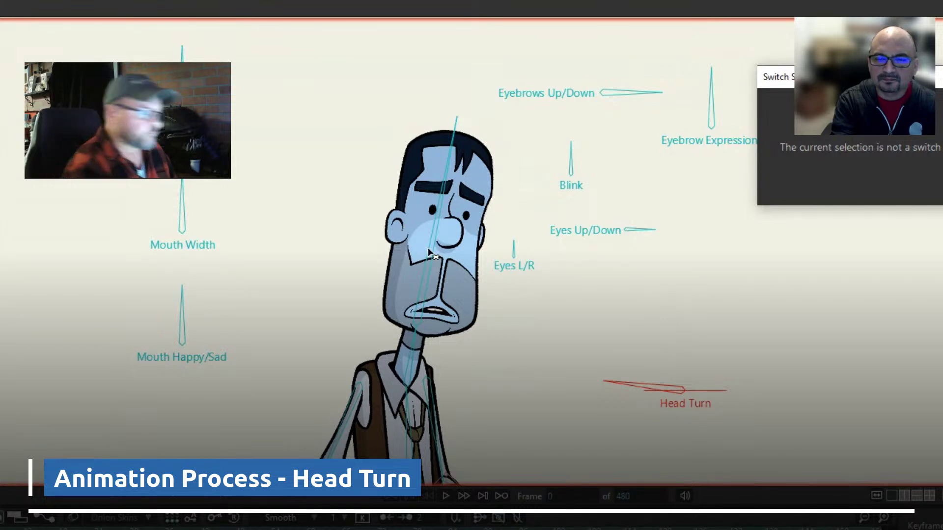
pyautogui.moveTo(620, 390); pyautogui.dragTo(689, 350)
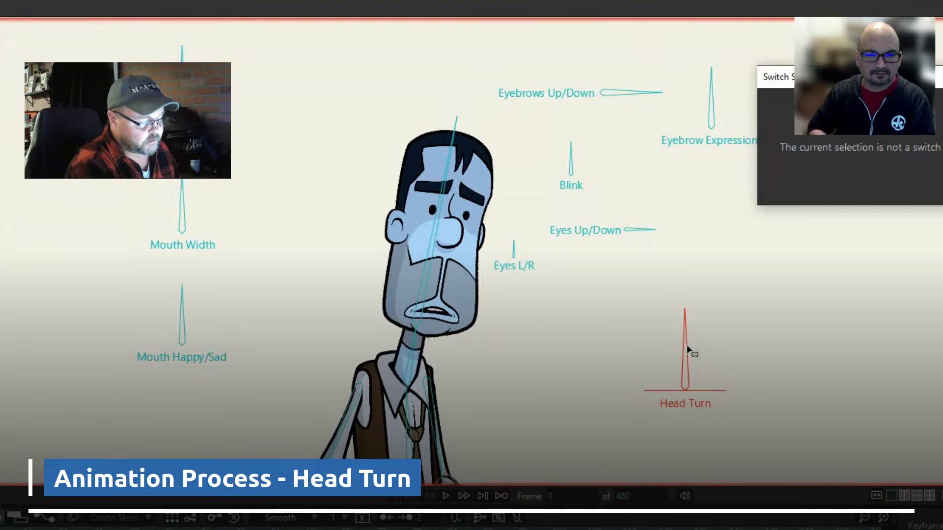
pyautogui.scroll(-2, 761, 332)
pyautogui.moveTo(843, 369); pyautogui.dragTo(628, 322)
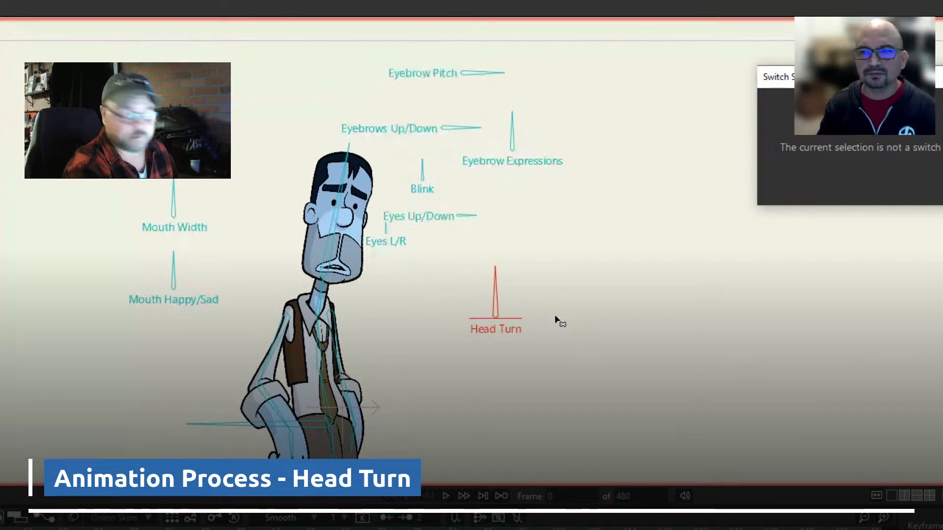
pyautogui.moveTo(617, 301); pyautogui.dragTo(739, 304)
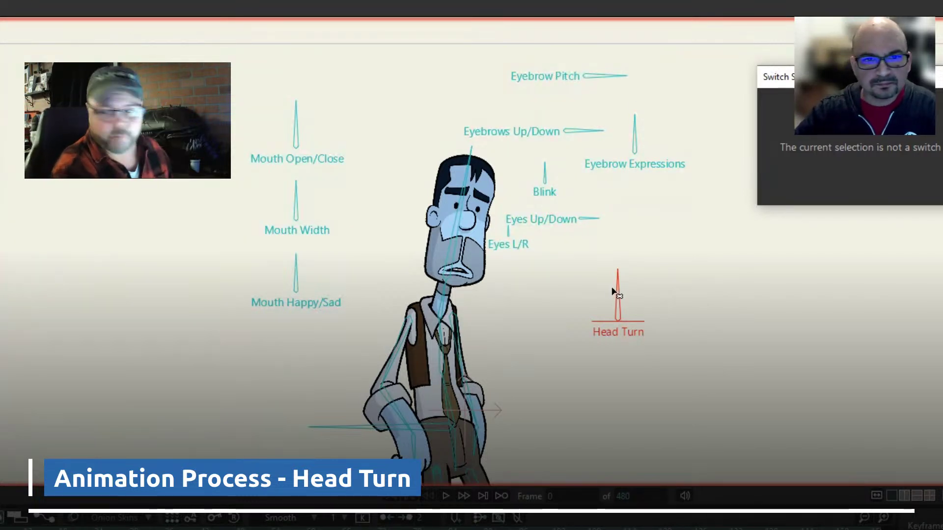
pyautogui.moveTo(612, 286); pyautogui.dragTo(635, 293)
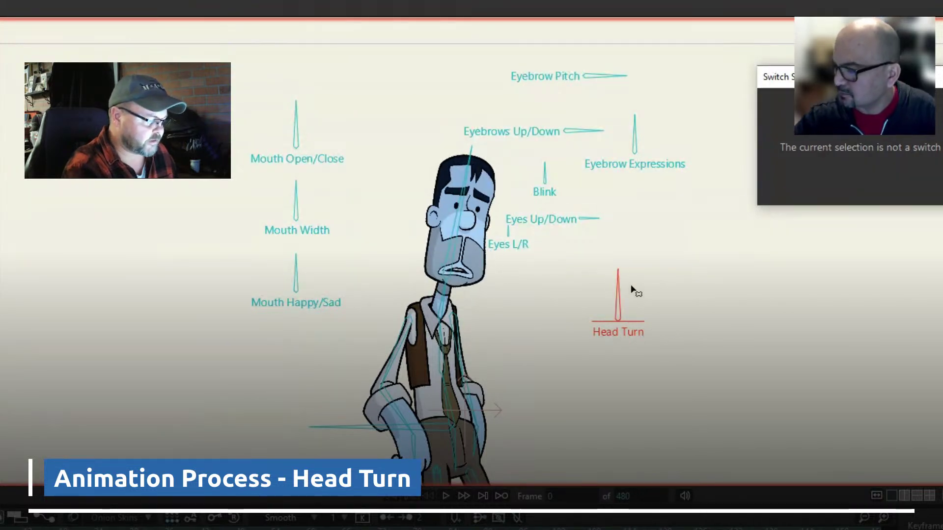
pyautogui.moveTo(661, 336); pyautogui.dragTo(615, 313)
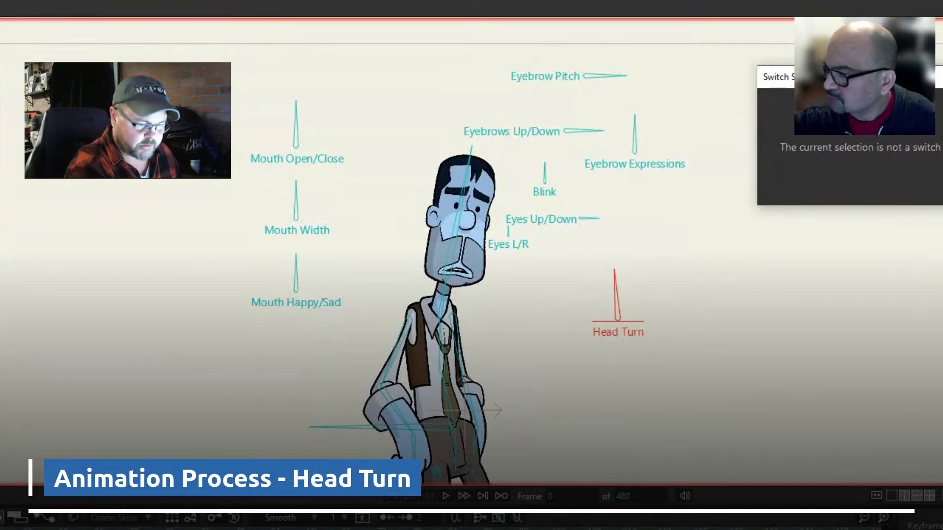
# Go to frame 96 of the head turn and inspect the head's vector points up close
pyautogui.press('t')
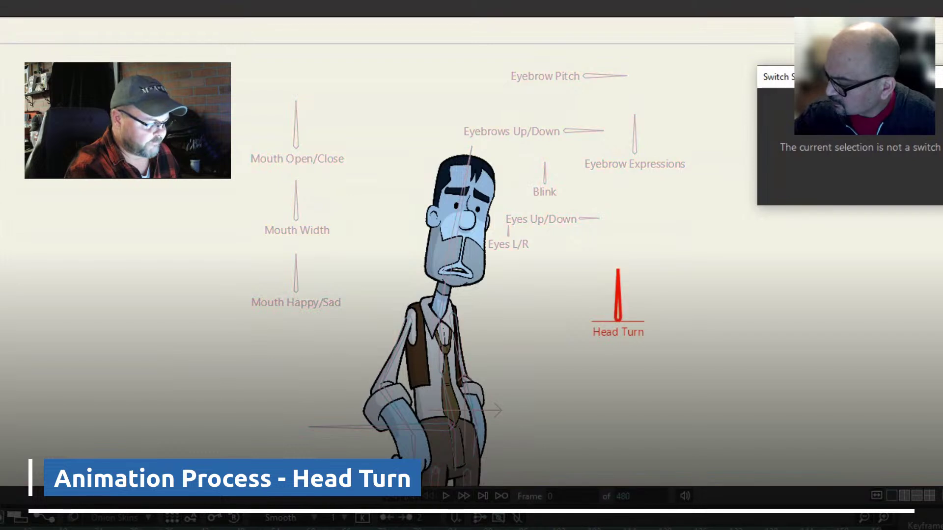
pyautogui.press('Right')
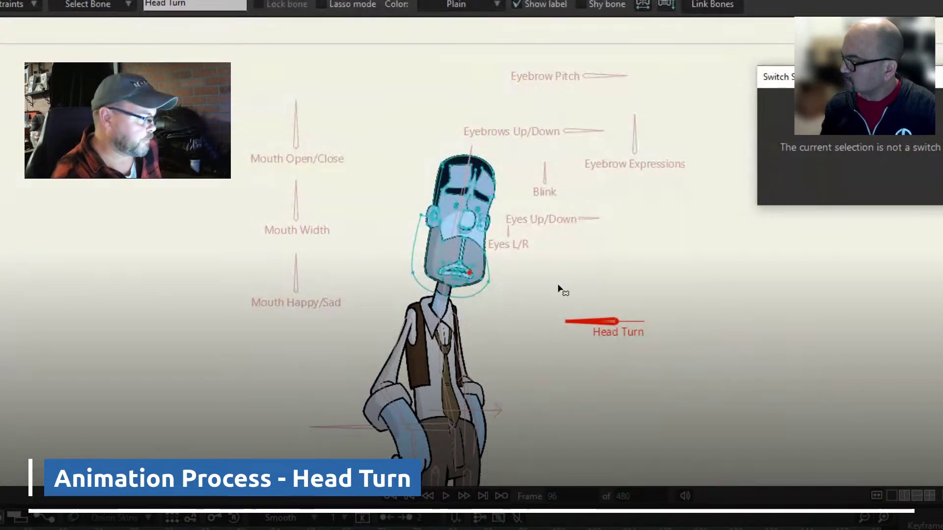
pyautogui.scroll(5, 533, 255)
pyautogui.moveTo(527, 228); pyautogui.dragTo(686, 274)
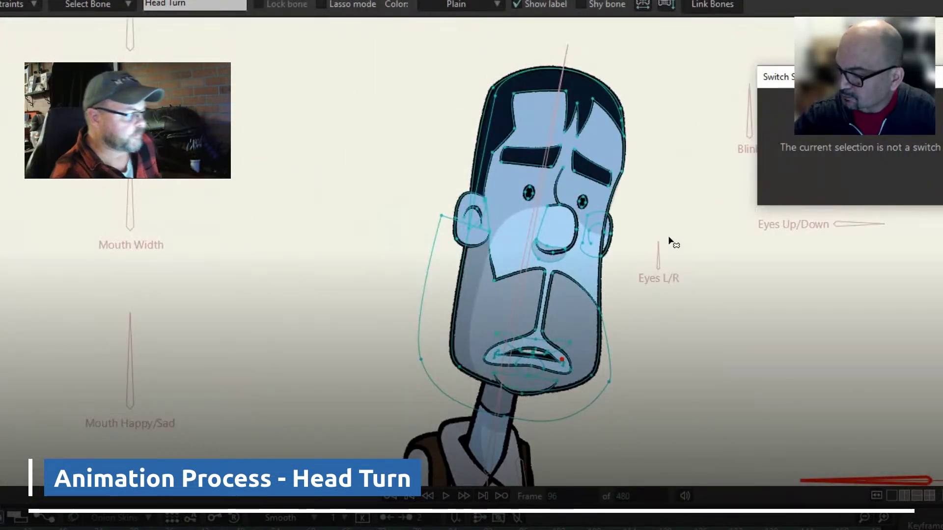
pyautogui.moveTo(664, 197); pyautogui.dragTo(573, 201)
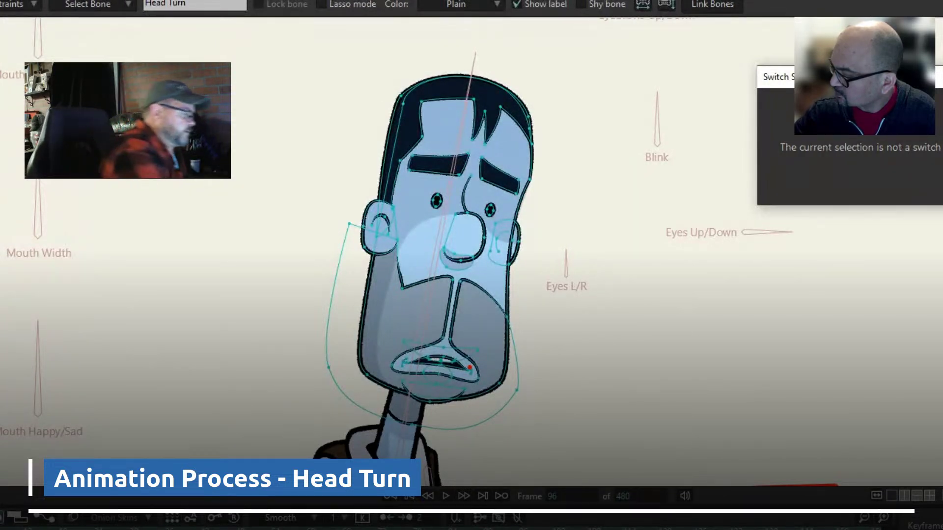
pyautogui.press('g')
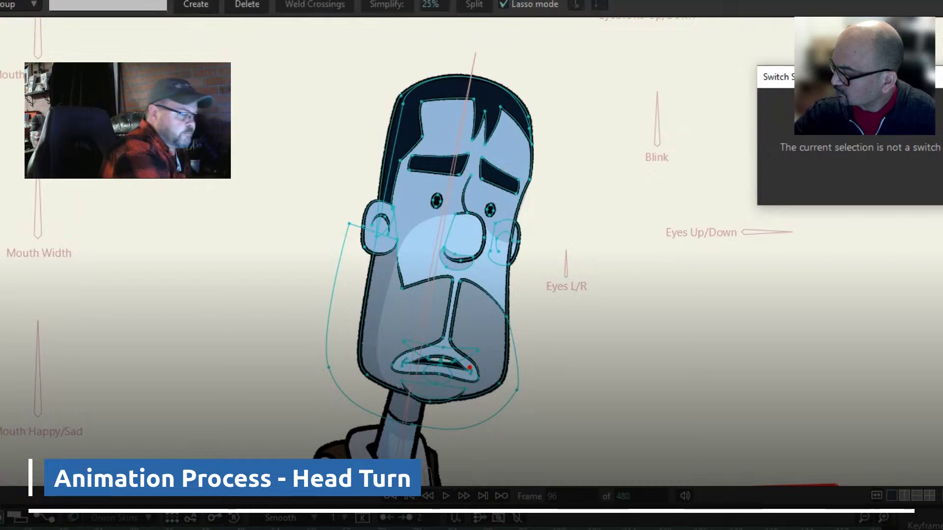
pyautogui.moveTo(481, 255)
pyautogui.mouseDown()
pyautogui.moveTo(475, 273)
pyautogui.moveTo(482, 221)
pyautogui.moveTo(467, 201)
pyautogui.moveTo(445, 244)
pyautogui.moveTo(459, 276)
pyautogui.mouseUp()
pyautogui.press('t')
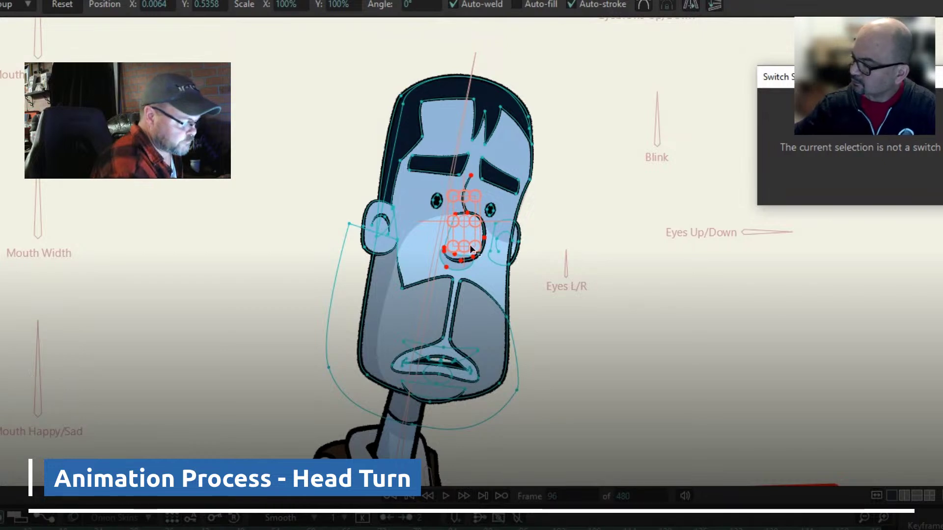
pyautogui.moveTo(496, 217); pyautogui.dragTo(499, 211)
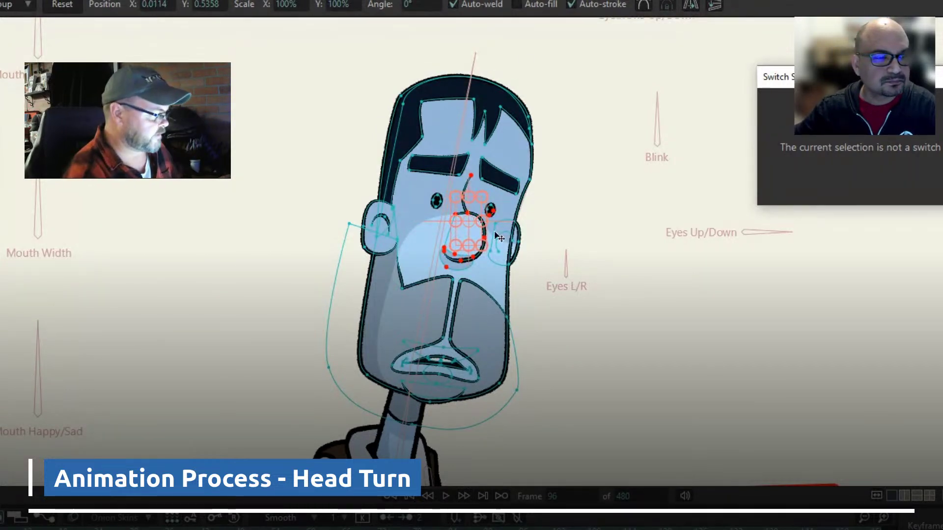
pyautogui.scroll(2, 498, 238)
pyautogui.scroll(2, 706, 228)
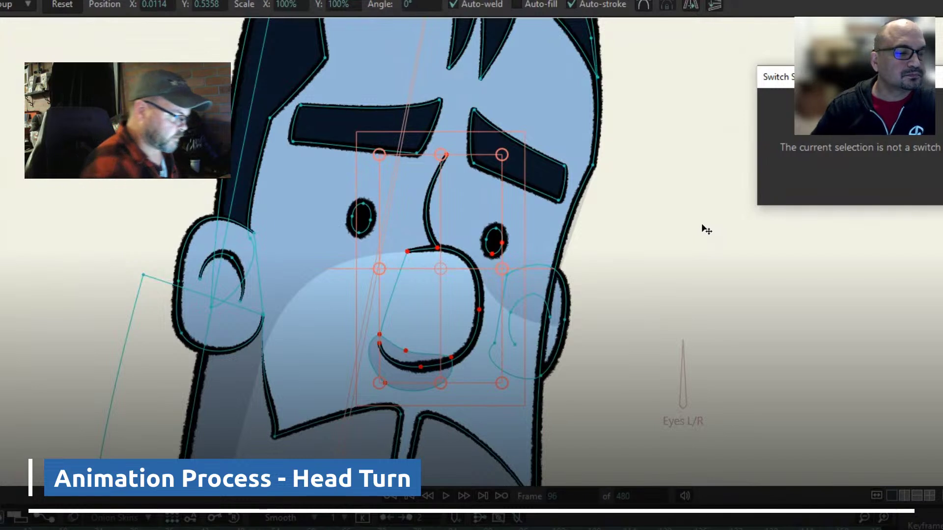
pyautogui.moveTo(490, 242); pyautogui.dragTo(490, 244)
pyautogui.hotkey('ctrl', 'z')
pyautogui.press('Return')
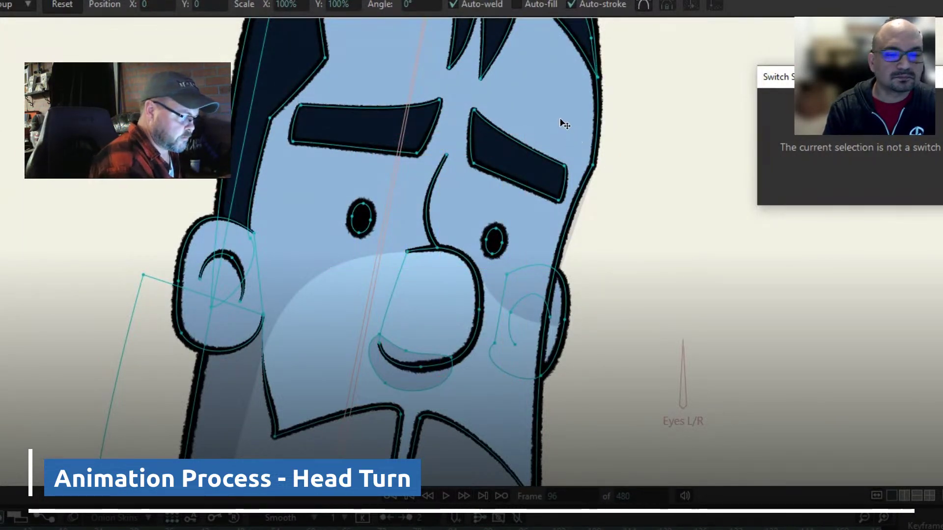
# Select the points of the nose, both eyes and inner eyebrows plus the left eyebrow's outer end, and nudge them left to about X -0.026, Y 0.55
pyautogui.press('g')
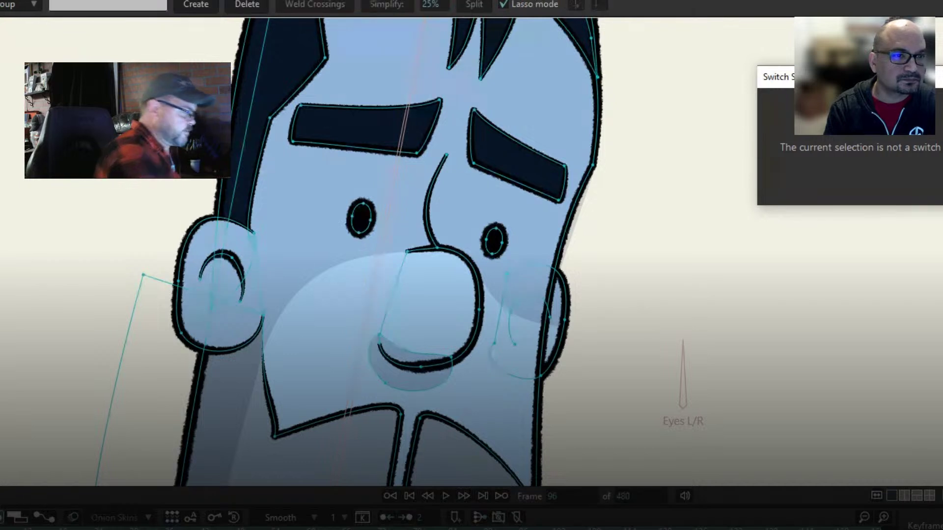
pyautogui.moveTo(537, 104)
pyautogui.mouseDown()
pyautogui.moveTo(386, 90)
pyautogui.moveTo(331, 226)
pyautogui.moveTo(357, 339)
pyautogui.moveTo(377, 372)
pyautogui.moveTo(461, 327)
pyautogui.mouseUp()
pyautogui.moveTo(540, 109); pyautogui.dragTo(539, 105)
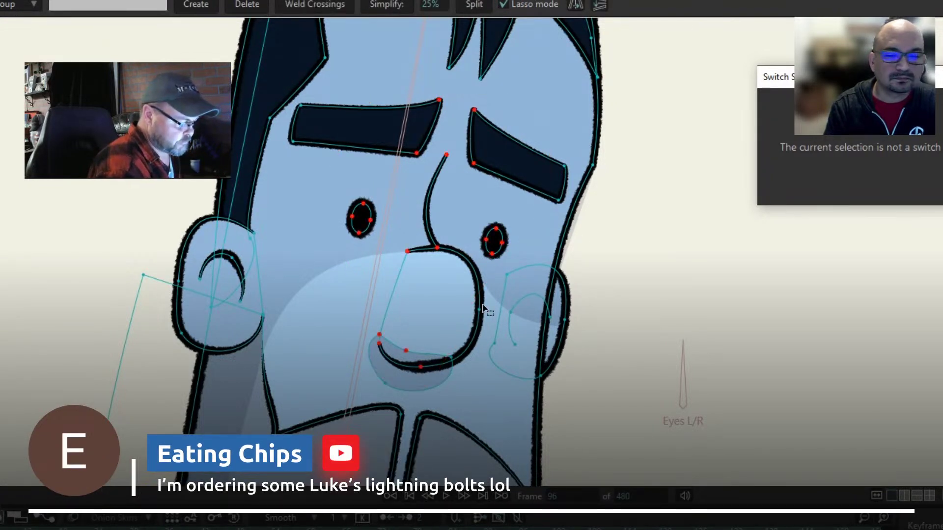
pyautogui.keyDown('shift'); pyautogui.click(450, 369); pyautogui.keyUp('shift')
pyautogui.keyDown('shift'); pyautogui.click(350, 147); pyautogui.keyUp('shift')
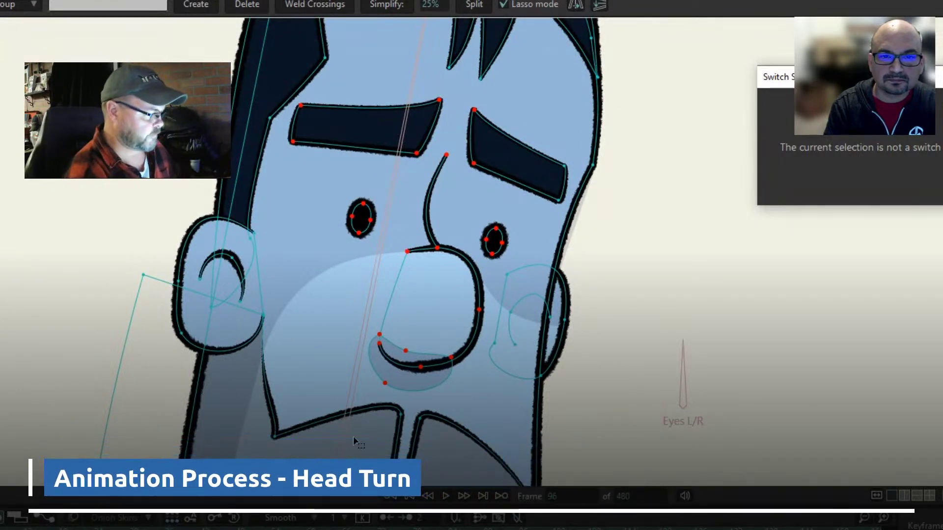
pyautogui.scroll(-5, 602, 259)
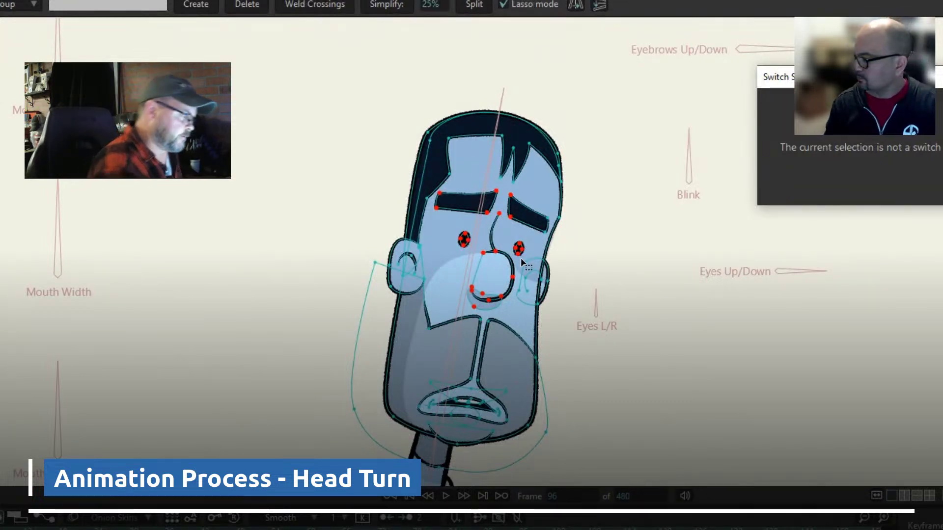
pyautogui.press('t')
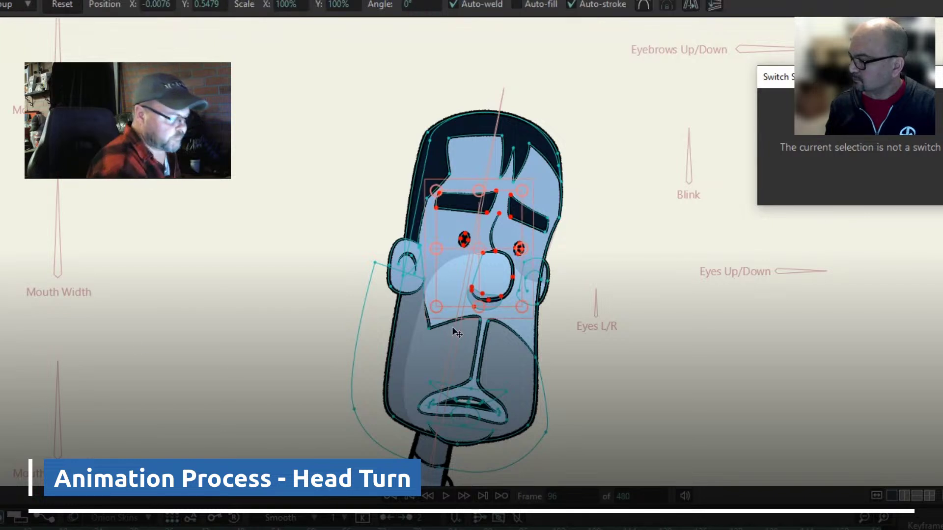
pyautogui.hotkey('ctrl', 'Left')
pyautogui.hotkey('ctrl', 'Left')
pyautogui.hotkey('ctrl', 'Left')
pyautogui.hotkey('ctrl', 'Left')
pyautogui.hotkey('ctrl', 'Left')
pyautogui.hotkey('ctrl', 'Left')
pyautogui.hotkey('ctrl', 'Left')
pyautogui.hotkey('ctrl', 'Left')
pyautogui.hotkey('ctrl', 'Left')
pyautogui.hotkey('ctrl', 'Left')
pyautogui.hotkey('ctrl', 'Left')
pyautogui.hotkey('ctrl', 'Left')
pyautogui.hotkey('ctrl', 'Left')
pyautogui.hotkey('ctrl', 'Left')
pyautogui.hotkey('ctrl', 'Left')
pyautogui.hotkey('ctrl', 'Left')
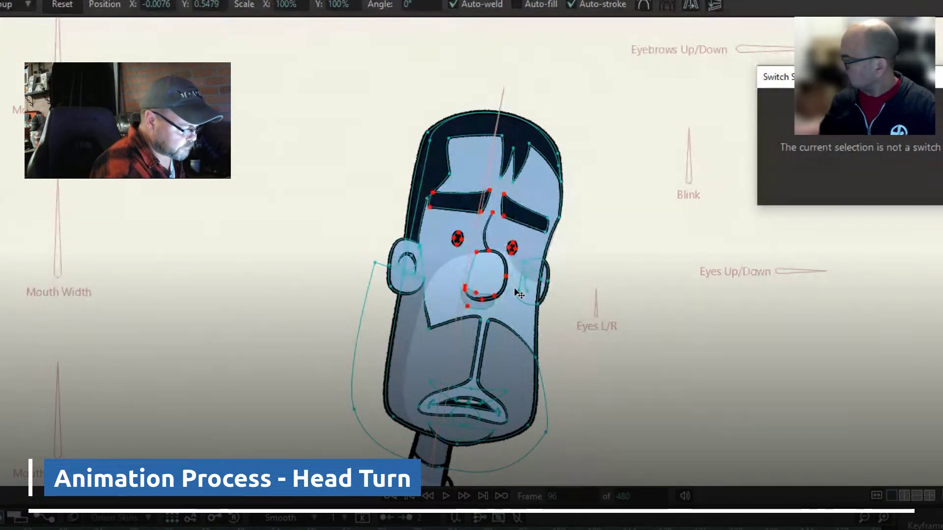
pyautogui.press('Left')
pyautogui.press('Left')
pyautogui.press('Left')
pyautogui.press('Left')
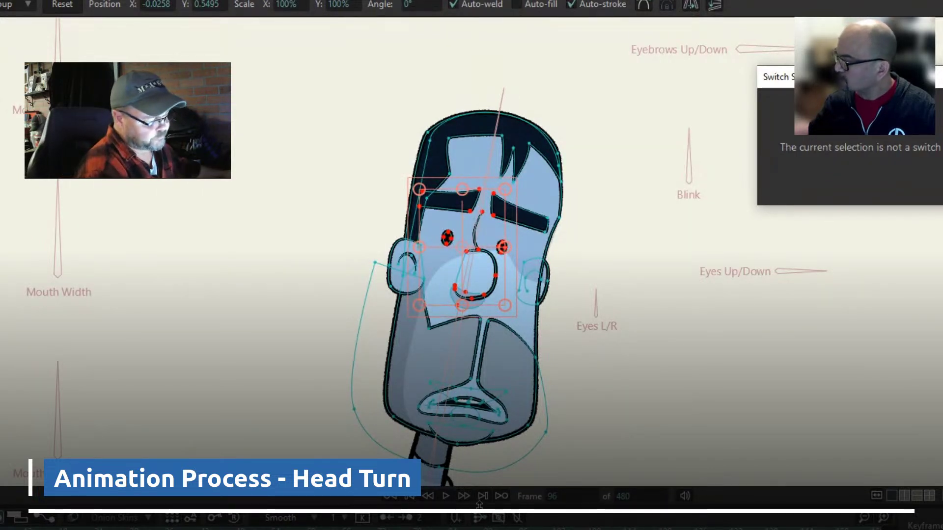
pyautogui.press('Return')
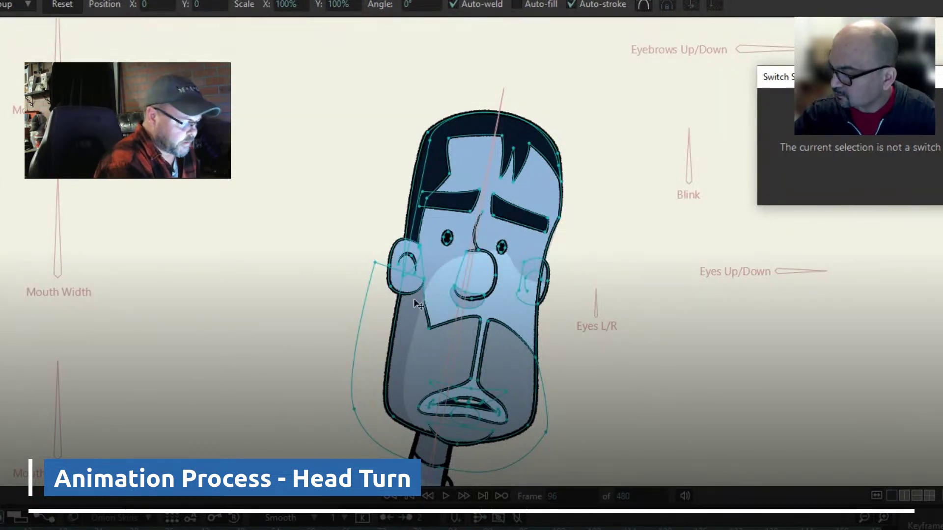
# Select the ear outline and inner ear line on the face's left side and nudge them slightly outward from the head
pyautogui.doubleClick(393, 263)
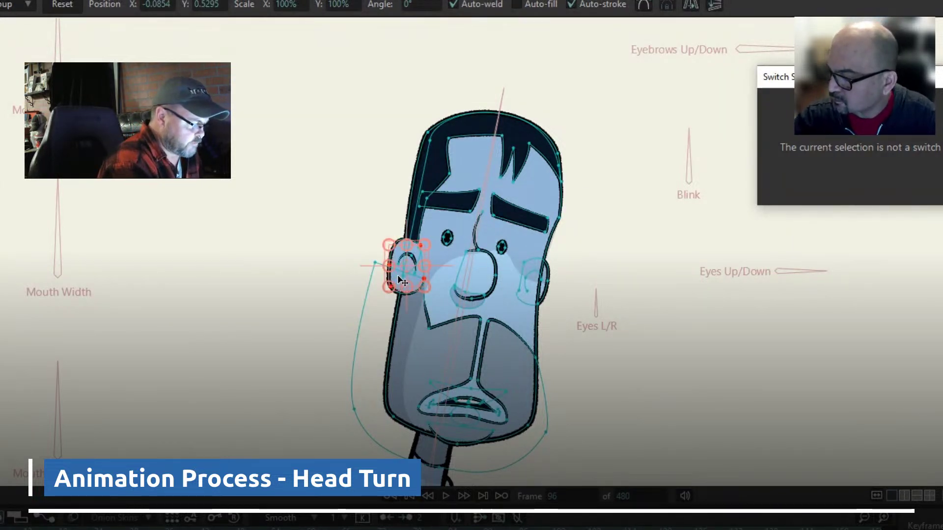
pyautogui.moveTo(402, 280); pyautogui.dragTo(397, 280)
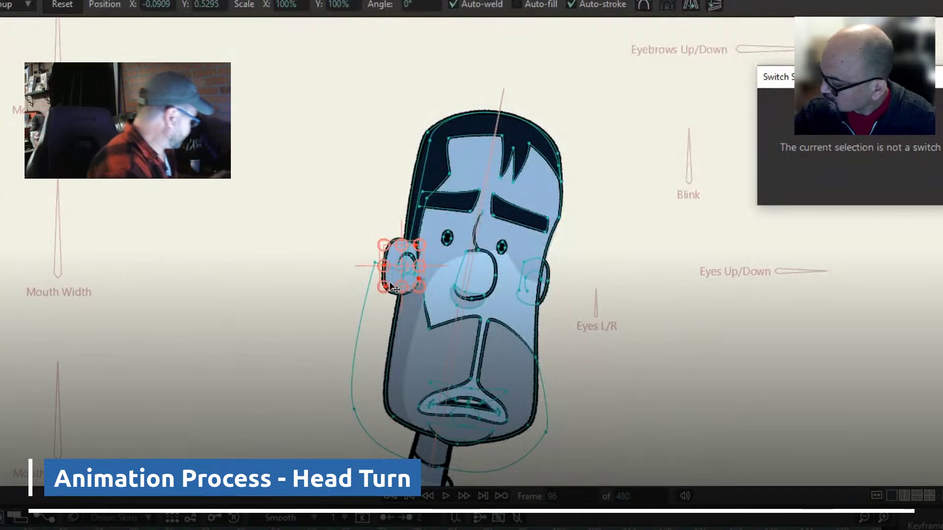
pyautogui.hotkey('ctrl', 'z')
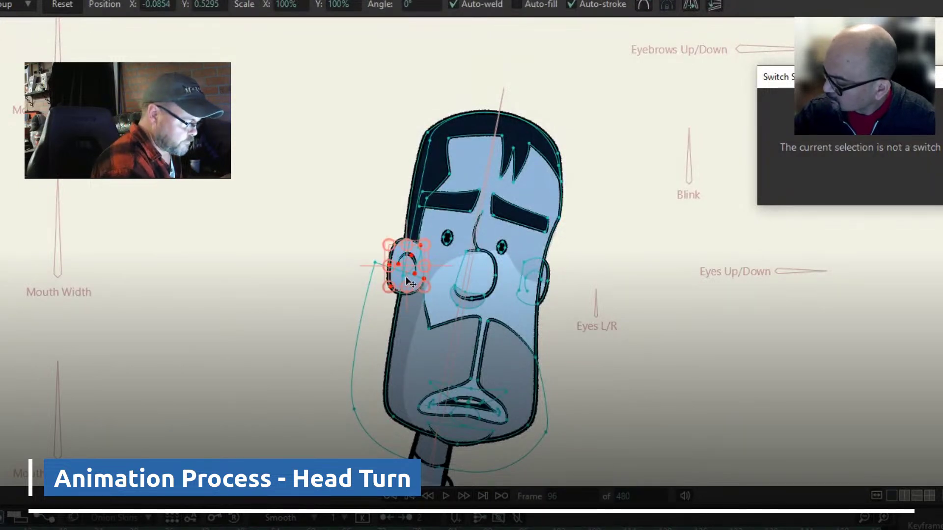
pyautogui.press('Left')
pyautogui.press('Left')
pyautogui.press('Left')
pyautogui.press('Left')
pyautogui.press('Left')
pyautogui.press('Left')
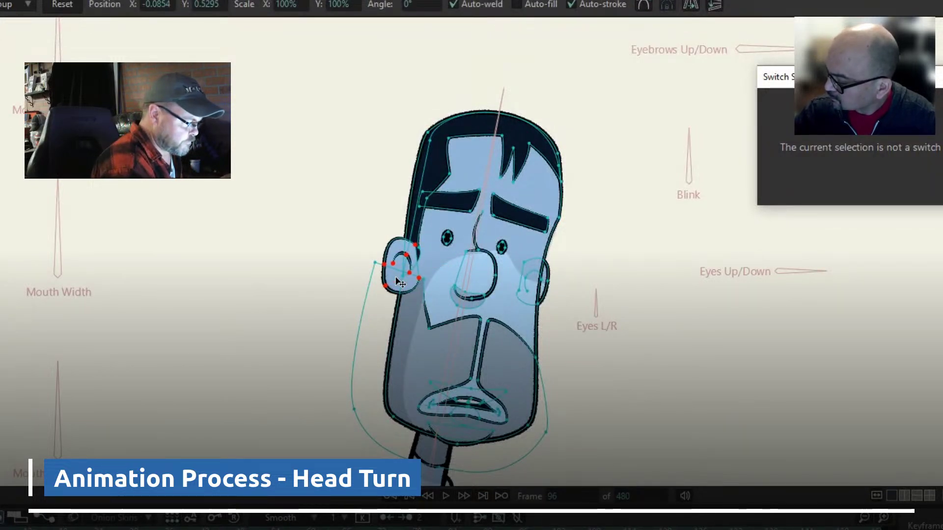
pyautogui.click(549, 299)
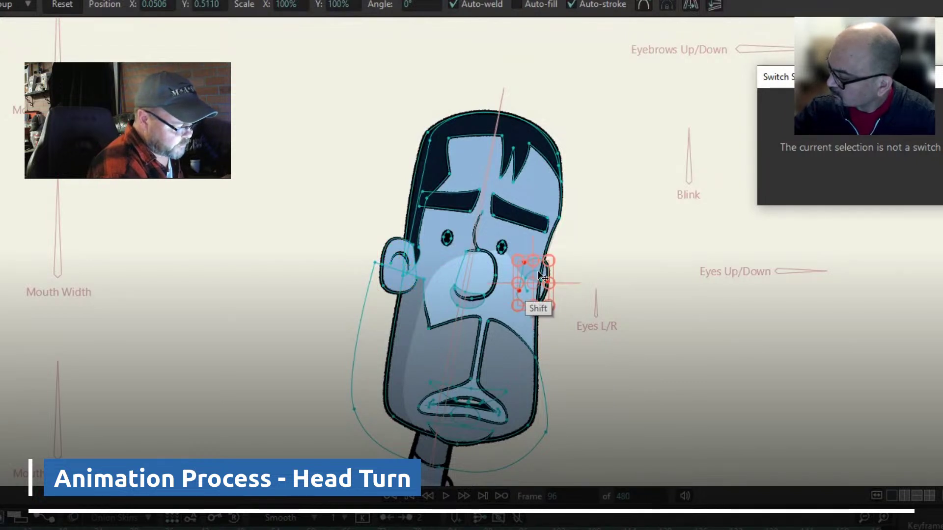
pyautogui.click(533, 283)
pyautogui.keyDown('shift'); pyautogui.click(533, 281); pyautogui.keyUp('shift')
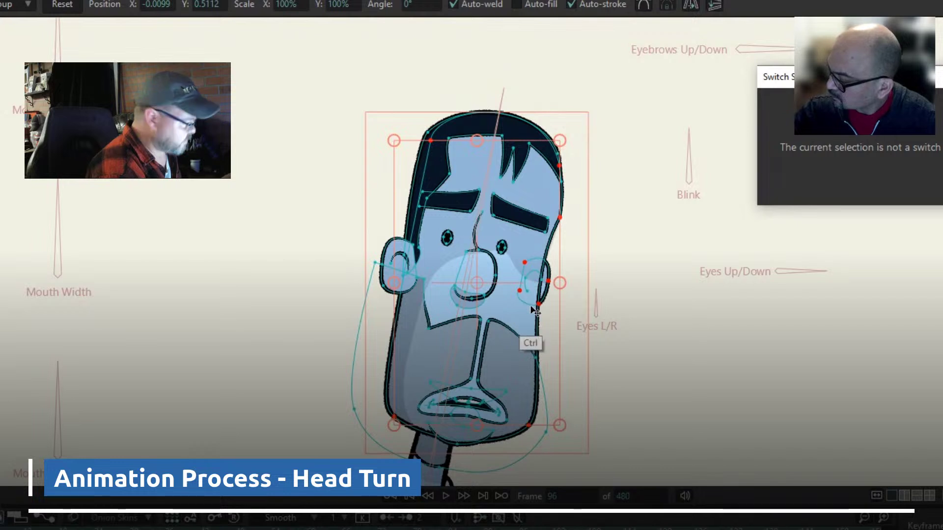
pyautogui.press('g')
pyautogui.keyDown('shift'); pyautogui.click(541, 280); pyautogui.keyUp('shift')
pyautogui.keyDown('shift'); pyautogui.click(525, 278); pyautogui.keyUp('shift')
pyautogui.keyDown('shift'); pyautogui.click(527, 291); pyautogui.keyUp('shift')
pyautogui.press('t')
pyautogui.moveTo(537, 288); pyautogui.dragTo(544, 291)
pyautogui.hotkey('ctrl', 'z')
pyautogui.hotkey('ctrl', 'z')
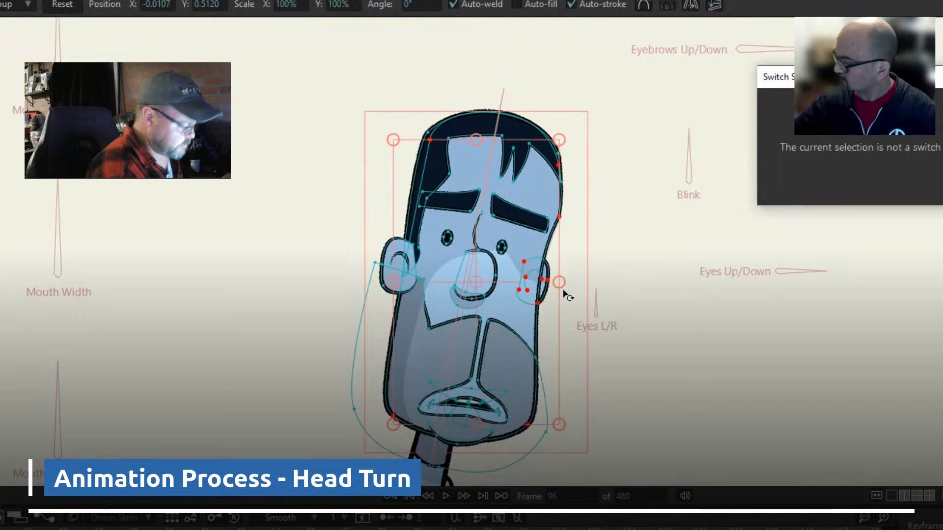
pyautogui.click(578, 337)
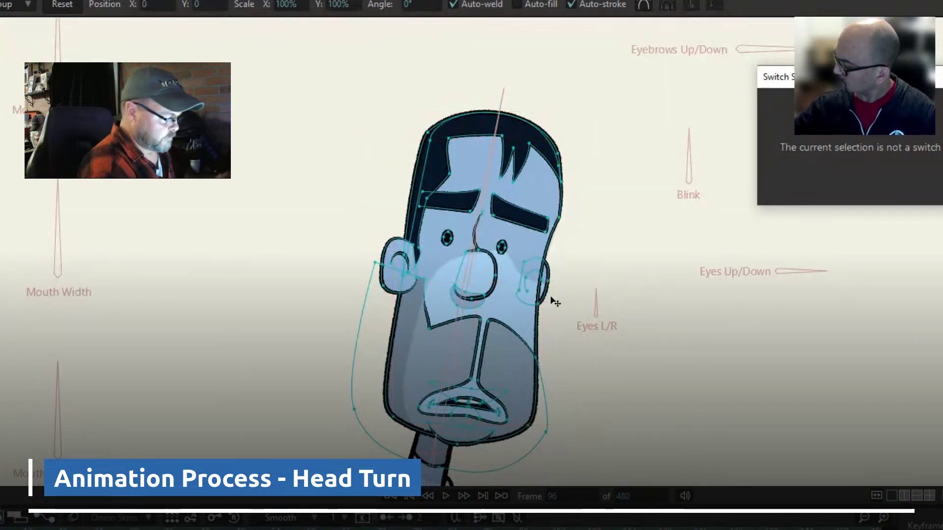
# Select both shapes of the ear on the face's right side and move them outward and slightly down to about X 0.066, Y 0.506
pyautogui.click(544, 290)
pyautogui.keyDown('shift'); pyautogui.click(528, 278); pyautogui.keyUp('shift')
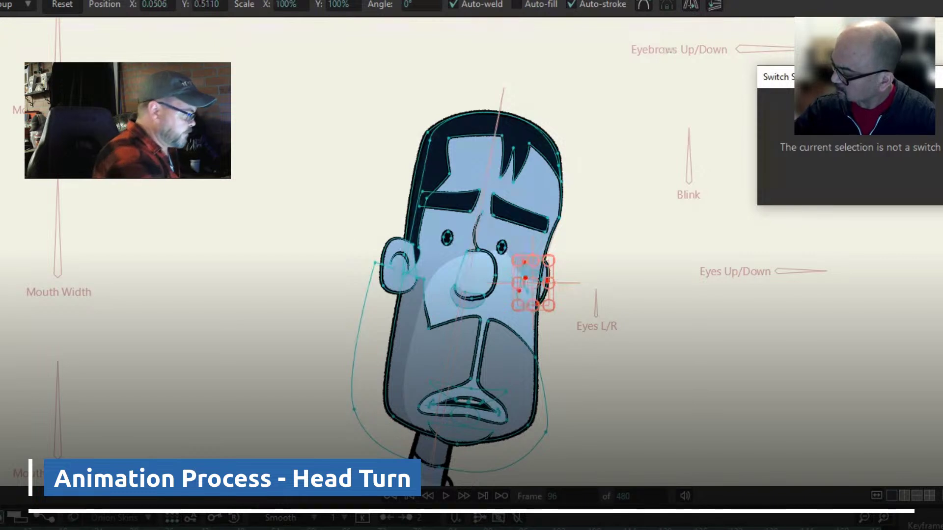
pyautogui.press('g')
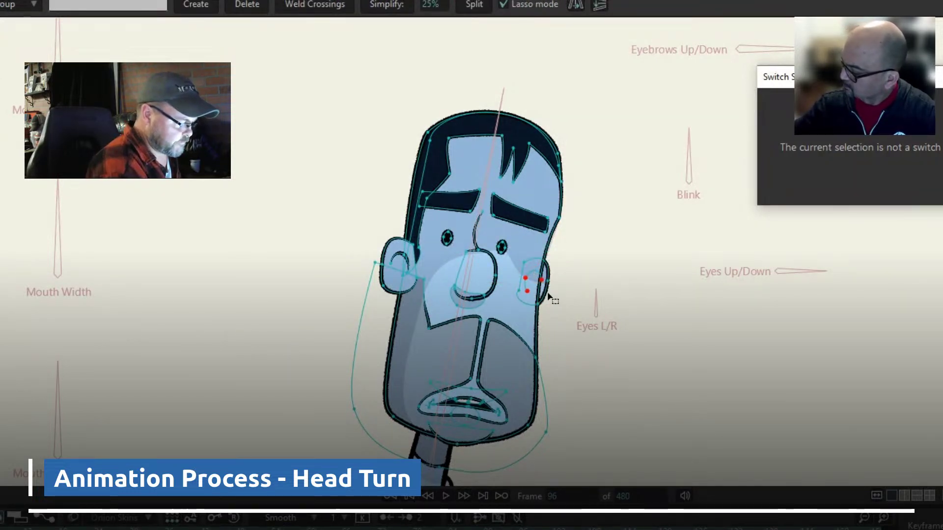
pyautogui.press('t')
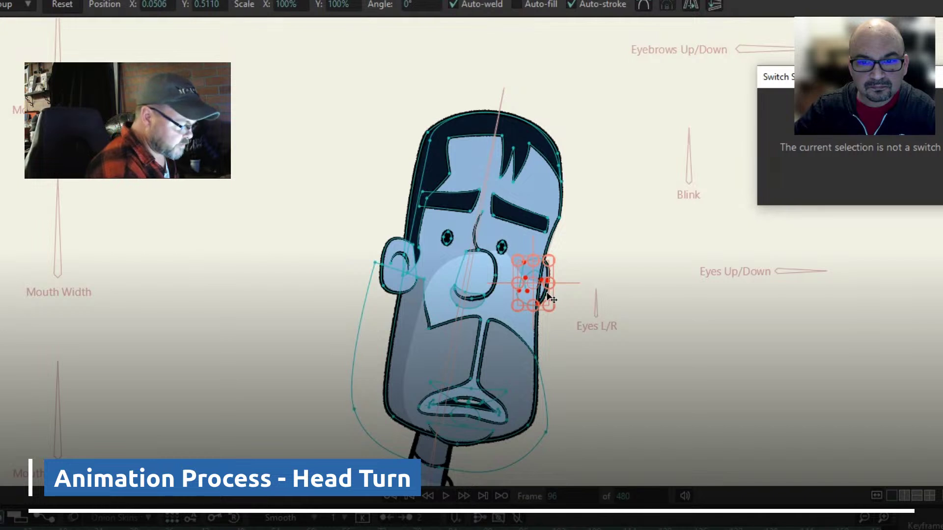
pyautogui.moveTo(547, 294); pyautogui.dragTo(550, 297)
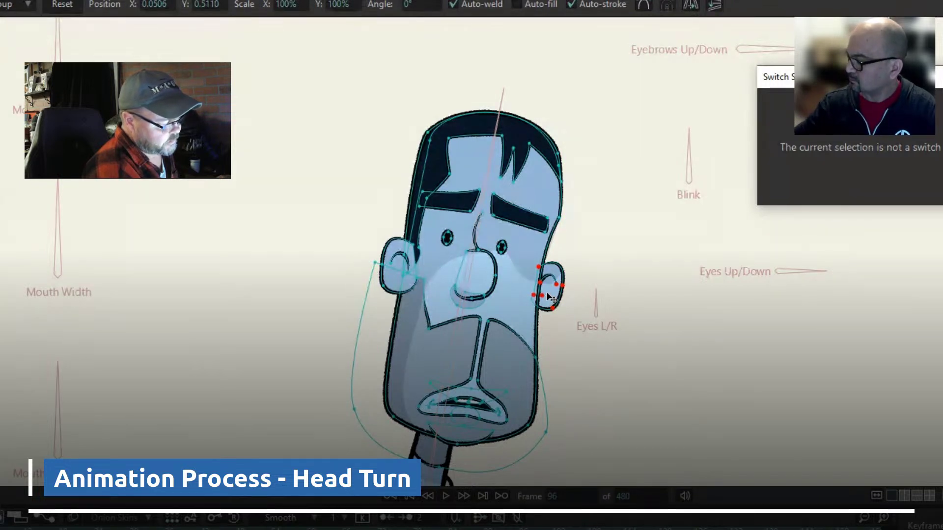
pyautogui.moveTo(547, 293); pyautogui.dragTo(547, 294)
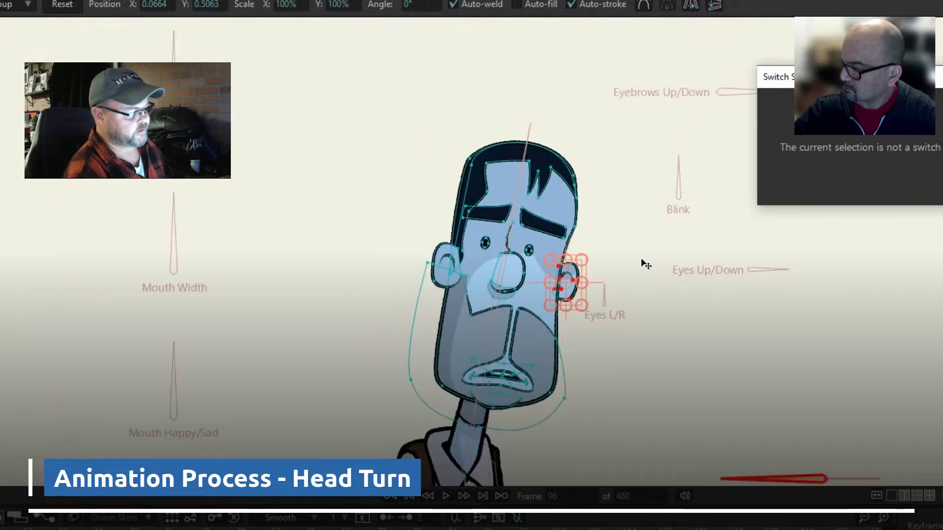
# Lasso the points of the ear on the face's left side and move them outward and slightly up to about X -0.100, Y 0.534
pyautogui.scroll(-3, 642, 265)
pyautogui.scroll(2, 571, 307)
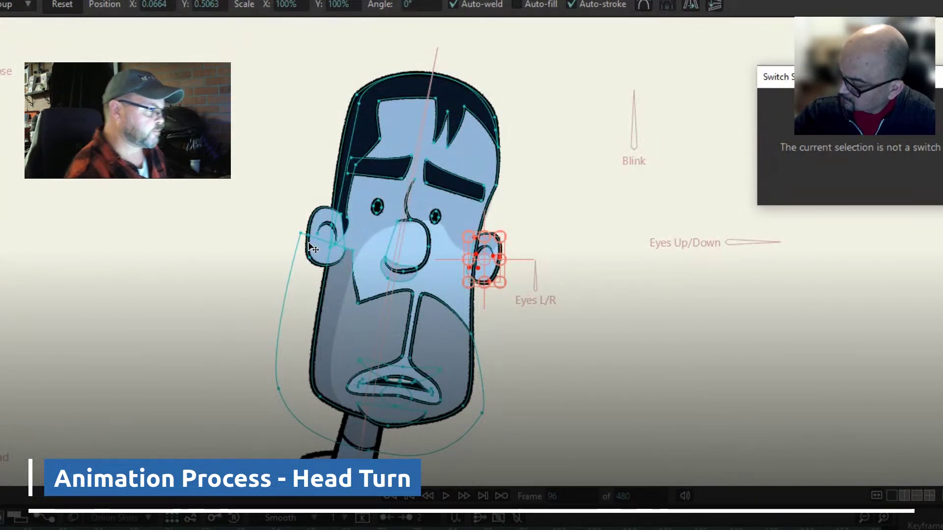
pyautogui.press('g')
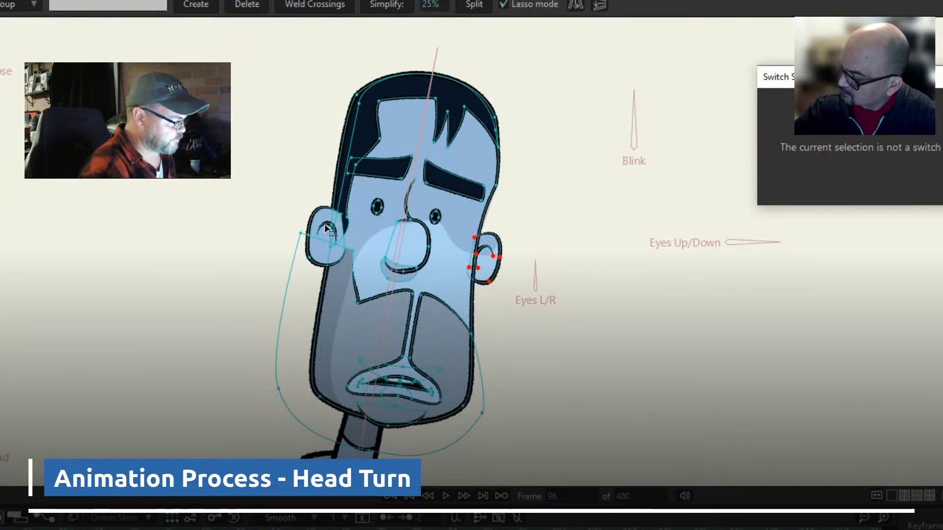
pyautogui.moveTo(310, 215)
pyautogui.mouseDown()
pyautogui.moveTo(322, 247)
pyautogui.moveTo(314, 244)
pyautogui.moveTo(316, 212)
pyautogui.mouseUp()
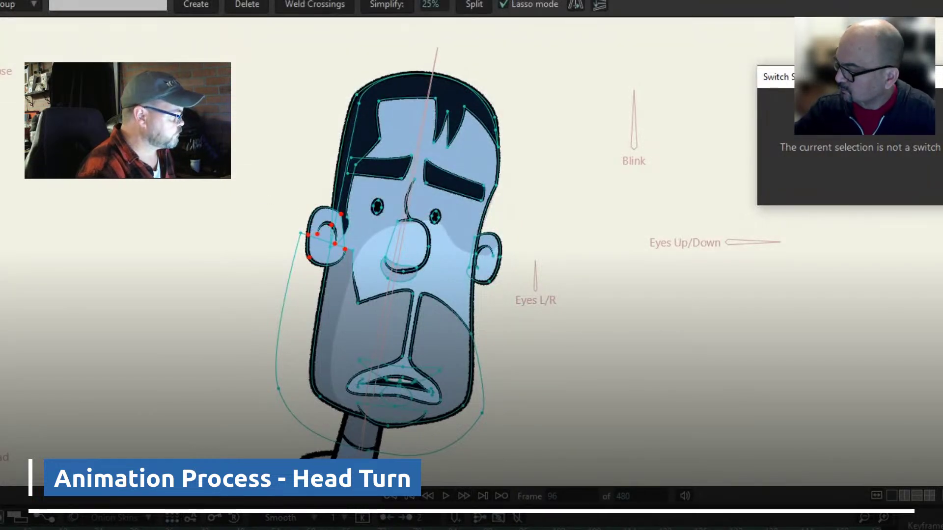
pyautogui.press('t')
pyautogui.moveTo(323, 251); pyautogui.dragTo(309, 260)
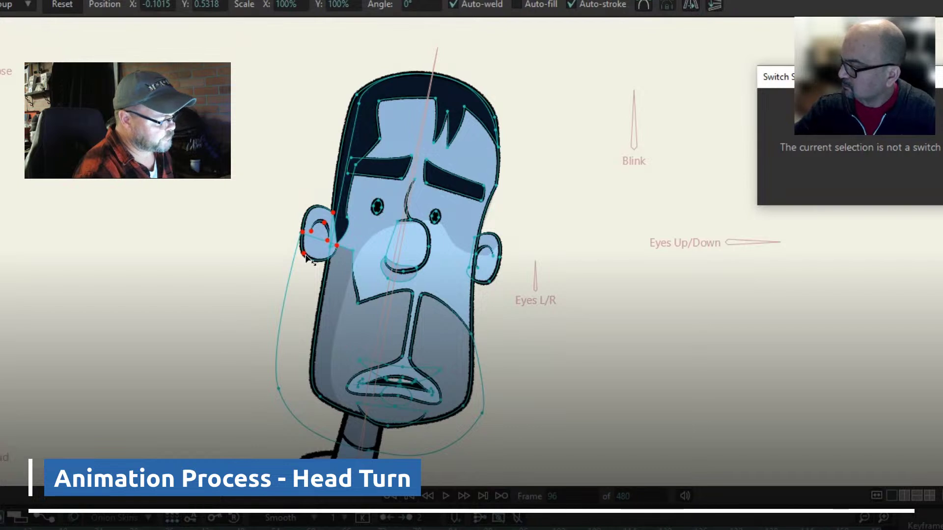
pyautogui.moveTo(306, 255); pyautogui.dragTo(308, 257)
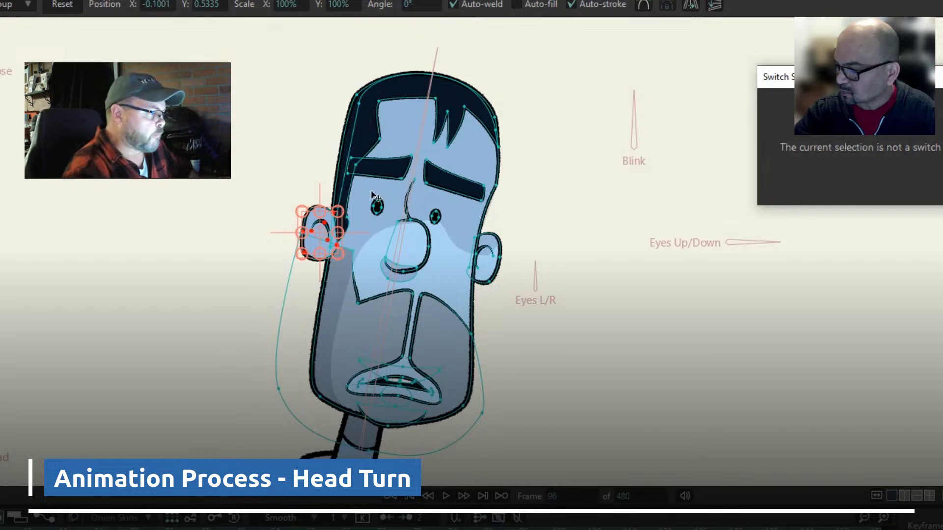
# Select the three hairline points beside the left eyebrow and shift them outward toward the ear to about X -0.063, Y 0.59
pyautogui.click(356, 166)
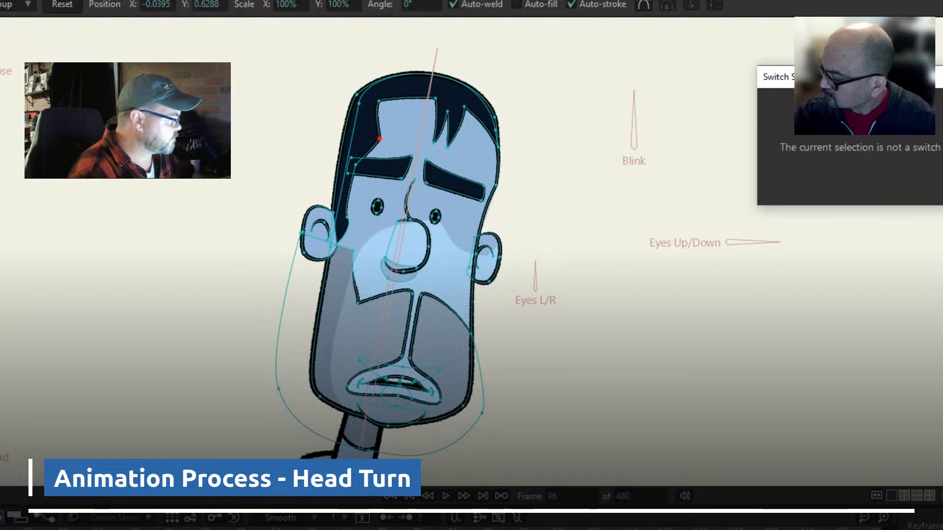
pyautogui.press('g')
pyautogui.keyDown('shift'); pyautogui.click(356, 165); pyautogui.keyUp('shift')
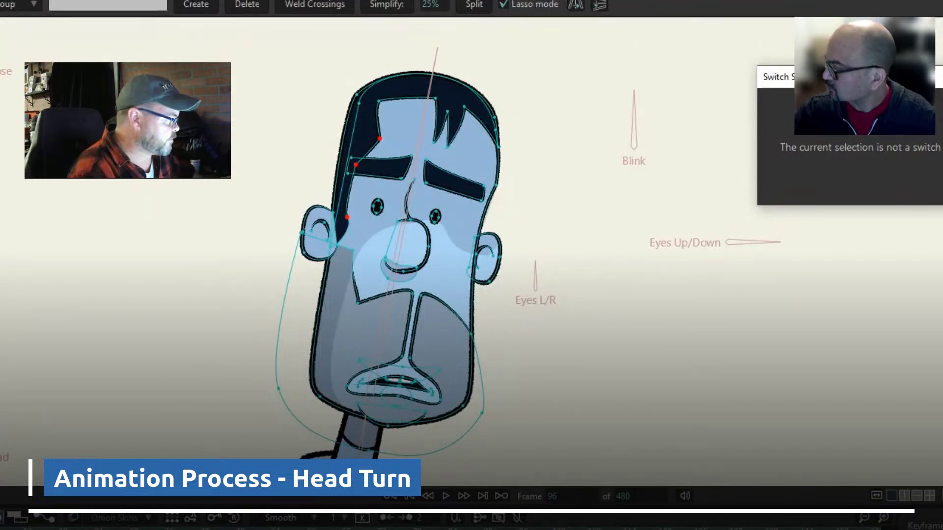
pyautogui.press('t')
pyautogui.moveTo(373, 169); pyautogui.dragTo(363, 165)
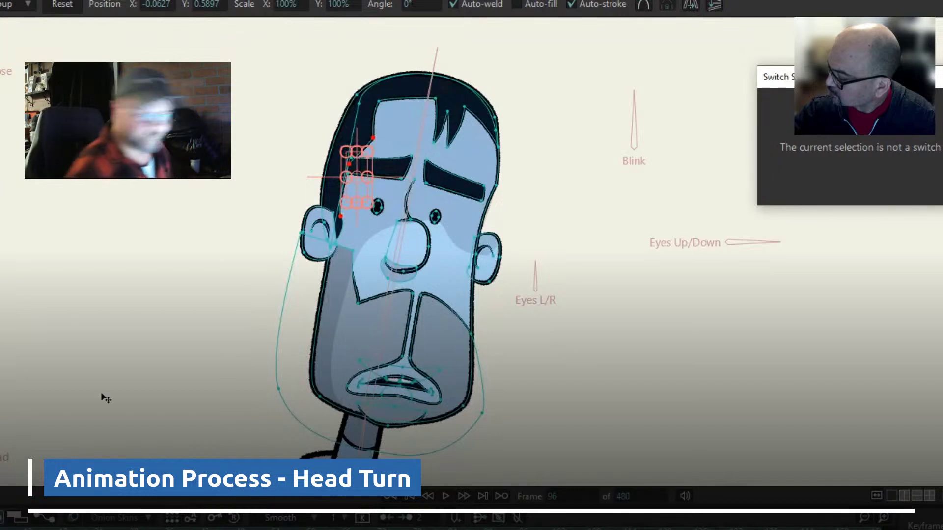
pyautogui.scroll(5, 274, 204)
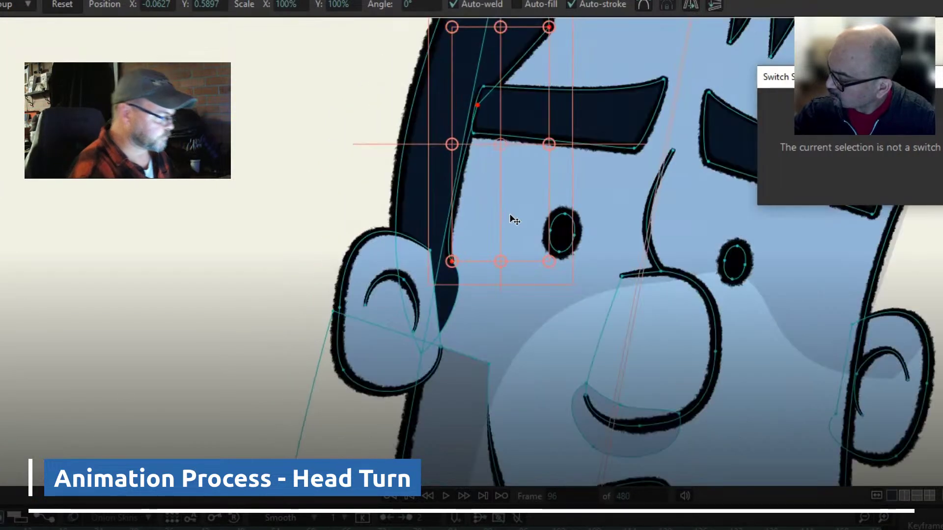
# Bend the hair outline inward behind the ear on the face's left side by adjusting the curvature handle of its lowest point
pyautogui.press('Return')
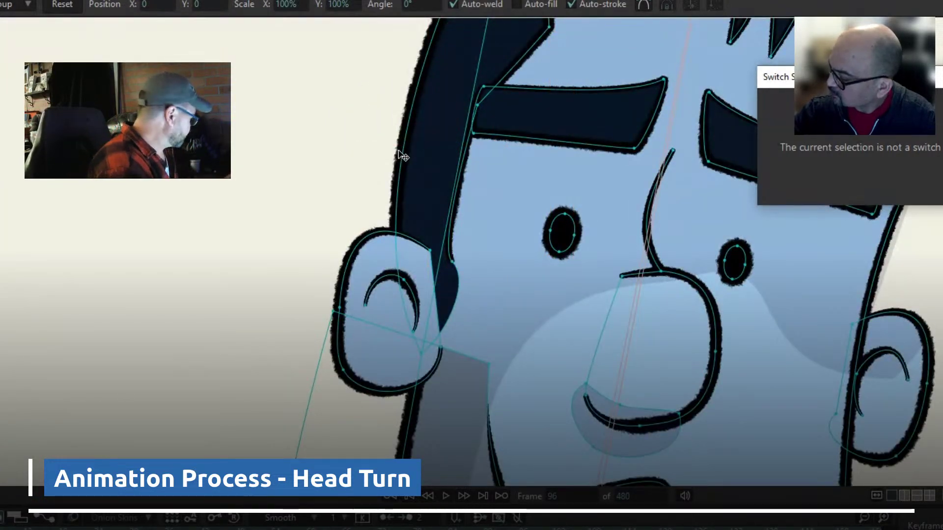
pyautogui.press('g')
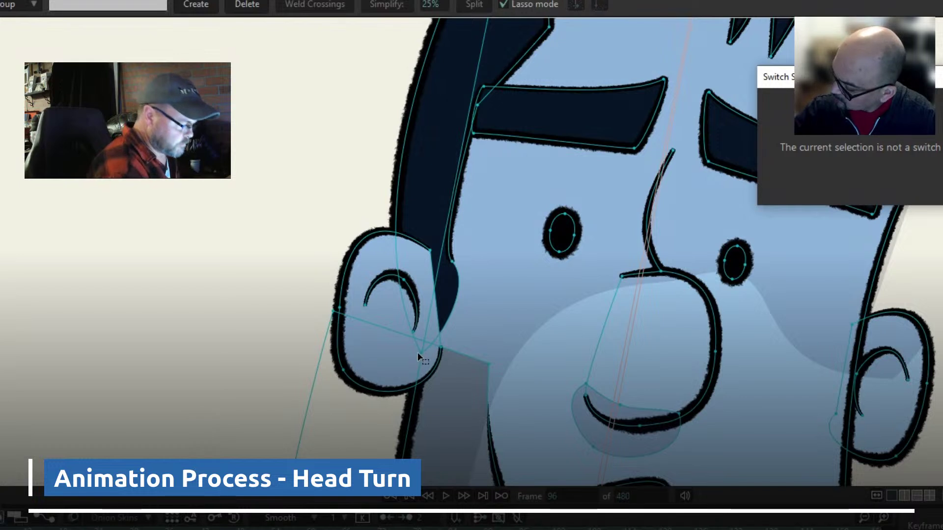
pyautogui.press('c')
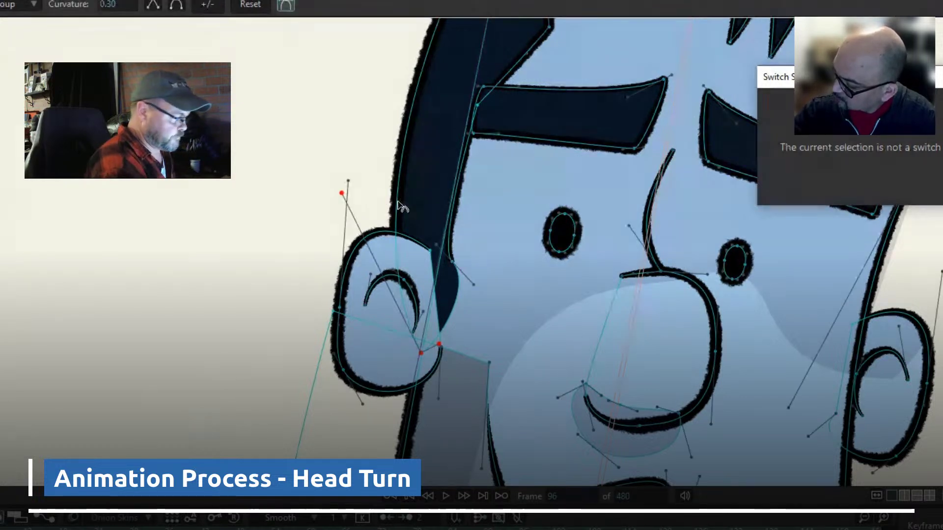
pyautogui.moveTo(342, 193); pyautogui.dragTo(437, 183)
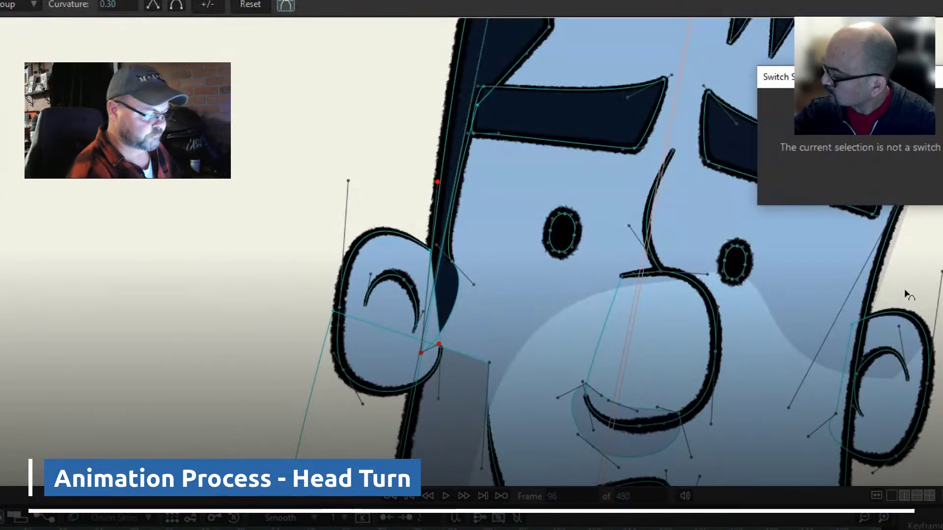
# Adjust the curvature at the outer edge of the ear on the face's right side and preview the head without controls
pyautogui.scroll(-5, 942, 284)
pyautogui.moveTo(942, 288); pyautogui.dragTo(613, 209)
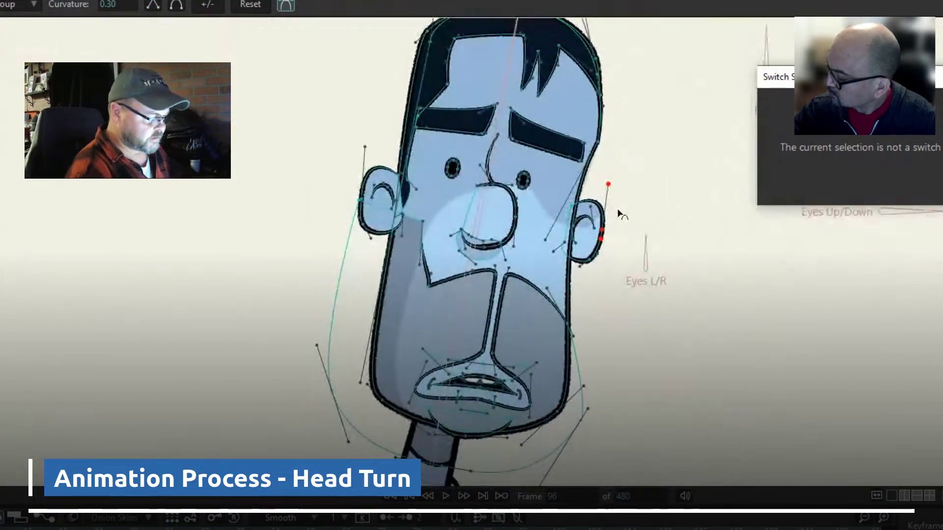
pyautogui.moveTo(894, 287); pyautogui.dragTo(618, 310)
pyautogui.scroll(-4, 851, 382)
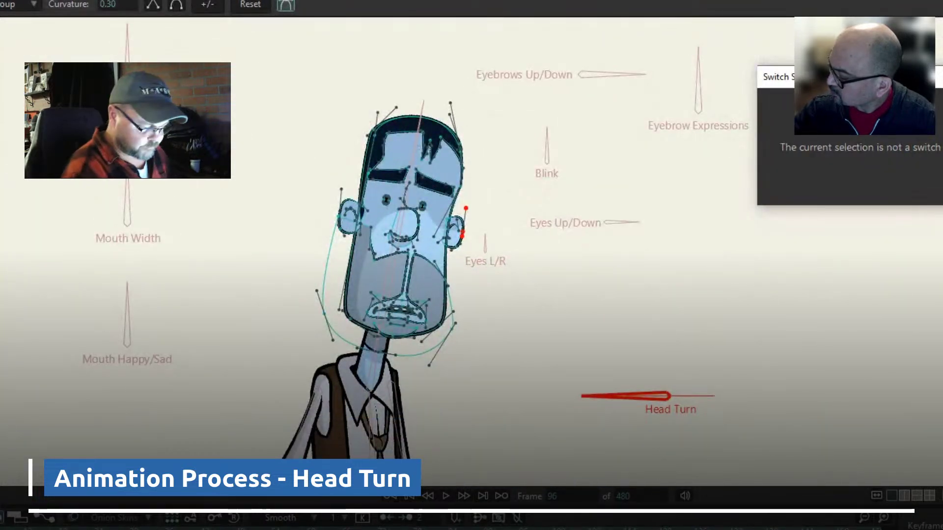
pyautogui.press('space')
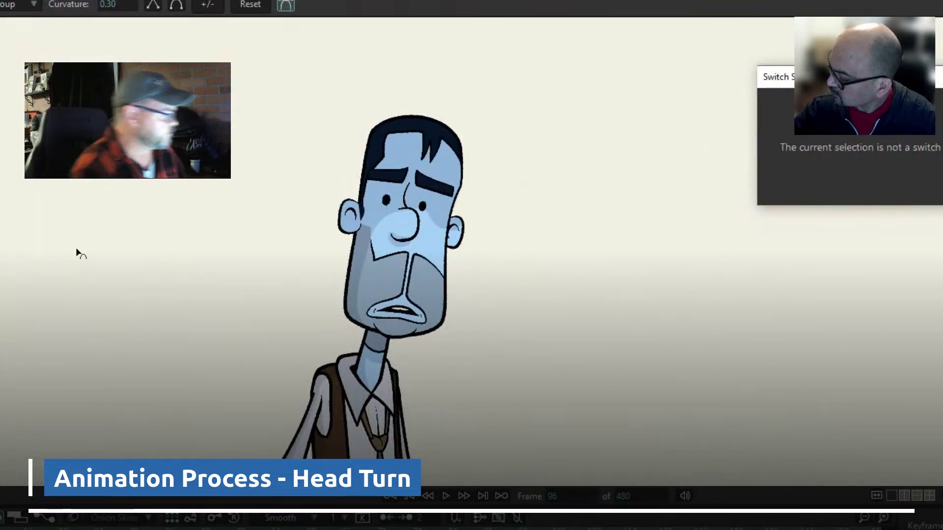
pyautogui.press('t')
pyautogui.press('space')
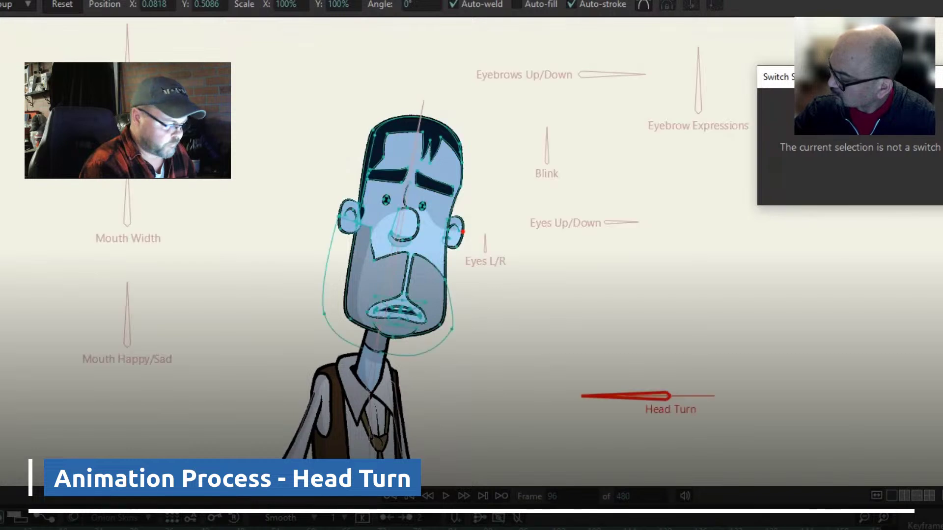
pyautogui.moveTo(618, 404); pyautogui.dragTo(665, 362)
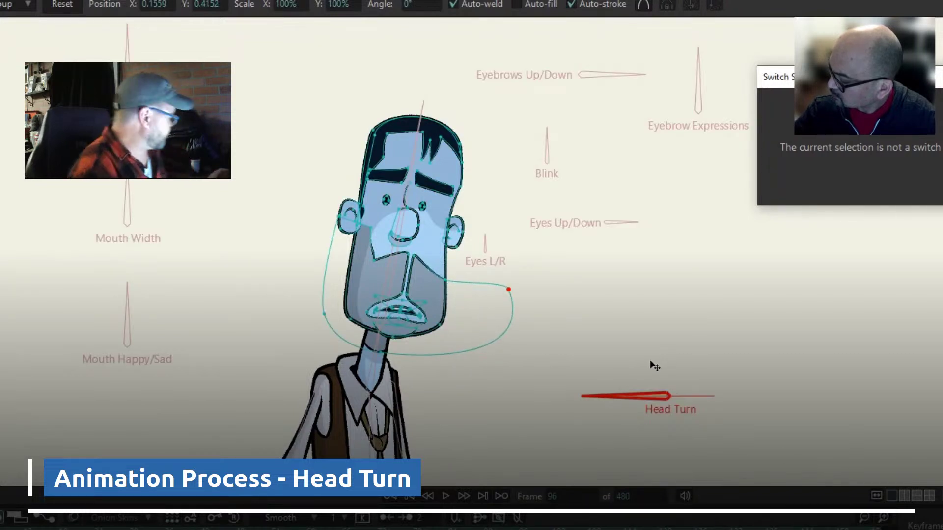
pyautogui.hotkey('ctrl', 'z')
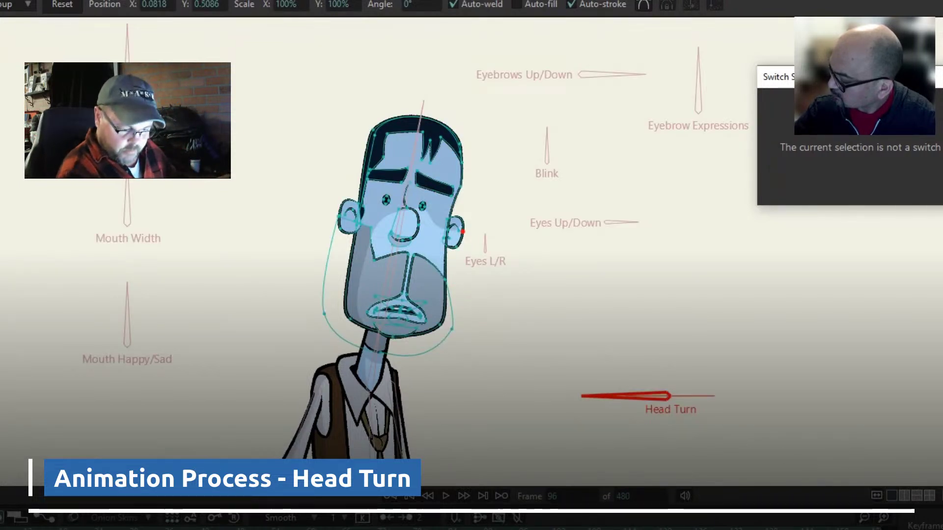
pyautogui.press('z')
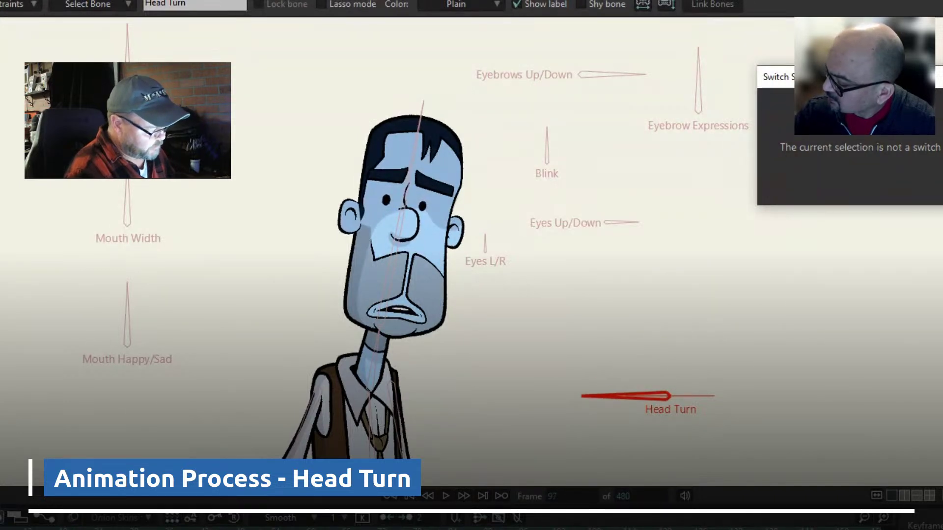
# Lasso the outer end points of the eyebrow on the face's right side and shift them slightly inward
pyautogui.scroll(5, 445, 163)
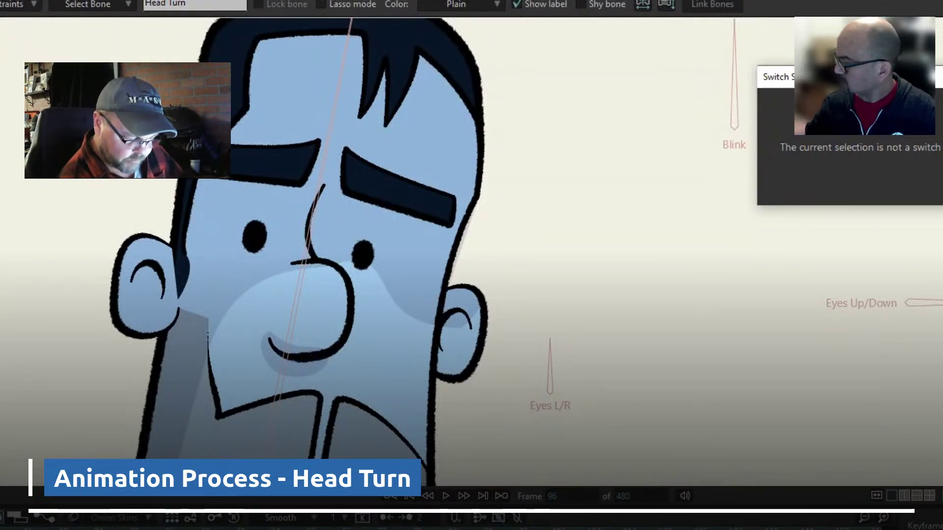
pyautogui.press('t')
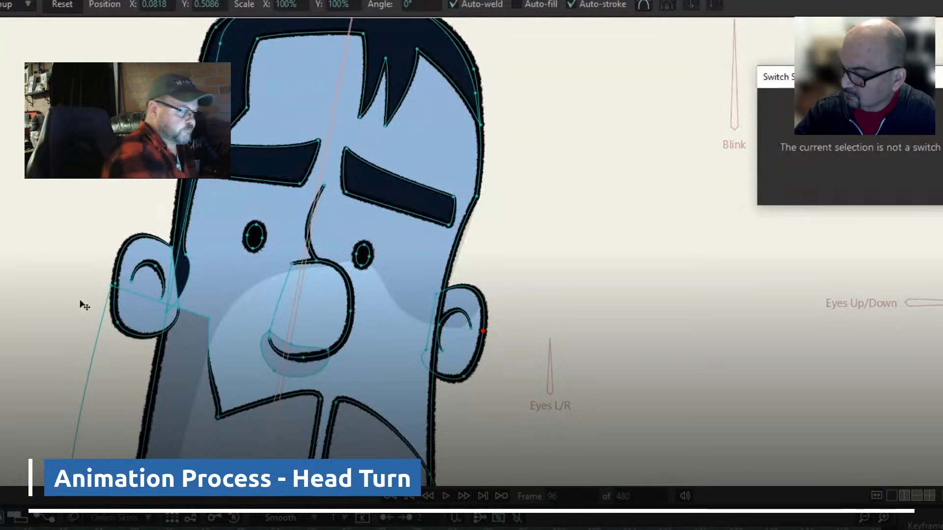
pyautogui.press('g')
pyautogui.moveTo(454, 177)
pyautogui.mouseDown()
pyautogui.moveTo(465, 211)
pyautogui.moveTo(457, 231)
pyautogui.moveTo(450, 225)
pyautogui.mouseUp()
pyautogui.press('t')
# Scrub the timeline between the opening frames and the turned pose to compare how the eyebrow and face move
pyautogui.moveTo(523, 528); pyautogui.dragTo(0, 528)
pyautogui.press('.')
pyautogui.press('.')
pyautogui.press('.')
pyautogui.press('.')
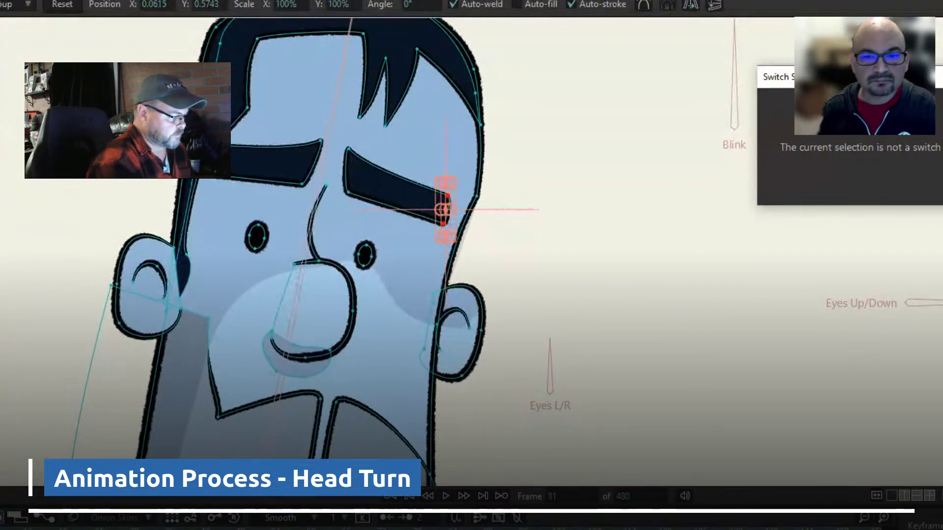
pyautogui.press(',')
pyautogui.press(',')
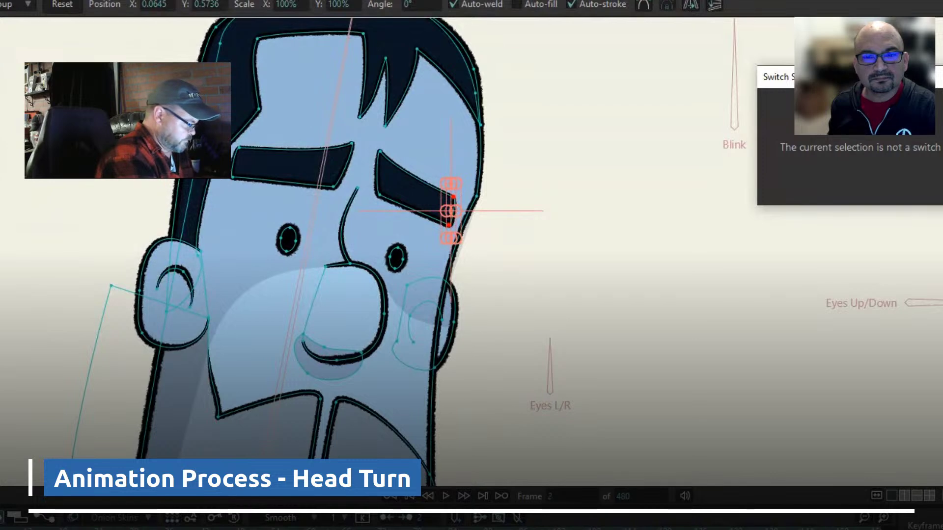
pyautogui.moveTo(0, 528); pyautogui.dragTo(511, 528)
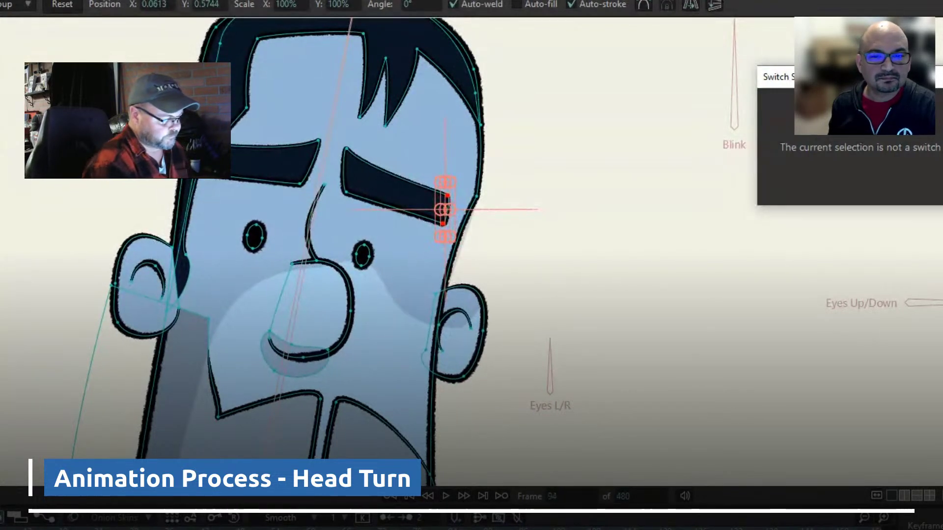
# Move the eyebrow's outer end points further inward at frame 96 to about X 0.058, Y 0.576, and clear the selection
pyautogui.moveTo(449, 222); pyautogui.dragTo(444, 222)
pyautogui.moveTo(523, 528)
pyautogui.mouseDown()
pyautogui.moveTo(464, 528)
pyautogui.moveTo(517, 528)
pyautogui.mouseUp()
pyautogui.moveTo(477, 197); pyautogui.dragTo(476, 196)
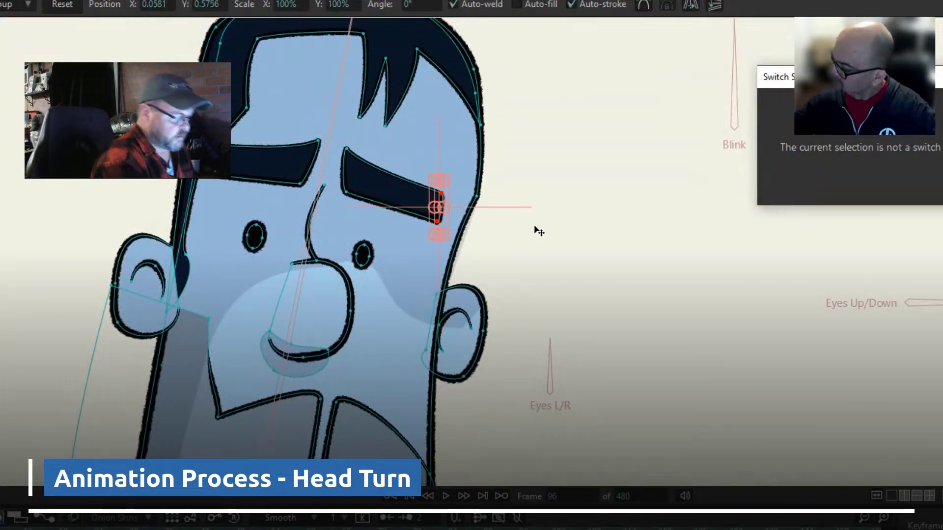
pyautogui.click(540, 236)
# Lasso the points of the mouth, the groove above the upper lip and the chin shape
pyautogui.scroll(-2, 479, 221)
pyautogui.moveTo(620, 339); pyautogui.dragTo(623, 273)
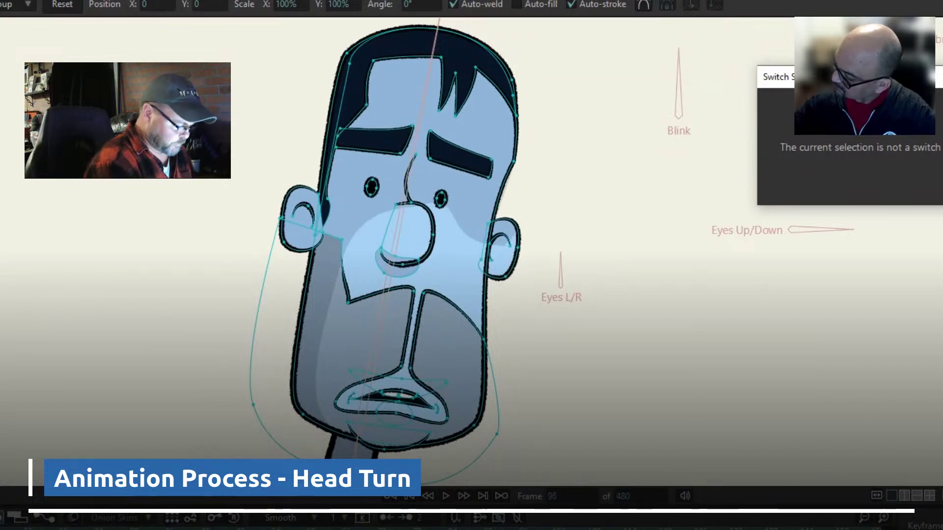
pyautogui.press('g')
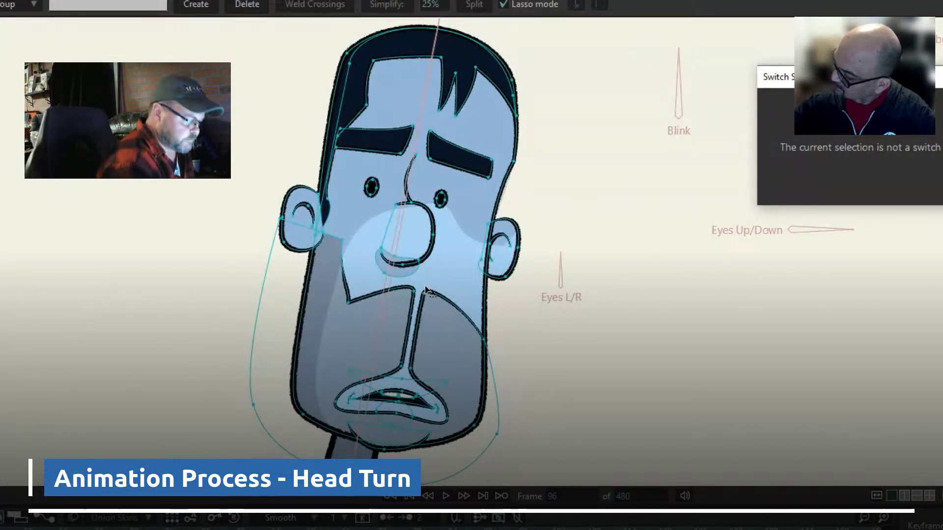
pyautogui.moveTo(435, 280)
pyautogui.mouseDown()
pyautogui.moveTo(416, 278)
pyautogui.moveTo(396, 293)
pyautogui.moveTo(387, 325)
pyautogui.moveTo(326, 396)
pyautogui.moveTo(343, 425)
pyautogui.mouseUp()
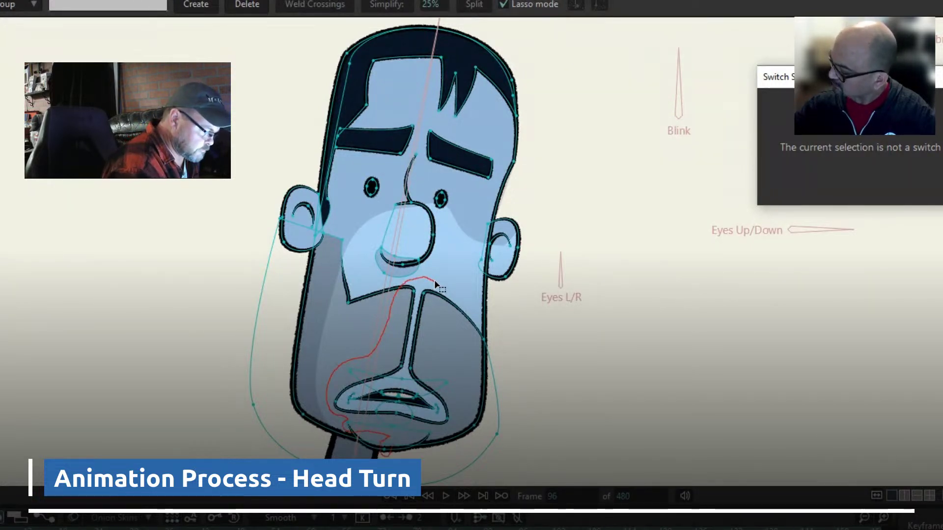
pyautogui.moveTo(430, 436)
pyautogui.mouseDown()
pyautogui.moveTo(449, 429)
pyautogui.moveTo(454, 348)
pyautogui.moveTo(437, 305)
pyautogui.moveTo(421, 297)
pyautogui.moveTo(432, 282)
pyautogui.moveTo(432, 295)
pyautogui.mouseUp()
pyautogui.moveTo(430, 359)
pyautogui.mouseDown()
pyautogui.moveTo(337, 367)
pyautogui.moveTo(329, 405)
pyautogui.moveTo(356, 421)
pyautogui.moveTo(456, 416)
pyautogui.mouseUp()
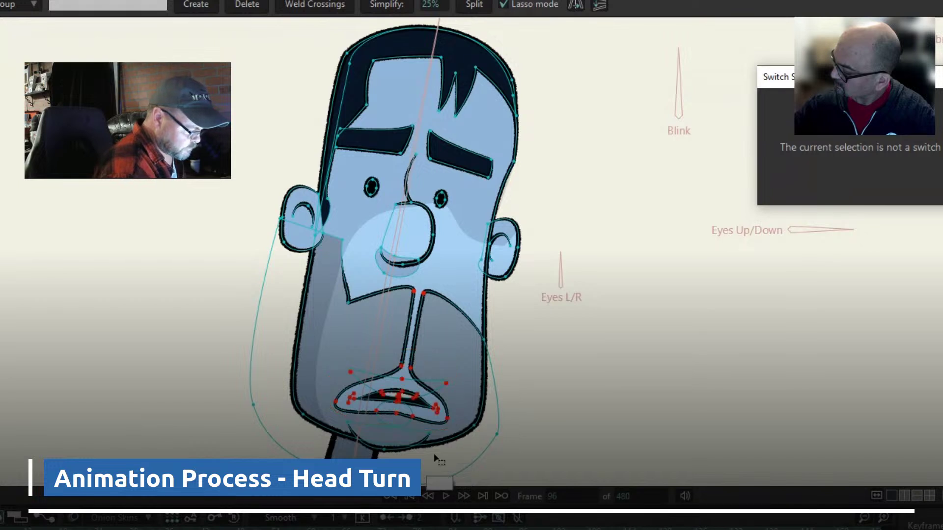
pyautogui.moveTo(355, 417)
pyautogui.mouseDown()
pyautogui.moveTo(356, 443)
pyautogui.moveTo(424, 448)
pyautogui.moveTo(433, 421)
pyautogui.mouseUp()
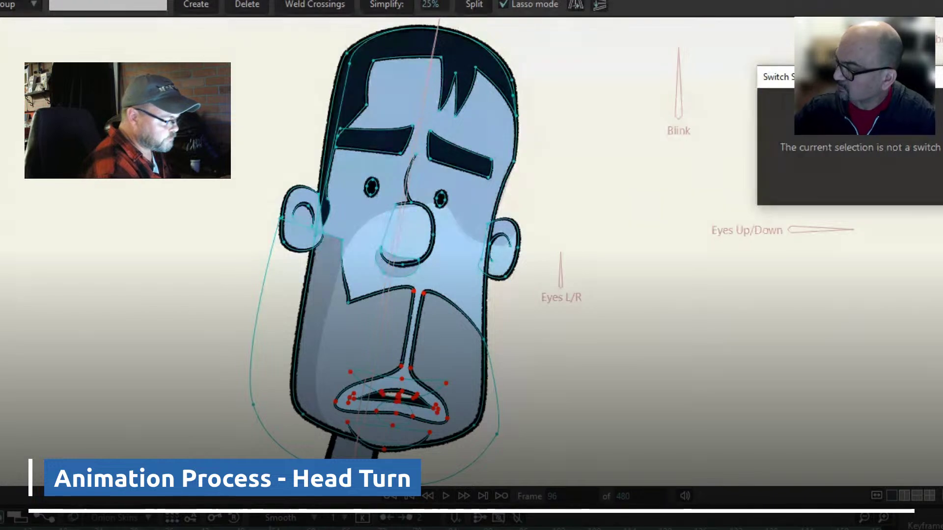
# Add the beard outline's corner points on both cheeks to the selection
pyautogui.press('shift')
pyautogui.moveTo(361, 289); pyautogui.dragTo(355, 285)
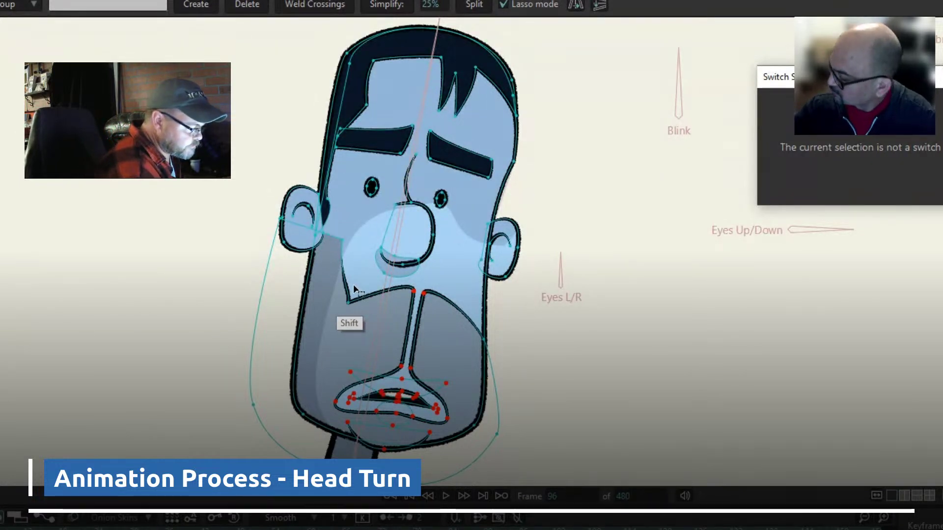
pyautogui.moveTo(477, 347)
pyautogui.mouseDown()
pyautogui.moveTo(488, 332)
pyautogui.moveTo(487, 344)
pyautogui.mouseUp()
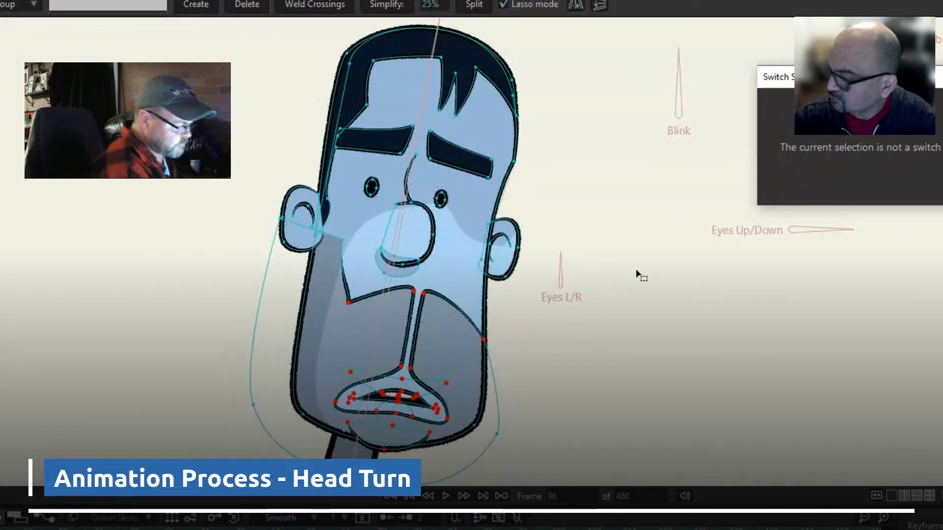
# Nudge the selected mouth, chin and beard points toward the face's left side to about X -0.027, Y 0.407
pyautogui.press('t')
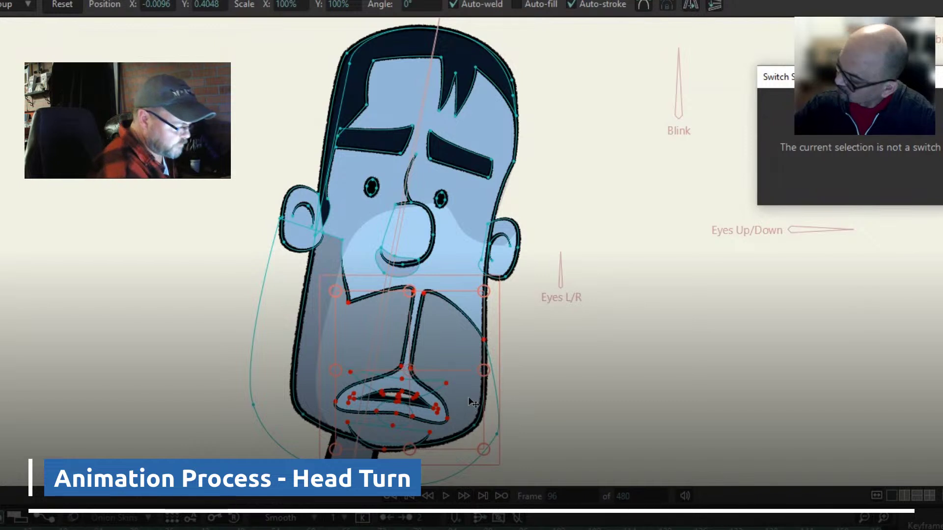
pyautogui.hotkey('ctrl', 'Left')
pyautogui.hotkey('ctrl', 'Left')
pyautogui.hotkey('ctrl', 'Left')
pyautogui.hotkey('ctrl', 'Left')
pyautogui.hotkey('ctrl', 'Left')
pyautogui.hotkey('ctrl', 'Left')
pyautogui.hotkey('ctrl', 'Left')
pyautogui.hotkey('ctrl', 'Left')
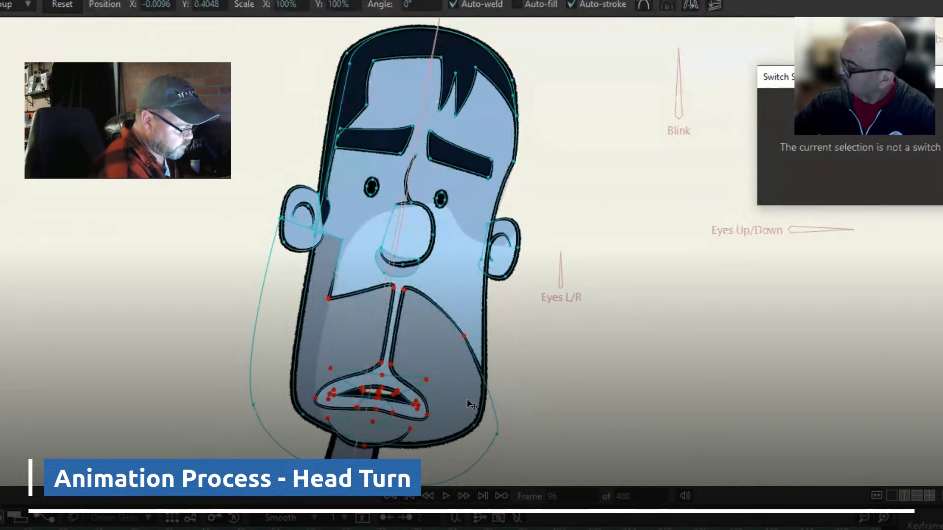
pyautogui.hotkey('ctrl', 'Right')
pyautogui.hotkey('ctrl', 'Right')
pyautogui.hotkey('ctrl', 'Right')
pyautogui.hotkey('ctrl', 'Right')
pyautogui.hotkey('ctrl', 'Right')
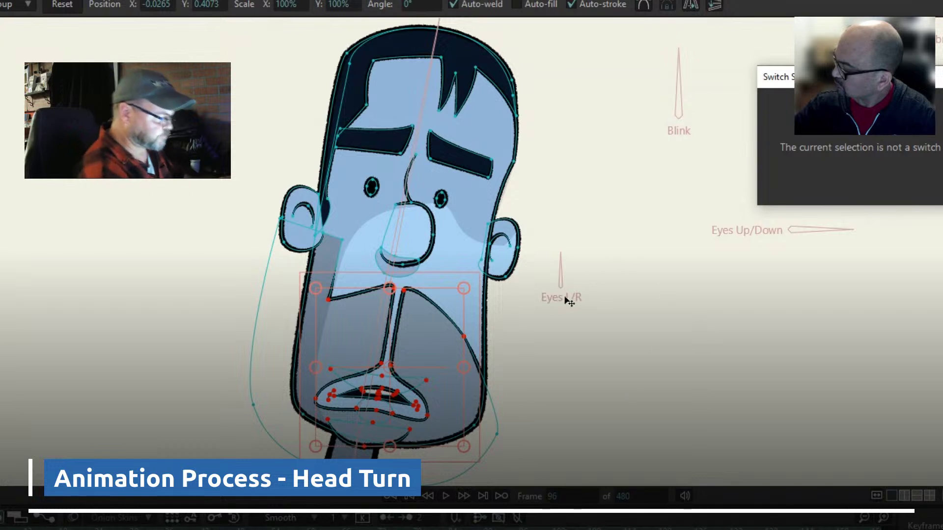
# Raise the beard outline's outer point on the face's right side to about X 0.067, Y 0.463 and lift the adjacent cheek corner slightly
pyautogui.moveTo(497, 435); pyautogui.dragTo(501, 302)
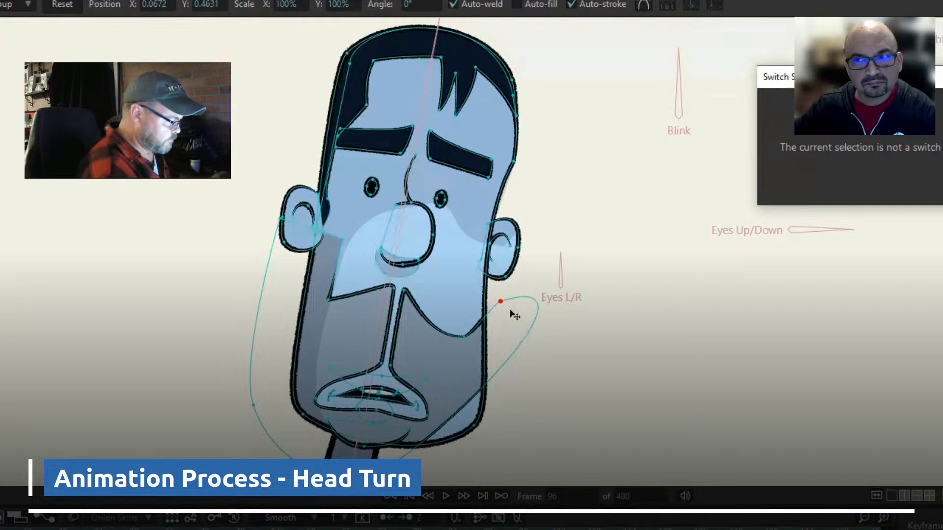
pyautogui.hotkey('ctrl', 'z')
pyautogui.hotkey('ctrl', 'z')
pyautogui.hotkey('ctrl', 'z')
pyautogui.hotkey('ctrl', 'z')
pyautogui.hotkey('ctrl', 'z')
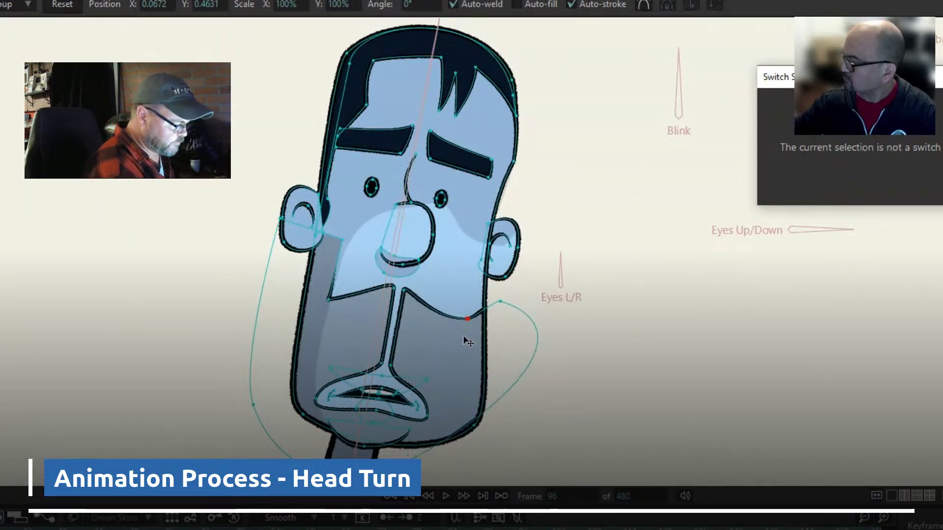
# Move the beard outline's outer point inward and up against the face edge below the ear on the right side
pyautogui.press('c')
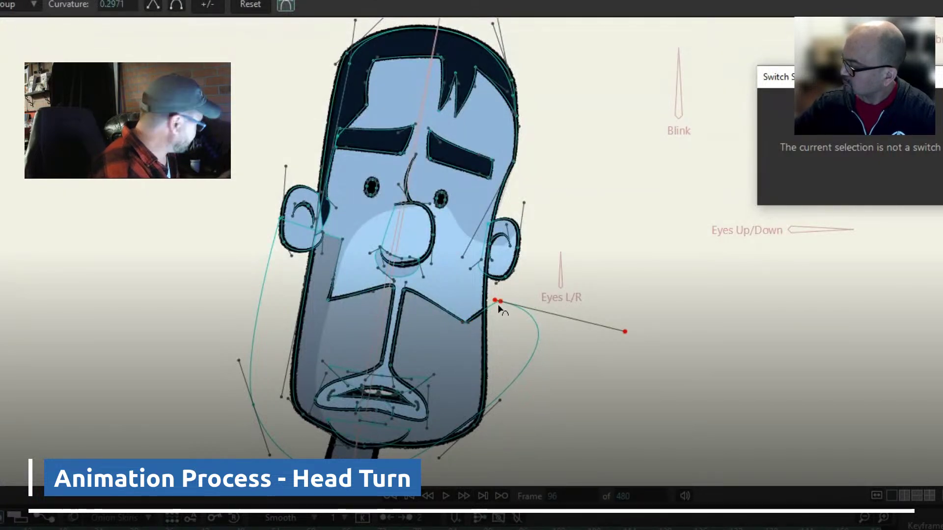
pyautogui.press('t')
pyautogui.hotkey('ctrl', 'z')
pyautogui.hotkey('ctrl', 'z')
pyautogui.hotkey('ctrl', 'z')
pyautogui.hotkey('ctrl', 'z')
pyautogui.hotkey('ctrl', 'z')
pyautogui.hotkey('ctrl', 'z')
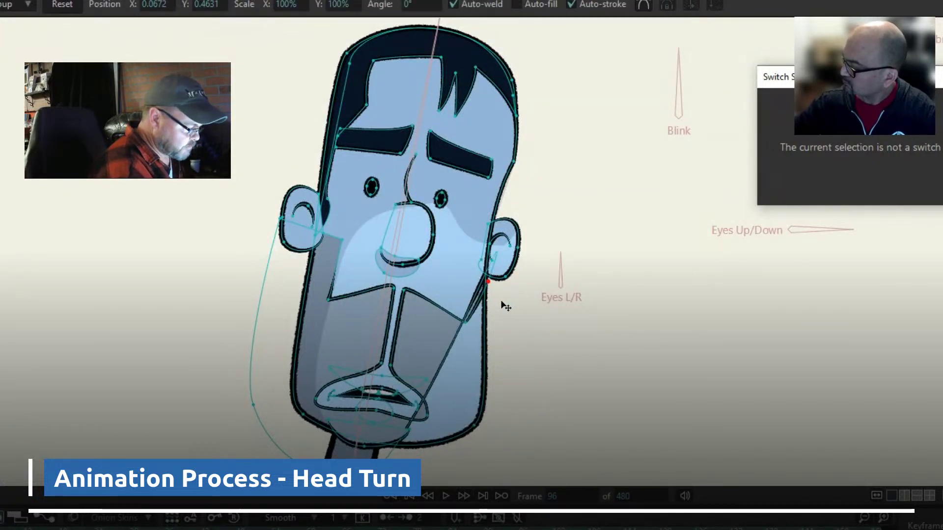
# Swing the outer beard point's curvature handle downward and outward so the beard shape covers the jaw's right side
pyautogui.press('c')
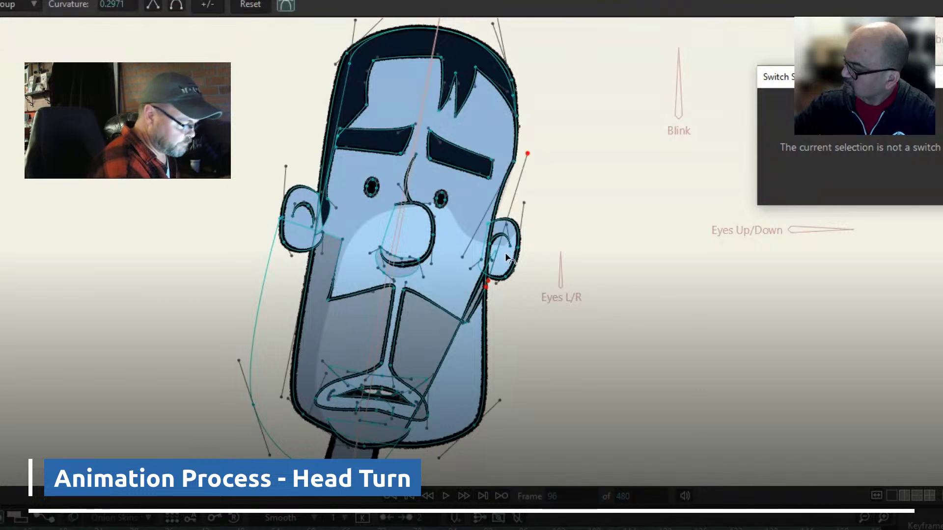
pyautogui.moveTo(527, 153)
pyautogui.mouseDown()
pyautogui.moveTo(521, 269)
pyautogui.moveTo(569, 476)
pyautogui.moveTo(557, 489)
pyautogui.mouseUp()
pyautogui.press('alt')
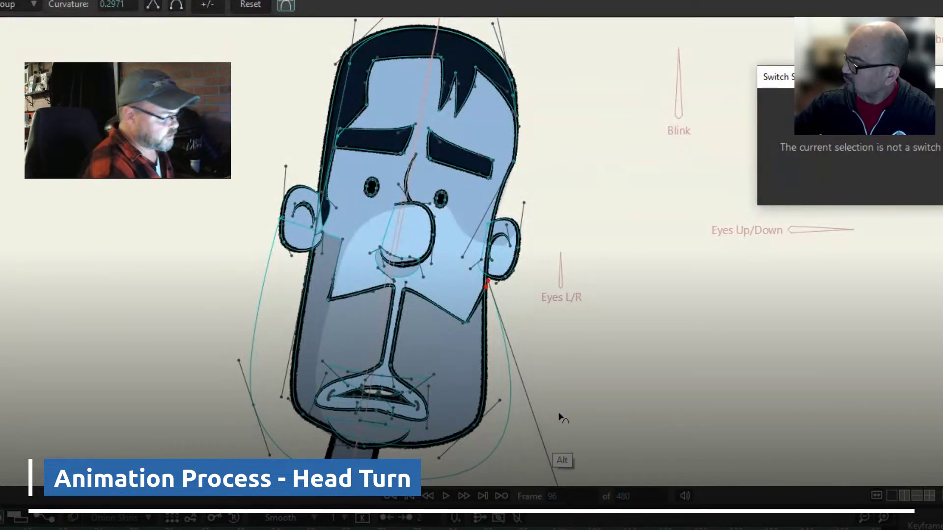
# Select the beard's cheek corner, then raise the outer beard point beside the ear to about X 0.055, Y 0.496
pyautogui.click(464, 323)
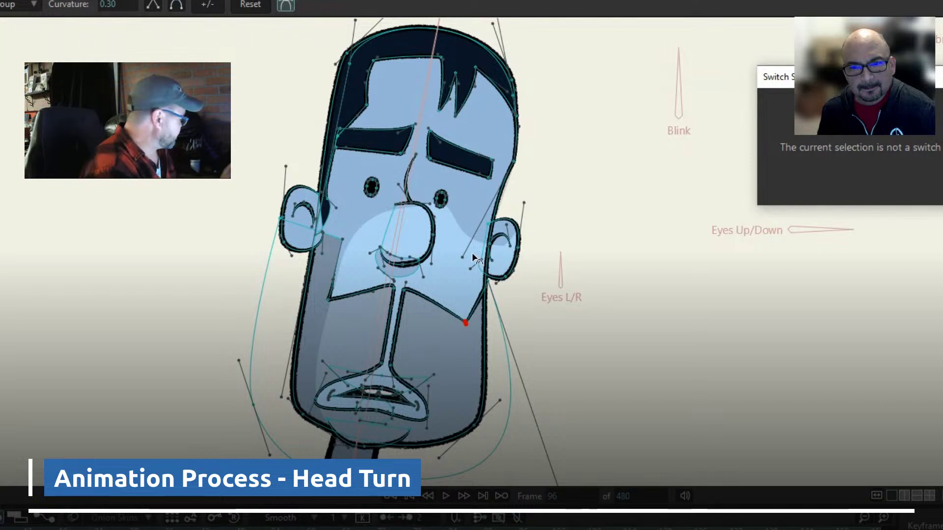
pyautogui.press('t')
pyautogui.moveTo(488, 282); pyautogui.dragTo(486, 263)
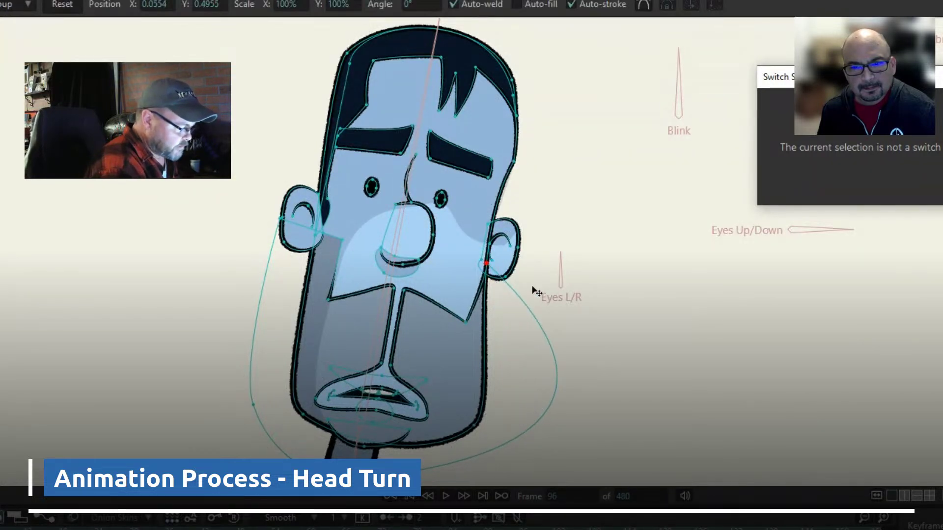
# Try shifting the beard outline's bottom point slightly downward below the chin at frame 96
pyautogui.moveTo(358, 479); pyautogui.dragTo(355, 487)
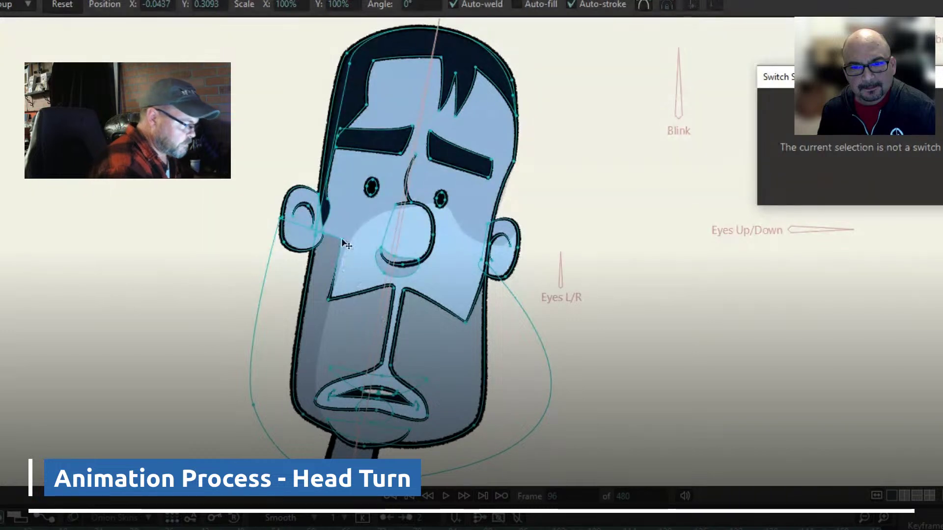
pyautogui.hotkey('ctrl', 'z')
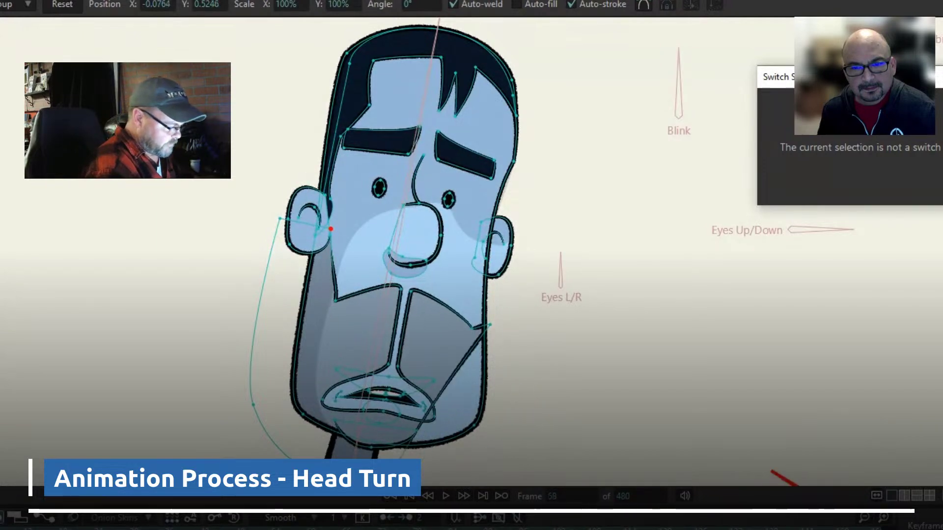
# At frame 48, swing the outer beard point's curvature handle downward and outward so the beard fills the jaw's right side
pyautogui.moveTo(731, 366); pyautogui.dragTo(732, 351)
pyautogui.scroll(-3, 736, 354)
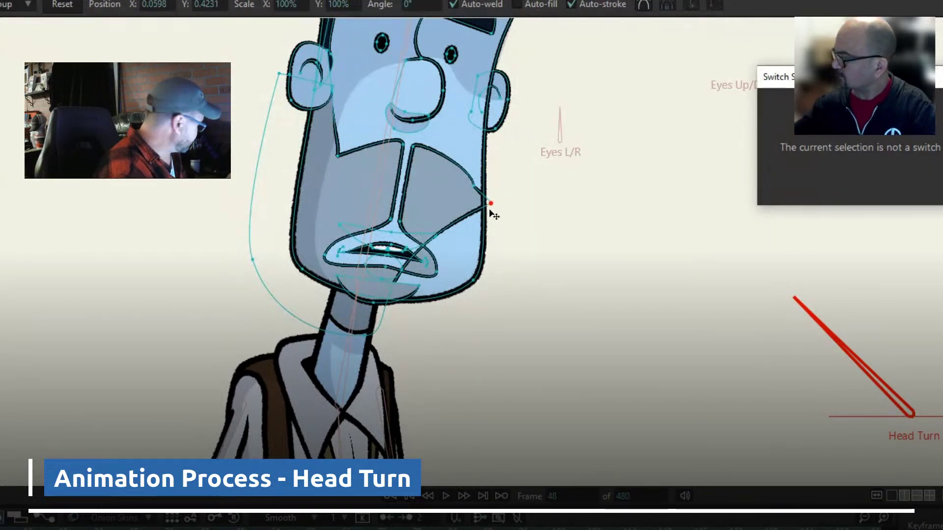
pyautogui.press('c')
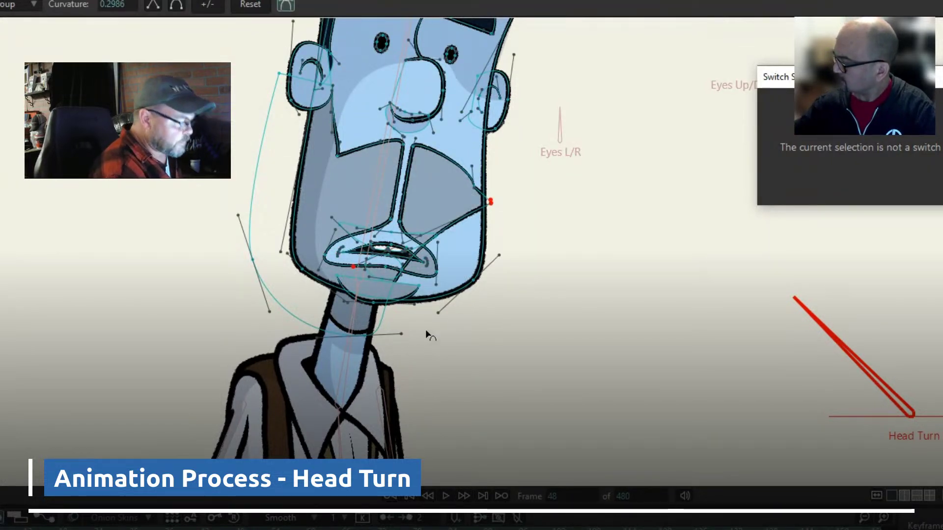
pyautogui.moveTo(353, 266); pyautogui.dragTo(595, 386)
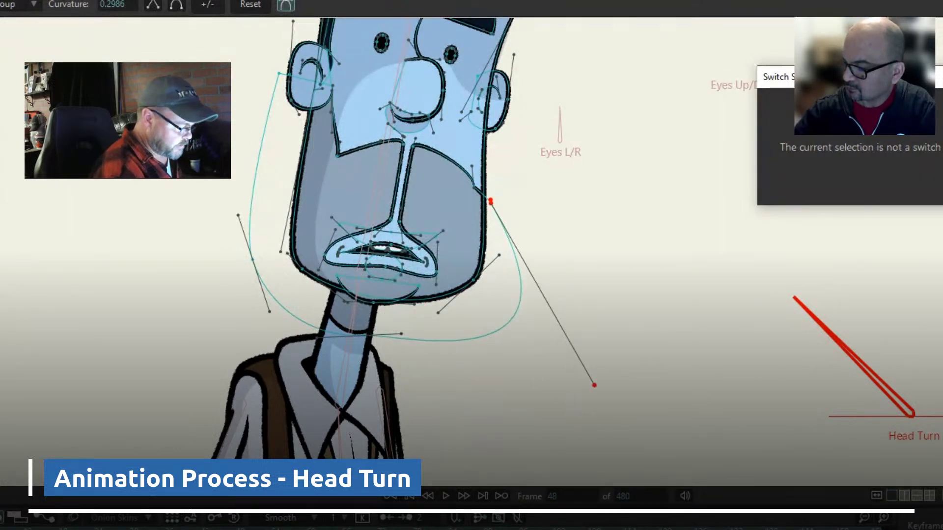
# At frame 24, raise the beard outline's outer point above the cheek corner, just outside the face edge
pyautogui.moveTo(240, 528); pyautogui.dragTo(312, 527)
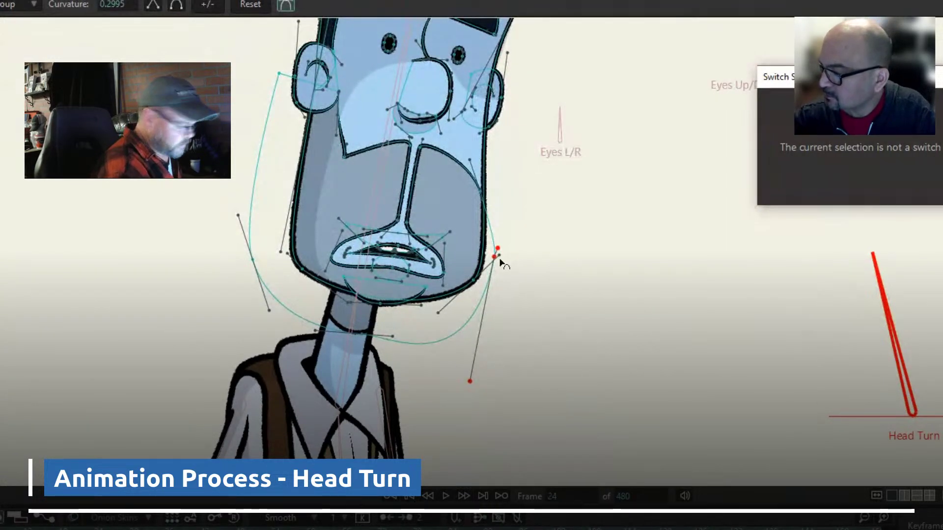
pyautogui.press('t')
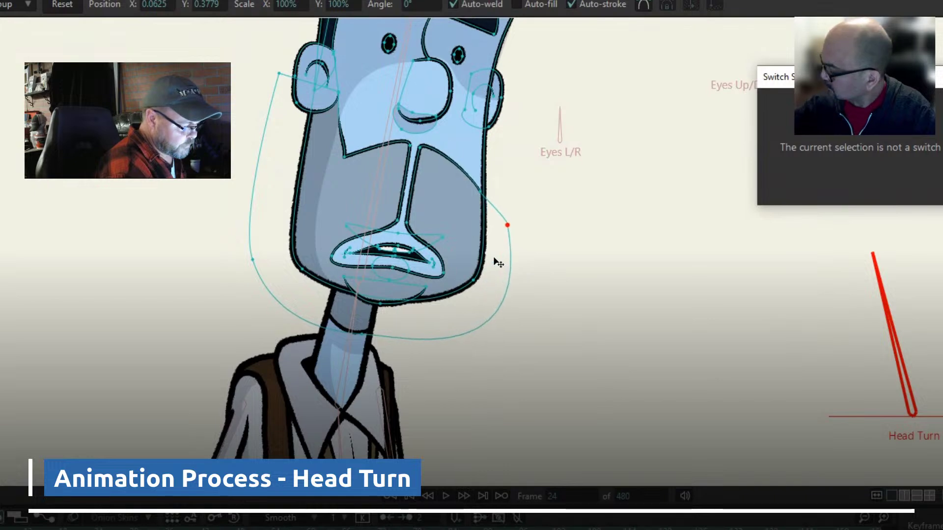
pyautogui.moveTo(505, 229); pyautogui.dragTo(495, 240)
pyautogui.hotkey('ctrl', 'z')
pyautogui.hotkey('ctrl', 'z')
pyautogui.hotkey('ctrl', 'z')
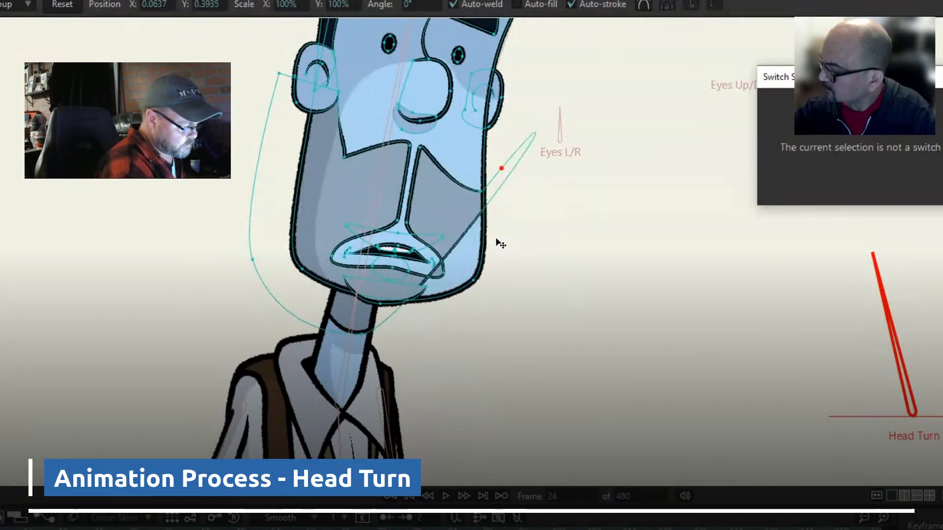
# Swing the outer beard point's curvature handle far downward at frame 24 so the beard covers the jaw, and select the cheek corner
pyautogui.press('c')
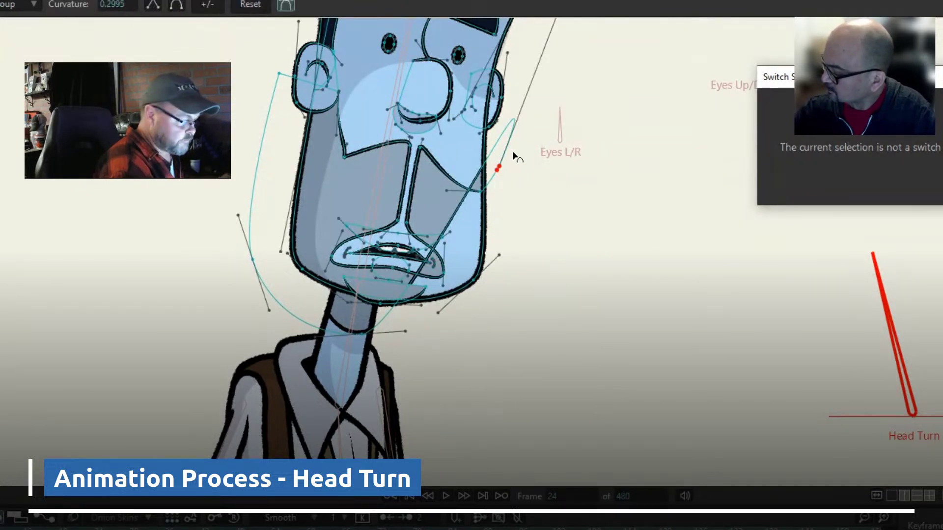
pyautogui.moveTo(592, 96); pyautogui.dragTo(550, 482)
pyautogui.keyDown('alt'); pyautogui.click(451, 301); pyautogui.keyUp('alt')
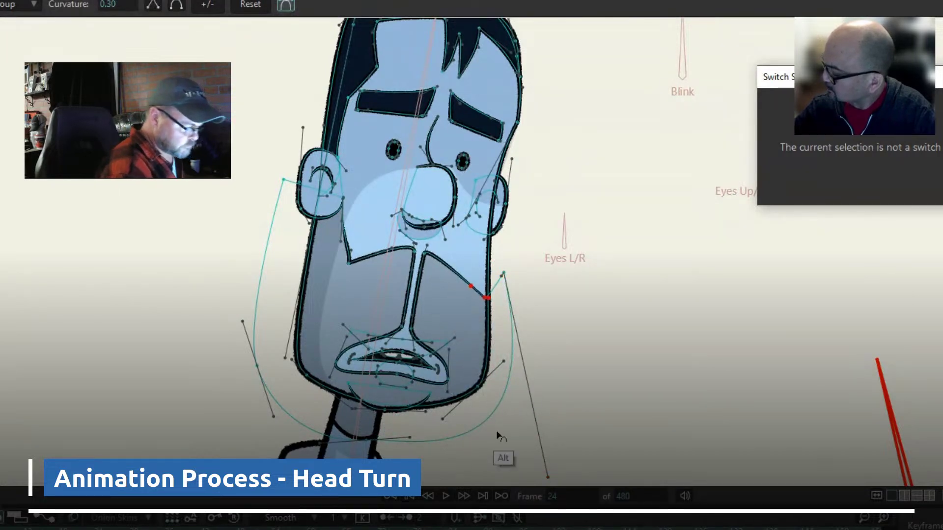
# At frame 12, swing the outer beard point's curvature handle downward and outward to cover the jaw, and play the head turn
pyautogui.moveTo(98, 528); pyautogui.dragTo(27, 528)
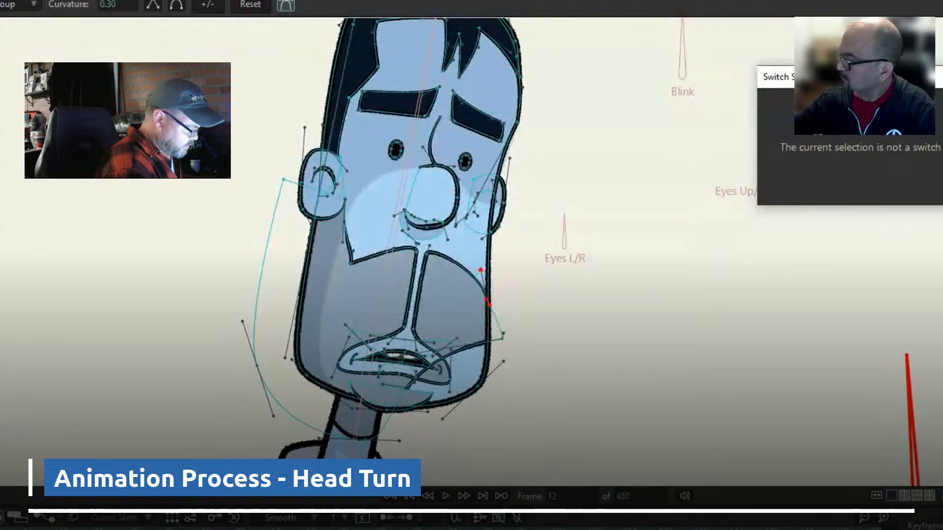
pyautogui.moveTo(595, 472); pyautogui.dragTo(618, 367)
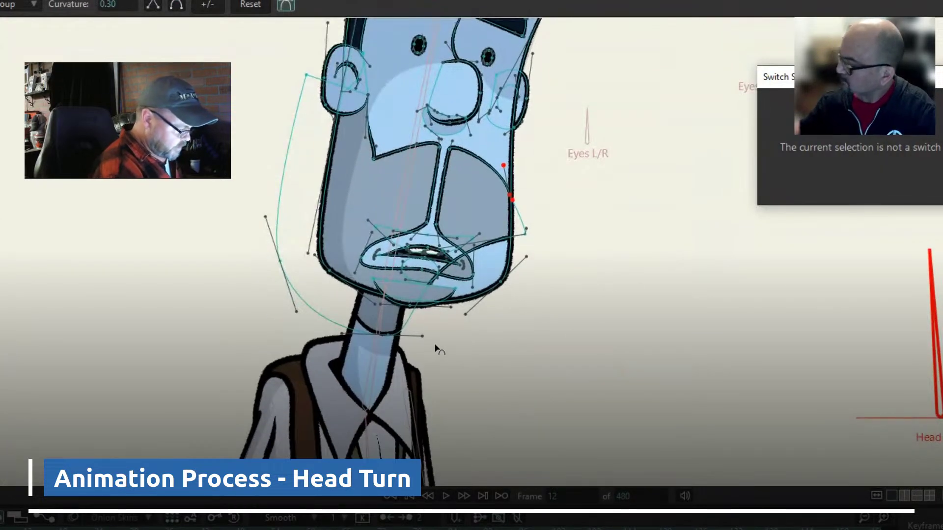
pyautogui.keyDown('alt'); pyautogui.click(525, 233); pyautogui.keyUp('alt')
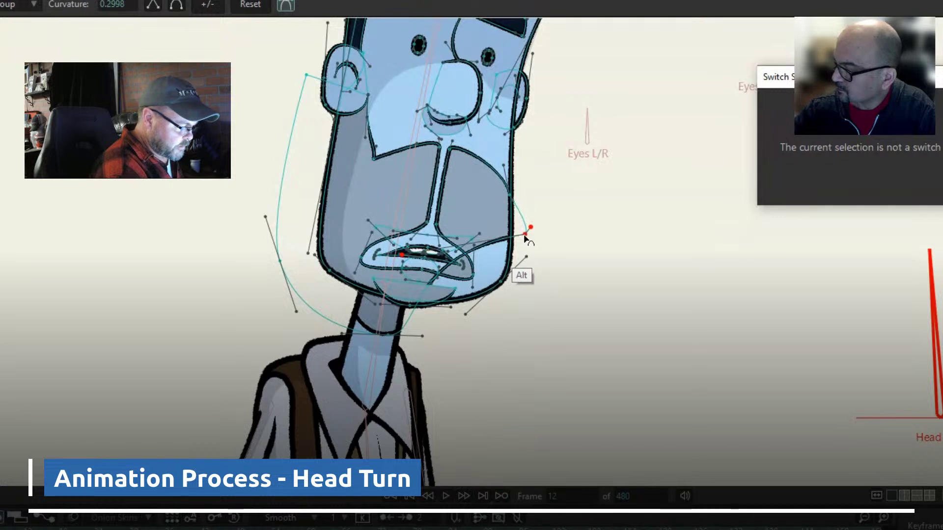
pyautogui.moveTo(404, 260); pyautogui.dragTo(579, 385)
pyautogui.press('space')
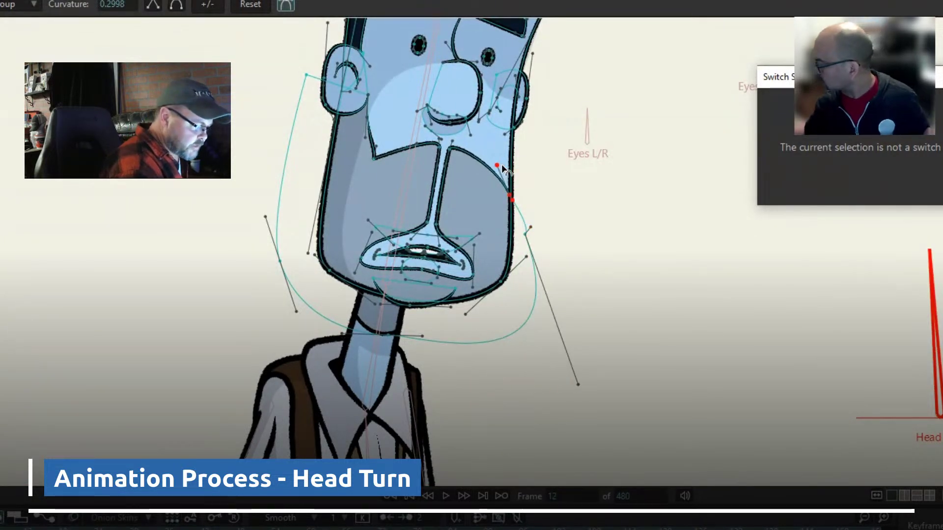
# Adjust the beard's cheek corner curvature at frame 12 so its line arcs smoothly into the face edge, and play the animation
pyautogui.moveTo(502, 165); pyautogui.dragTo(499, 164)
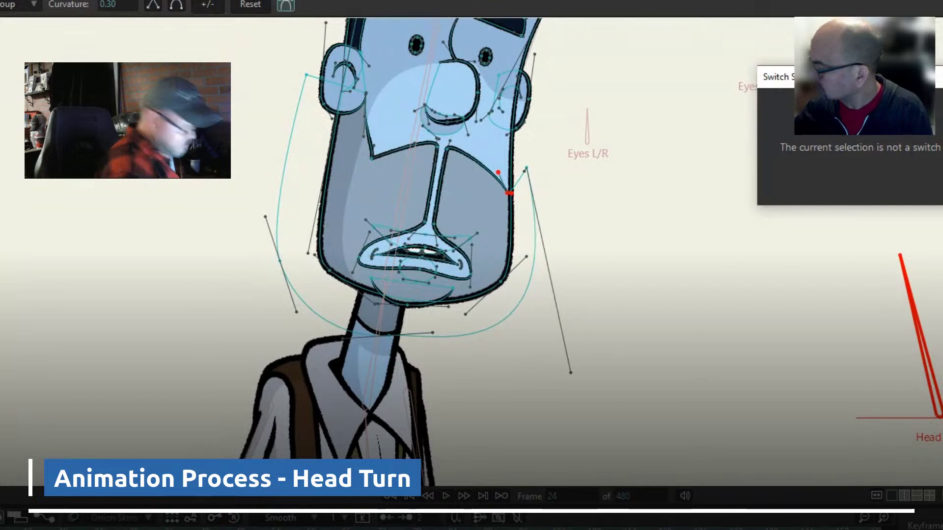
pyautogui.scroll(5, 511, 197)
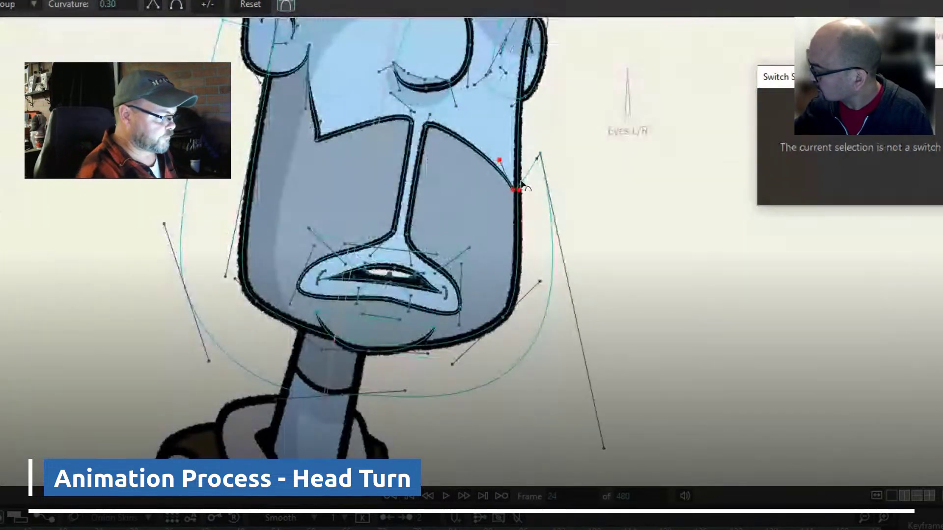
pyautogui.scroll(-3, 691, 337)
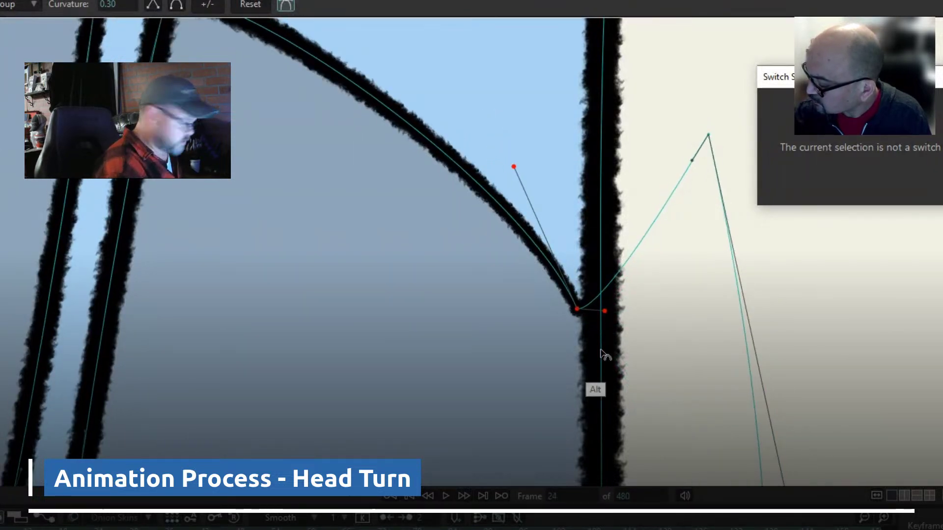
pyautogui.keyDown('alt'); pyautogui.click(604, 314); pyautogui.keyUp('alt')
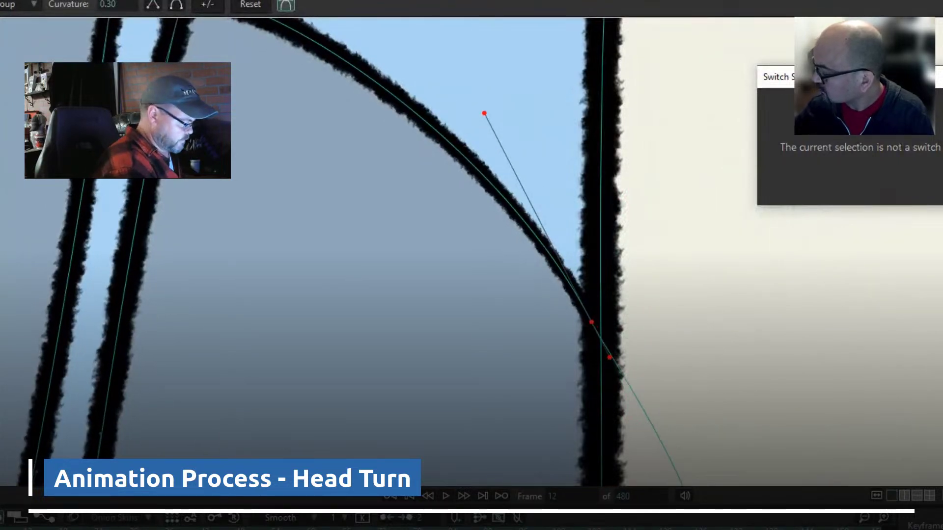
pyautogui.moveTo(510, 220); pyautogui.dragTo(495, 174)
pyautogui.press('space')
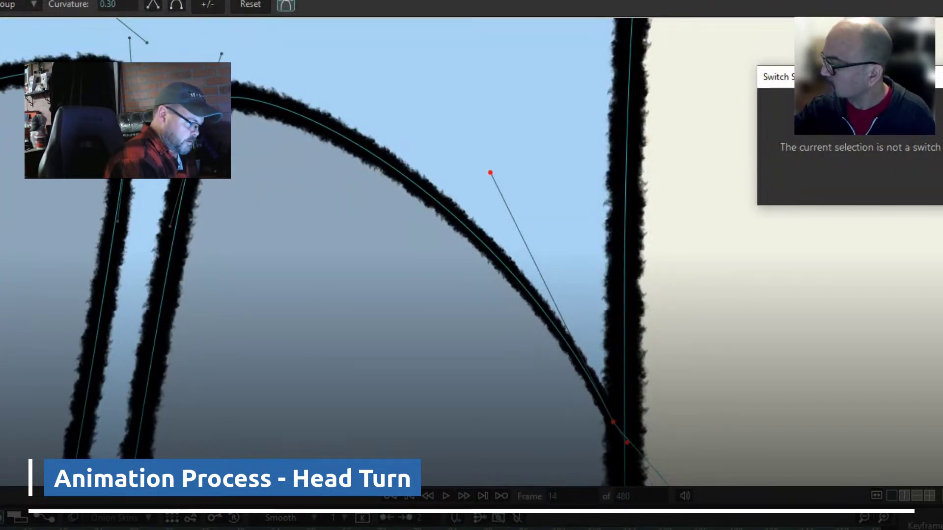
# At frame 15, lower the cheek corner's upper curvature handle slightly to flatten the beard line, and compare it with neighbouring frames
pyautogui.moveTo(492, 166); pyautogui.dragTo(487, 189)
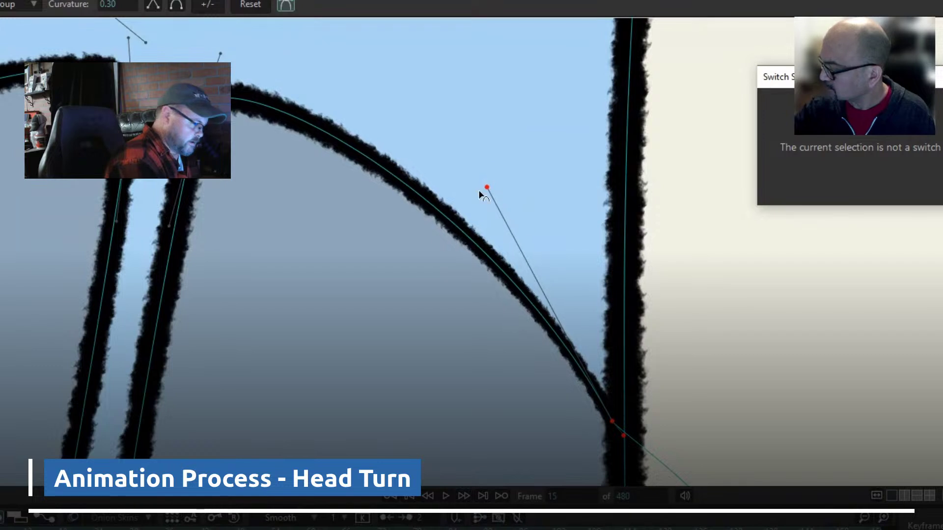
pyautogui.press('Left')
pyautogui.press('Left')
pyautogui.press('Right')
pyautogui.press('Right')
pyautogui.press('.')
pyautogui.press('.')
pyautogui.press('Left')
pyautogui.press('Left')
pyautogui.press('Left')
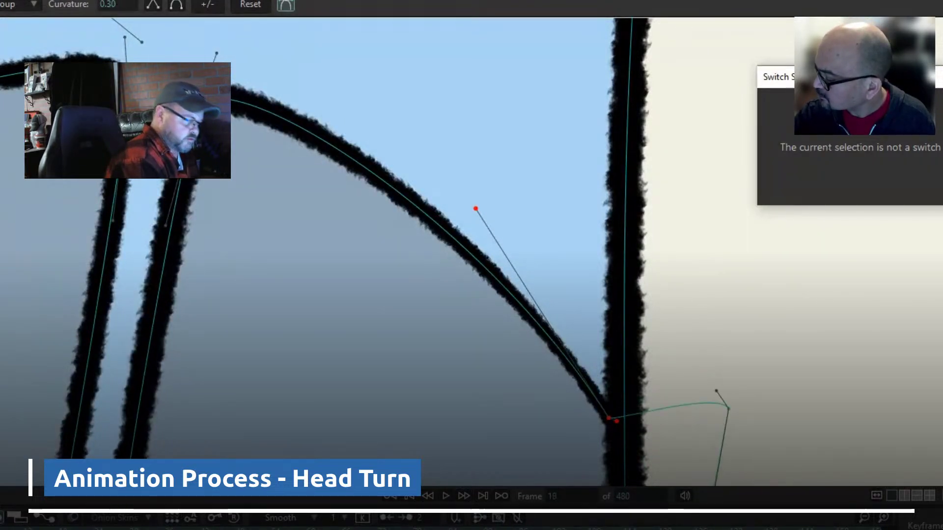
# At frame 18, move the cheek corner's upper curvature handle up and slightly outward to round the beard line
pyautogui.press('Right')
pyautogui.press('Left')
pyautogui.press('.')
pyautogui.press('.')
pyautogui.press('.')
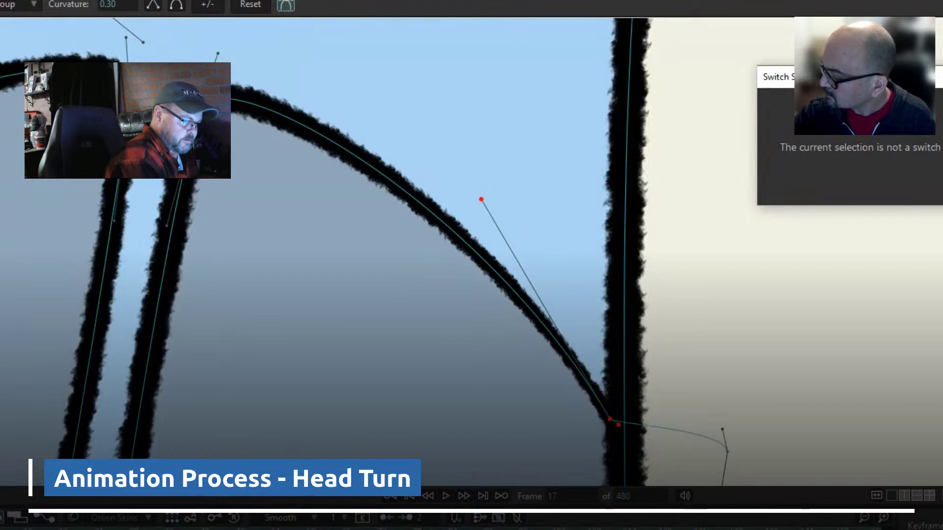
pyautogui.moveTo(476, 209); pyautogui.dragTo(483, 184)
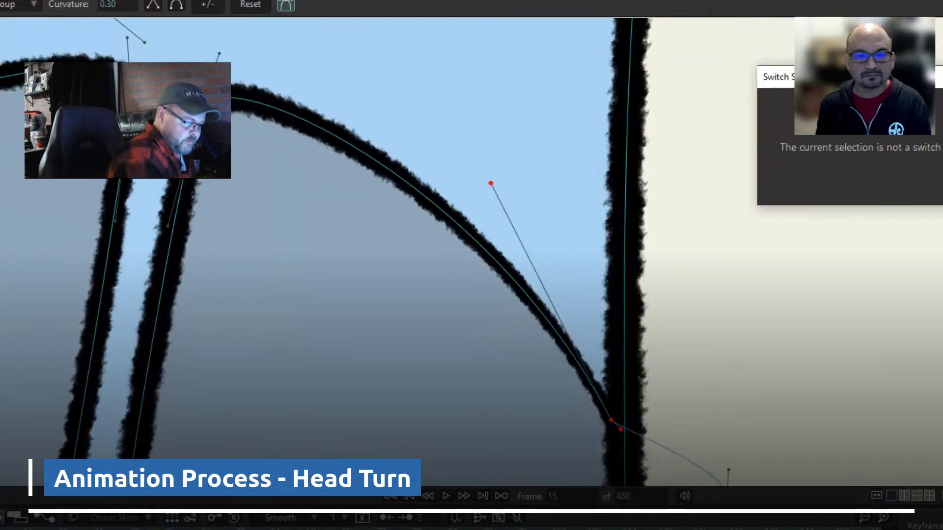
# Step back and forth through the frames around 14 to 18 to examine how the beard's cheek curve moves
pyautogui.press('Left')
pyautogui.press('Left')
pyautogui.press('Left')
pyautogui.press('Right')
pyautogui.press('Right')
pyautogui.press('Right')
pyautogui.press('Left')
pyautogui.press('Left')
pyautogui.press('Right')
pyautogui.press('Right')
pyautogui.press('Right')
pyautogui.press('Right')
pyautogui.press('Left')
pyautogui.press('Left')
pyautogui.press('Left')
pyautogui.press('Left')
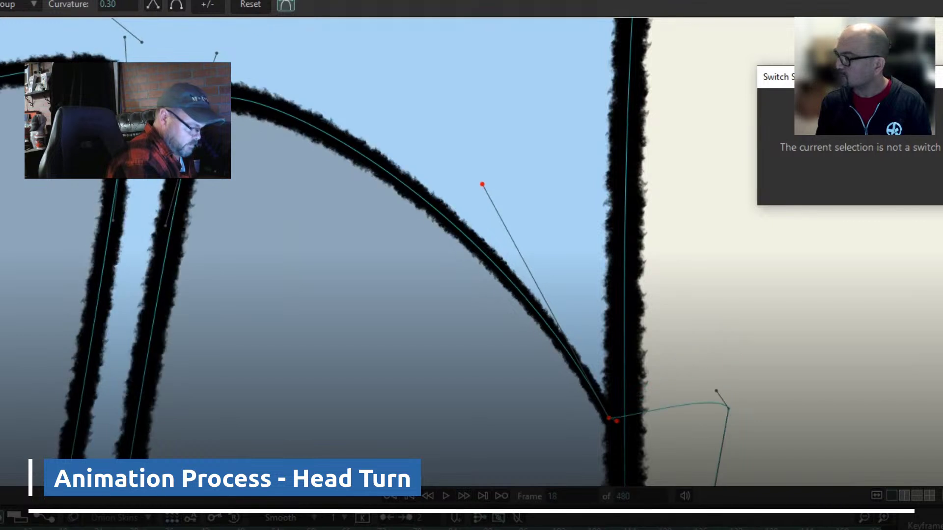
pyautogui.press('.')
pyautogui.press('.')
pyautogui.press('.')
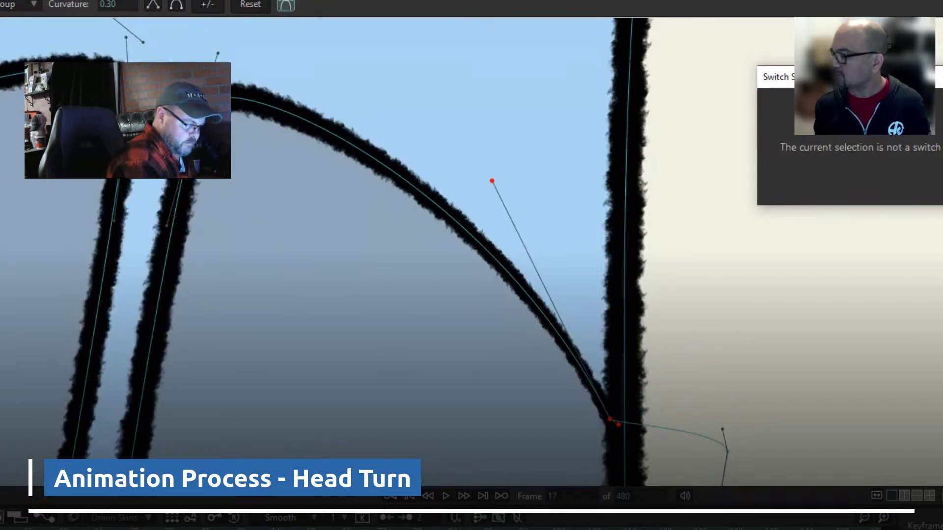
pyautogui.press(',')
pyautogui.press(',')
pyautogui.press(',')
pyautogui.press(',')
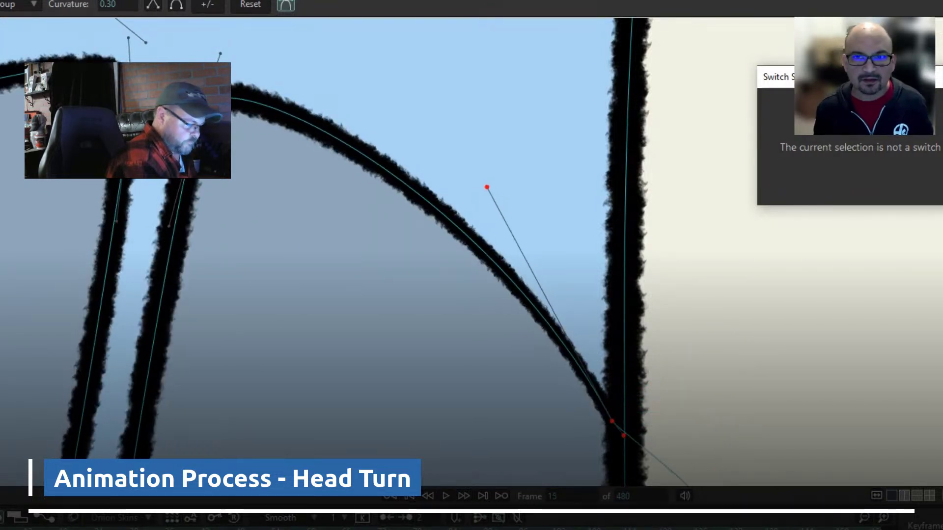
pyautogui.press(',')
pyautogui.press(',')
pyautogui.press(',')
pyautogui.press('.')
pyautogui.press('.')
pyautogui.press('.')
pyautogui.press('.')
pyautogui.press('.')
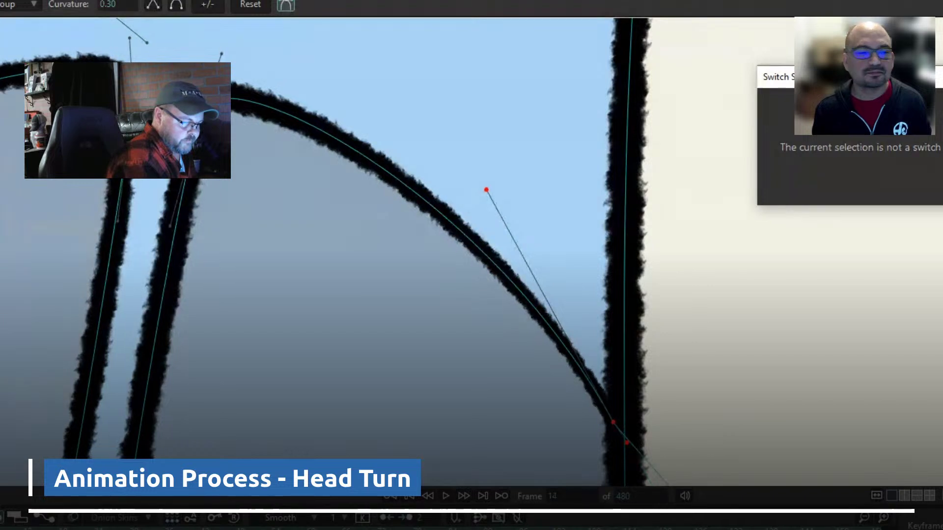
pyautogui.press(',')
pyautogui.press(',')
pyautogui.press(',')
pyautogui.press(',')
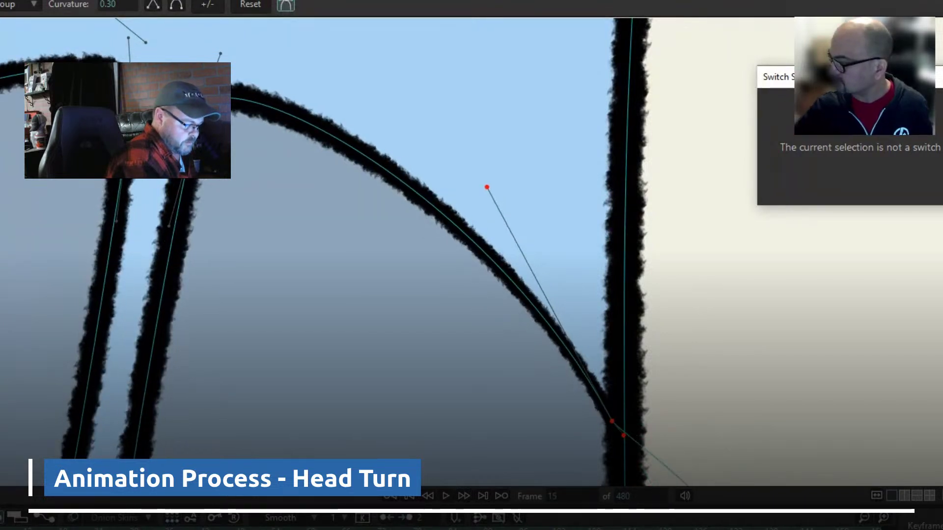
# At frame 15, nudge the cheek corner's upper curvature handle slightly down and outward
pyautogui.press('.')
pyautogui.press('.')
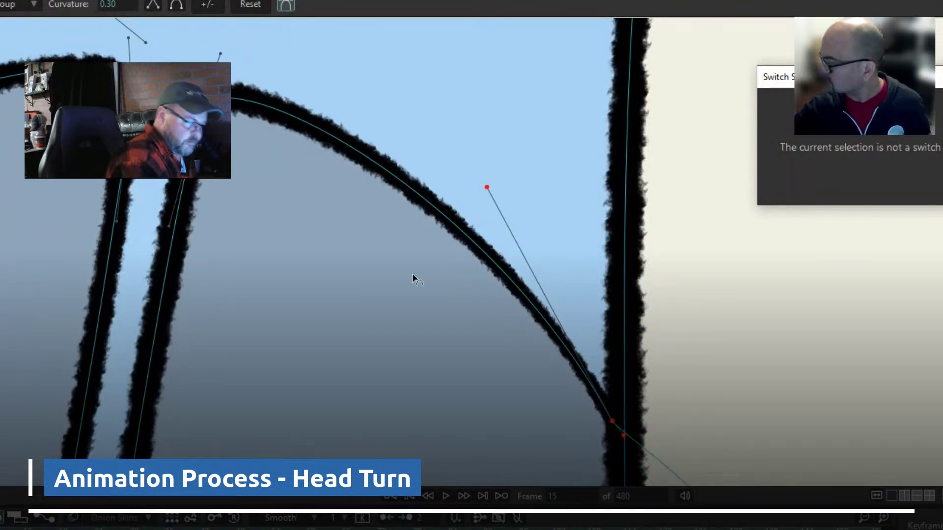
pyautogui.moveTo(488, 188); pyautogui.dragTo(490, 192)
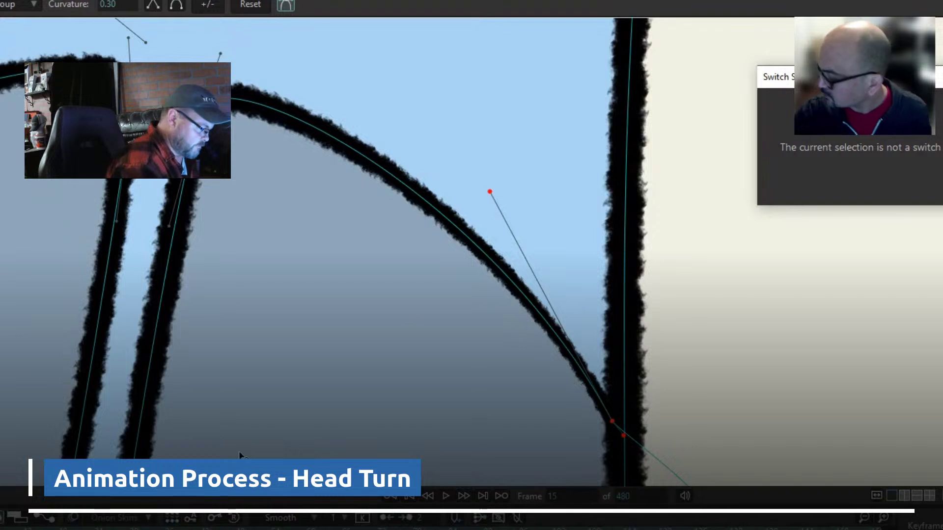
# Compare the cheek curve across frames 12 to 16 and nudge the corner's upper curvature handle slightly down at frame 16
pyautogui.press('.')
pyautogui.press('.')
pyautogui.press('.')
pyautogui.press(',')
pyautogui.press(',')
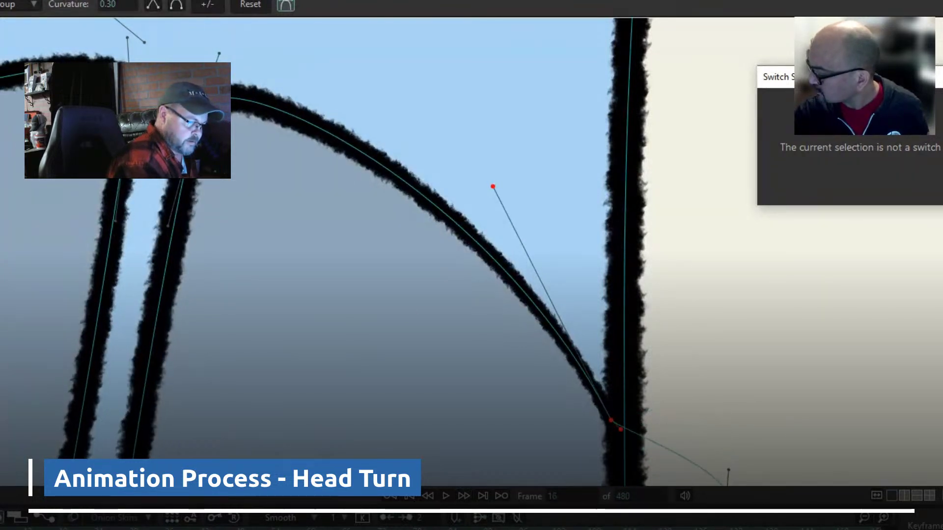
pyautogui.press(',')
pyautogui.press(',')
pyautogui.press('.')
pyautogui.press('.')
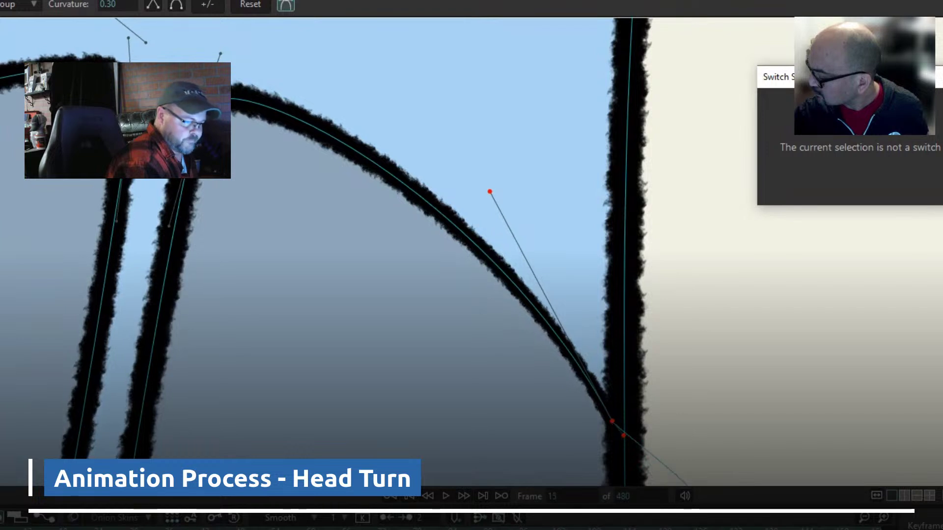
pyautogui.press(',')
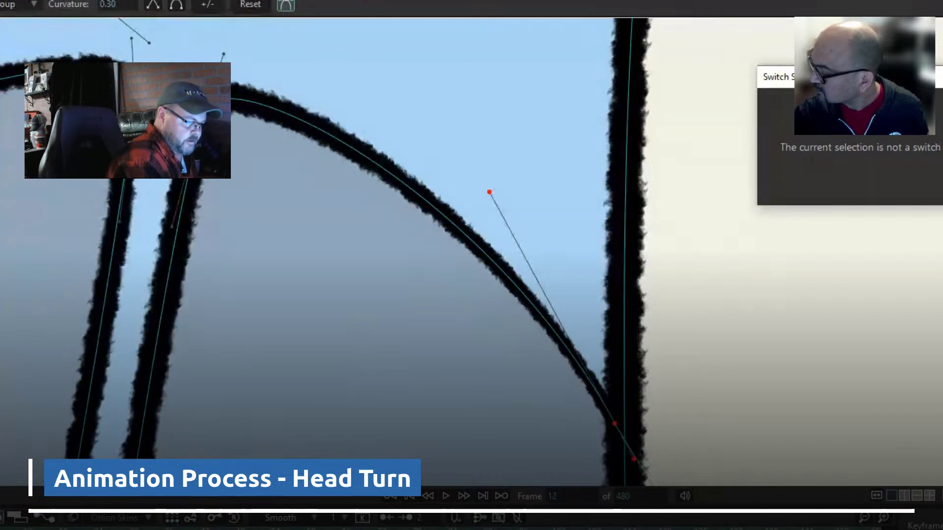
pyautogui.press('.')
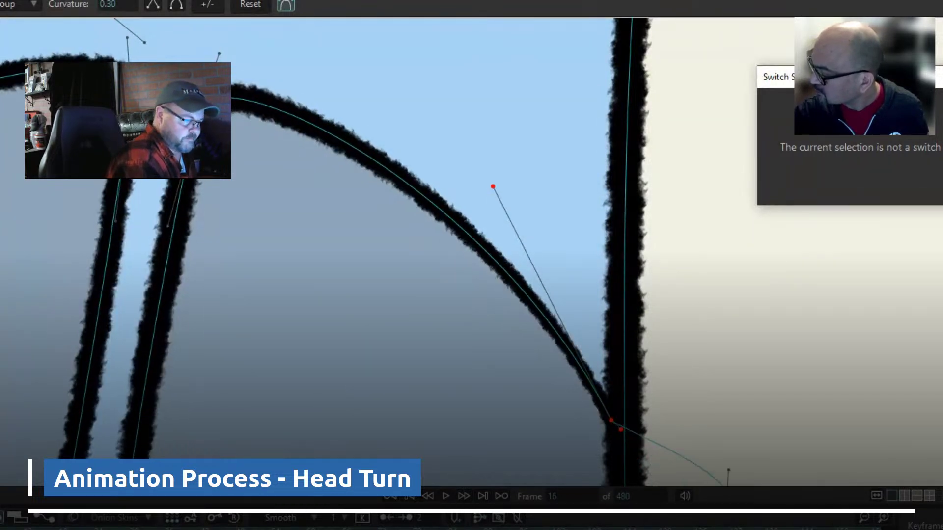
pyautogui.moveTo(493, 187); pyautogui.dragTo(492, 190)
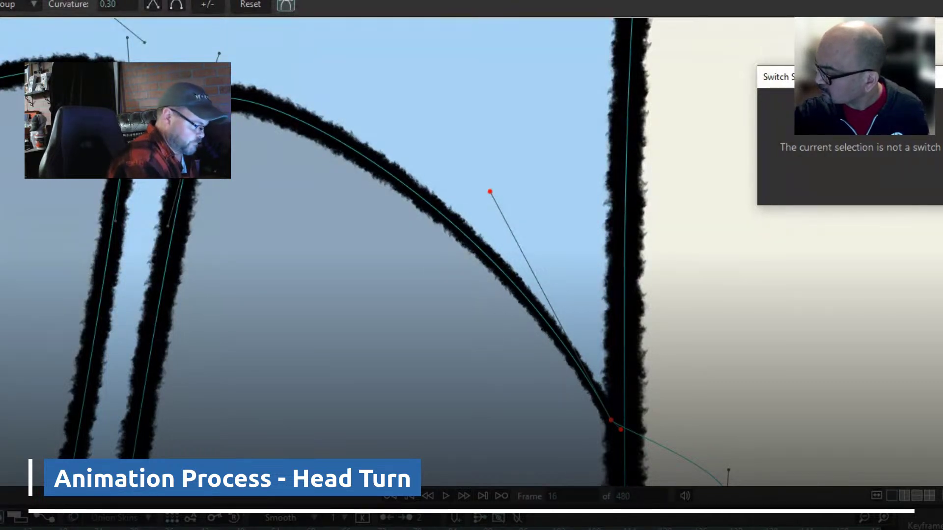
# At frame 17, nudge the cheek corner's upper curvature handle slightly up to match the neighbouring frames
pyautogui.press('.')
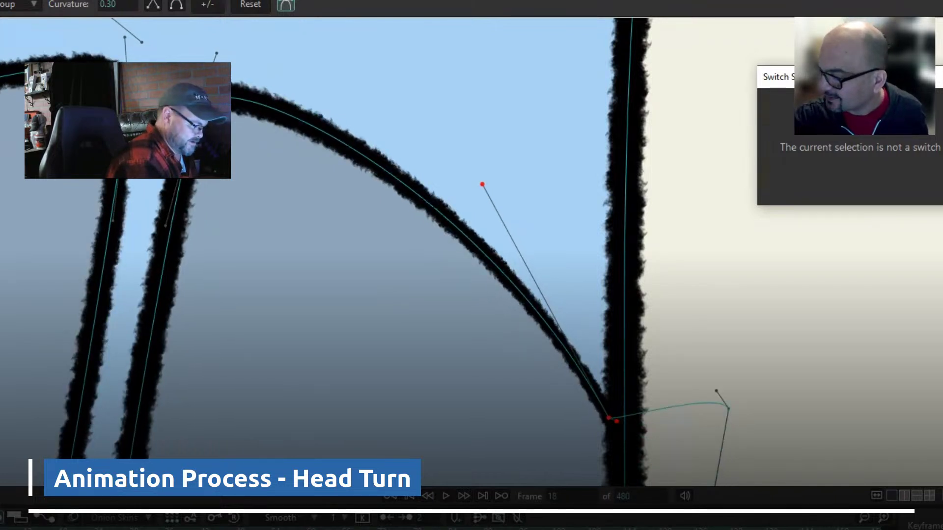
pyautogui.press('Left')
pyautogui.press('Left')
pyautogui.press('Right')
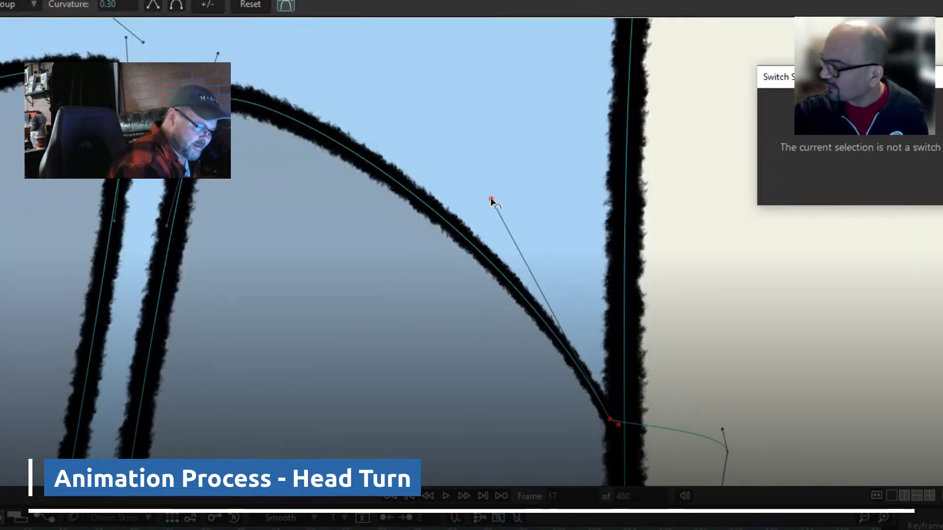
pyautogui.moveTo(491, 200); pyautogui.dragTo(490, 195)
# Compare frames 16 to 18 and nudge the cheek corner's upper curvature handle slightly down and outward at frame 18
pyautogui.press('.')
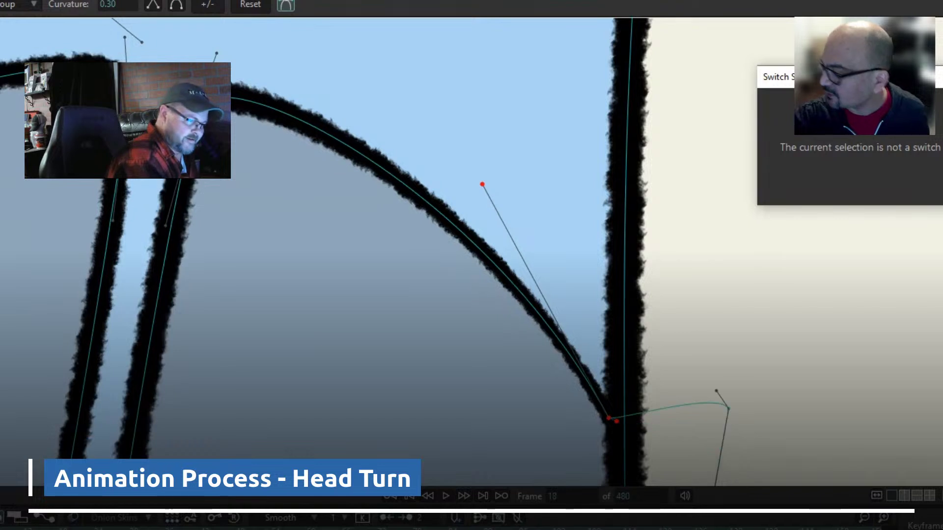
pyautogui.press(',')
pyautogui.press('.')
pyautogui.press('Left')
pyautogui.press('Left')
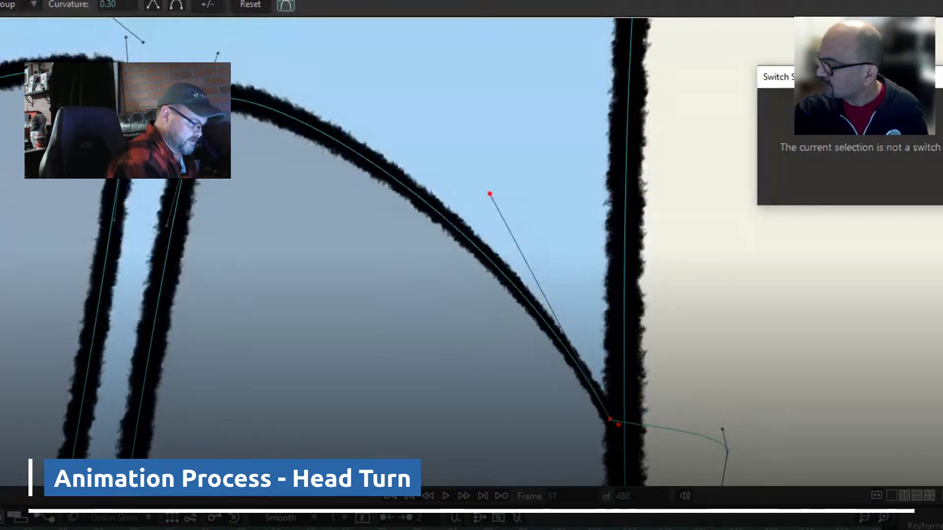
pyautogui.press('Right')
pyautogui.press('Right')
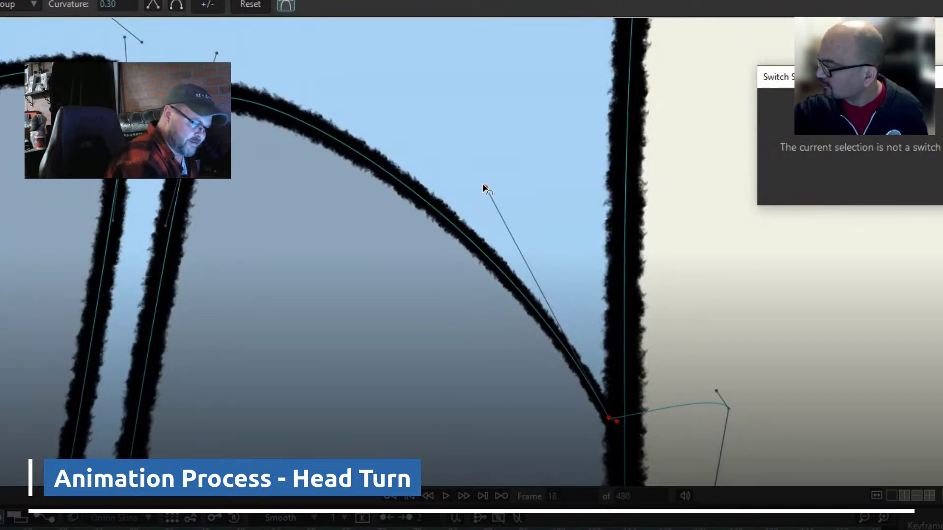
pyautogui.press('Left')
pyautogui.press('Left')
# At frame 24, move the cheek corner's upper curvature handle inward and slightly up to flatten the beard line
pyautogui.press('Right')
pyautogui.press('Right')
pyautogui.press('Right')
pyautogui.press('Right')
pyautogui.press('Right')
pyautogui.press('Right')
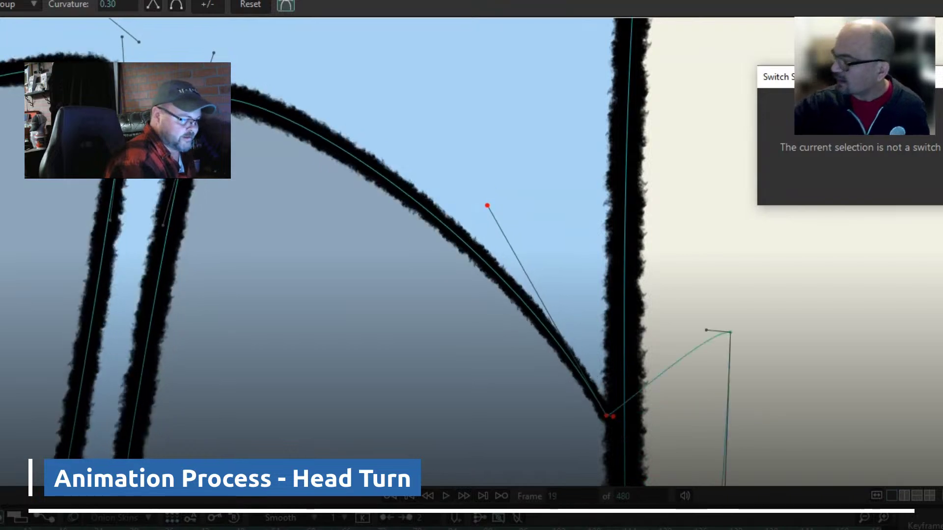
pyautogui.press('Left')
pyautogui.press('.')
pyautogui.press('.')
pyautogui.press('.')
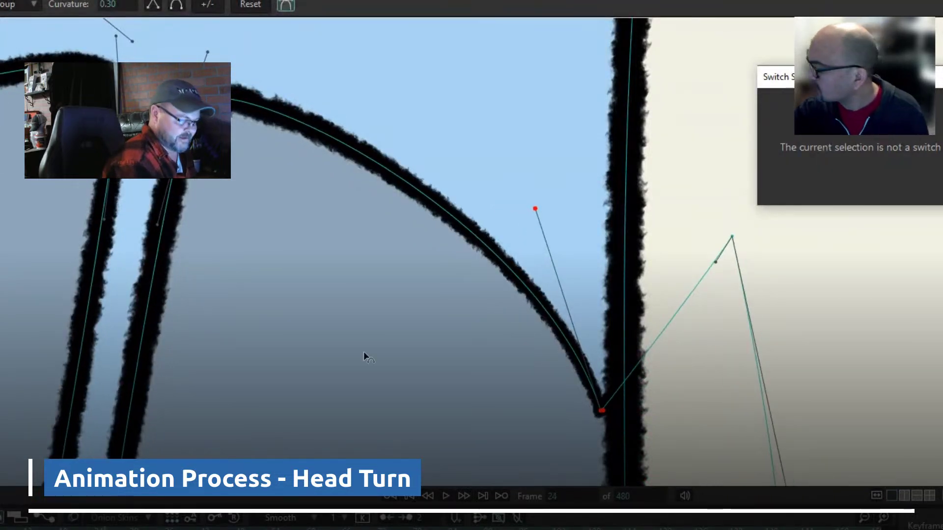
pyautogui.moveTo(534, 210); pyautogui.dragTo(497, 200)
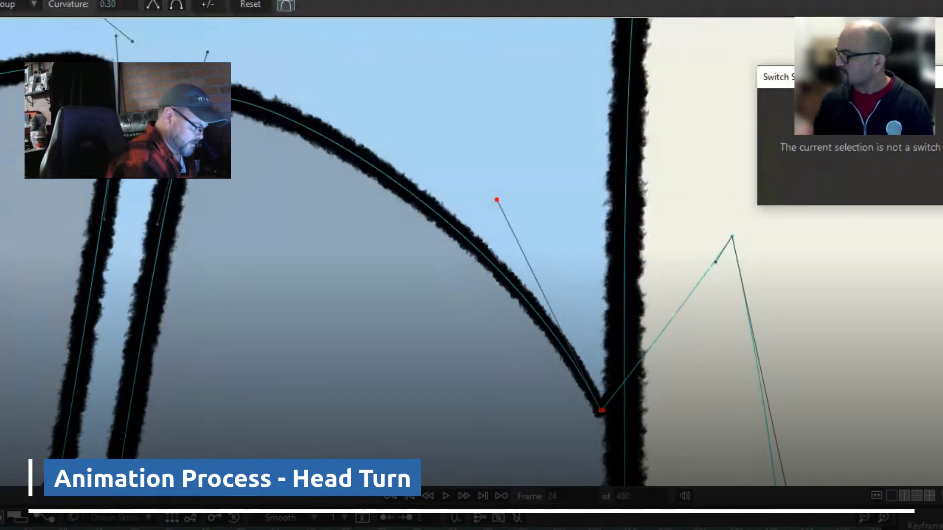
# Step back and forth between frames 18 and 24 to compare the cheek curve against the earlier frames
pyautogui.press('Left')
pyautogui.press('Left')
pyautogui.press('Left')
pyautogui.press('Left')
pyautogui.press('Left')
pyautogui.press('Left')
pyautogui.press('Left')
pyautogui.press('Right')
pyautogui.press('Right')
pyautogui.press('Right')
pyautogui.press('Right')
pyautogui.press('Right')
pyautogui.press('Right')
pyautogui.press('Right')
pyautogui.press('Left')
pyautogui.press('Left')
pyautogui.press('Left')
pyautogui.press('Left')
pyautogui.press('Left')
pyautogui.press('Left')
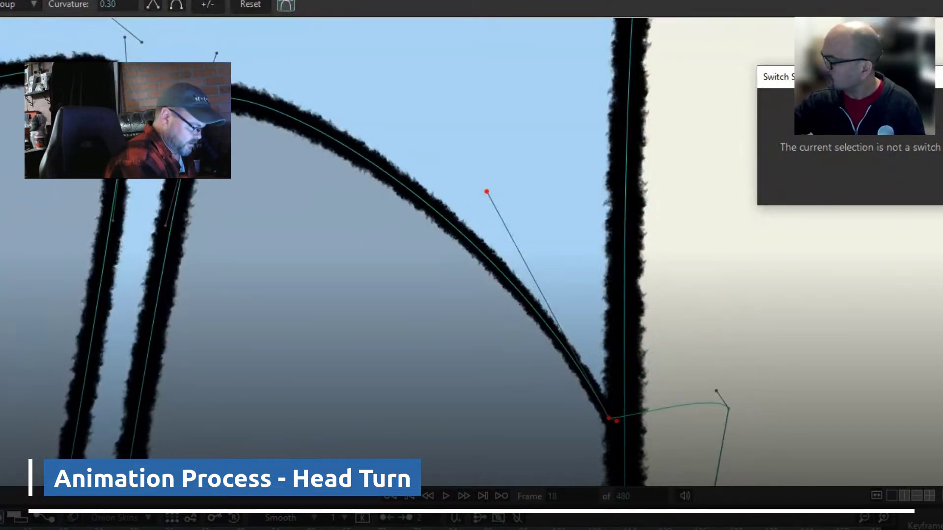
# At frame 24, pull the cheek corner's upper curvature handle further inward and slightly up
pyautogui.press('.')
pyautogui.press('.')
pyautogui.press('.')
pyautogui.press('.')
pyautogui.press('.')
pyautogui.press('.')
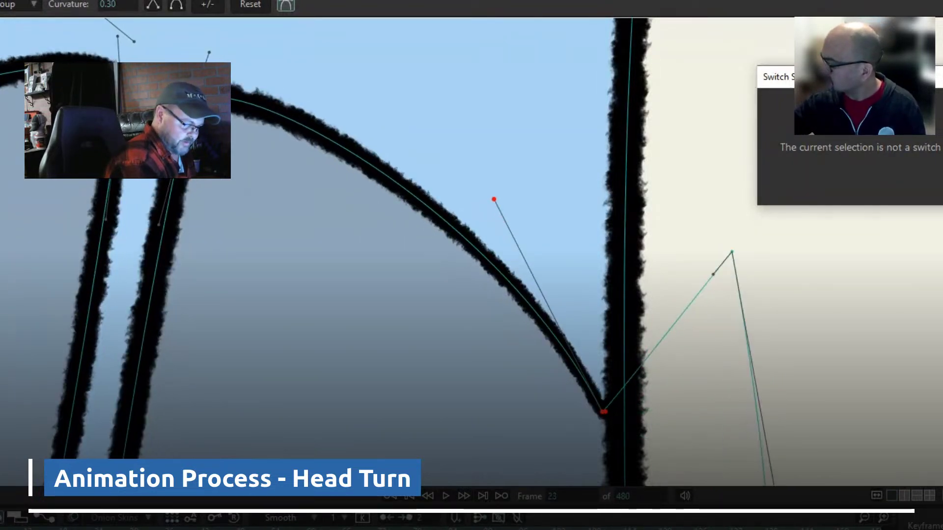
pyautogui.moveTo(497, 200); pyautogui.dragTo(472, 194)
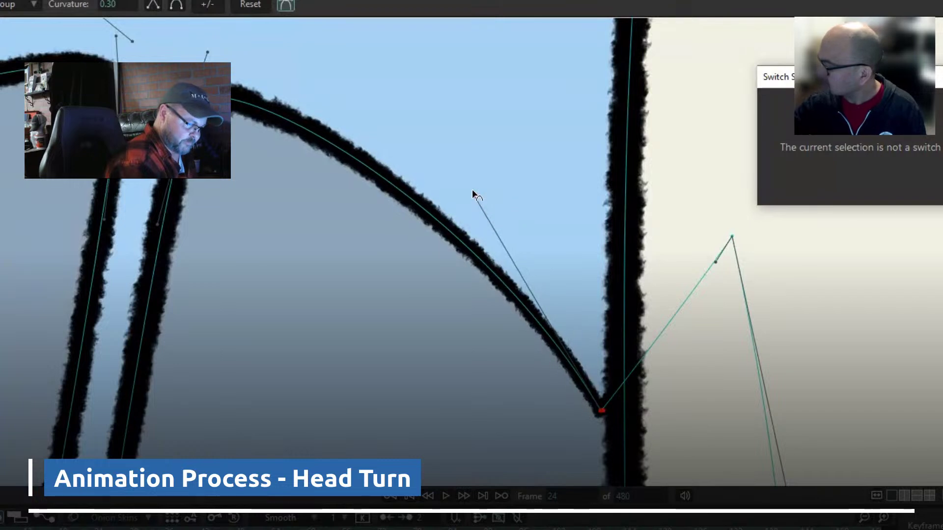
# Step repeatedly through the in-betweens from frame 18 to 24 to examine the cheek curve for uneven movement
pyautogui.press(',')
pyautogui.press(',')
pyautogui.press(',')
pyautogui.press(',')
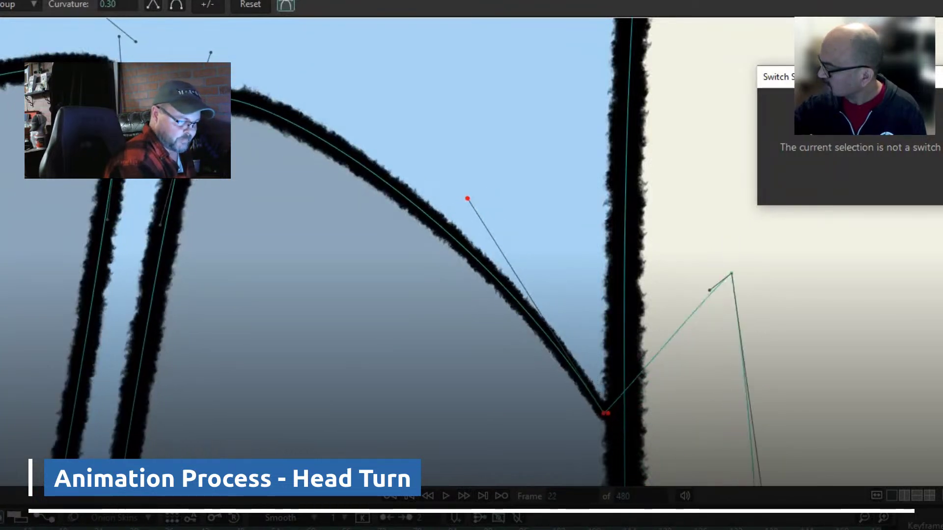
pyautogui.press('.')
pyautogui.press('.')
pyautogui.press('.')
pyautogui.press('.')
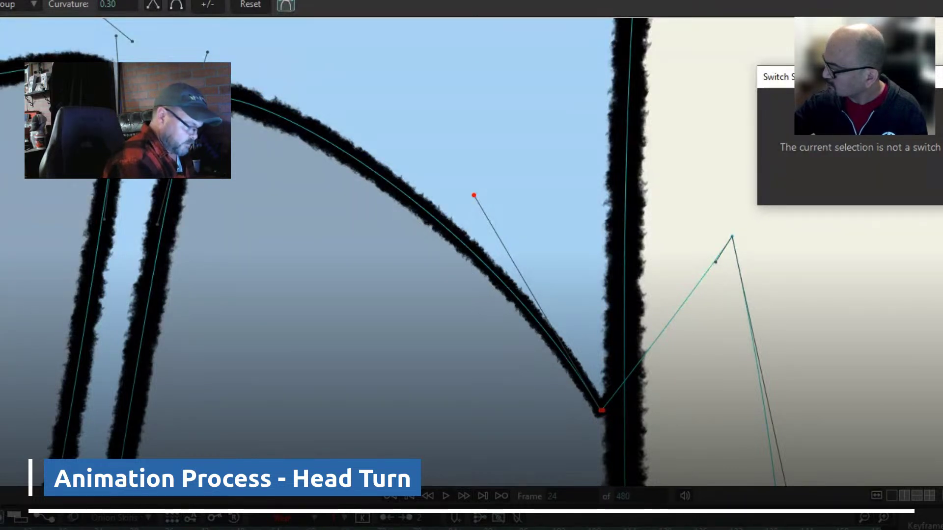
pyautogui.press('Left')
pyautogui.press('Left')
pyautogui.press('Left')
pyautogui.press('Left')
pyautogui.press('Left')
pyautogui.press('Left')
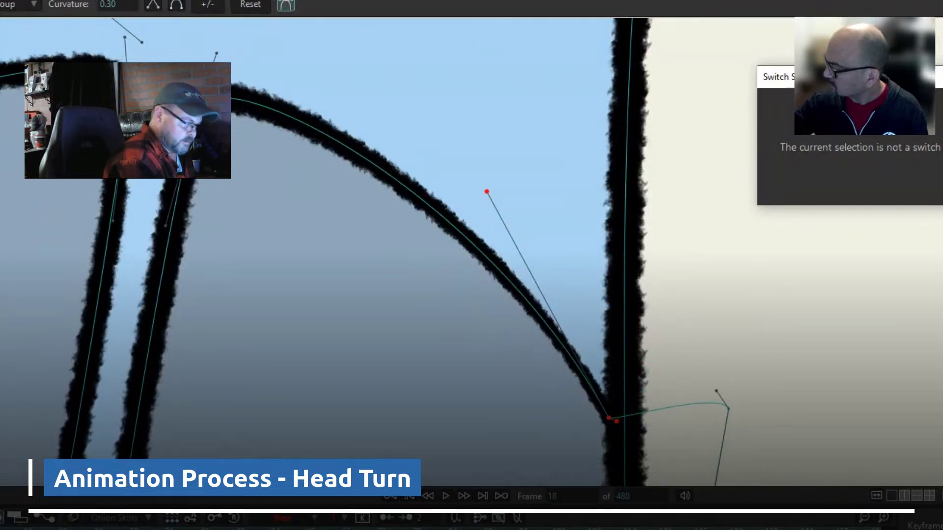
pyautogui.press('.')
pyautogui.press('.')
pyautogui.press('.')
pyautogui.press('.')
pyautogui.press('.')
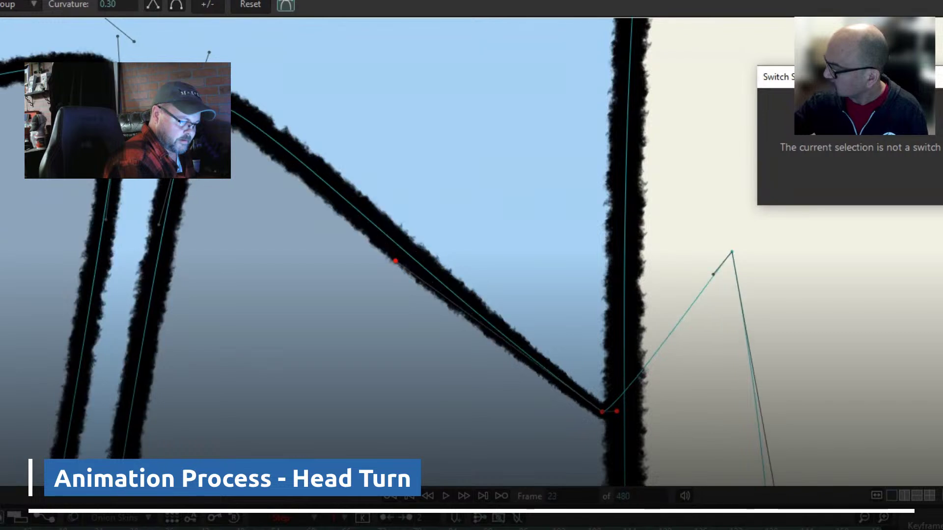
pyautogui.press('.')
pyautogui.press('Left')
pyautogui.press('Left')
pyautogui.press('Left')
pyautogui.press('Left')
pyautogui.press('Left')
pyautogui.press('Left')
pyautogui.press('Right')
pyautogui.press('Right')
pyautogui.press('Right')
pyautogui.press('.')
pyautogui.press('.')
pyautogui.press('.')
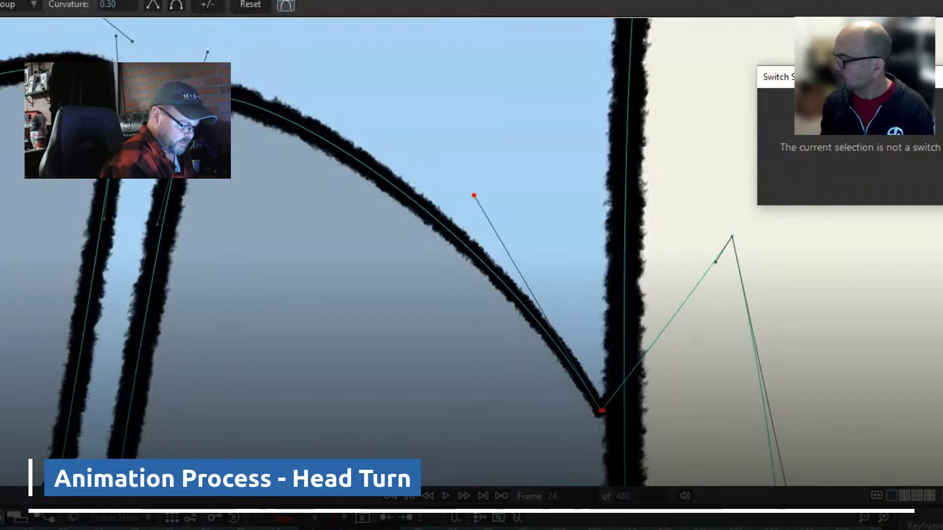
pyautogui.press(',')
pyautogui.press(',')
pyautogui.press(',')
pyautogui.press(',')
pyautogui.press(',')
pyautogui.press(',')
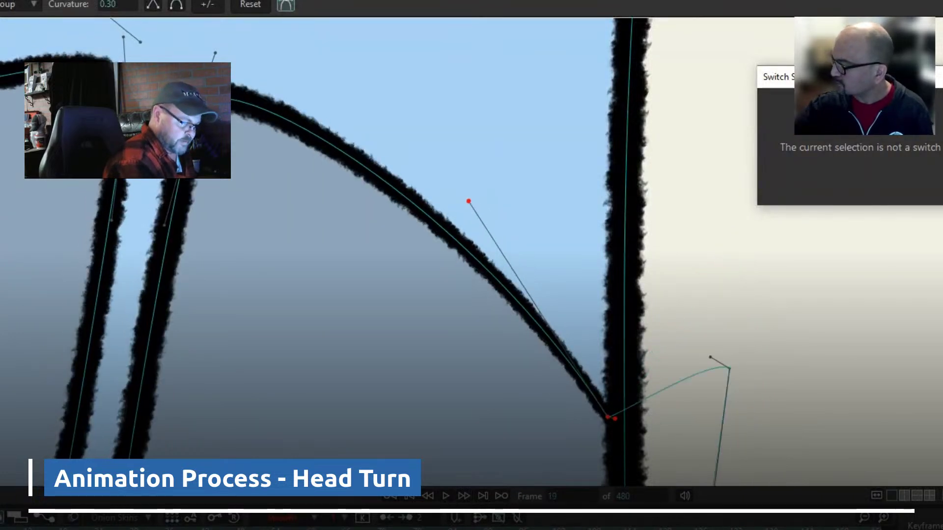
pyautogui.press('.')
pyautogui.press('.')
pyautogui.press('.')
pyautogui.press('.')
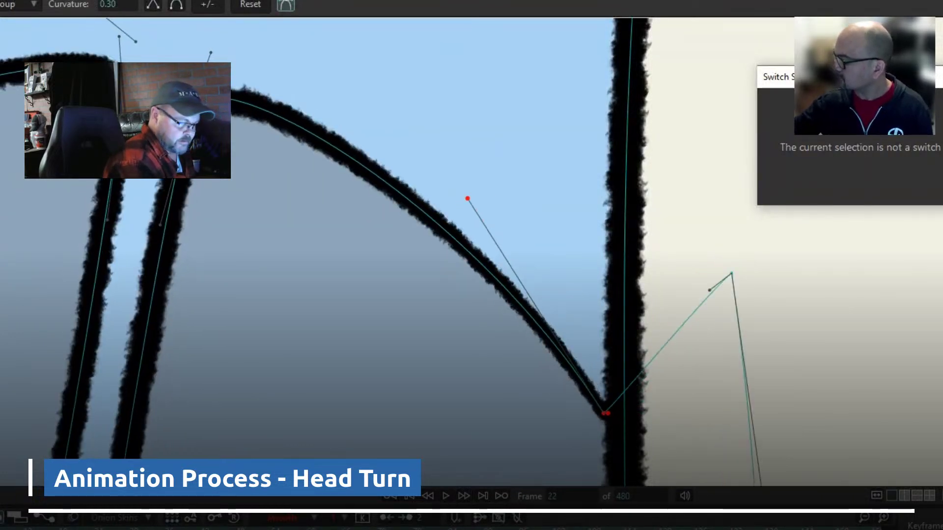
# At frame 20, move the cheek corner's upper curvature handle slightly up and outward to round the beard line
pyautogui.press('Left')
pyautogui.press('Left')
pyautogui.press('Left')
pyautogui.press('Left')
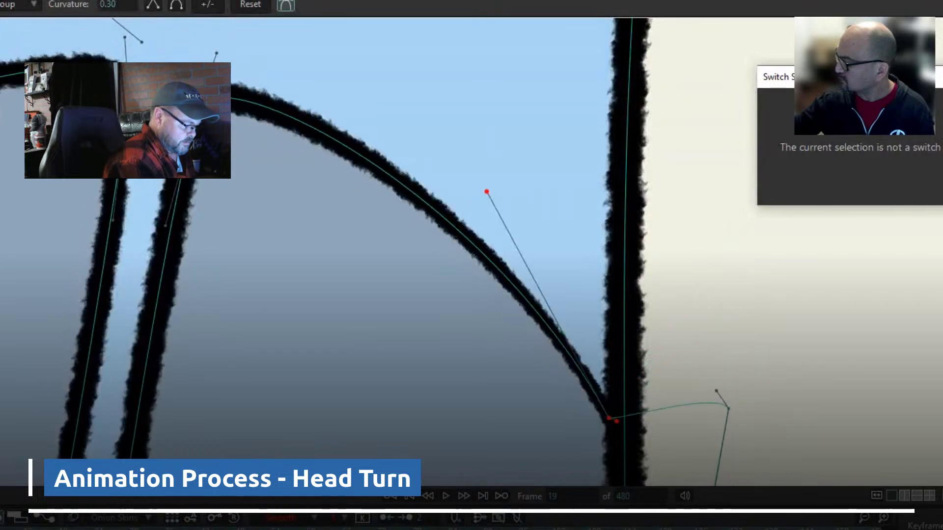
pyautogui.press('Right')
pyautogui.press('Right')
pyautogui.press('Right')
pyautogui.press(',')
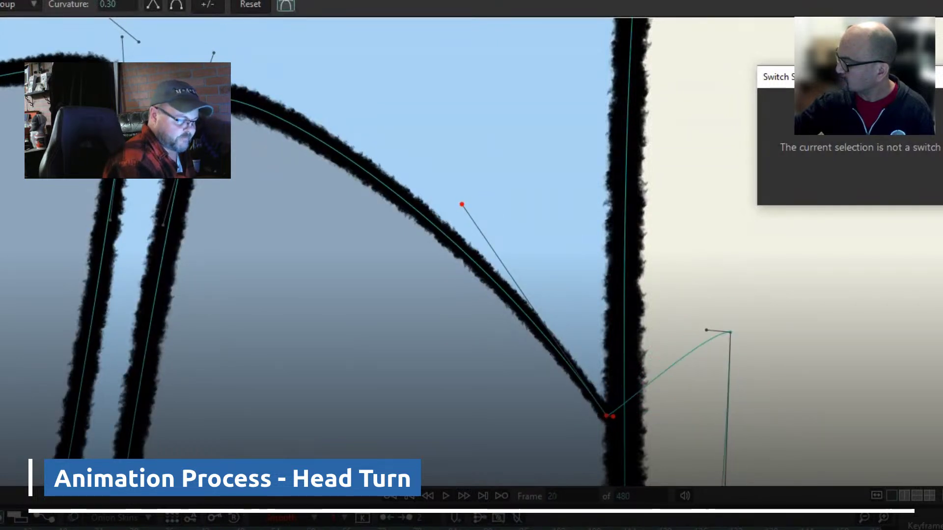
pyautogui.moveTo(463, 206); pyautogui.dragTo(472, 201)
# Compare frames 18 to 20 and nudge the corner's upper curvature handle further up and outward at frame 20
pyautogui.press('Left')
pyautogui.press('Left')
pyautogui.press('Right')
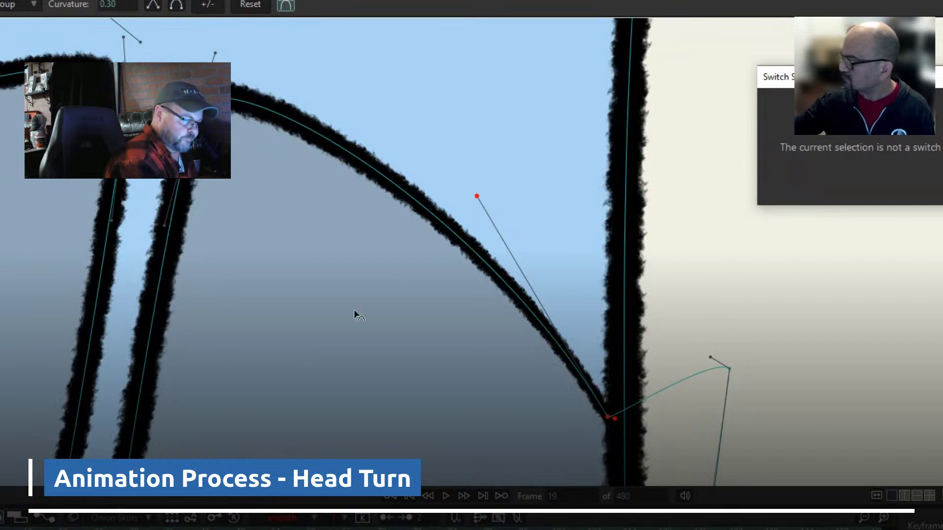
pyautogui.press(',')
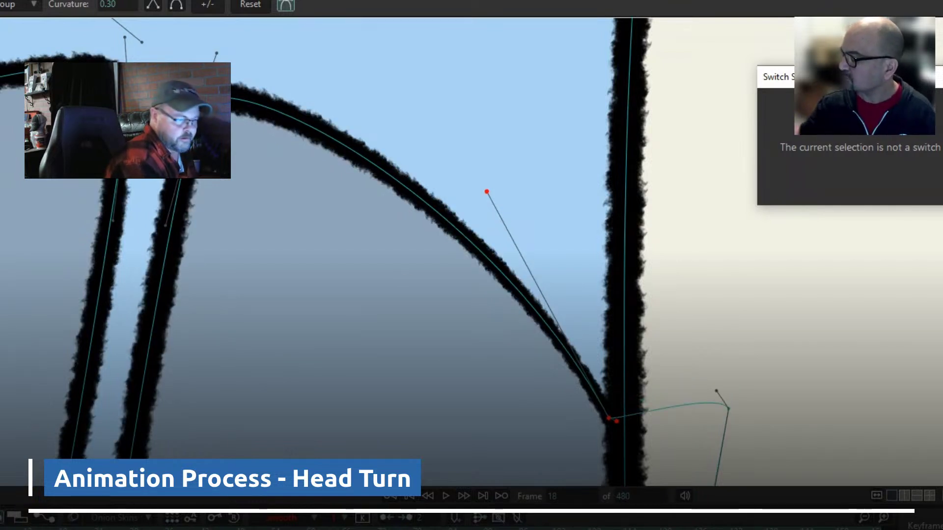
pyautogui.press('Right')
pyautogui.press('Right')
pyautogui.press('Left')
pyautogui.press('Left')
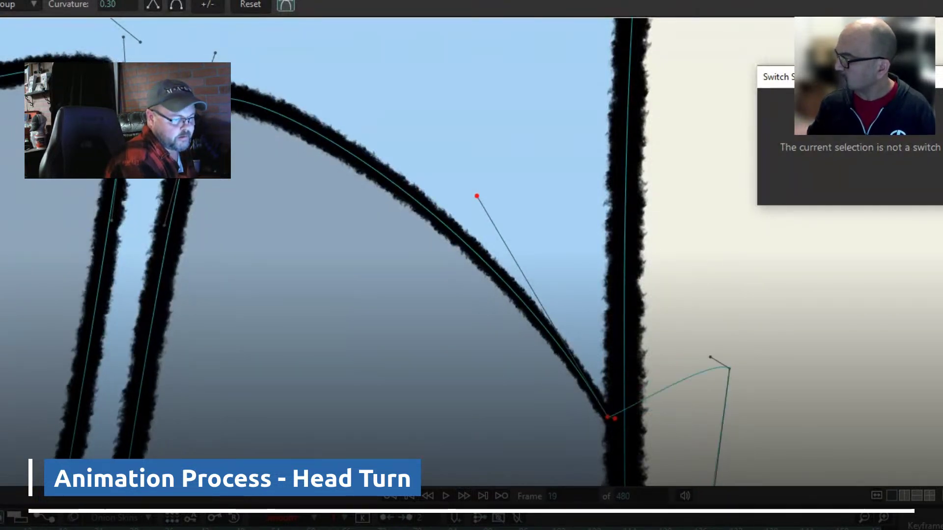
pyautogui.press('.')
pyautogui.press('.')
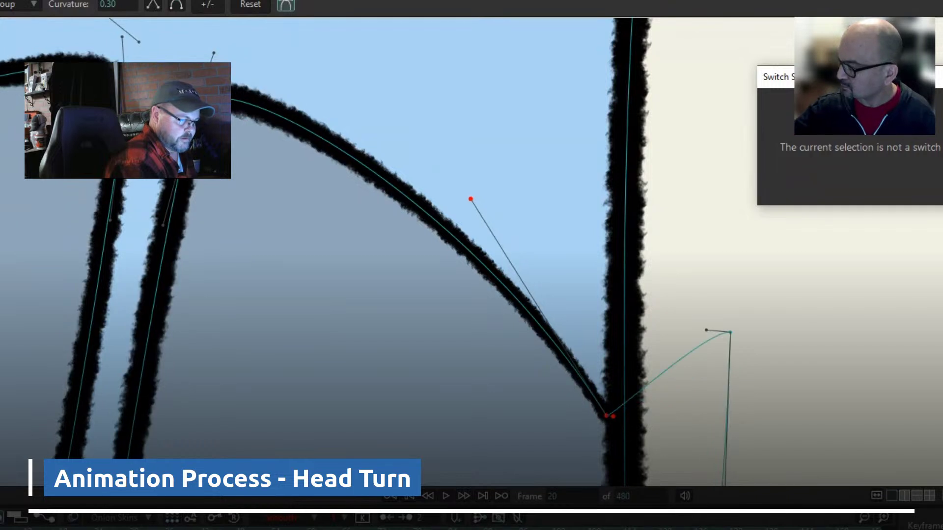
pyautogui.moveTo(473, 202); pyautogui.dragTo(481, 195)
# Check the preceding frames and nudge the cheek corner's upper curvature handle slightly up and outward at frame 21
pyautogui.press('Left')
pyautogui.press('Left')
pyautogui.press('Left')
pyautogui.press('Right')
pyautogui.press('.')
pyautogui.press('.')
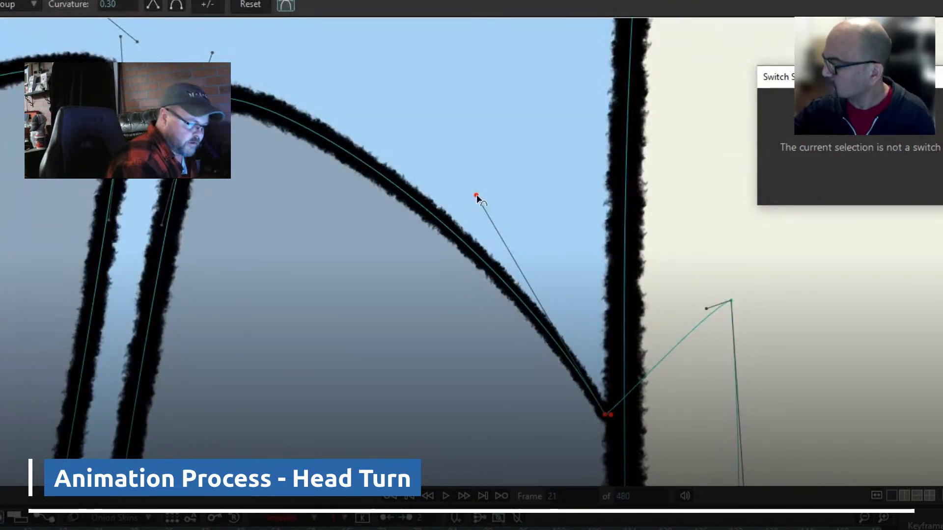
pyautogui.moveTo(477, 197); pyautogui.dragTo(479, 195)
# Step back and forth around frame 21 and on to frame 39 to examine the cheek curve's movement
pyautogui.press('Right')
pyautogui.press('Right')
pyautogui.press('Right')
pyautogui.press('Left')
pyautogui.press('Left')
pyautogui.press('Left')
pyautogui.press('Left')
pyautogui.press('Right')
pyautogui.press('Right')
pyautogui.press('Right')
pyautogui.press('Right')
pyautogui.press('Right')
pyautogui.press('Right')
pyautogui.press('Right')
pyautogui.press('Right')
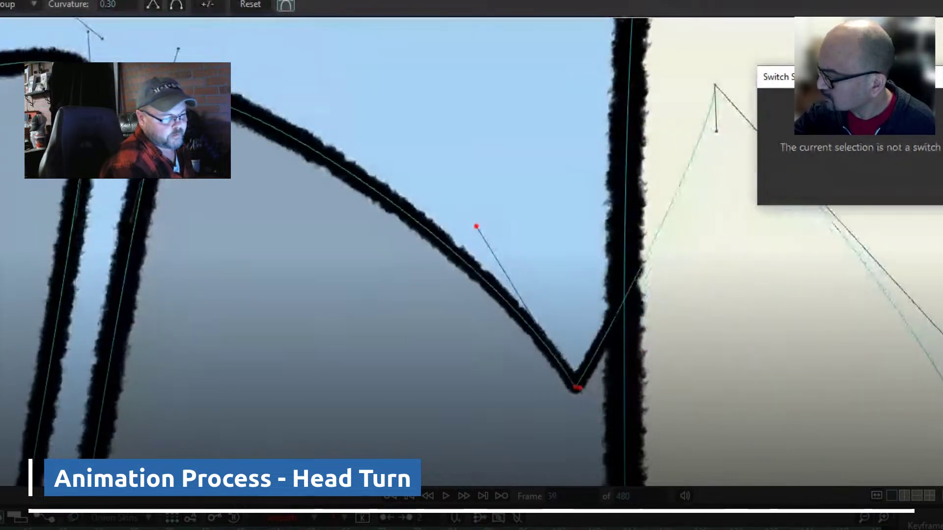
# Step repeatedly back and forth through the frames before frame 39 to examine the cheek corner's beard line up close
pyautogui.press('Left')
pyautogui.press('Left')
pyautogui.press('Left')
pyautogui.press('Left')
pyautogui.press('Left')
pyautogui.press('Left')
pyautogui.press('Left')
pyautogui.press('Left')
pyautogui.press('Left')
pyautogui.press('Left')
pyautogui.press('Left')
pyautogui.press('Left')
pyautogui.press('Left')
pyautogui.press('Left')
pyautogui.press('Right')
pyautogui.press('Right')
pyautogui.press('Right')
pyautogui.press('Right')
pyautogui.press('Right')
pyautogui.press('Right')
pyautogui.press('Right')
pyautogui.press('Right')
pyautogui.press('Right')
pyautogui.press('Right')
pyautogui.press('Right')
pyautogui.press('Right')
pyautogui.press('Left')
pyautogui.press('Left')
pyautogui.press('Left')
pyautogui.press('Left')
pyautogui.press('Left')
pyautogui.press('Left')
pyautogui.press('Left')
pyautogui.press('Left')
pyautogui.press('Left')
pyautogui.press('Left')
pyautogui.press('Right')
pyautogui.press('Right')
pyautogui.press('Right')
pyautogui.press('Right')
pyautogui.press('Right')
pyautogui.press('Right')
pyautogui.press('Right')
pyautogui.press('Right')
pyautogui.press('Right')
pyautogui.press('Right')
pyautogui.press('Left')
pyautogui.press('Left')
pyautogui.press('Left')
pyautogui.press('Left')
pyautogui.press('Left')
# Bring the whole head into view at frame 75 and compare it with the early frames of the turn, including frames 13 and 3
pyautogui.moveTo(377, 527); pyautogui.dragTo(389, 504)
pyautogui.scroll(-9, 525, 245)
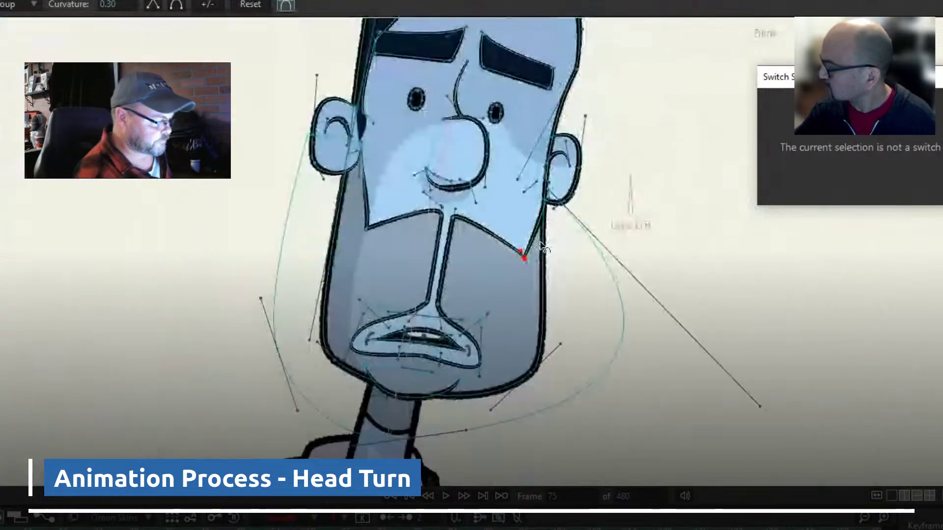
pyautogui.moveTo(700, 338); pyautogui.dragTo(663, 307)
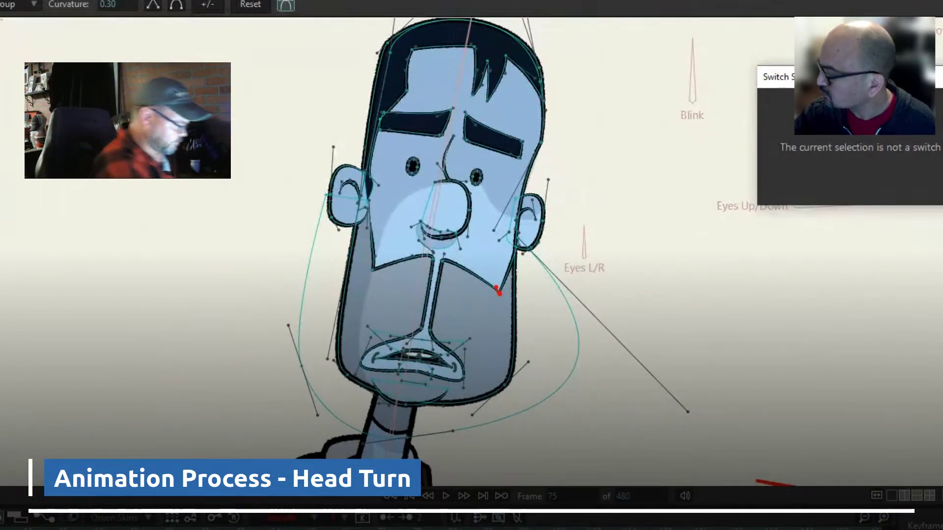
pyautogui.press('.')
pyautogui.press('.')
pyautogui.press('.')
pyautogui.press('.')
pyautogui.press('.')
pyautogui.press('.')
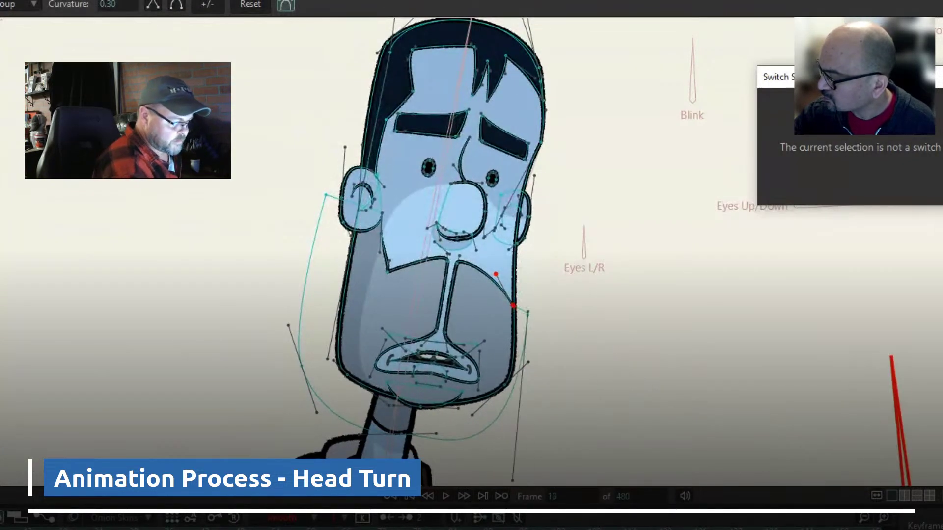
pyautogui.press(',')
pyautogui.press(',')
pyautogui.press(',')
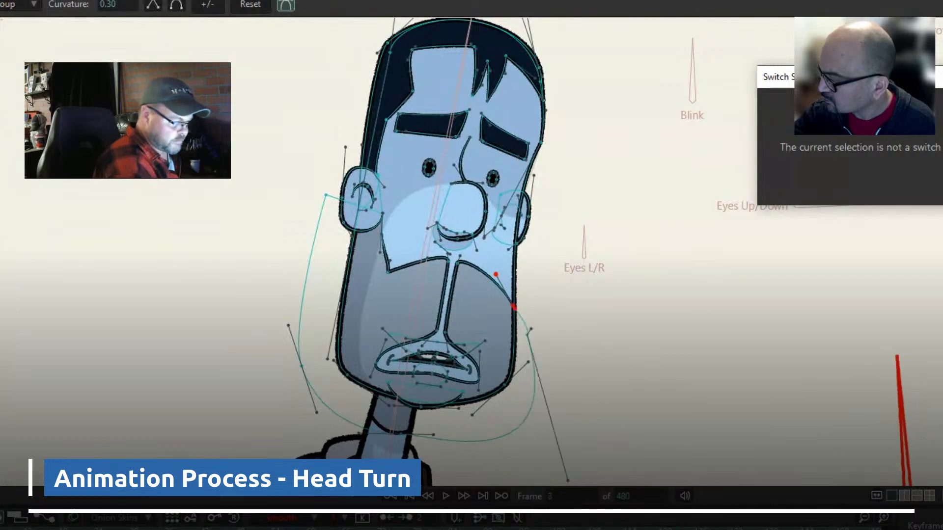
pyautogui.press(',')
pyautogui.press(',')
pyautogui.press(',')
pyautogui.press(',')
pyautogui.press(',')
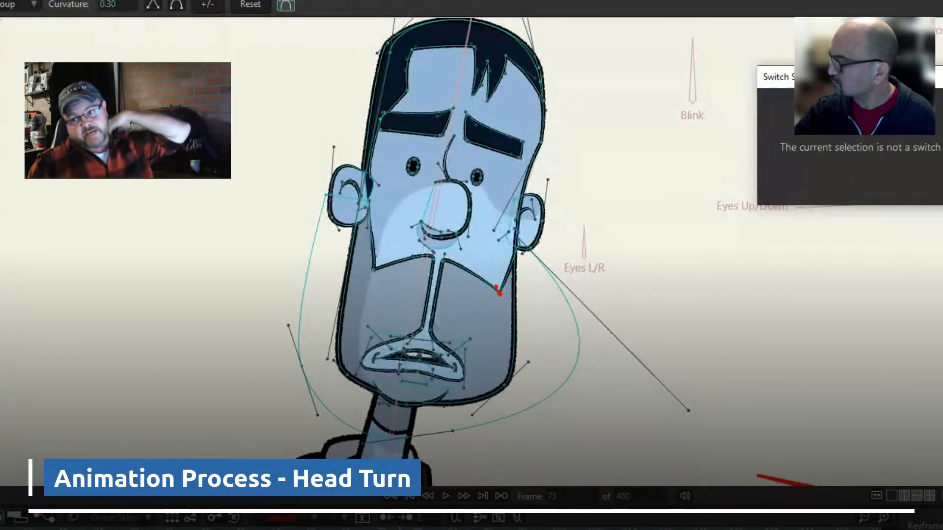
# Step around frame 73 and on to frame 82 to examine the beard line with the full head visible
pyautogui.press(',')
pyautogui.press(',')
pyautogui.press('.')
pyautogui.press('.')
pyautogui.press('.')
pyautogui.press('.')
pyautogui.press('.')
pyautogui.press('.')
pyautogui.press('.')
pyautogui.press('.')
pyautogui.press('.')
pyautogui.press('.')
pyautogui.press('.')
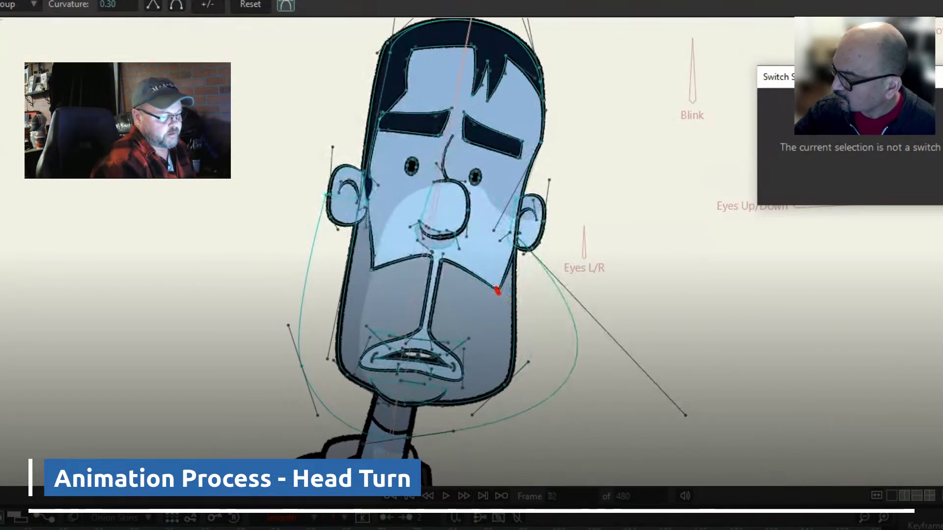
# Step back and forth from frame 82 and return to frame 1 to review the beard's motion through the head turn
pyautogui.press('Left')
pyautogui.press('Left')
pyautogui.press('Left')
pyautogui.press('Left')
pyautogui.press('Left')
pyautogui.press('Right')
pyautogui.press('Right')
pyautogui.press('Right')
pyautogui.press('Right')
pyautogui.press('Right')
pyautogui.press('Left')
pyautogui.press('Left')
pyautogui.press('Left')
pyautogui.press('Left')
pyautogui.press('Left')
pyautogui.press('Right')
pyautogui.press('Right')
pyautogui.press('Right')
pyautogui.press('Right')
pyautogui.press('Right')
pyautogui.press('Right')
pyautogui.press('Right')
pyautogui.press('Right')
pyautogui.press('Left')
pyautogui.press('Left')
pyautogui.press('Left')
pyautogui.press('Left')
pyautogui.press('Left')
pyautogui.press('Left')
pyautogui.press('Left')
pyautogui.press('Left')
pyautogui.press('Left')
pyautogui.press('Left')
pyautogui.press('Left')
pyautogui.press('Left')
pyautogui.press('Left')
pyautogui.press('Left')
pyautogui.press('Left')
pyautogui.press('Left')
pyautogui.press('Left')
pyautogui.press('Left')
pyautogui.press('Left')
pyautogui.press('Left')
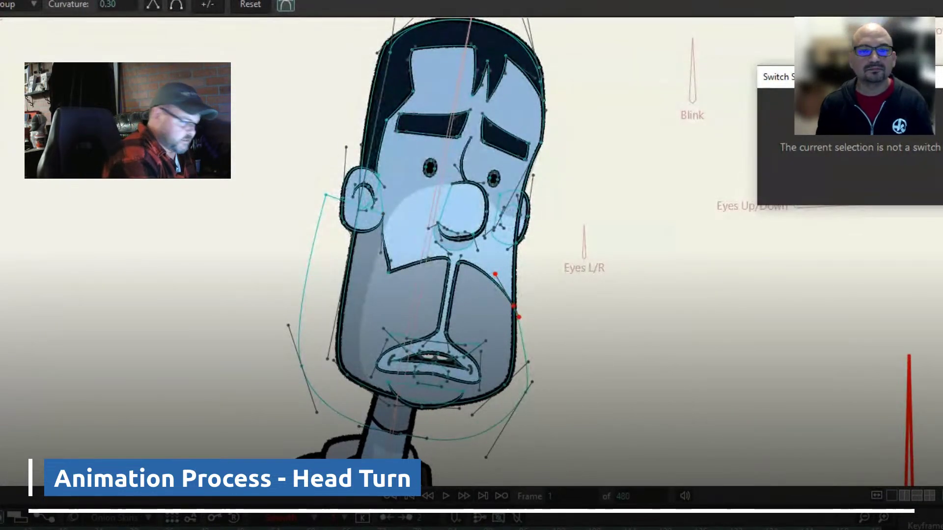
# Review the head turn forward from frame 1 to frame 86, checking the cheek corner and beard line
pyautogui.press('Right')
pyautogui.press('Right')
pyautogui.press('Right')
pyautogui.press('Right')
pyautogui.press('Right')
pyautogui.press('Right')
pyautogui.press('Right')
pyautogui.press('Right')
pyautogui.press('Right')
pyautogui.press('Right')
pyautogui.press('Right')
pyautogui.press('Right')
pyautogui.press('Right')
pyautogui.press('Right')
pyautogui.press('Right')
pyautogui.press('Right')
pyautogui.press('Right')
pyautogui.press('Right')
pyautogui.press('Right')
pyautogui.press('Right')
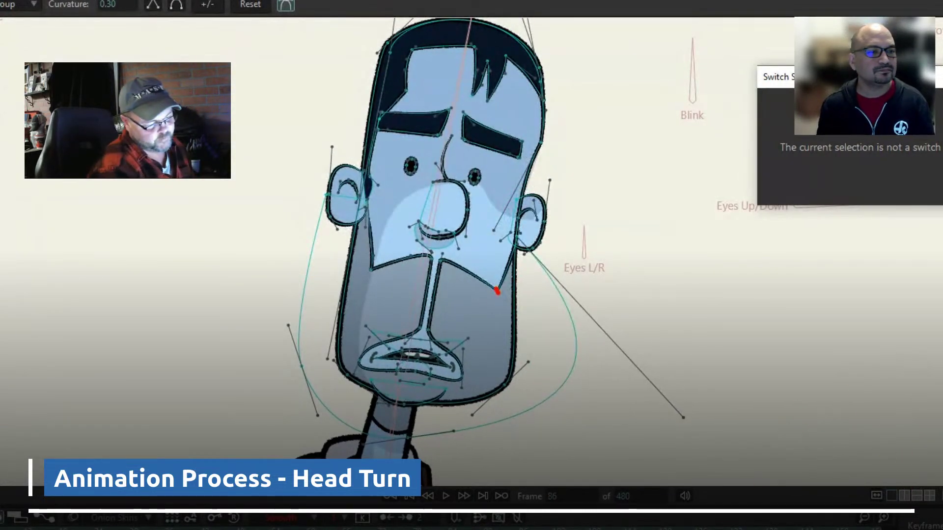
# Step backward and forward through the frames before frame 86 to check the beard line and cheek corner
pyautogui.press('Left')
pyautogui.press('Left')
pyautogui.press('Left')
pyautogui.press('Left')
pyautogui.press('Left')
pyautogui.press('Left')
pyautogui.press('Left')
pyautogui.press('Left')
pyautogui.press('Left')
pyautogui.press('Left')
pyautogui.press('Left')
pyautogui.press('Left')
pyautogui.press('Left')
pyautogui.press('Left')
pyautogui.press('Left')
pyautogui.press('Left')
pyautogui.press('Left')
pyautogui.press('Left')
pyautogui.press('Left')
pyautogui.press('Left')
pyautogui.press('Right')
pyautogui.press('Right')
pyautogui.press('Right')
pyautogui.press('Right')
pyautogui.press('Right')
pyautogui.press('Right')
pyautogui.press('Right')
pyautogui.press('Right')
pyautogui.press('Right')
pyautogui.press('Right')
pyautogui.press('Right')
pyautogui.press('Right')
pyautogui.press('Right')
pyautogui.press('Right')
pyautogui.press('Right')
pyautogui.press('Right')
pyautogui.press('Right')
pyautogui.press('Right')
pyautogui.press('Right')
pyautogui.press('Right')
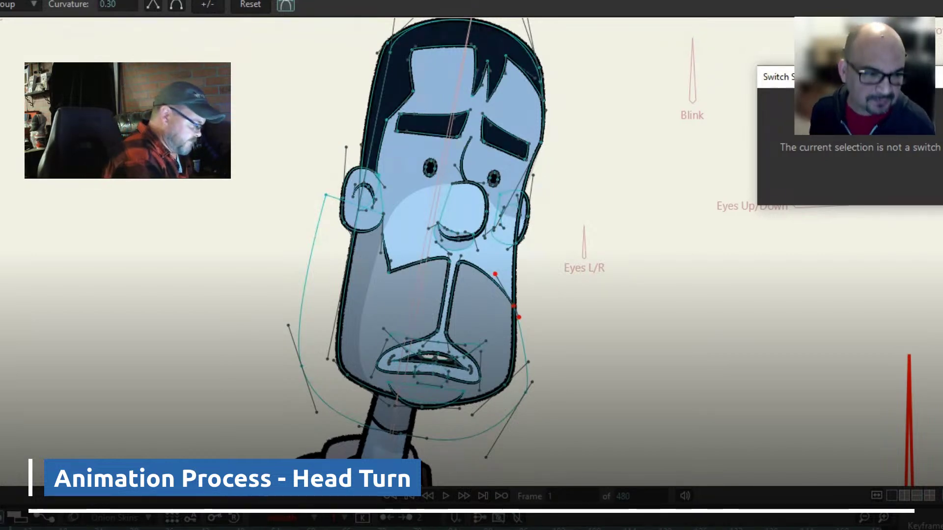
# Play the head turn from frame 1, stop at frame 96 and show the editable vector points there
pyautogui.press('space')
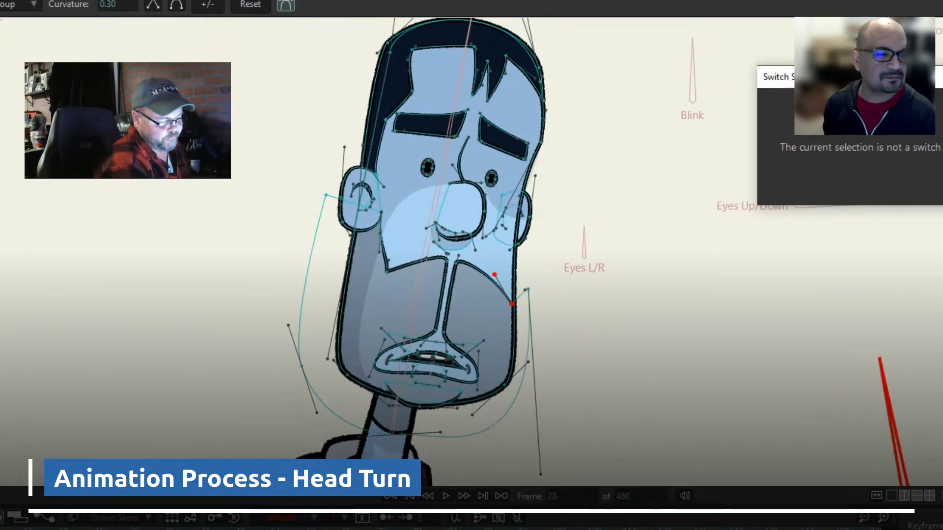
pyautogui.press('space')
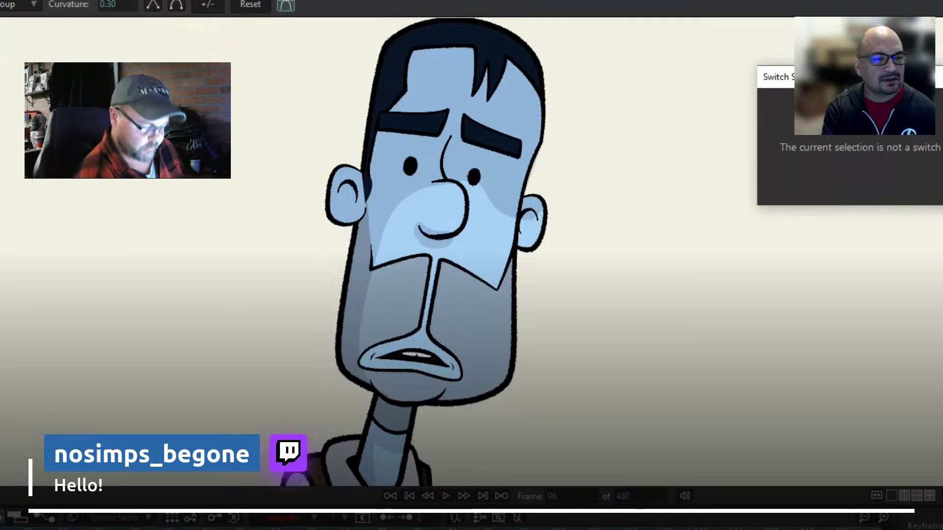
pyautogui.hotkey('ctrl', 'j')
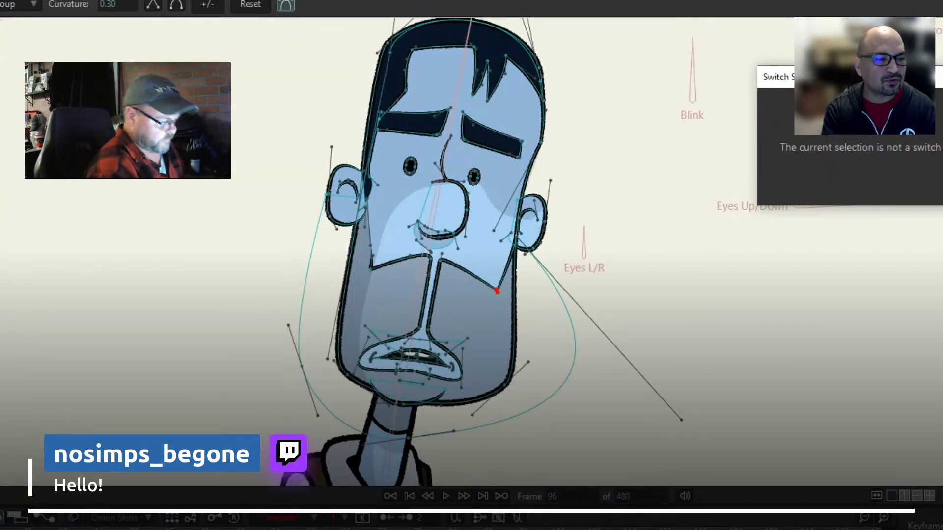
# Select both lower jaw corner points at frame 96 and shift them together toward the ear with the hair beside it
pyautogui.press('g')
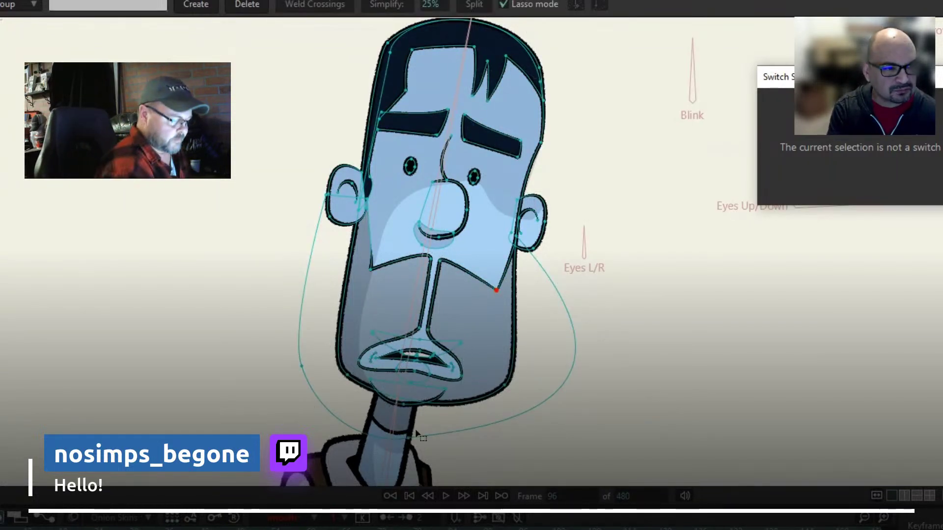
pyautogui.moveTo(522, 382); pyautogui.dragTo(518, 380)
pyautogui.moveTo(350, 365); pyautogui.dragTo(345, 364)
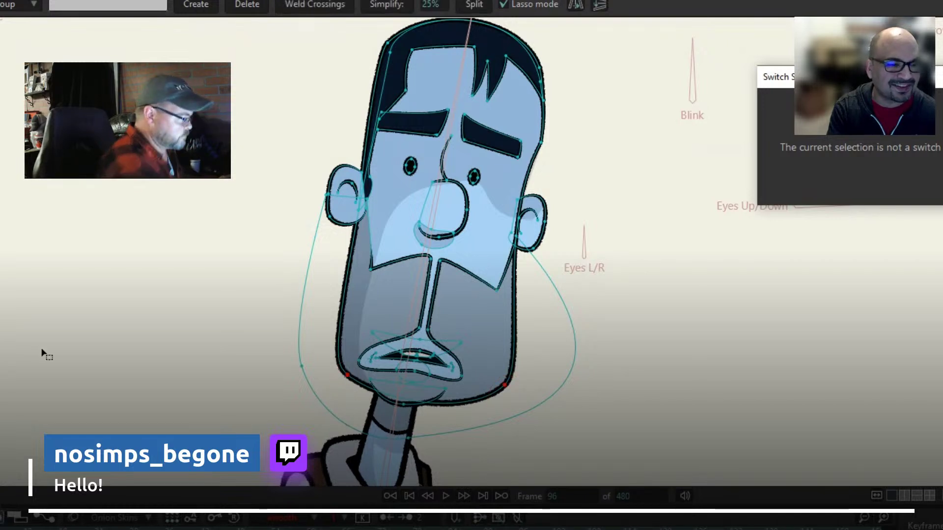
pyautogui.press('t')
pyautogui.moveTo(485, 406); pyautogui.dragTo(486, 393)
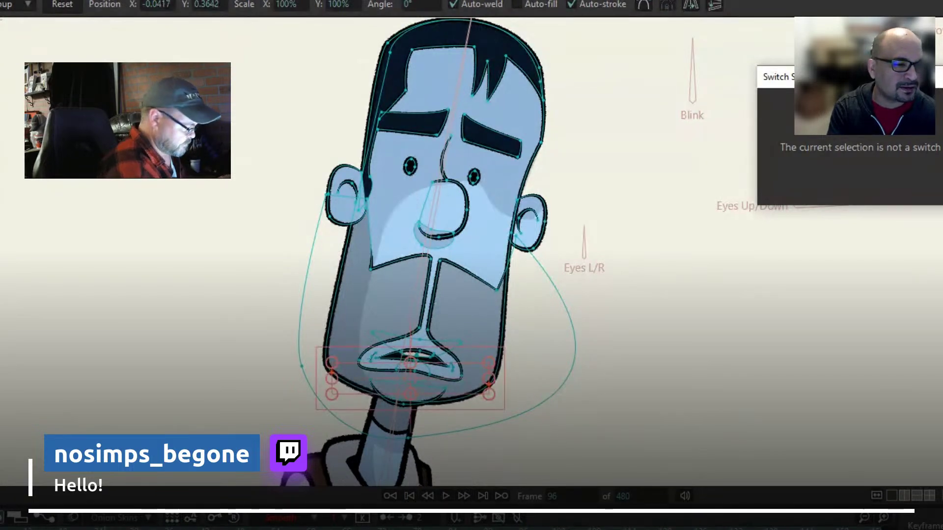
# Adjust the curvature handles of both jaw corner points so the jaw rounds evenly into the cheeks at frame 96
pyautogui.moveTo(524, 528)
pyautogui.mouseDown()
pyautogui.moveTo(5, 527)
pyautogui.moveTo(524, 528)
pyautogui.mouseUp()
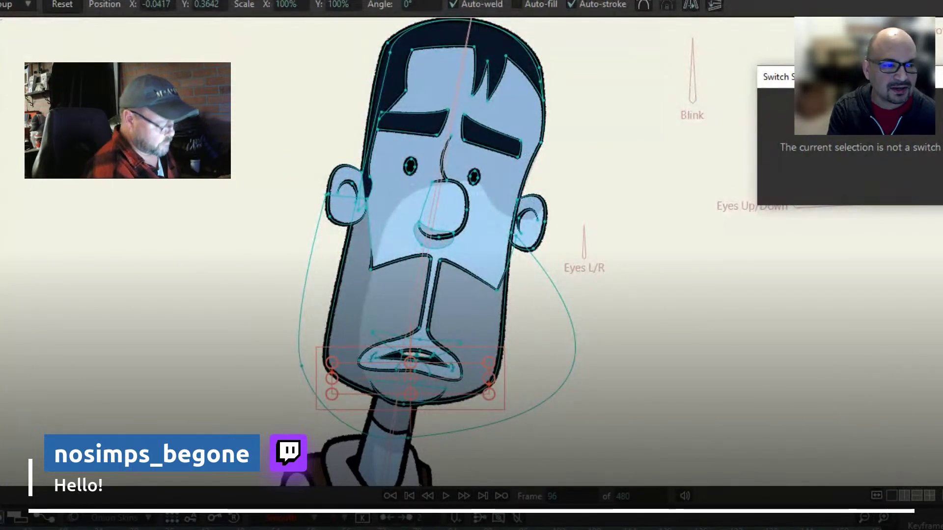
pyautogui.click(332, 424)
pyautogui.moveTo(331, 374); pyautogui.dragTo(332, 364)
pyautogui.moveTo(490, 387); pyautogui.dragTo(504, 361)
pyautogui.press('c')
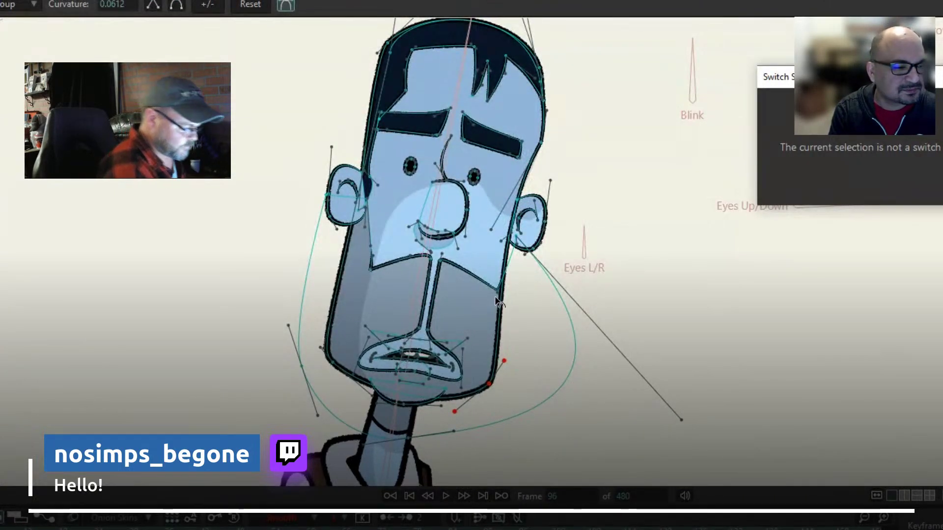
# Pull the far cheek's beard corner inward and shorten the temple point's curvature handle to straighten the face edge at frame 96
pyautogui.press('t')
pyautogui.moveTo(503, 295); pyautogui.dragTo(498, 292)
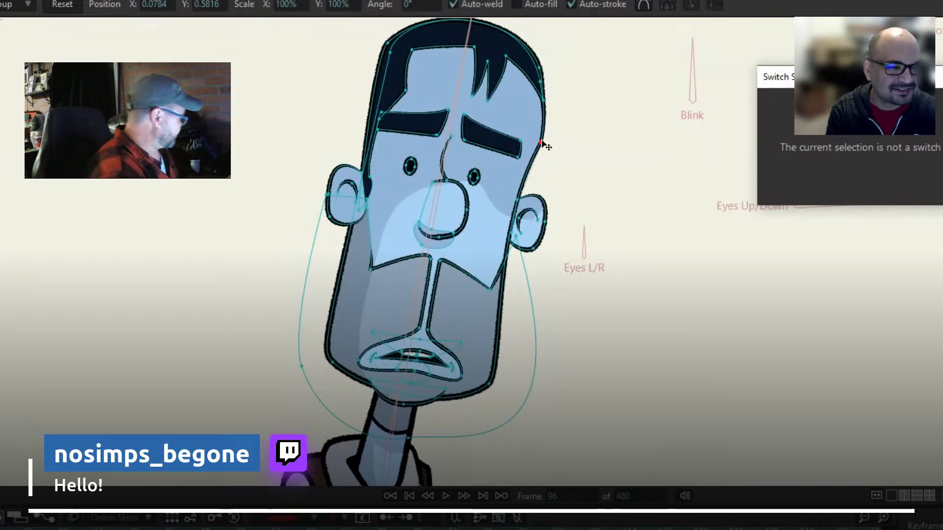
pyautogui.press('c')
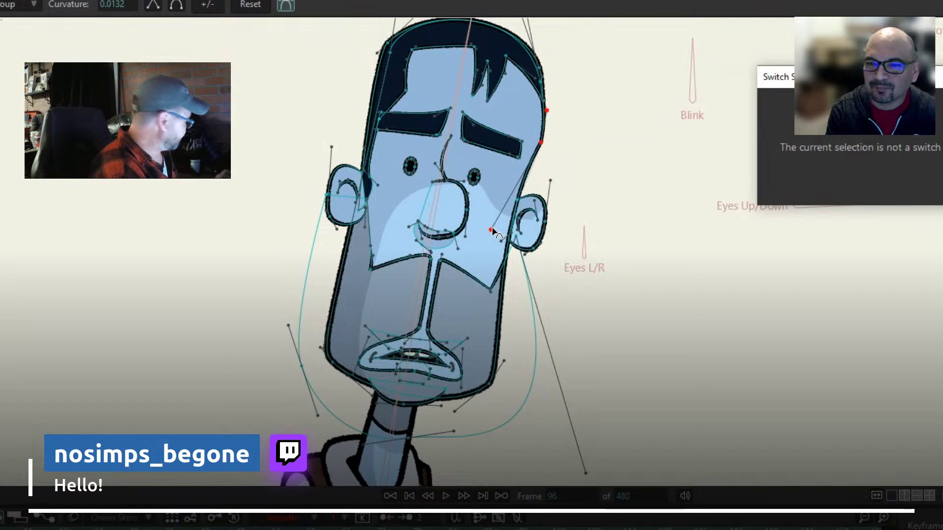
pyautogui.moveTo(492, 229)
pyautogui.mouseDown()
pyautogui.moveTo(523, 158)
pyautogui.moveTo(524, 174)
pyautogui.mouseUp()
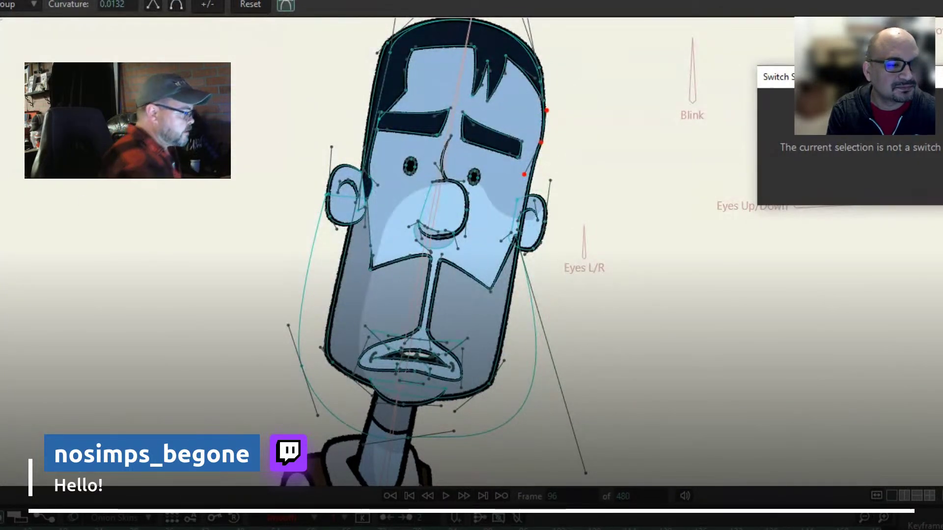
# Move the far forehead and temple outline points inward and nudge the hair's opposite upper corner point slightly inward
pyautogui.press('g')
pyautogui.moveTo(572, 53)
pyautogui.mouseDown()
pyautogui.moveTo(530, 68)
pyautogui.moveTo(537, 160)
pyautogui.moveTo(572, 49)
pyautogui.mouseUp()
pyautogui.press('t')
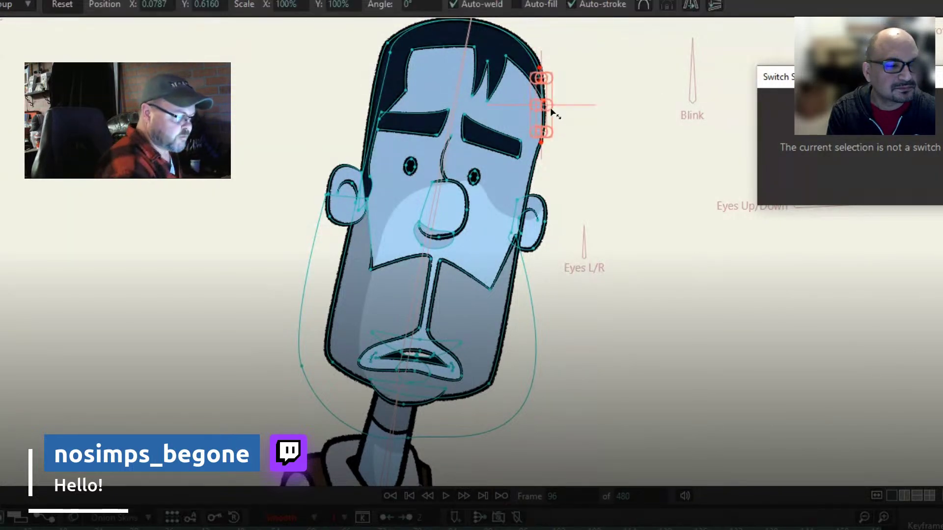
pyautogui.moveTo(550, 94); pyautogui.dragTo(536, 104)
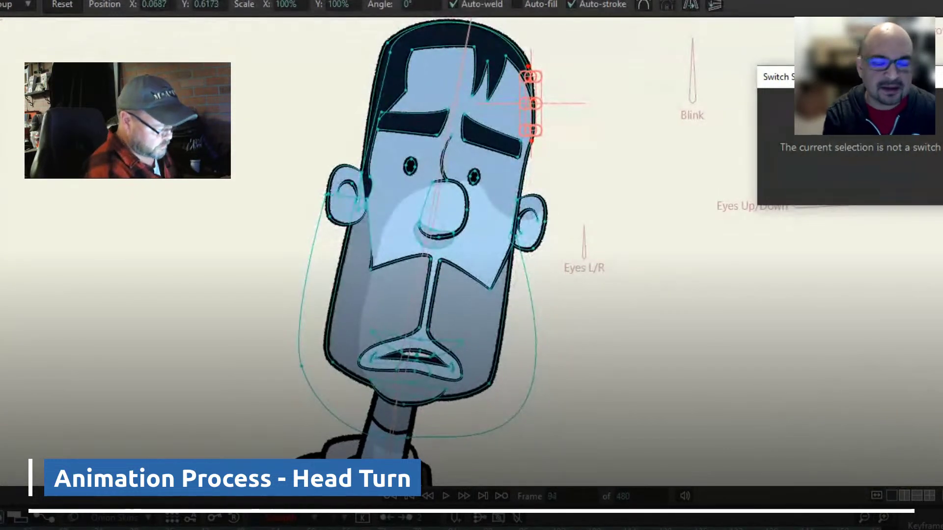
pyautogui.click(388, 44)
pyautogui.moveTo(388, 43); pyautogui.dragTo(390, 43)
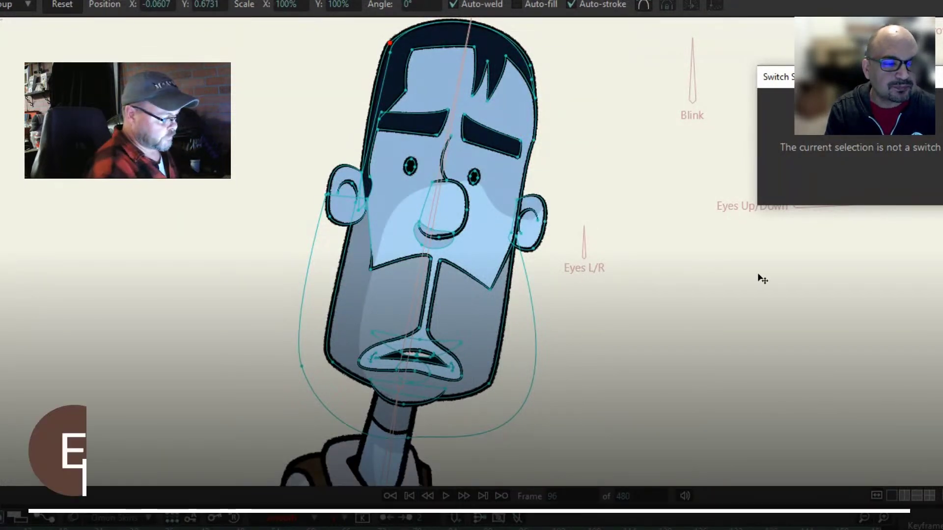
# Reshape the sideburn tip beside the near ear by realigning its two curvature handles along the hair edge
pyautogui.scroll(6, 326, 222)
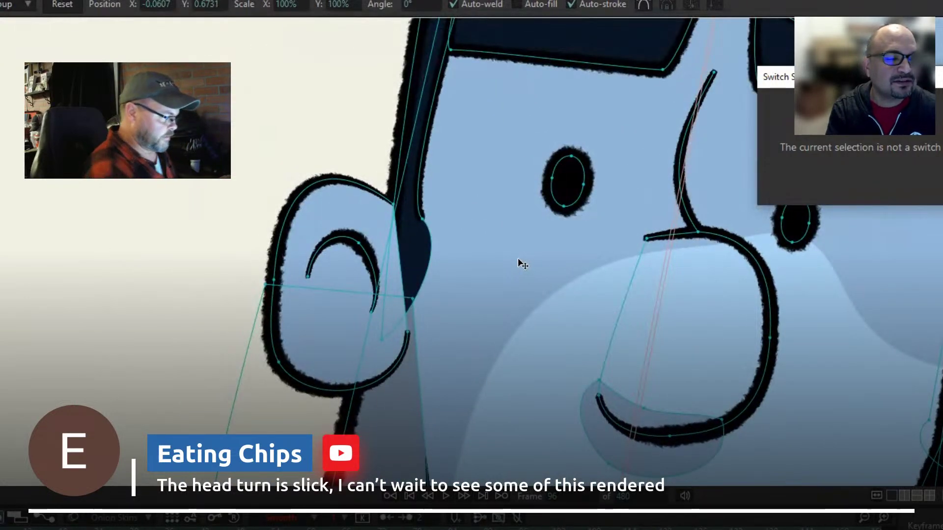
pyautogui.click(423, 220)
pyautogui.press('c')
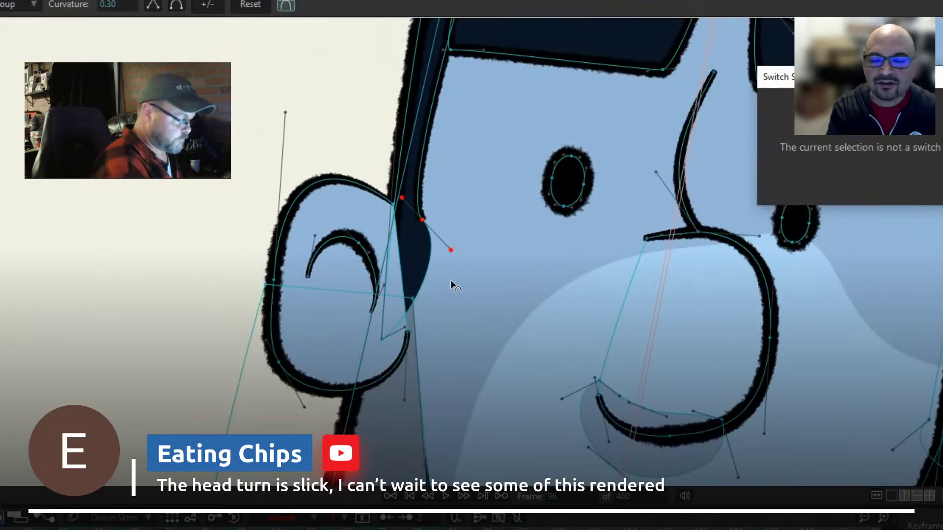
pyautogui.moveTo(449, 251); pyautogui.dragTo(415, 275)
pyautogui.moveTo(402, 198); pyautogui.dragTo(411, 175)
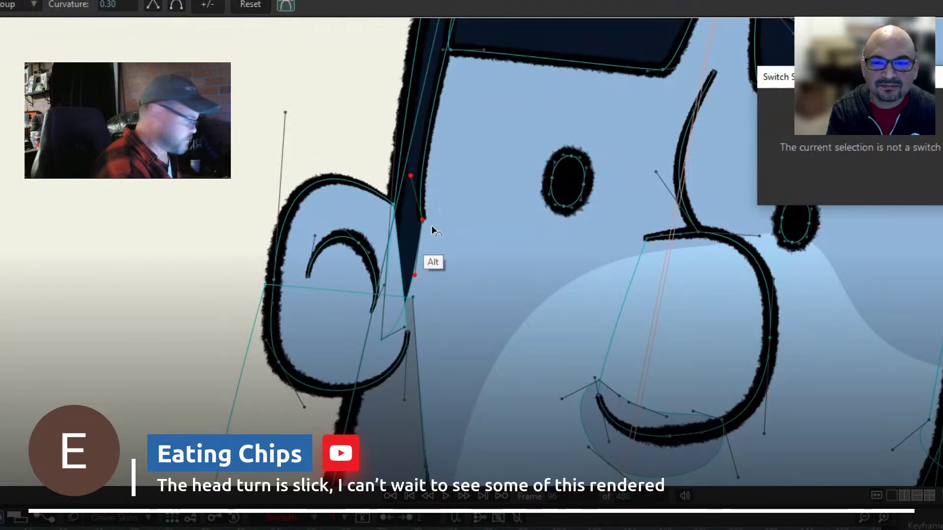
# Move the sideburn's end points against the near ear's inner edge to narrow the hair there at frame 96
pyautogui.press('t')
pyautogui.press('Left')
pyautogui.press('Left')
pyautogui.press('Left')
pyautogui.press('Left')
pyautogui.press('Left')
pyautogui.press('Left')
pyautogui.press('Left')
pyautogui.press('Left')
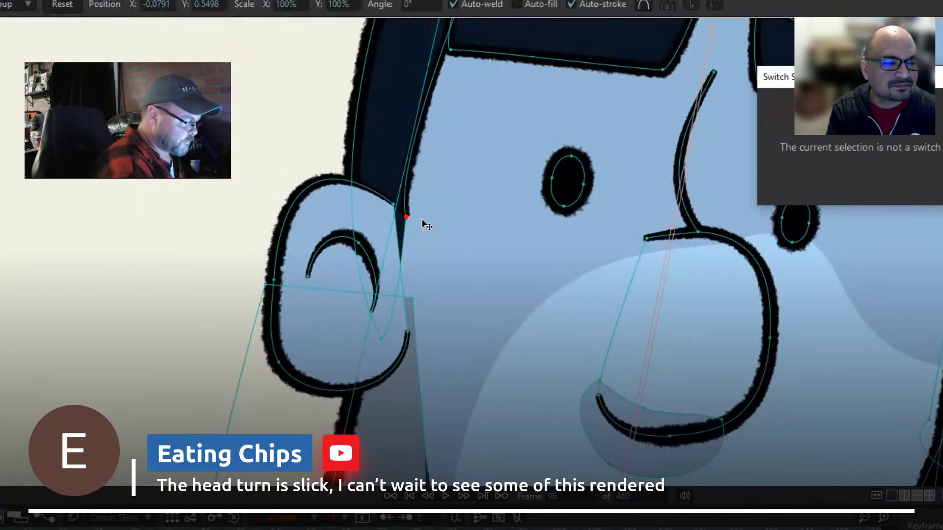
pyautogui.press('Up')
pyautogui.press('Up')
pyautogui.press('Up')
pyautogui.press('Up')
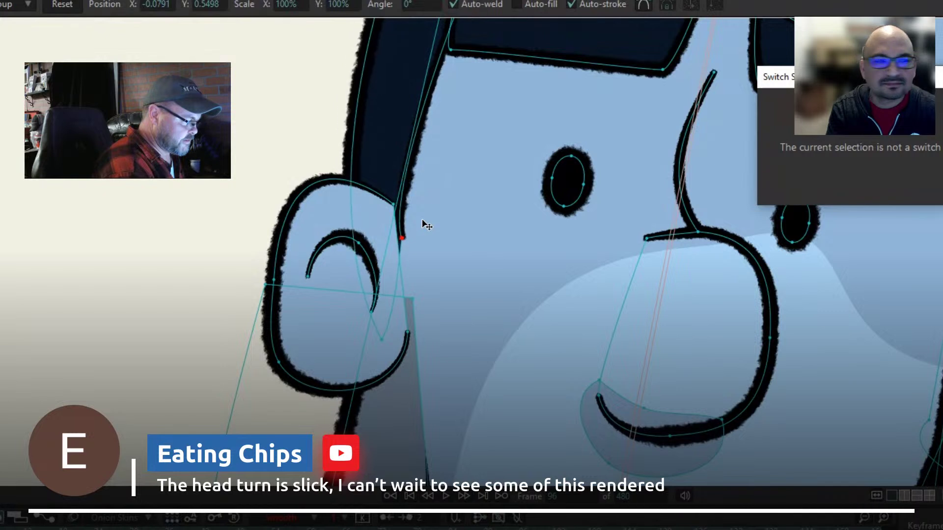
pyautogui.press('Down')
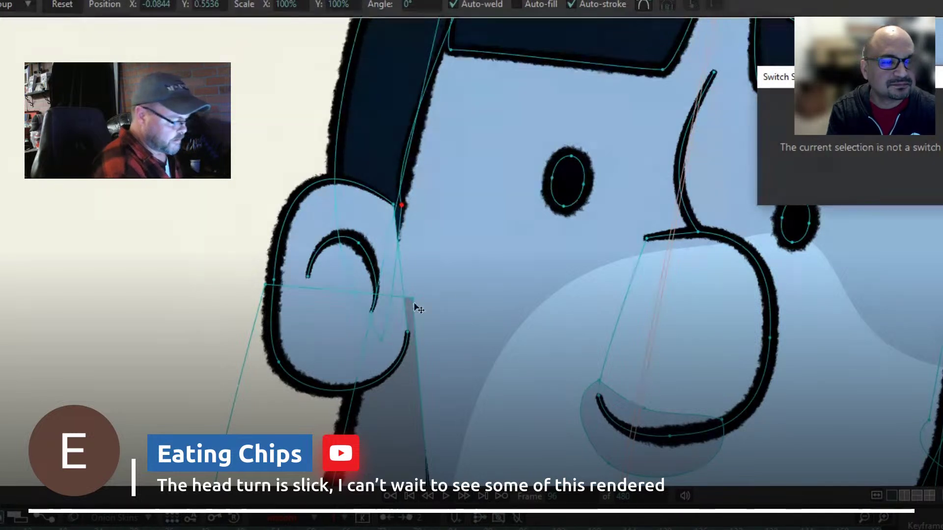
# Move the beard's upper point beside the near ear down onto the end of the earlobe line
pyautogui.press('Down')
pyautogui.press('Down')
pyautogui.press('Down')
pyautogui.press('Down')
pyautogui.press('Down')
pyautogui.press('Down')
pyautogui.press('Down')
pyautogui.press('Down')
pyautogui.press('Down')
pyautogui.press('Down')
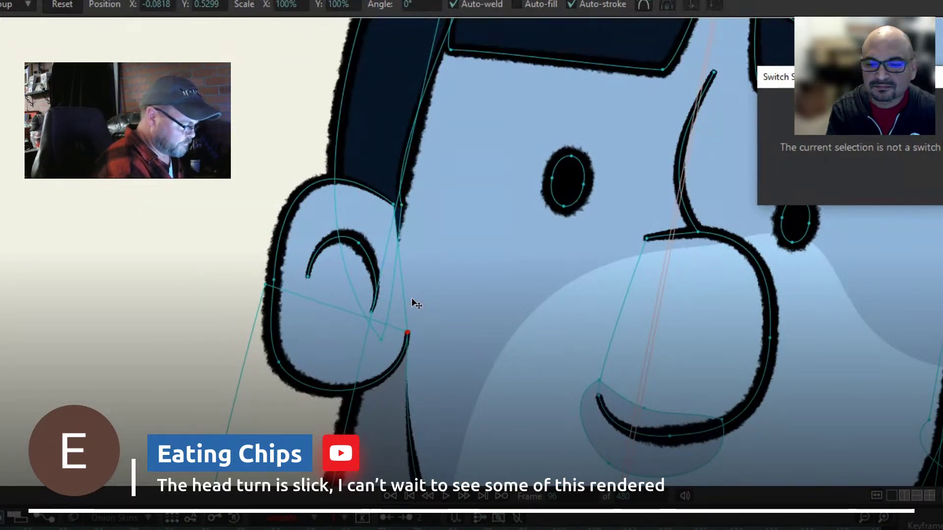
# Straighten the outer hair edge above the near ear and shorten the curvature handle at the hair's upper corner
pyautogui.scroll(-2, 522, 150)
pyautogui.moveTo(522, 150); pyautogui.dragTo(351, 304)
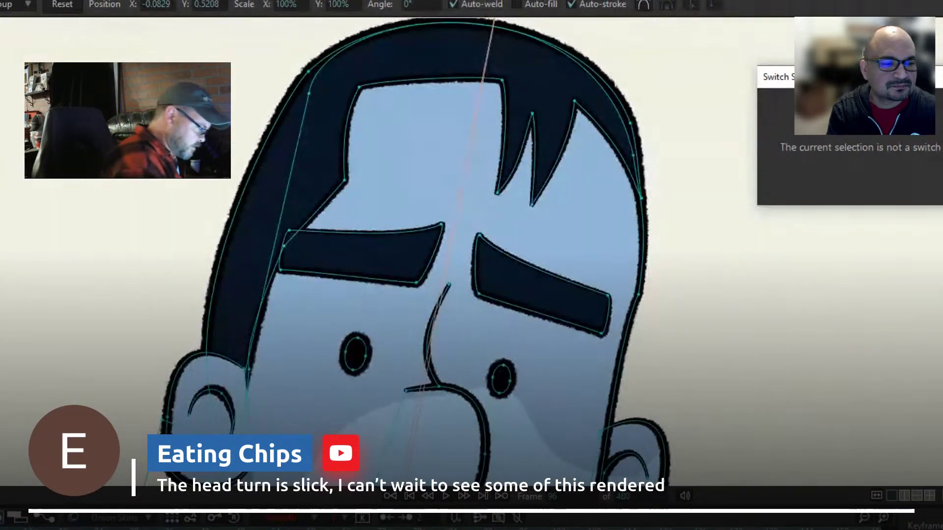
pyautogui.press('c')
pyautogui.moveTo(146, 342)
pyautogui.mouseDown()
pyautogui.moveTo(266, 243)
pyautogui.moveTo(148, 340)
pyautogui.mouseUp()
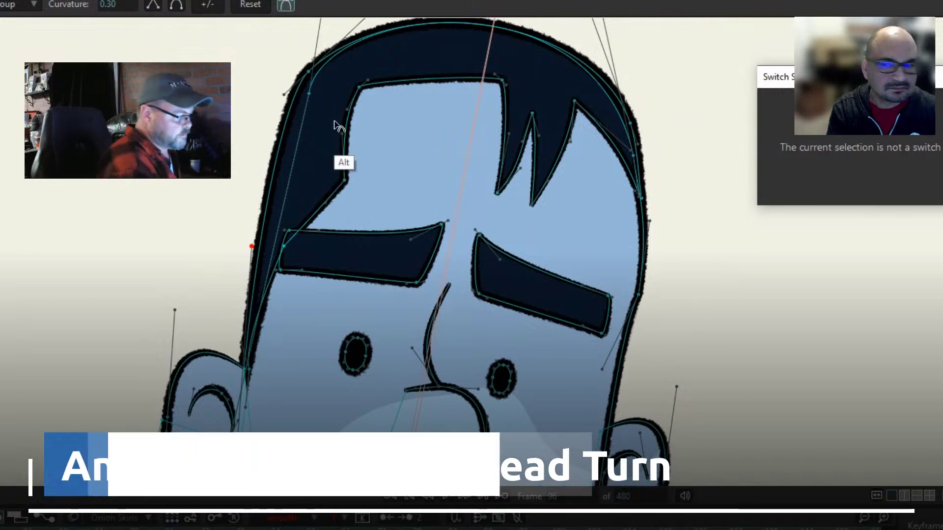
pyautogui.moveTo(287, 98); pyautogui.dragTo(305, 74)
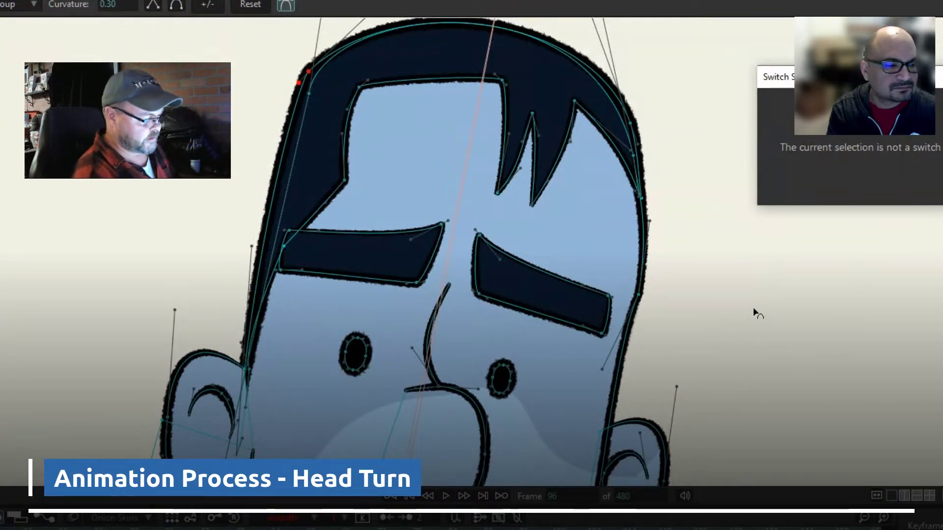
# Inspect the frame 96 head outline up close and as a whole, especially where the hair meets the far forehead
pyautogui.scroll(-3, 801, 361)
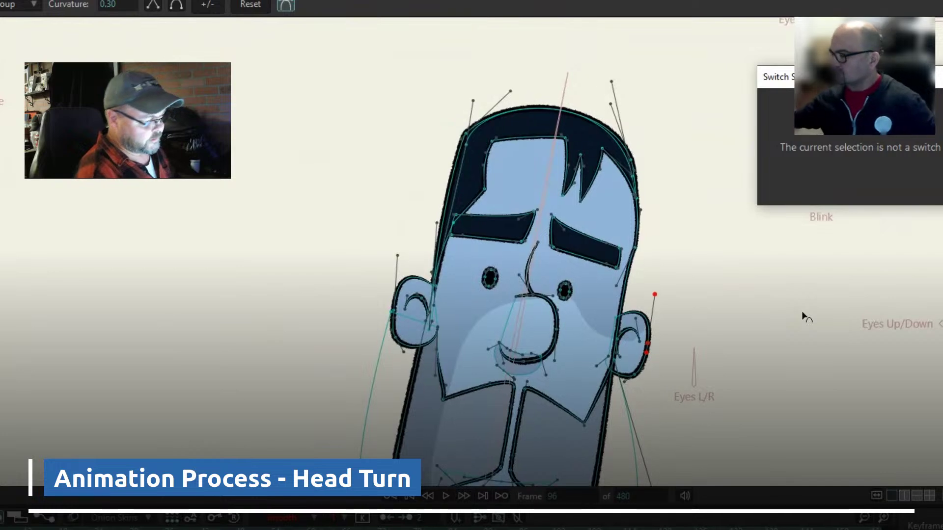
pyautogui.scroll(4, 672, 261)
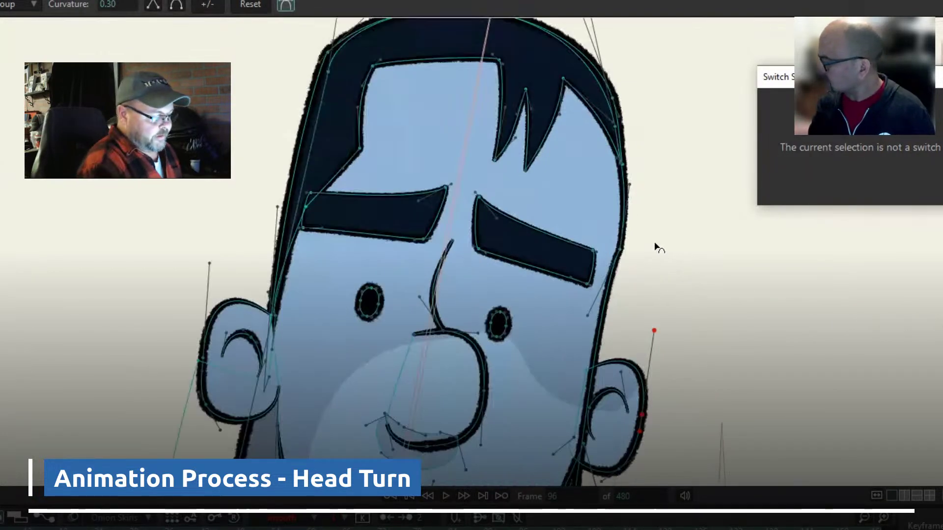
pyautogui.scroll(-6, 660, 244)
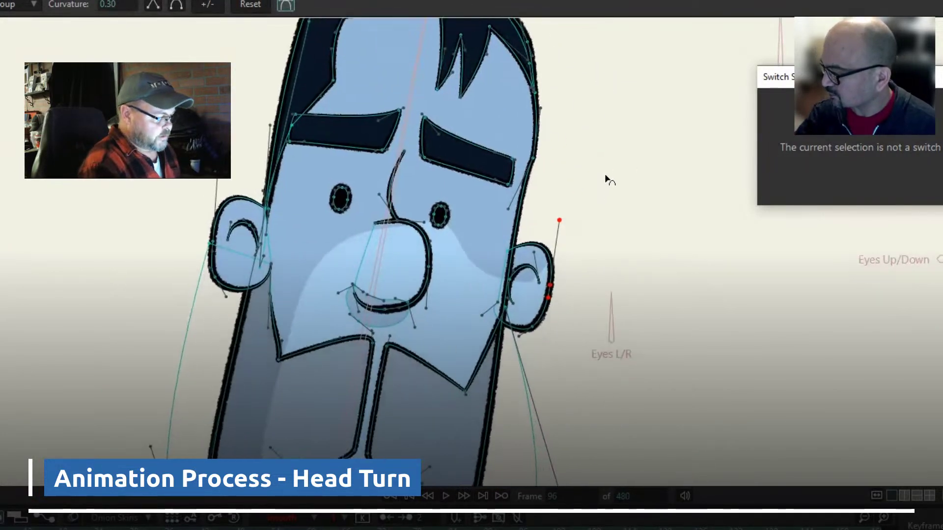
pyautogui.scroll(5, 607, 196)
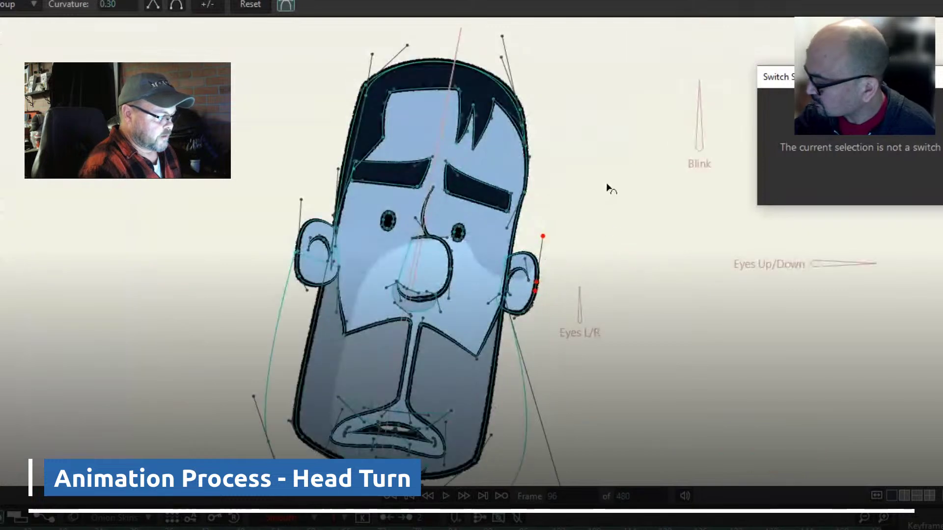
pyautogui.moveTo(599, 224); pyautogui.dragTo(663, 264)
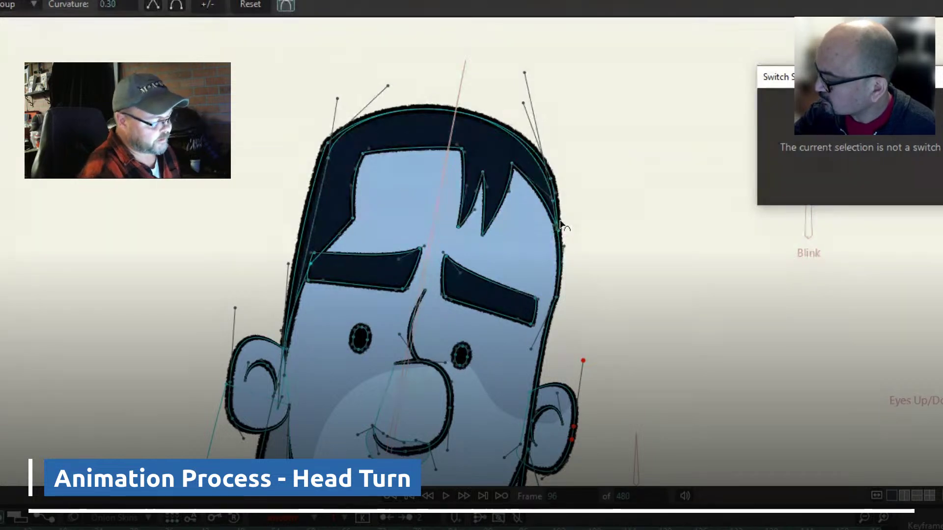
pyautogui.scroll(6, 579, 265)
pyautogui.scroll(1, 563, 222)
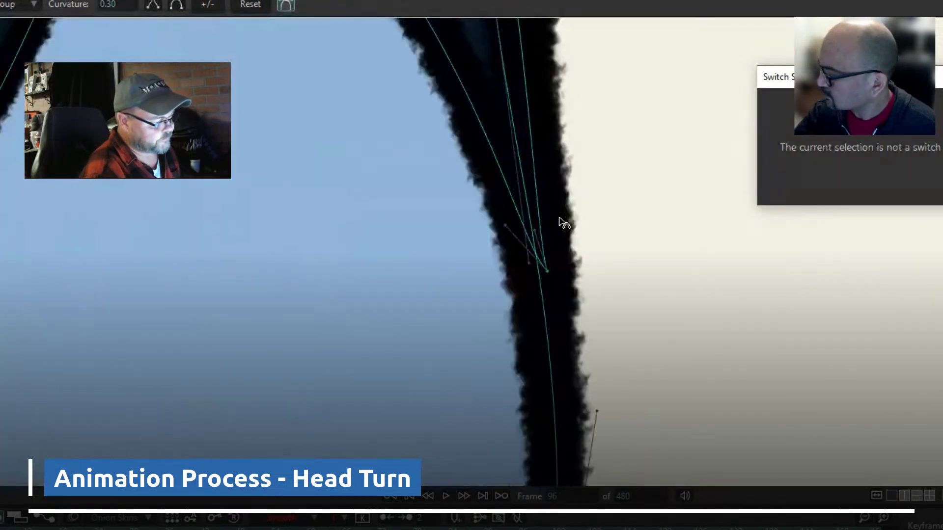
pyautogui.scroll(-3, 563, 223)
pyautogui.scroll(-2, 564, 223)
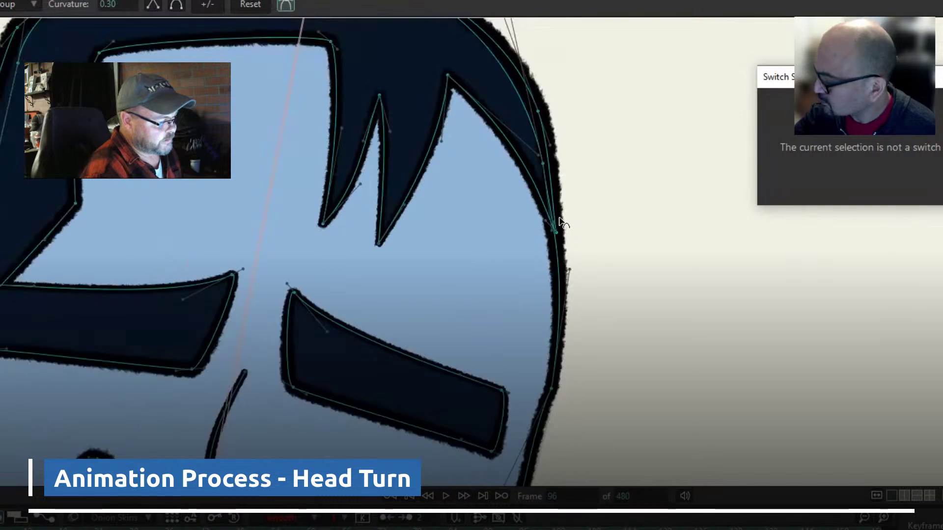
pyautogui.scroll(-2, 601, 223)
pyautogui.scroll(-8, 600, 223)
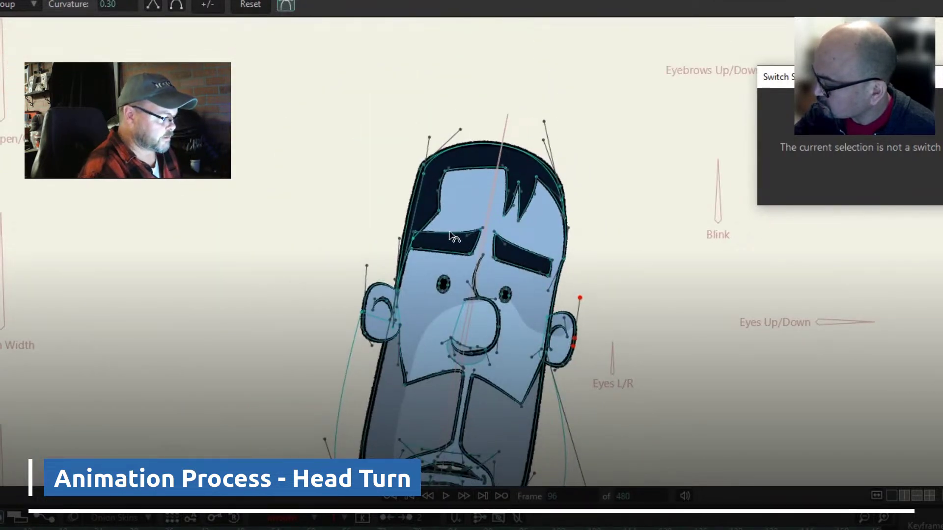
# Compare frame 96 with the frames just before it and adjust the curvature handle of the hair edge above the near ear
pyautogui.scroll(2, 450, 236)
pyautogui.press('Left')
pyautogui.press('Left')
pyautogui.press('Left')
pyautogui.press('Left')
pyautogui.press('Right')
pyautogui.press('Right')
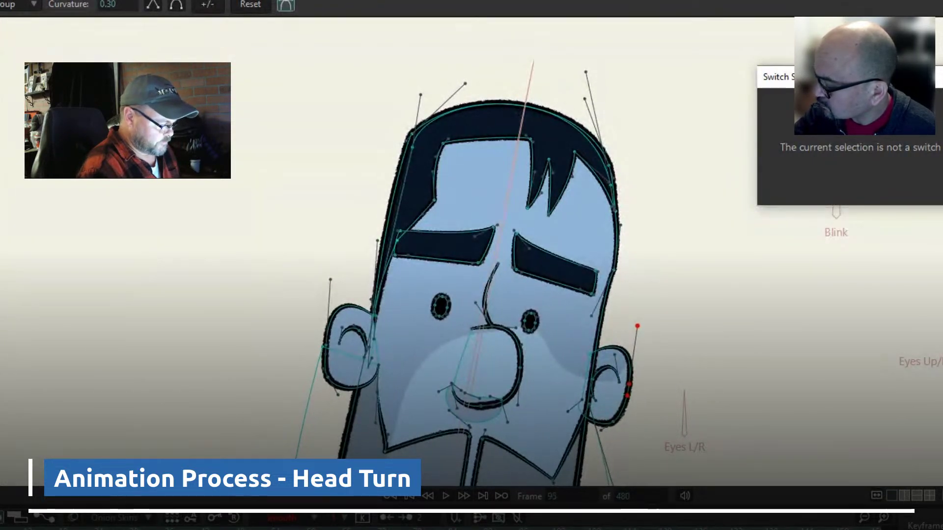
pyautogui.moveTo(377, 241); pyautogui.dragTo(377, 244)
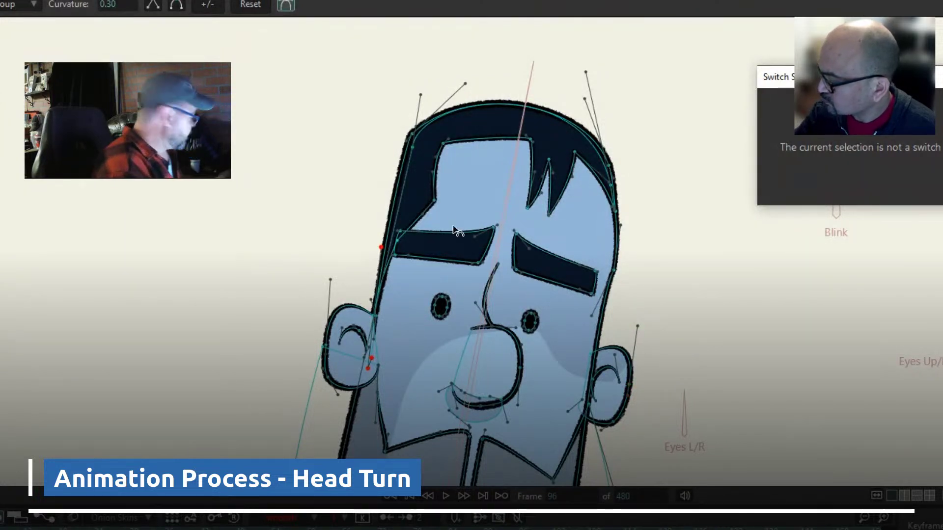
# Move the two hairline points above the near eyebrow outward to narrow the band of hair beside the forehead
pyautogui.press('g')
pyautogui.click(396, 242)
pyautogui.moveTo(434, 200); pyautogui.dragTo(404, 196)
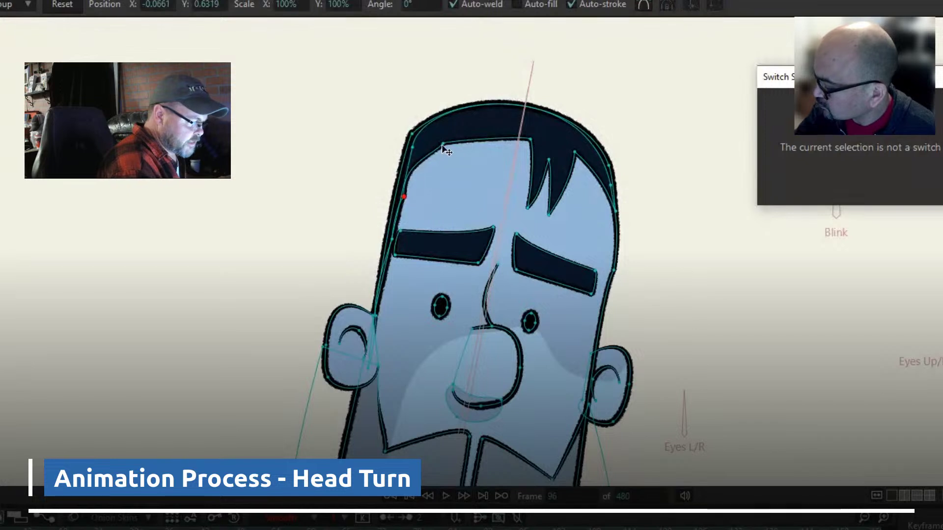
pyautogui.moveTo(443, 144); pyautogui.dragTo(414, 147)
pyautogui.click(408, 196)
pyautogui.click(416, 146)
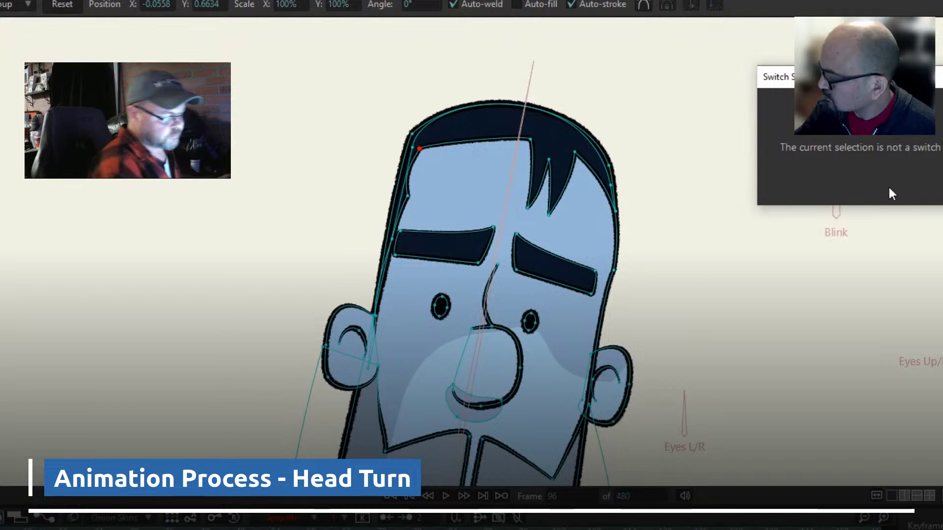
# Shift the spiked fringe points toward the near side of the forehead and nudge the lower hairline point outward onto the head edge
pyautogui.click(617, 210)
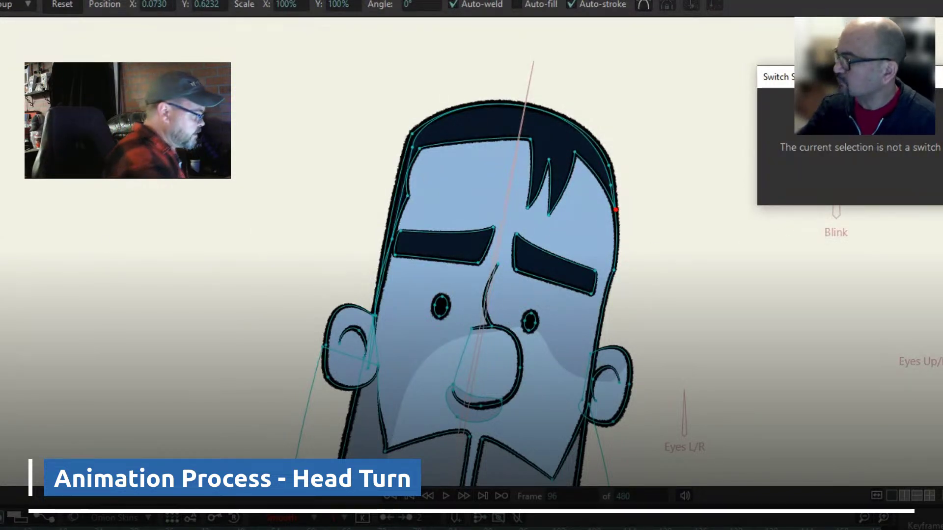
pyautogui.press('g')
pyautogui.moveTo(569, 229)
pyautogui.mouseDown()
pyautogui.moveTo(570, 128)
pyautogui.moveTo(606, 184)
pyautogui.moveTo(554, 196)
pyautogui.moveTo(545, 179)
pyautogui.mouseUp()
pyautogui.press('t')
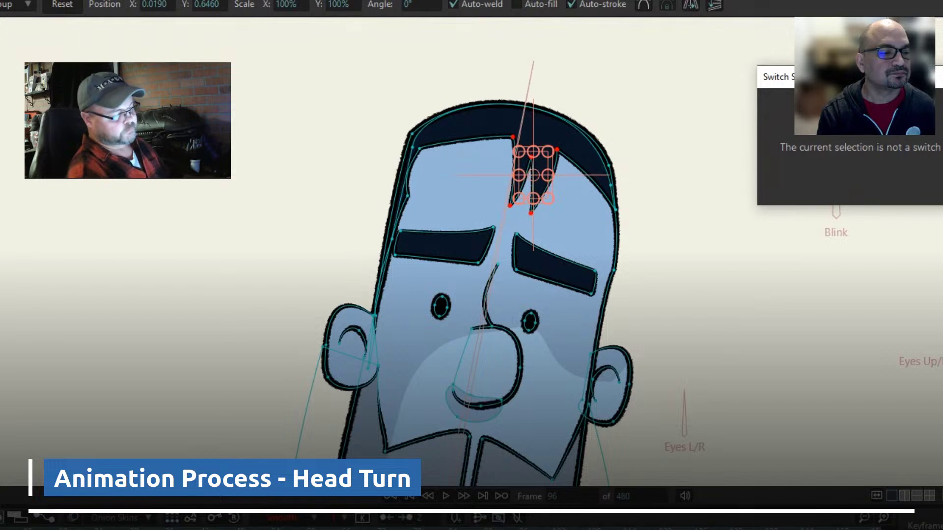
pyautogui.moveTo(409, 200); pyautogui.dragTo(402, 201)
pyautogui.click(407, 197)
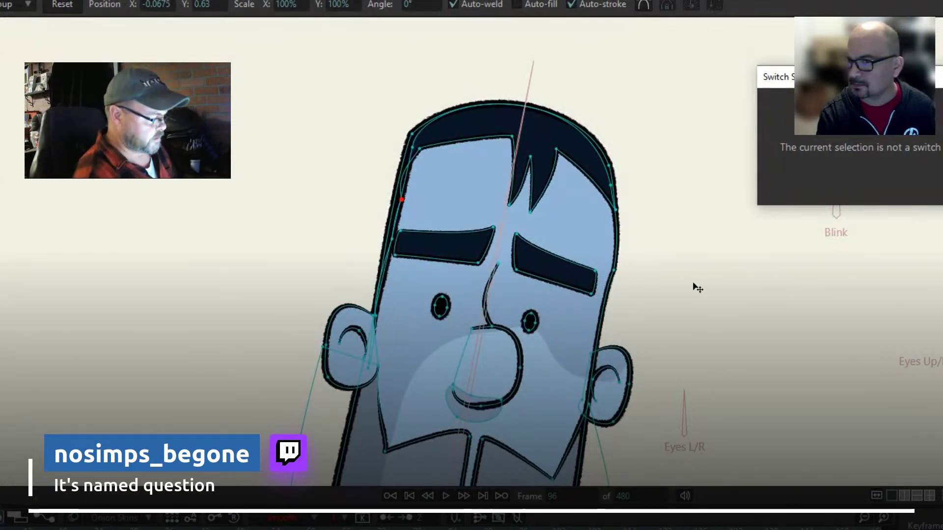
# Shorten and realign the curvature handles of the far temple point to straighten the face edge above the far ear
pyautogui.scroll(-2, 693, 325)
pyautogui.moveTo(713, 307); pyautogui.dragTo(641, 283)
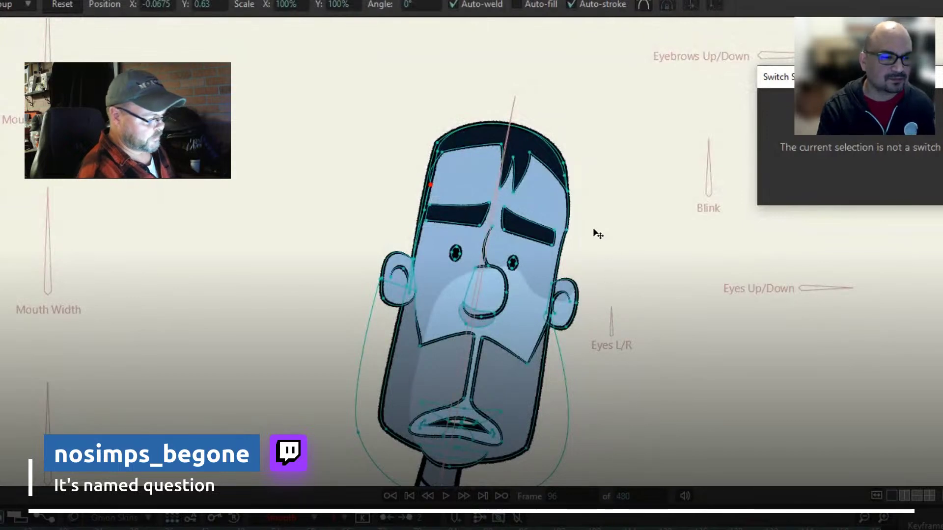
pyautogui.scroll(4, 599, 229)
pyautogui.scroll(-1, 580, 244)
pyautogui.moveTo(580, 243); pyautogui.dragTo(619, 290)
pyautogui.scroll(2, 616, 285)
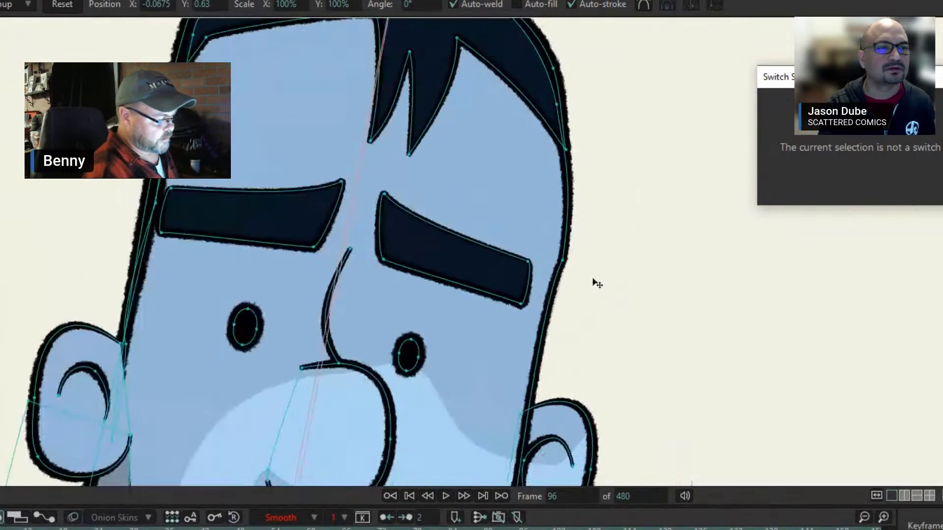
pyautogui.click(563, 261)
pyautogui.press('c')
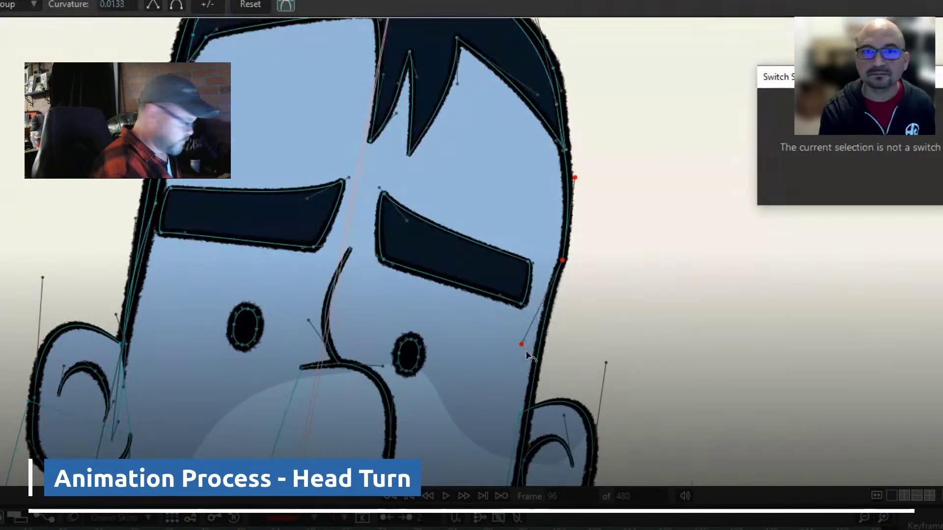
pyautogui.moveTo(522, 345); pyautogui.dragTo(560, 272)
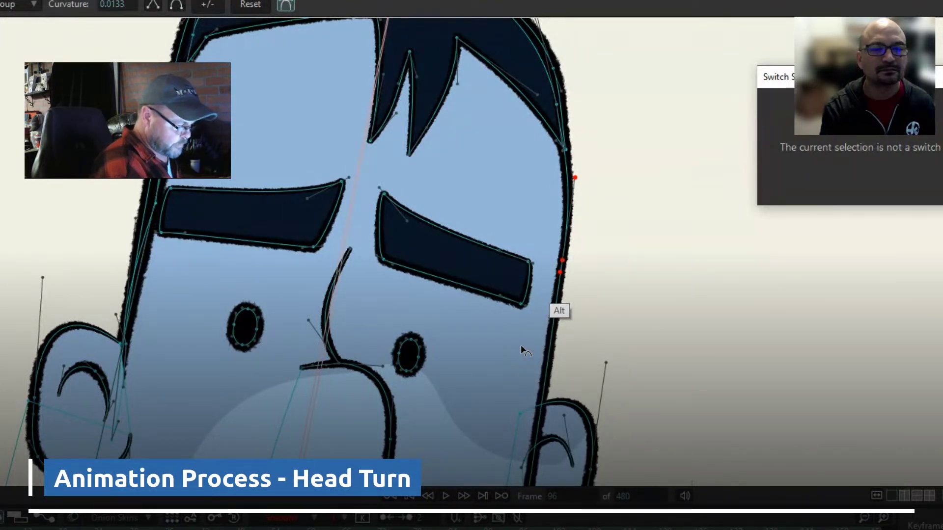
pyautogui.moveTo(576, 180)
pyautogui.mouseDown()
pyautogui.moveTo(582, 160)
pyautogui.moveTo(586, 178)
pyautogui.moveTo(593, 166)
pyautogui.moveTo(568, 181)
pyautogui.mouseUp()
# Move the head outline's upper far point outward, then shorten the far temple point's upper curvature handle
pyautogui.moveTo(628, 166); pyautogui.dragTo(638, 251)
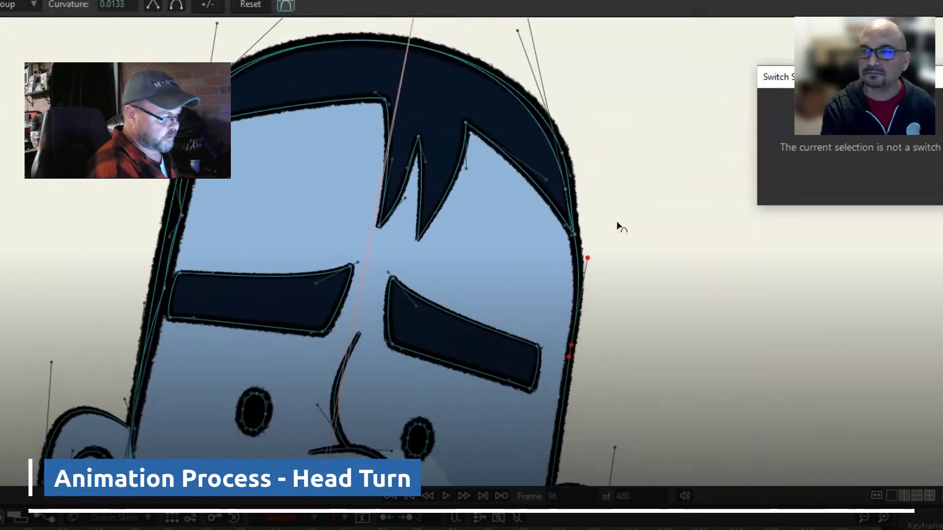
pyautogui.click(566, 160)
pyautogui.moveTo(564, 153); pyautogui.dragTo(564, 153)
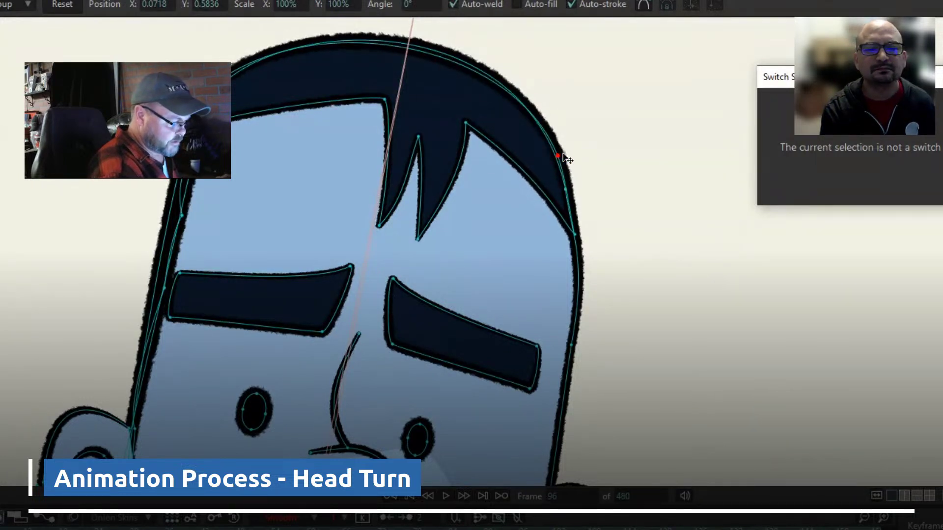
pyautogui.moveTo(567, 190); pyautogui.dragTo(574, 193)
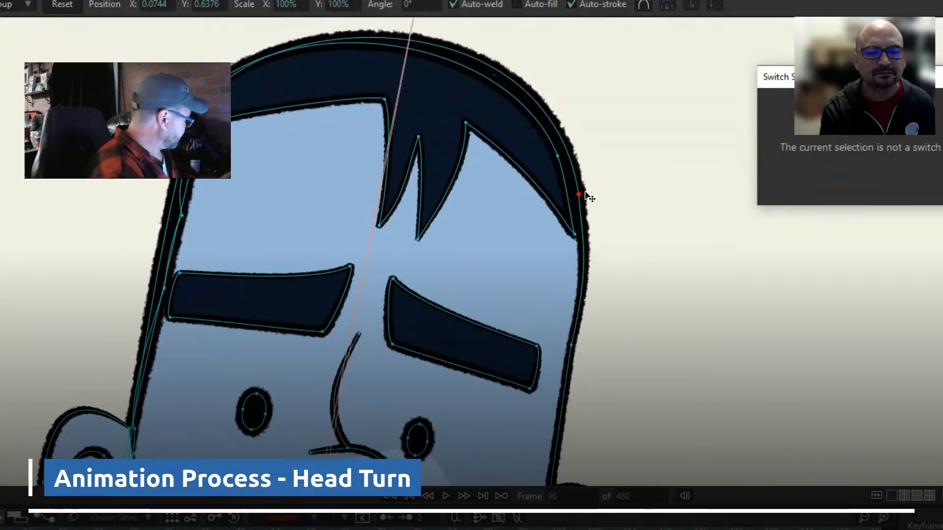
pyautogui.press('c')
pyautogui.moveTo(584, 261); pyautogui.dragTo(578, 302)
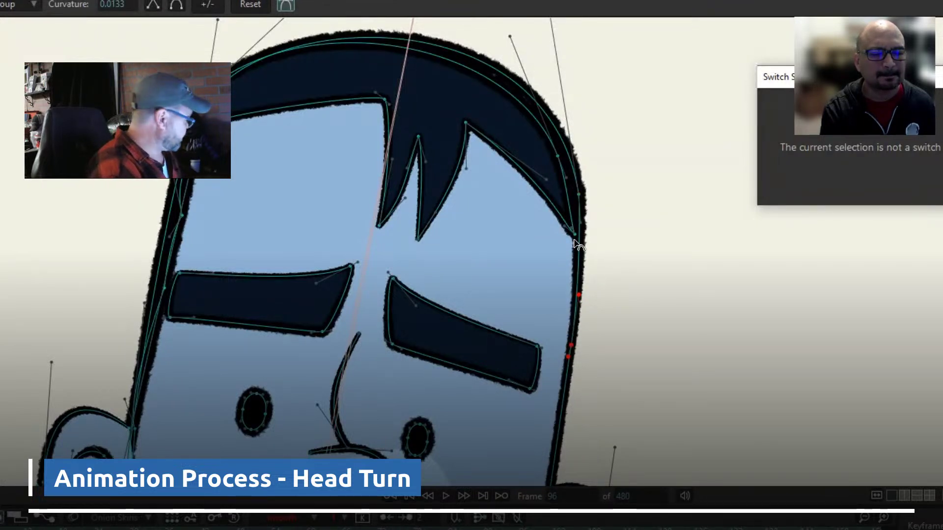
# Move the hair's far tip up to the head outline's corner and align the hair point above it with the outline
pyautogui.press('t')
pyautogui.moveTo(574, 236); pyautogui.dragTo(578, 189)
pyautogui.moveTo(558, 156); pyautogui.dragTo(565, 142)
# Compare the hair shape at frame 96 with the earlier pose at frame 55, stepping back and forth repeatedly
pyautogui.press('Left')
pyautogui.press('Left')
pyautogui.press('Left')
pyautogui.press('Left')
pyautogui.press('Left')
pyautogui.press('Left')
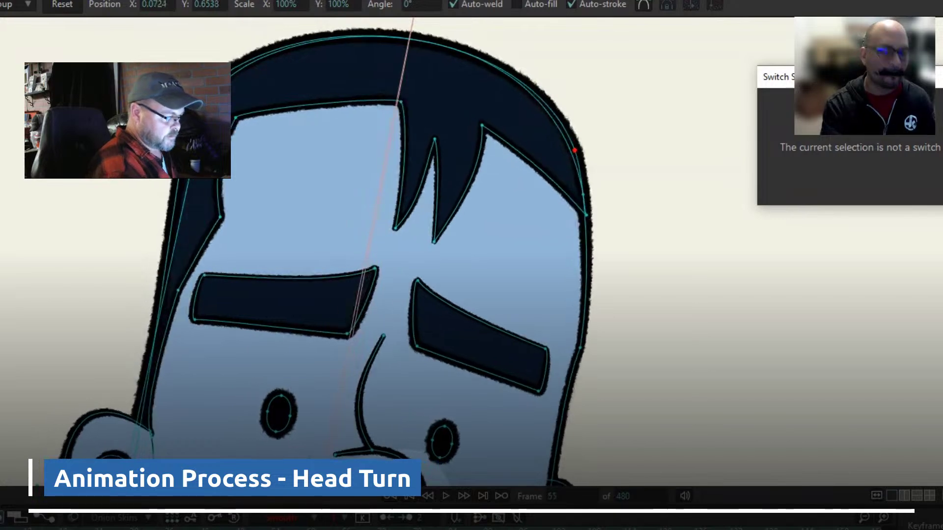
pyautogui.press('Right')
pyautogui.press('Right')
pyautogui.press('Right')
pyautogui.press('Right')
pyautogui.press('Right')
pyautogui.press('Right')
pyautogui.press('Left')
pyautogui.press('Left')
pyautogui.press('Left')
pyautogui.press('Left')
pyautogui.press('Left')
pyautogui.press('Left')
pyautogui.press('Right')
pyautogui.press('Right')
pyautogui.press('Right')
pyautogui.press('Right')
pyautogui.press('Right')
pyautogui.press('Left')
pyautogui.press('Left')
pyautogui.press('Left')
pyautogui.press('Left')
pyautogui.press('Left')
pyautogui.press('Right')
pyautogui.press('Right')
pyautogui.press('Right')
pyautogui.press('Right')
pyautogui.press('Right')
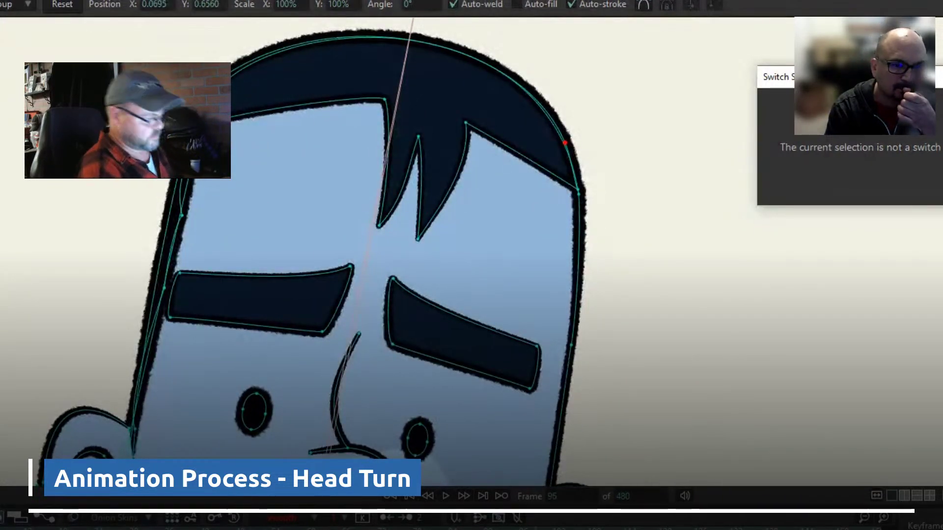
# Review the head turn with the whole head in view by comparing frame 96 with the other poses
pyautogui.scroll(-5, 638, 338)
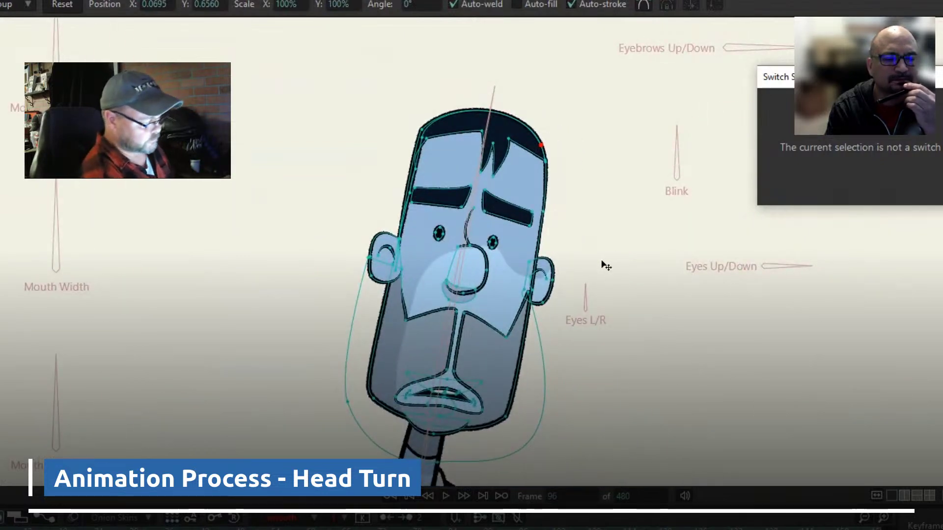
pyautogui.press('Right')
pyautogui.press('Right')
pyautogui.press('Right')
pyautogui.press('Right')
pyautogui.press('Right')
pyautogui.press('Right')
pyautogui.press('Left')
pyautogui.press('Left')
pyautogui.press('Left')
pyautogui.press('Left')
pyautogui.press('Left')
pyautogui.press('Left')
pyautogui.press('Right')
pyautogui.press('Right')
pyautogui.press('Right')
pyautogui.press('Right')
pyautogui.press('Right')
pyautogui.press('Right')
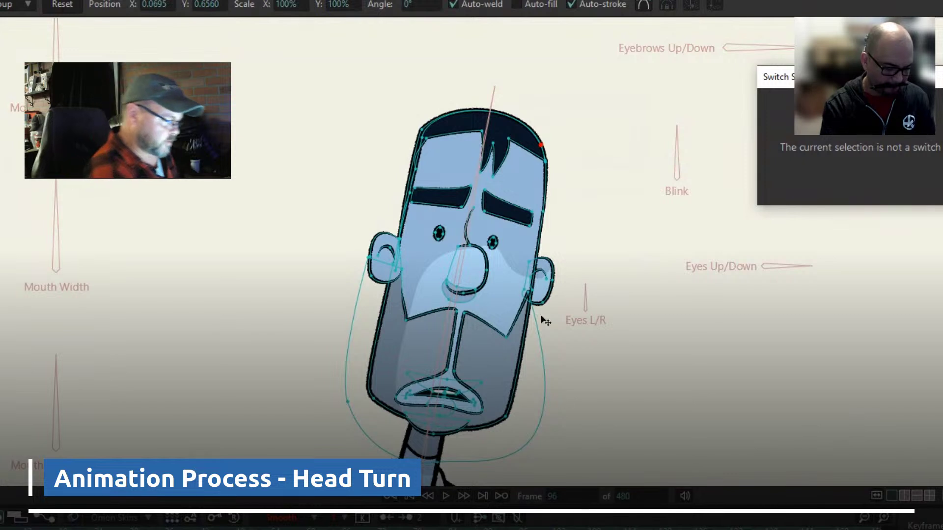
# Select the far ear with its inner line and shift it slightly outward from the head edge at frame 96
pyautogui.click(549, 296)
pyautogui.press('g')
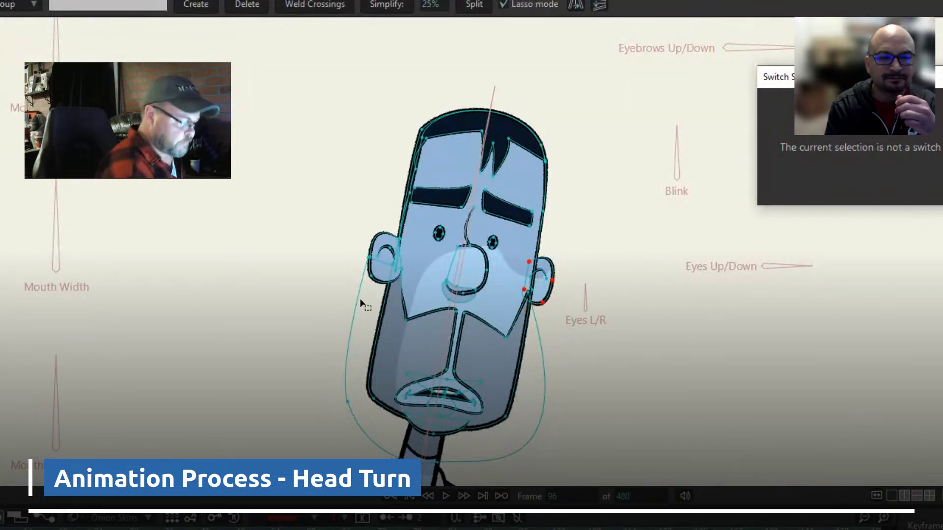
pyautogui.press('t')
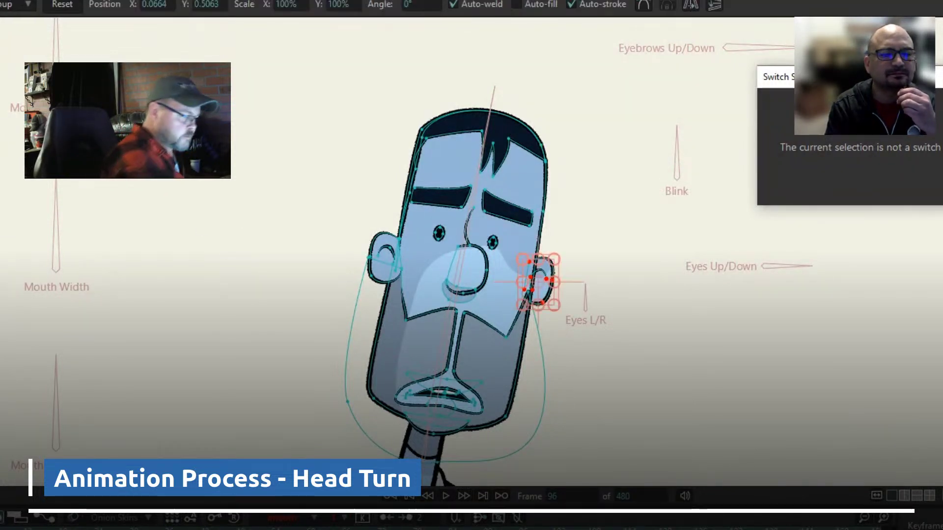
pyautogui.press('shift')
pyautogui.moveTo(541, 290); pyautogui.dragTo(545, 292)
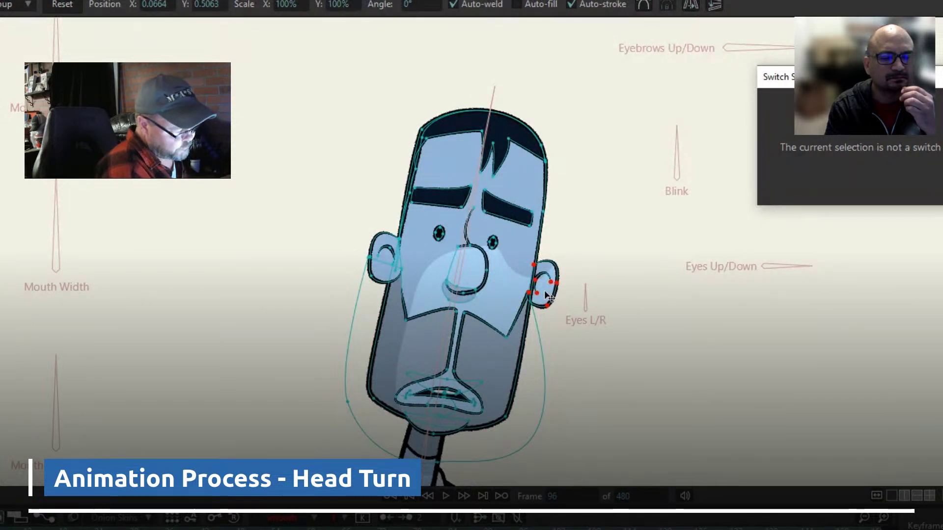
pyautogui.hotkey('ctrl', 'Left')
pyautogui.moveTo(549, 296); pyautogui.dragTo(549, 295)
# Compare the far ear's position at frame 96 with the preceding frames, stepping back and forth
pyautogui.press('Left')
pyautogui.press('Left')
pyautogui.press('Left')
pyautogui.press('Right')
pyautogui.press('Right')
pyautogui.press('Right')
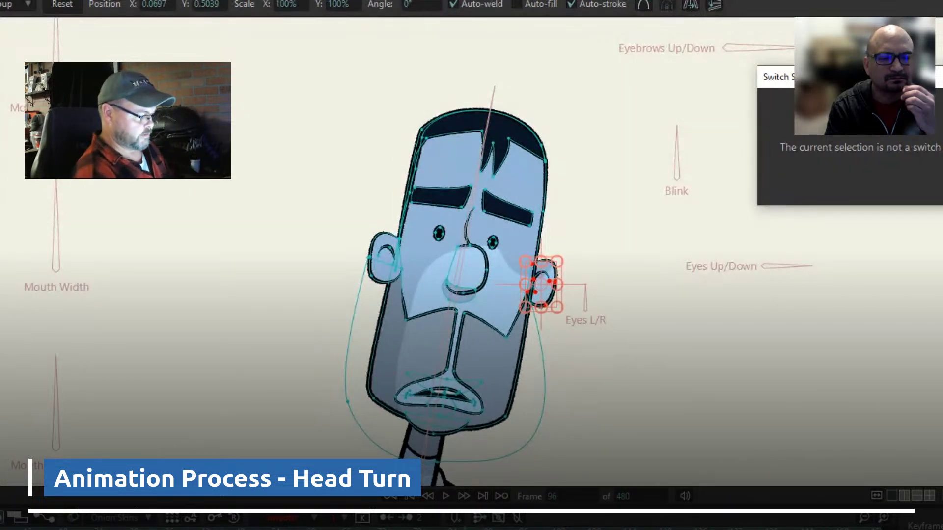
pyautogui.press('Left')
pyautogui.press('Left')
pyautogui.press('Left')
pyautogui.press('Left')
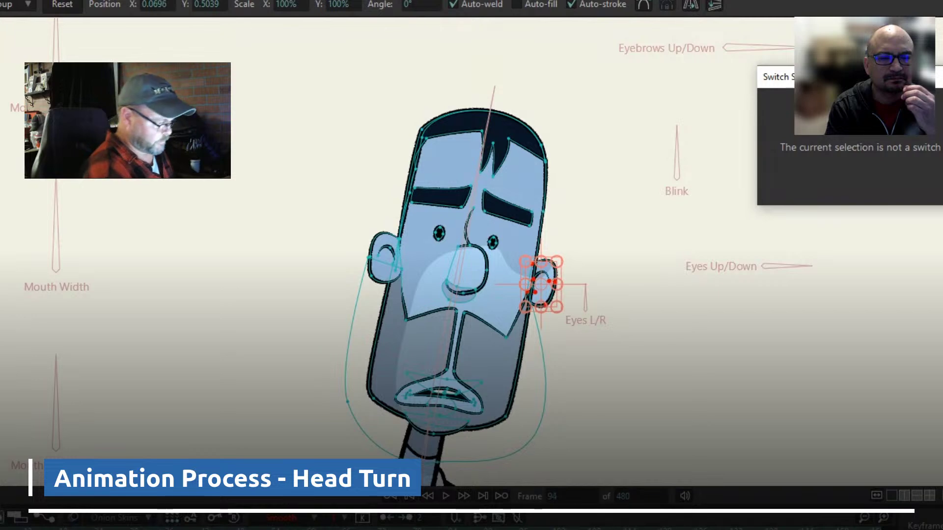
pyautogui.press('Right')
pyautogui.press('Right')
pyautogui.press('Right')
pyautogui.press('Left')
pyautogui.press('Left')
pyautogui.press('Left')
pyautogui.press('Left')
pyautogui.press('Left')
pyautogui.press('Right')
pyautogui.press('Right')
pyautogui.press('Right')
pyautogui.press('Left')
pyautogui.press('Left')
pyautogui.press('Left')
pyautogui.press('Left')
pyautogui.press('Right')
pyautogui.press('Right')
pyautogui.press('Right')
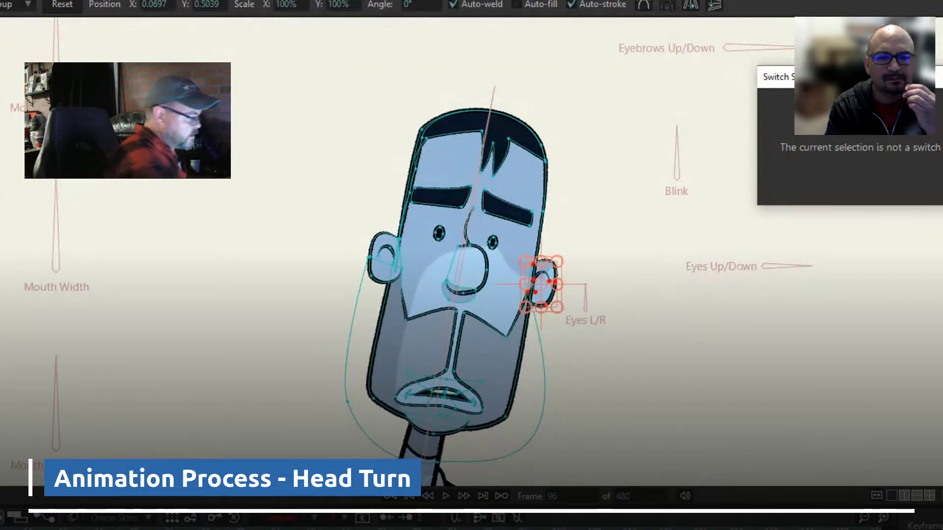
# Select the near eyebrow's two outer points and move them inward, away from the near edge of the face
pyautogui.press('g')
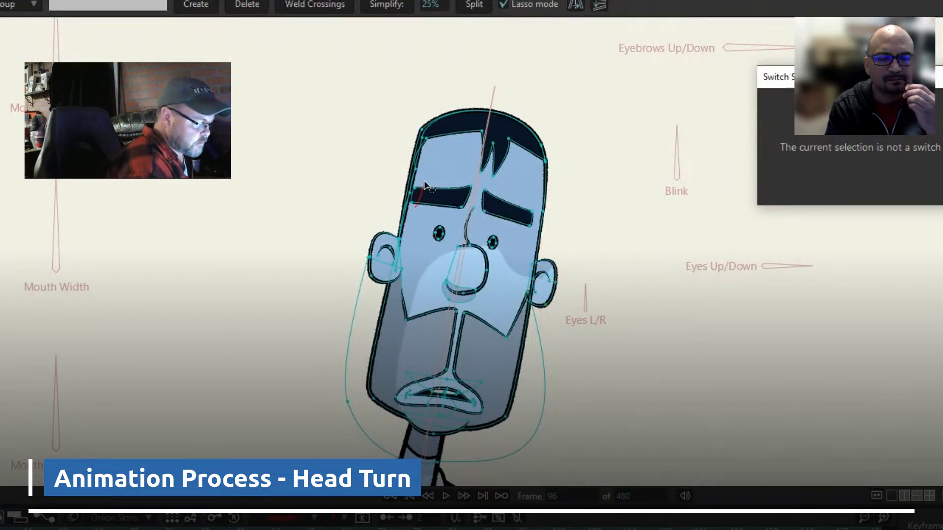
pyautogui.moveTo(425, 185); pyautogui.dragTo(416, 210)
pyautogui.press('t')
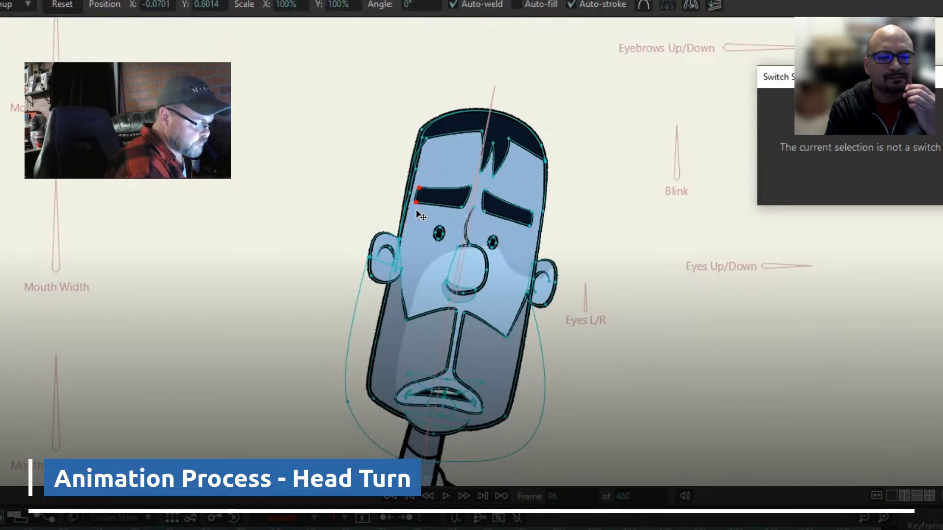
pyautogui.press('t')
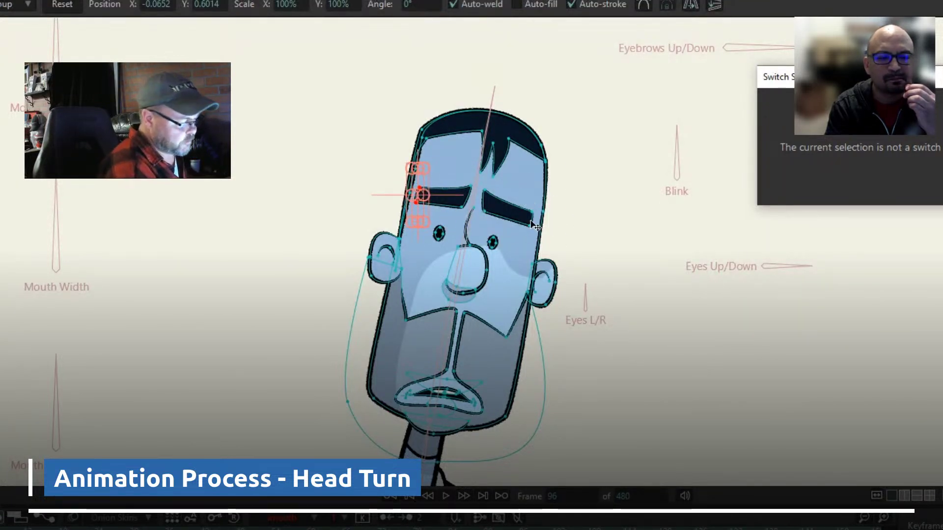
pyautogui.click(534, 206)
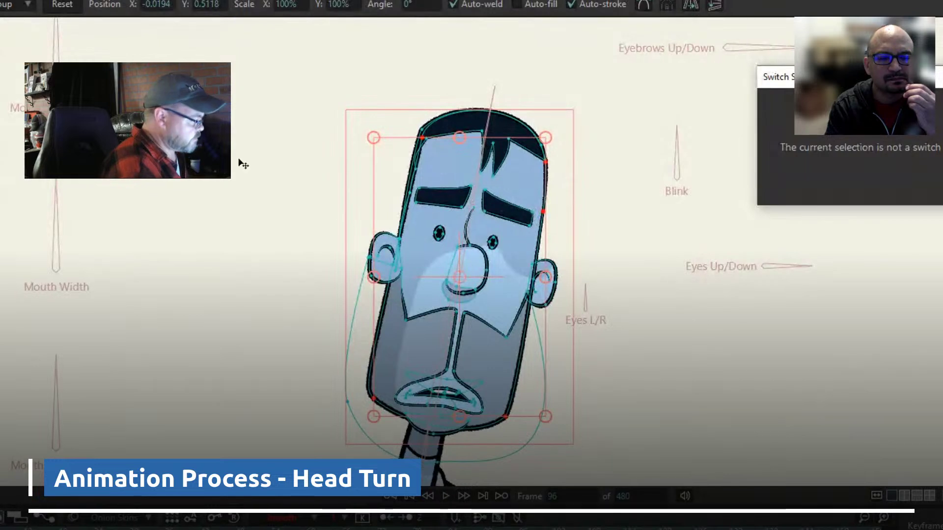
pyautogui.press('g')
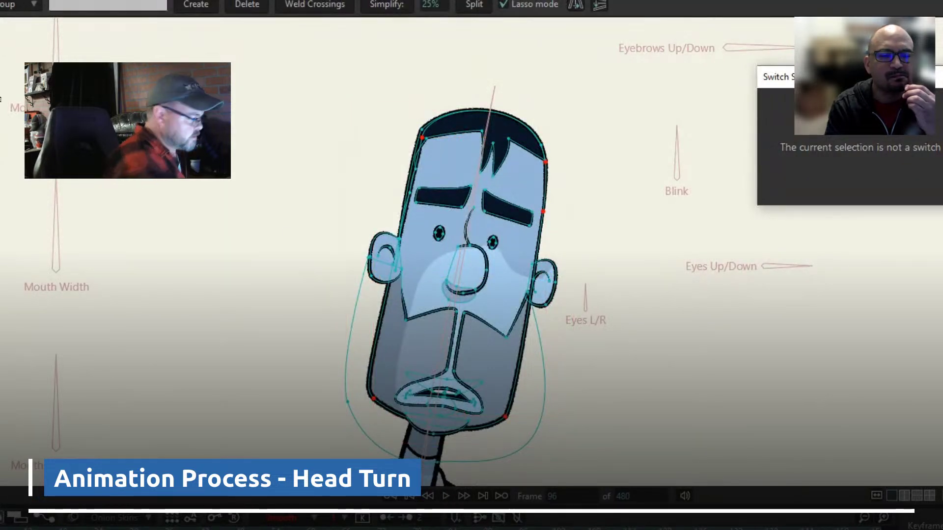
pyautogui.press('t')
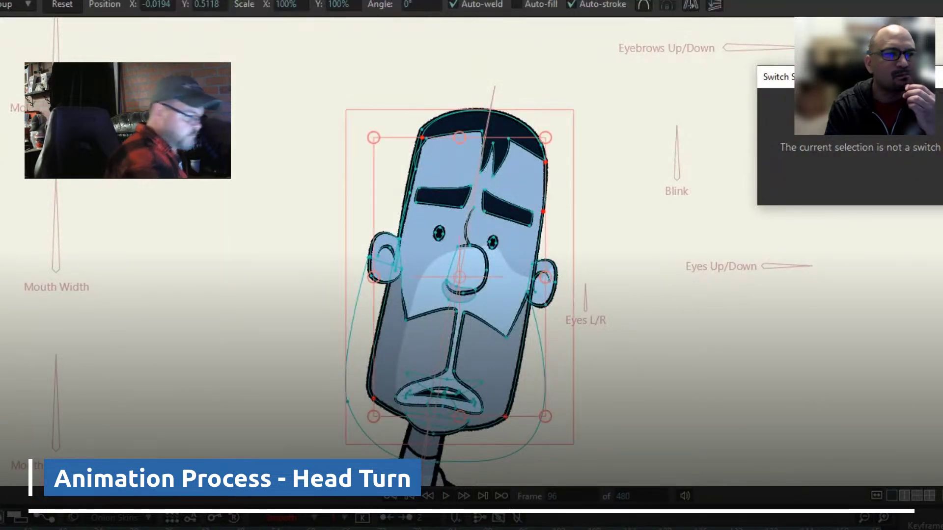
pyautogui.click(533, 225)
pyautogui.press('g')
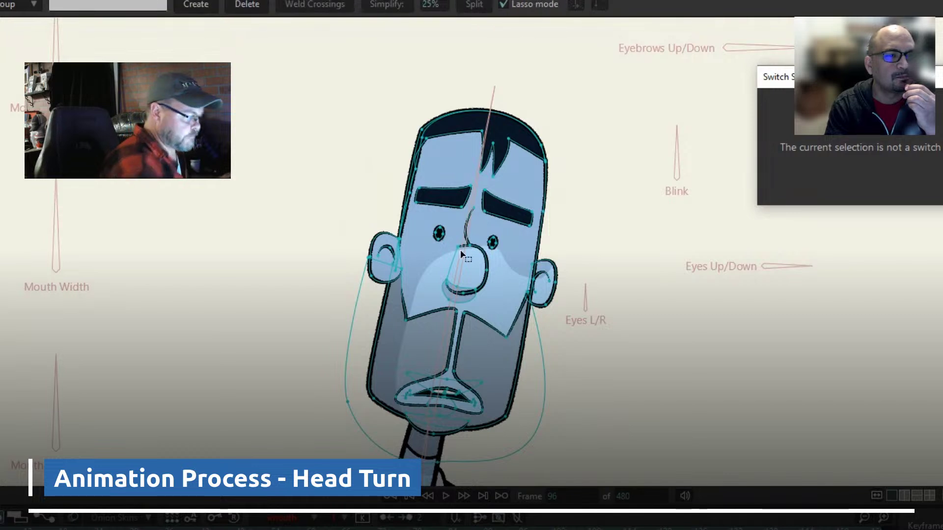
pyautogui.doubleClick(543, 203)
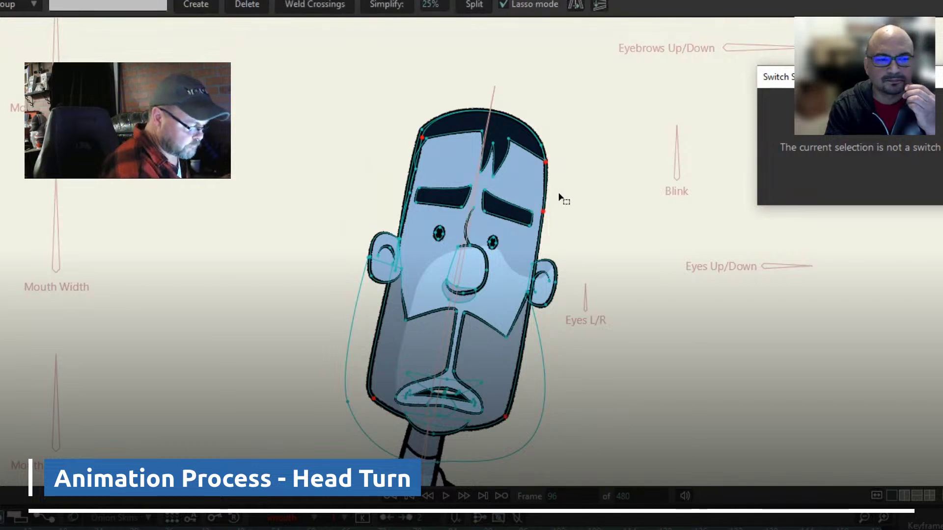
# Select the far eyebrow's two outer points and nudge them inward, away from the far edge of the face
pyautogui.click(533, 216)
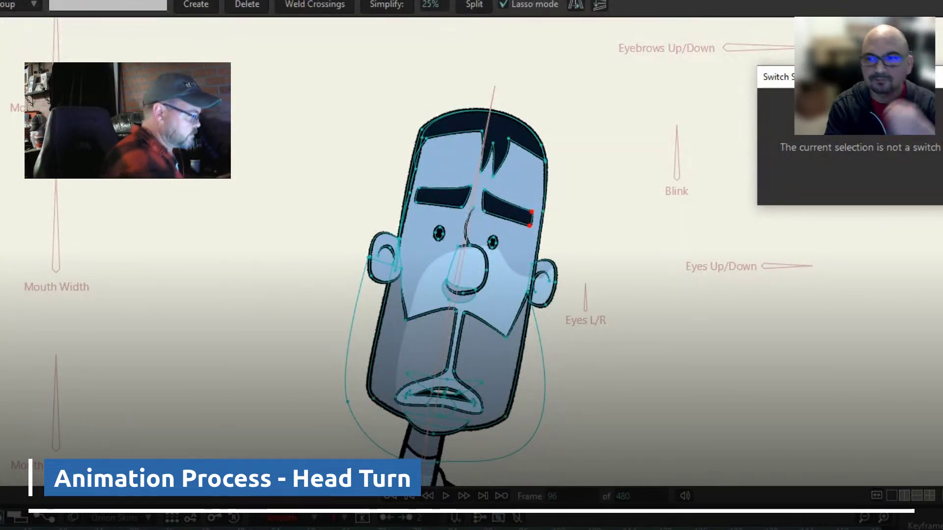
pyautogui.press('t')
pyautogui.hotkey('ctrl', 'Left')
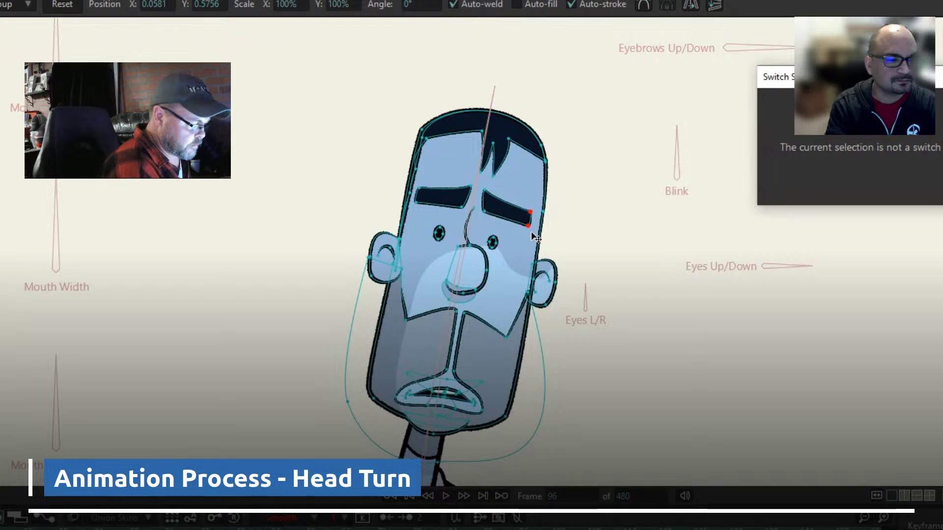
pyautogui.moveTo(523, 528); pyautogui.dragTo(483, 527)
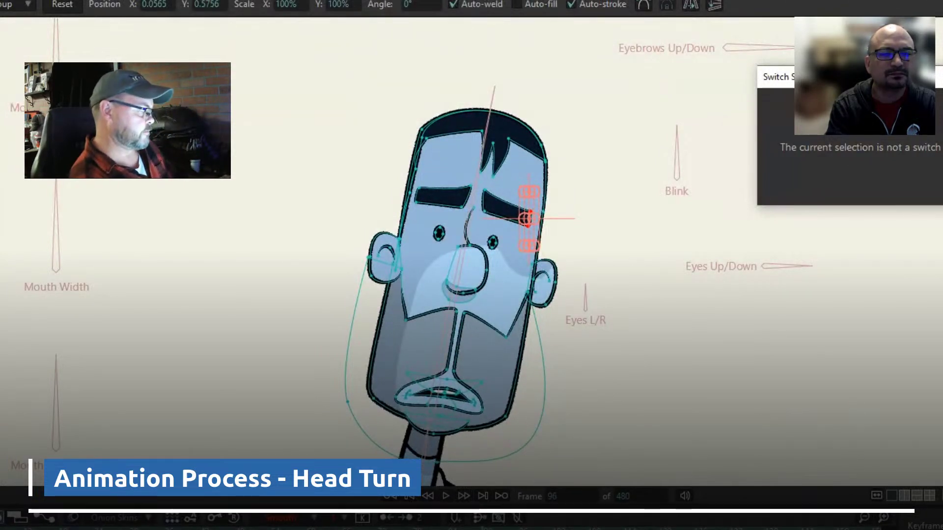
# Try to select the far eye's outline points for repositioning
pyautogui.press('g')
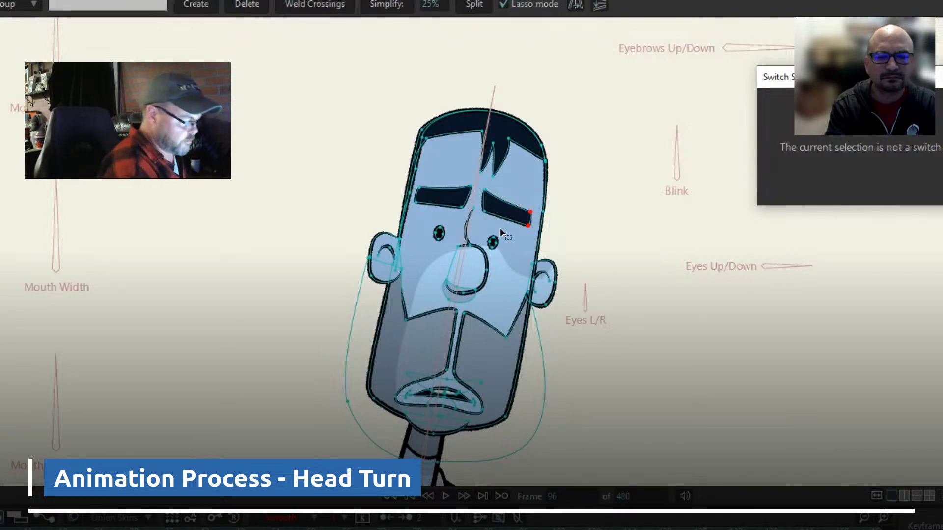
pyautogui.moveTo(505, 230); pyautogui.dragTo(511, 239)
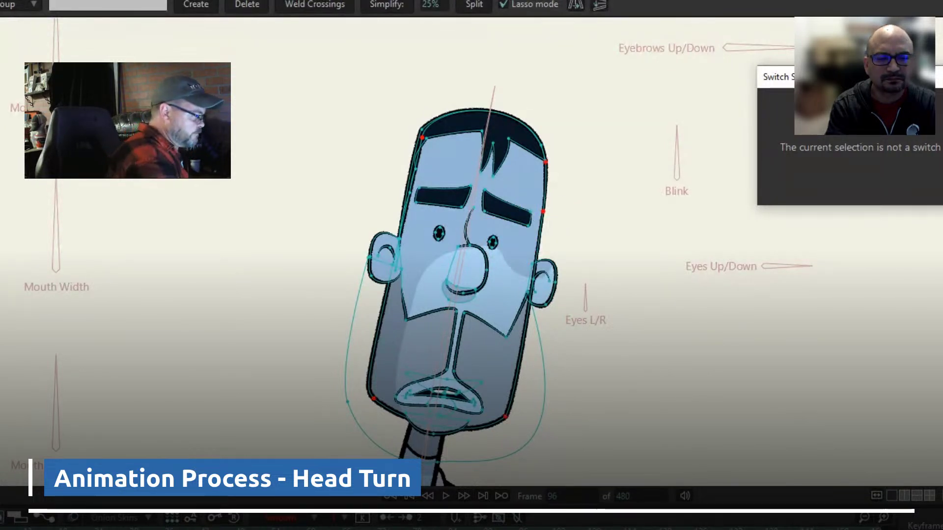
pyautogui.press('t')
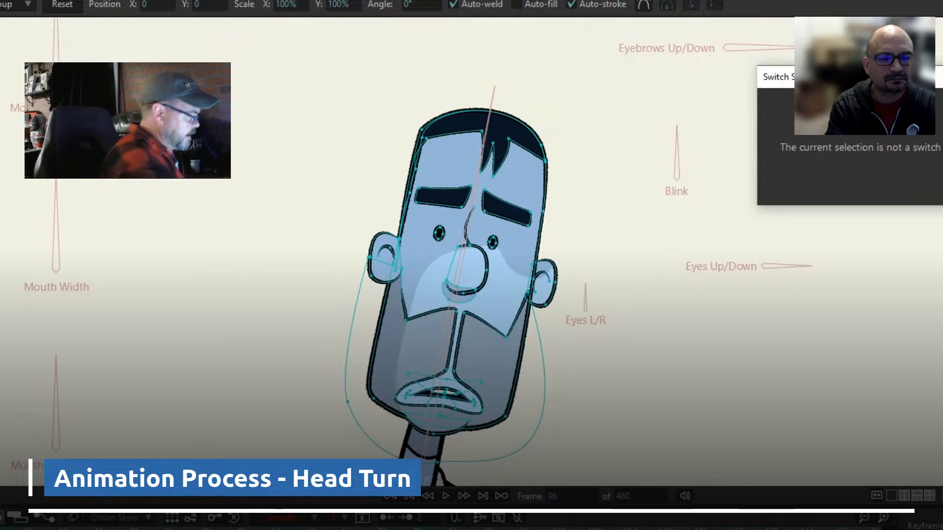
# Select the points of the character's eye beneath the lower eyebrow and nudge them slightly outward, away from the nose
pyautogui.press('g')
pyautogui.click(493, 242)
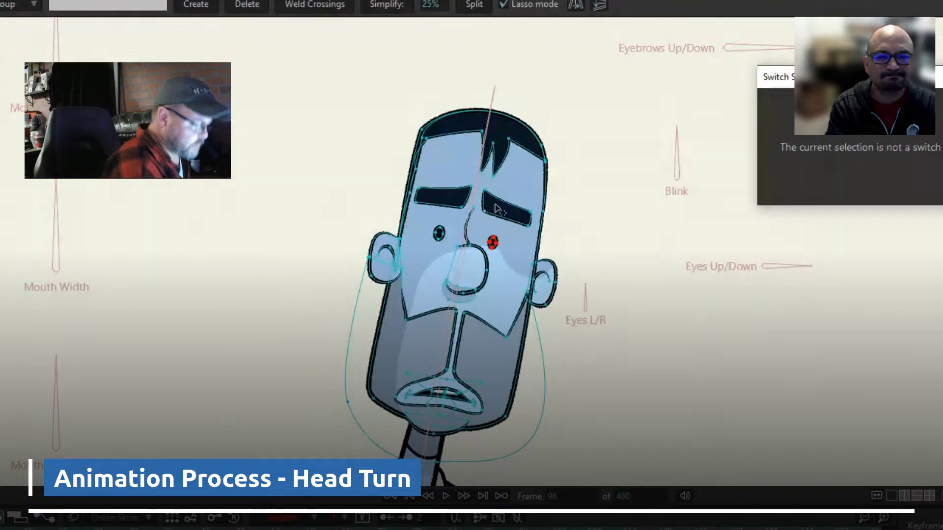
pyautogui.press('t')
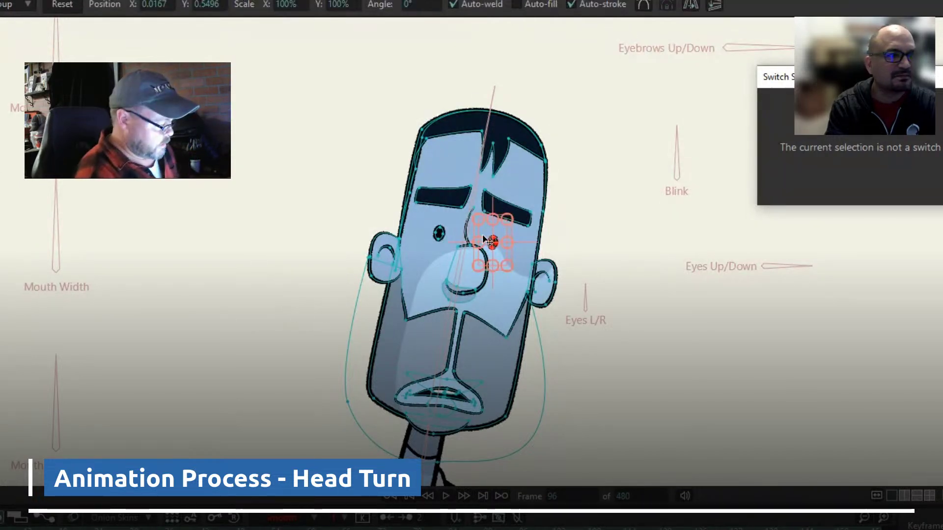
pyautogui.scroll(5, 502, 290)
pyautogui.moveTo(493, 237); pyautogui.dragTo(509, 244)
pyautogui.press('space')
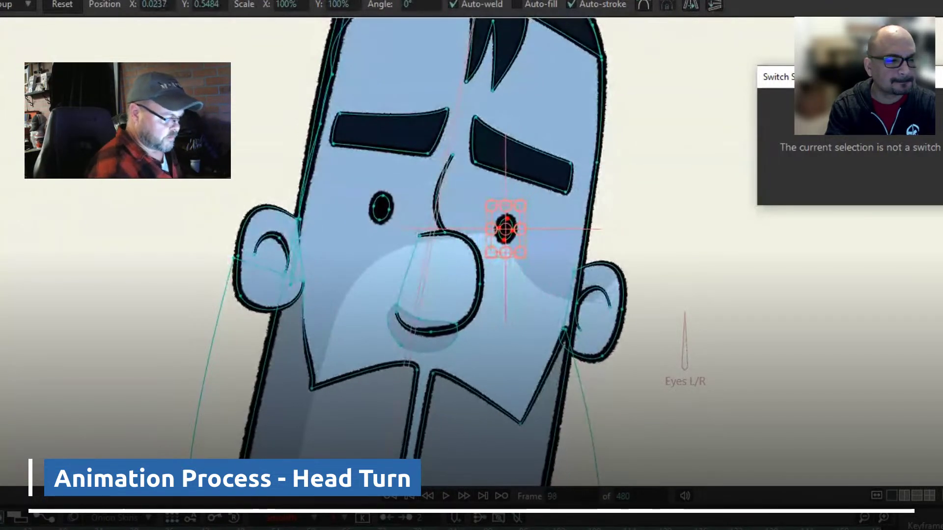
# Select the nose and bridge points, shift them slightly toward the nudged eye, and reshape the lower end of the nose outline
pyautogui.scroll(-3, 678, 307)
pyautogui.moveTo(762, 354); pyautogui.dragTo(717, 314)
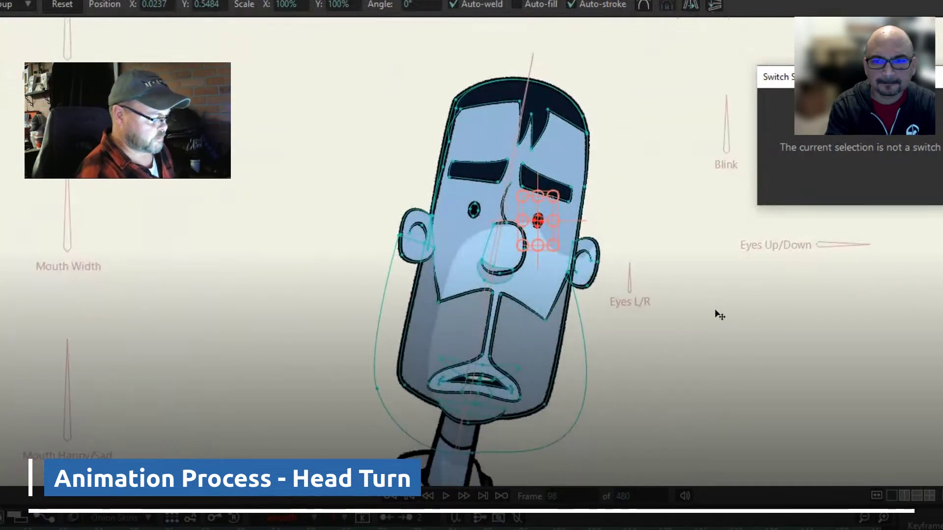
pyautogui.scroll(-1, 716, 314)
pyautogui.scroll(1, 694, 313)
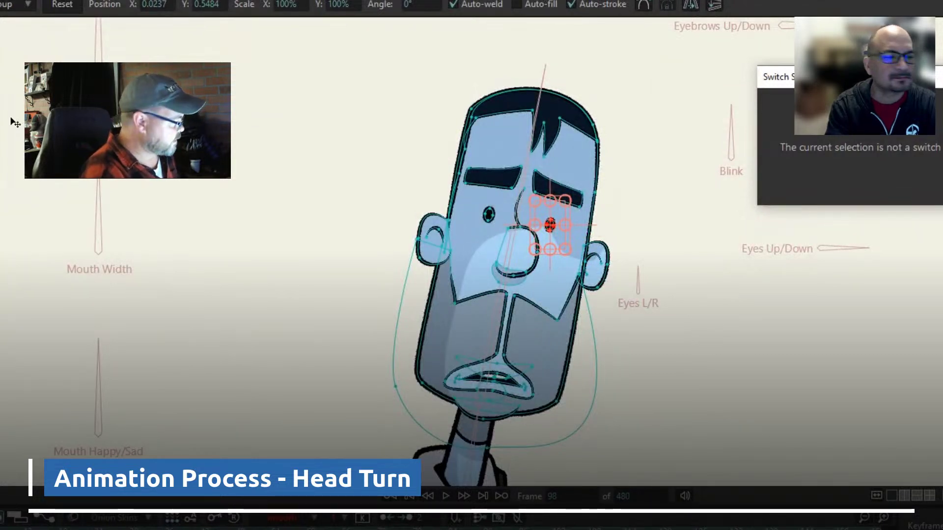
pyautogui.hotkey('alt', 's')
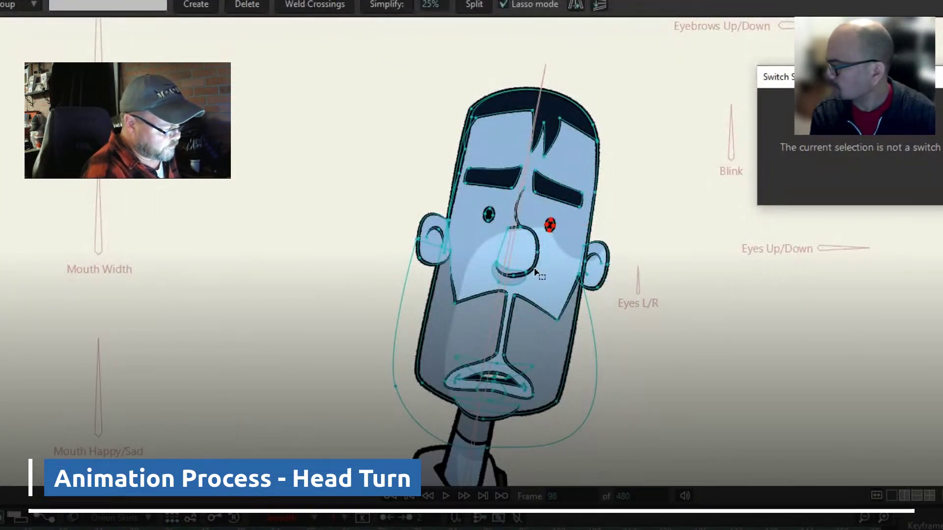
pyautogui.keyDown('shift'); pyautogui.click(524, 281); pyautogui.keyUp('shift')
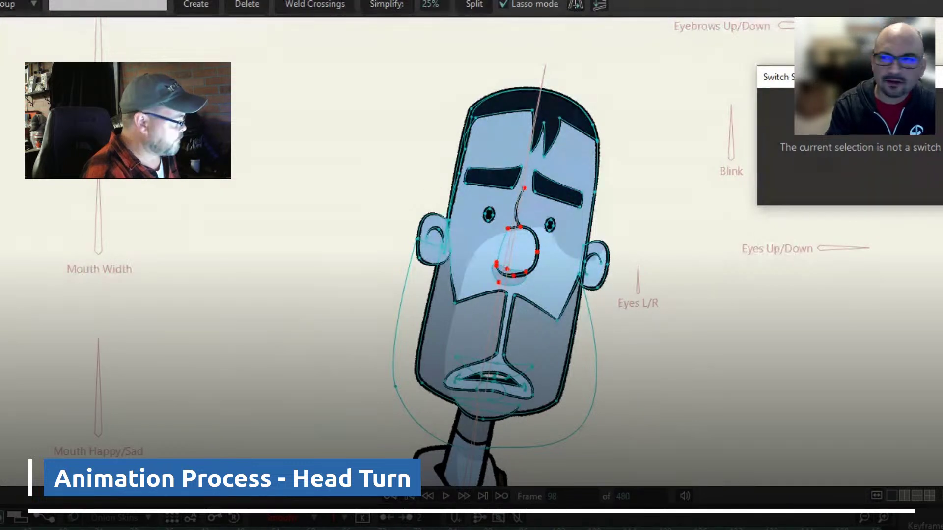
pyautogui.hotkey('shift', 't')
pyautogui.moveTo(532, 222); pyautogui.dragTo(525, 254)
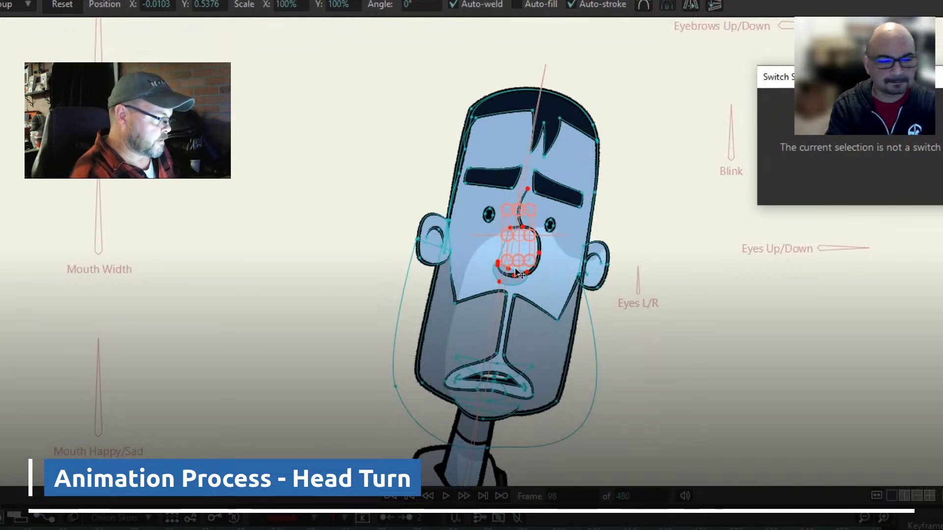
pyautogui.moveTo(506, 267)
pyautogui.mouseDown()
pyautogui.moveTo(511, 256)
pyautogui.moveTo(489, 270)
pyautogui.mouseUp()
pyautogui.moveTo(542, 245); pyautogui.dragTo(499, 235)
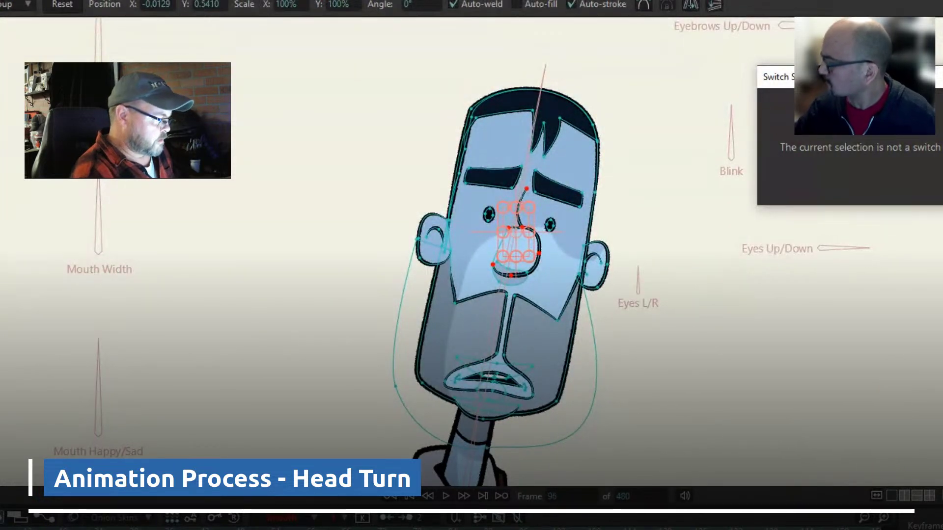
# Play back the head turn and flip the canvas to check the turned head's pose
pyautogui.scroll(-3, 648, 325)
pyautogui.moveTo(737, 352); pyautogui.dragTo(618, 302)
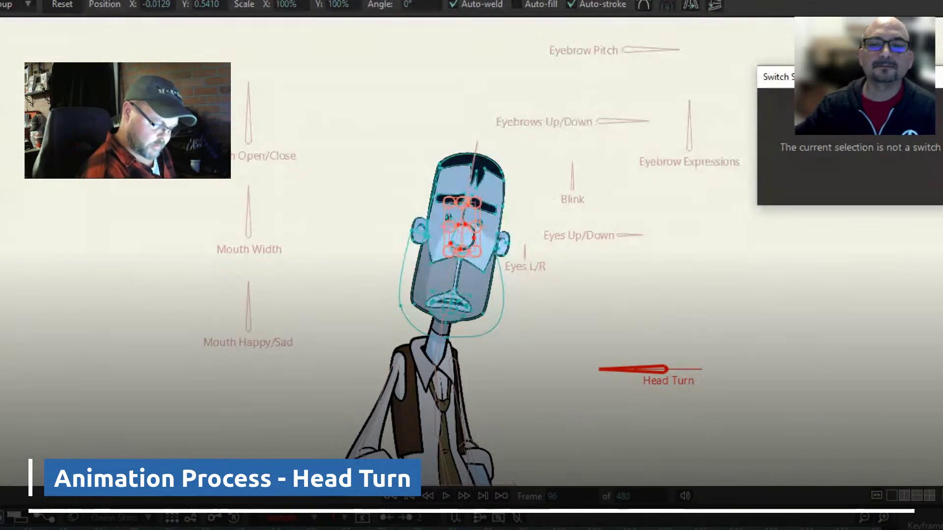
pyautogui.press('space')
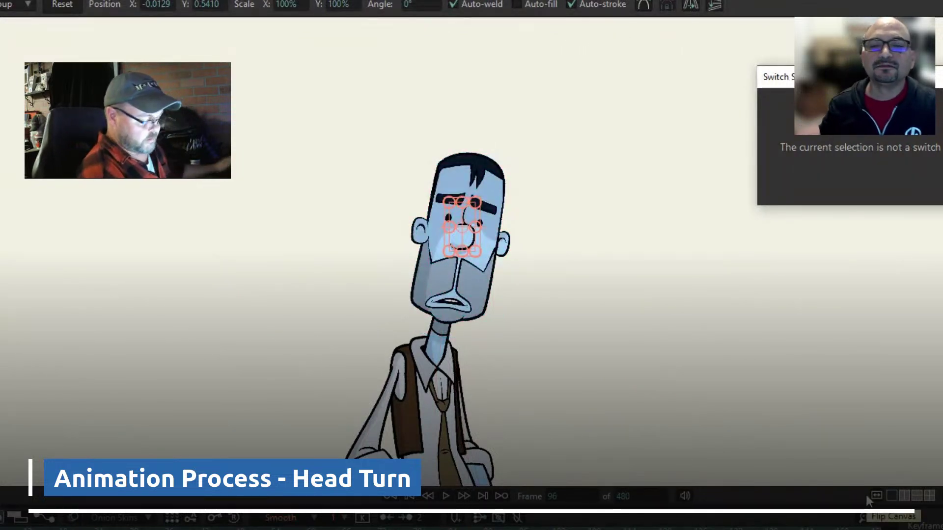
pyautogui.click(876, 496)
pyautogui.press('Return')
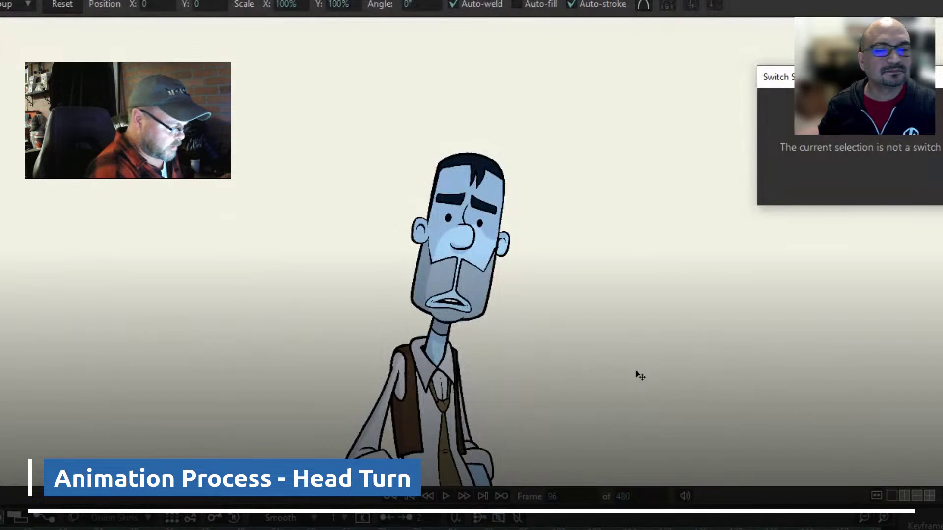
pyautogui.hotkey('ctrl', 'z')
pyautogui.hotkey('ctrl', 'z')
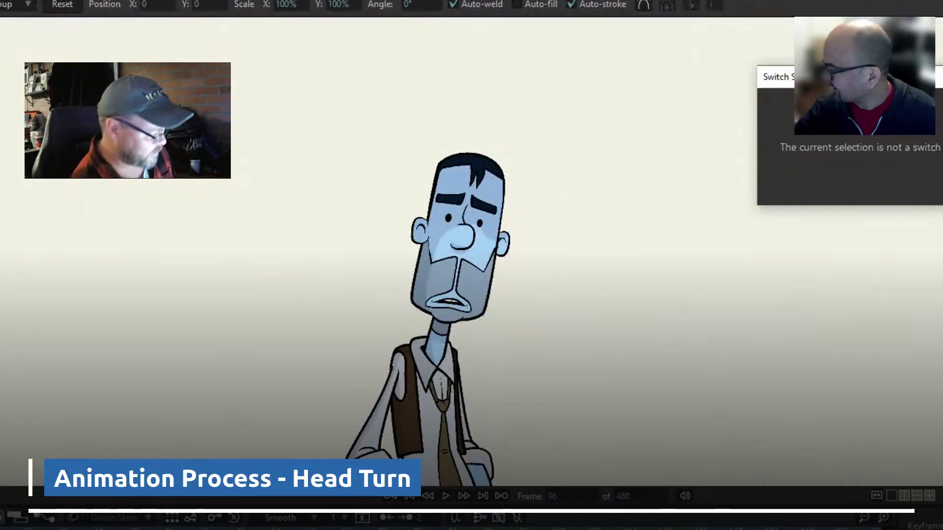
pyautogui.press('z')
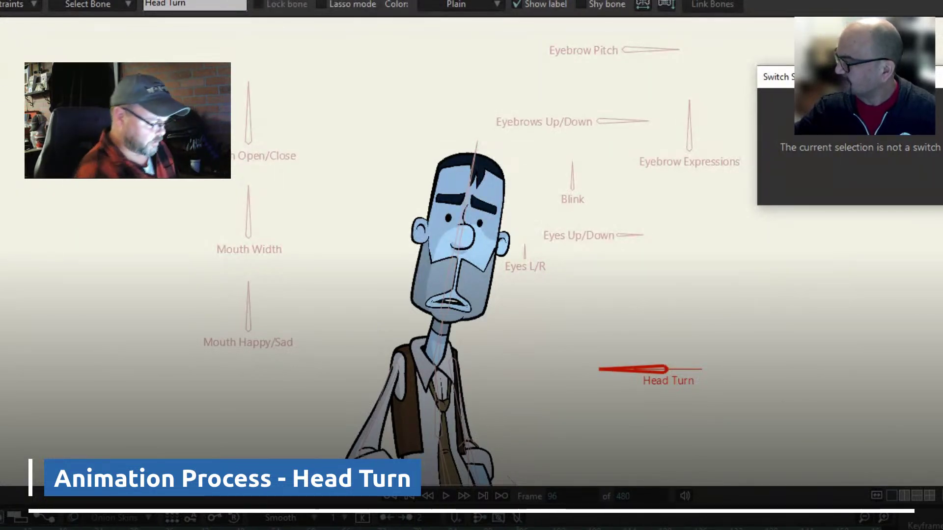
# Return to frame 0 and swing the Head Turn and Mouth Open/Close bones to test how the face deforms
pyautogui.press('Home')
pyautogui.hotkey('shift', 'ctrl', 'Left')
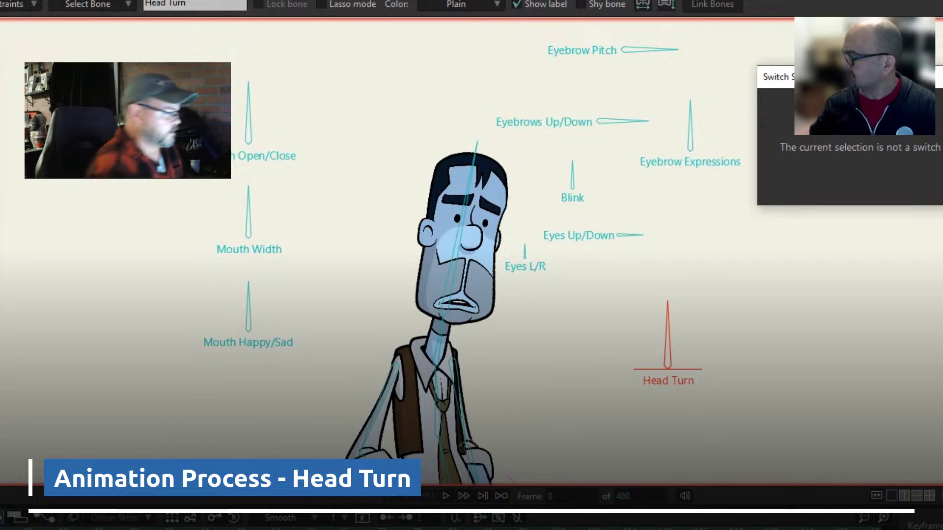
pyautogui.press('z')
pyautogui.moveTo(670, 326)
pyautogui.mouseDown()
pyautogui.moveTo(600, 369)
pyautogui.moveTo(736, 368)
pyautogui.moveTo(726, 335)
pyautogui.moveTo(628, 313)
pyautogui.moveTo(619, 323)
pyautogui.moveTo(708, 314)
pyautogui.moveTo(737, 367)
pyautogui.moveTo(600, 369)
pyautogui.moveTo(735, 347)
pyautogui.moveTo(644, 304)
pyautogui.moveTo(635, 309)
pyautogui.moveTo(659, 301)
pyautogui.moveTo(615, 324)
pyautogui.moveTo(640, 305)
pyautogui.moveTo(614, 370)
pyautogui.moveTo(728, 338)
pyautogui.moveTo(628, 316)
pyautogui.moveTo(600, 369)
pyautogui.moveTo(735, 367)
pyautogui.moveTo(604, 347)
pyautogui.moveTo(705, 312)
pyautogui.moveTo(686, 304)
pyautogui.moveTo(600, 368)
pyautogui.moveTo(712, 317)
pyautogui.moveTo(736, 369)
pyautogui.mouseUp()
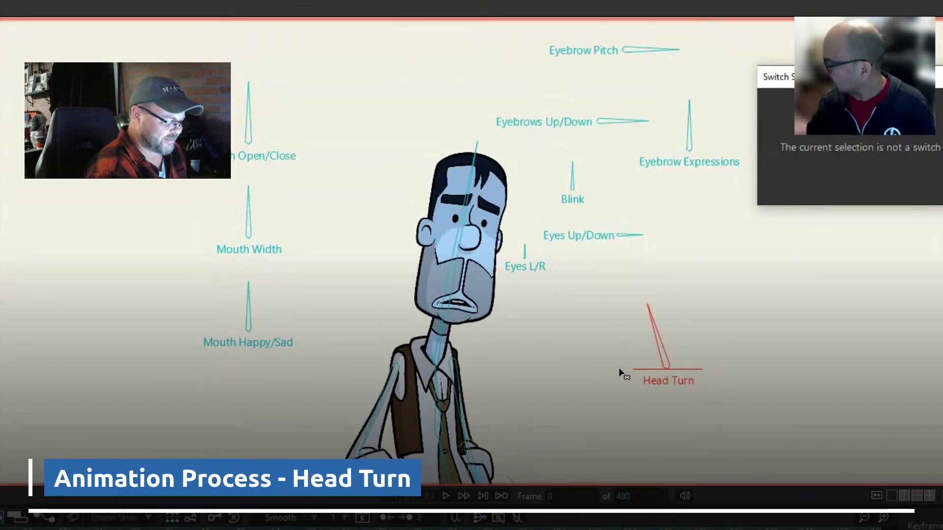
pyautogui.moveTo(245, 90); pyautogui.dragTo(306, 143)
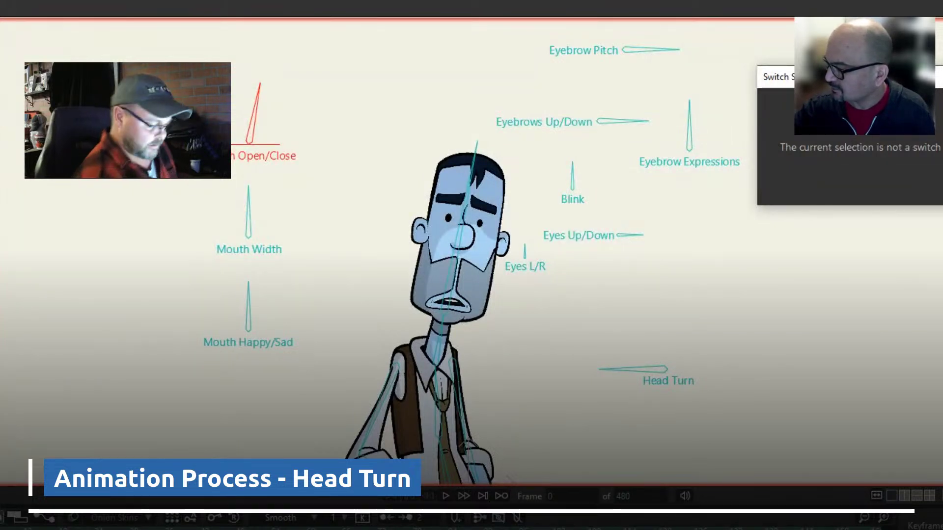
# At frame 48, rotate the Head Turn bone fully to one side and open the mouth fully with the Mouth Open/Close bone
pyautogui.press('space')
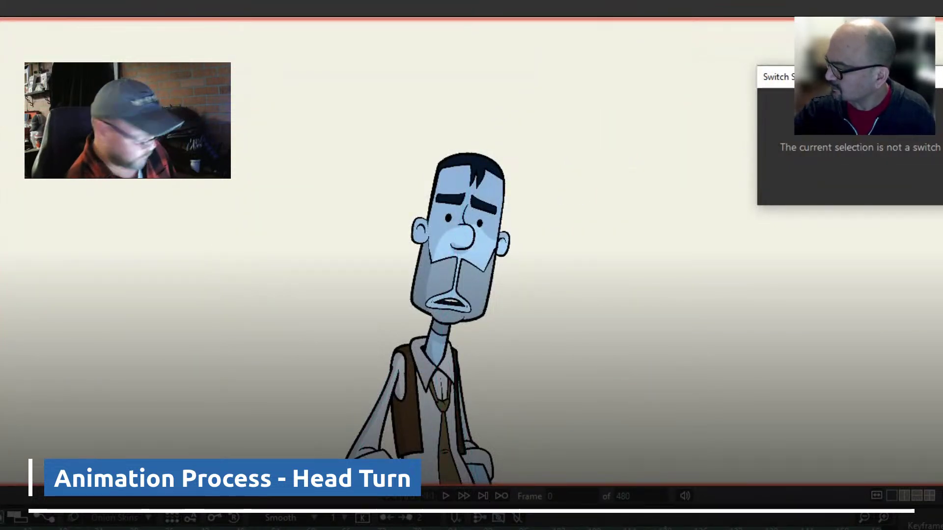
pyautogui.press('space')
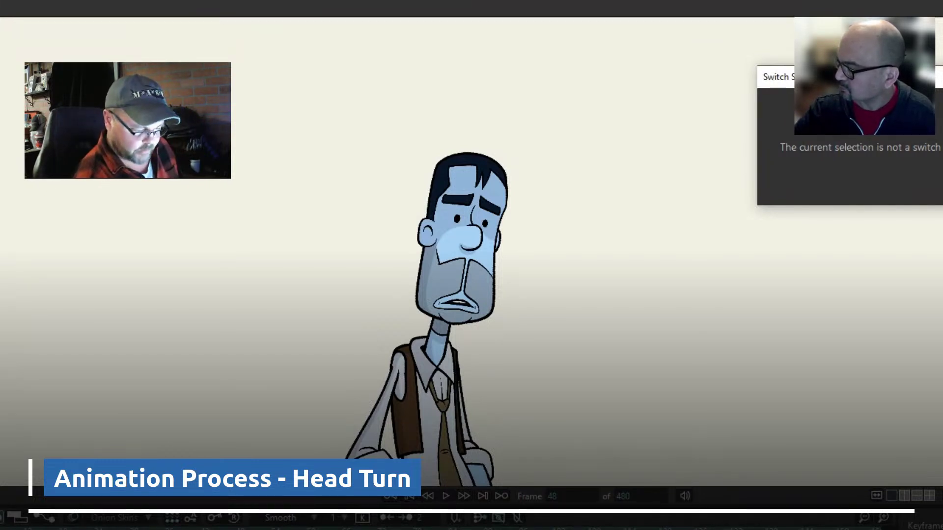
pyautogui.press('t')
pyautogui.moveTo(670, 317); pyautogui.dragTo(616, 369)
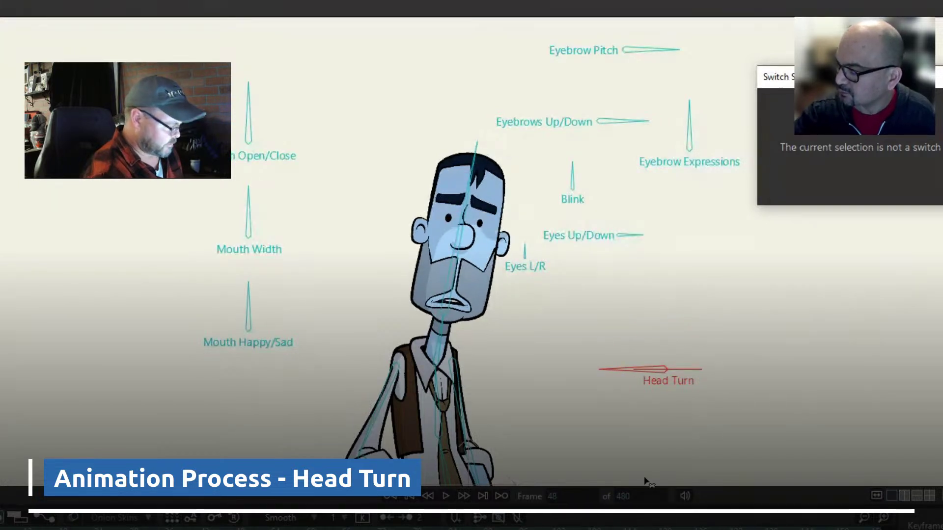
pyautogui.moveTo(248, 89); pyautogui.dragTo(248, 92)
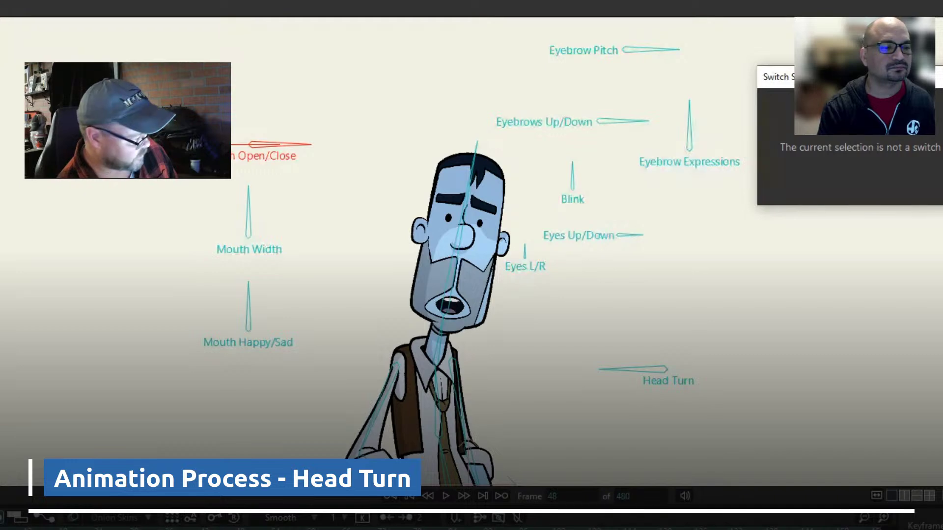
# Go back and forth through the frames up to 48 to examine the jaw and its shading outline during the open-mouth head turn
pyautogui.press('g')
pyautogui.scroll(5, 621, 357)
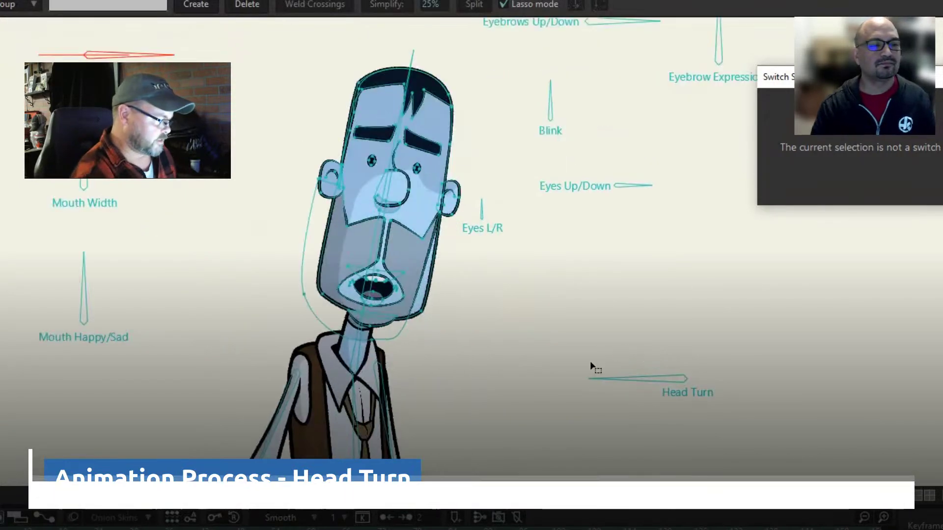
pyautogui.moveTo(533, 313); pyautogui.dragTo(660, 294)
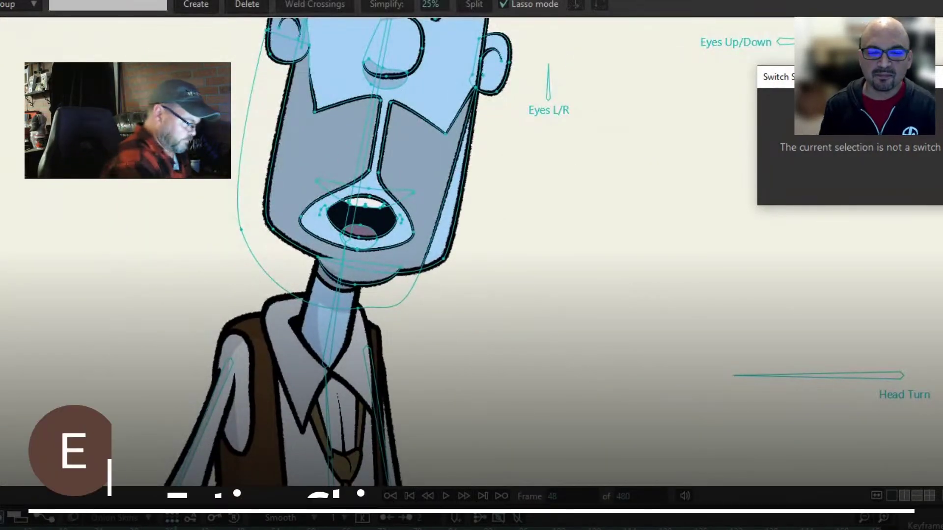
pyautogui.moveTo(240, 528); pyautogui.dragTo(134, 529)
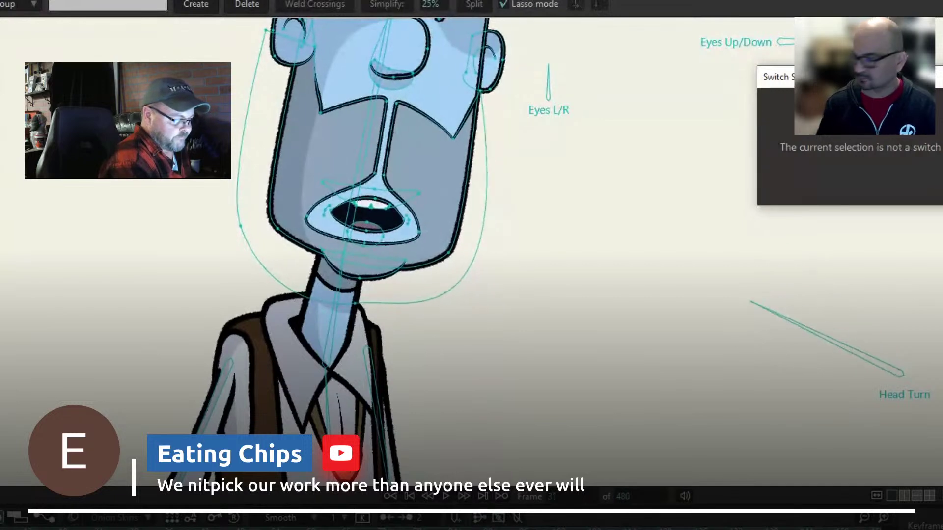
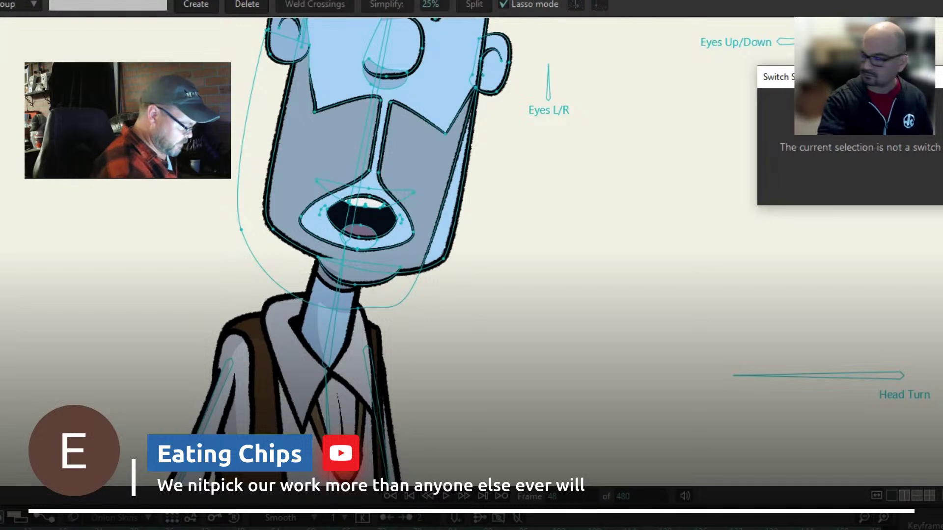
pyautogui.press(',')
pyautogui.press(',')
pyautogui.press(',')
pyautogui.press(',')
pyautogui.press(',')
pyautogui.press(',')
pyautogui.press(',')
pyautogui.press(',')
pyautogui.press(',')
pyautogui.press(',')
pyautogui.press(',')
pyautogui.press(',')
pyautogui.press(',')
pyautogui.press(',')
pyautogui.press(',')
pyautogui.press(',')
pyautogui.press(',')
pyautogui.press(',')
pyautogui.press(',')
pyautogui.press(',')
pyautogui.press('Right')
pyautogui.press('Right')
pyautogui.press('Right')
pyautogui.press('Right')
pyautogui.press('Right')
pyautogui.press('Right')
pyautogui.press('Right')
pyautogui.press('Right')
pyautogui.press('Right')
pyautogui.press('Right')
pyautogui.press('Right')
pyautogui.press('Right')
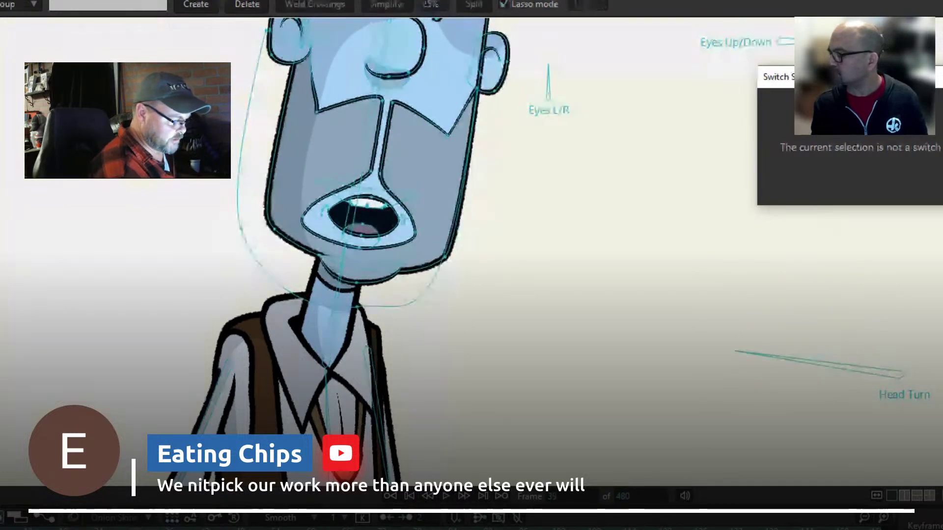
pyautogui.press('Left')
pyautogui.press('Left')
pyautogui.press('Left')
pyautogui.press('Left')
pyautogui.press('Left')
pyautogui.press('Left')
pyautogui.press('Left')
pyautogui.press('Left')
pyautogui.press('Left')
pyautogui.press('Left')
pyautogui.press('Left')
pyautogui.press('Left')
pyautogui.press('Right')
pyautogui.press('Right')
pyautogui.press('Right')
pyautogui.press('Right')
pyautogui.press('Right')
pyautogui.press('Right')
pyautogui.press('Right')
pyautogui.press('Right')
pyautogui.press('Right')
pyautogui.press('Right')
pyautogui.press('Right')
pyautogui.press('Right')
pyautogui.press('.')
pyautogui.press('.')
pyautogui.press('.')
pyautogui.press('.')
pyautogui.press('.')
pyautogui.press('.')
pyautogui.press('.')
pyautogui.press('.')
pyautogui.press('.')
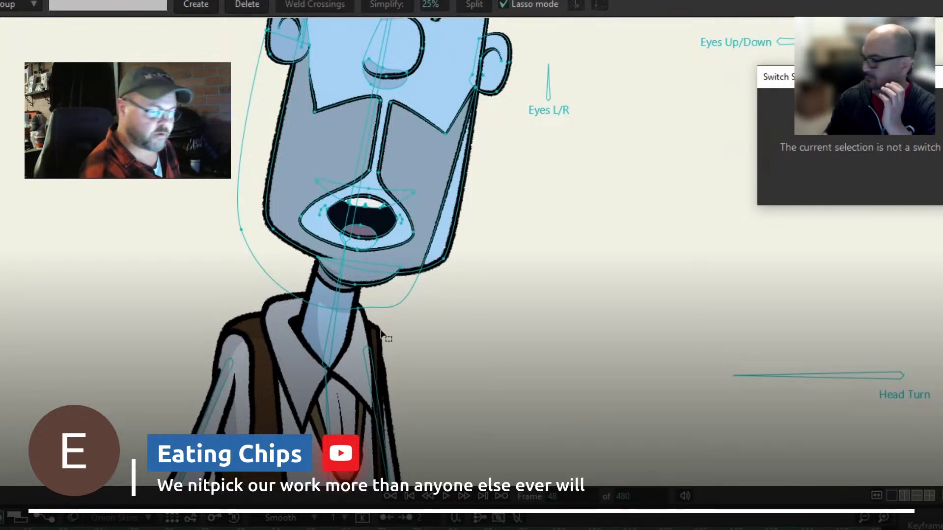
# Lengthen the curvature handle of the face shading outline so its curve sits further outside the jaw in the open-mouth turned pose
pyautogui.press('Home')
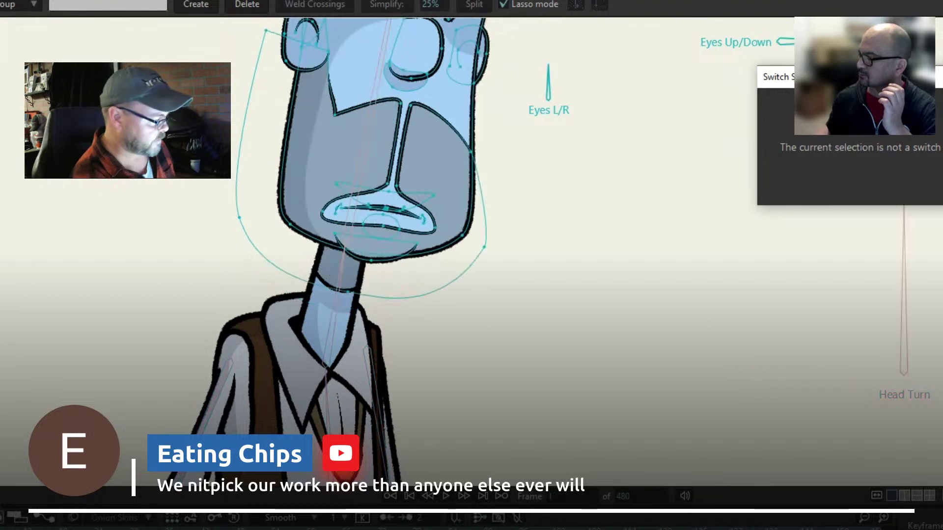
pyautogui.press('space')
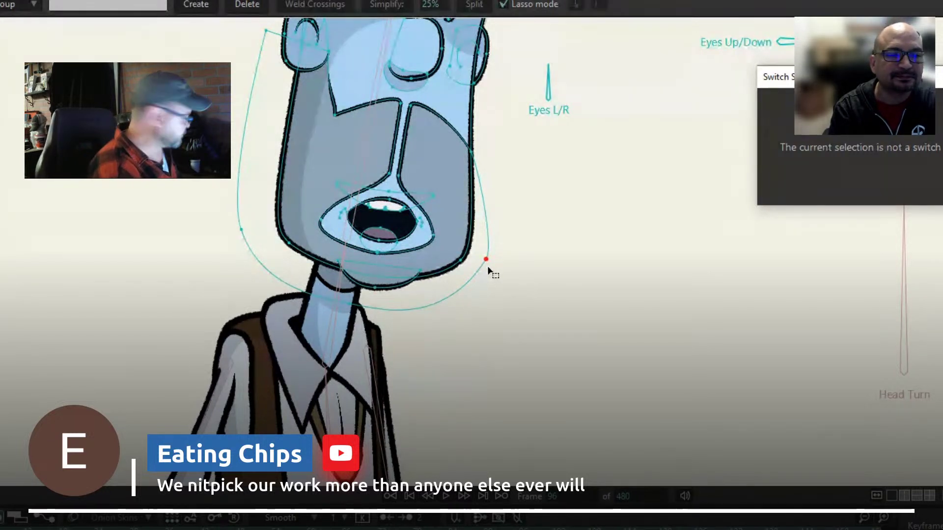
pyautogui.press('c')
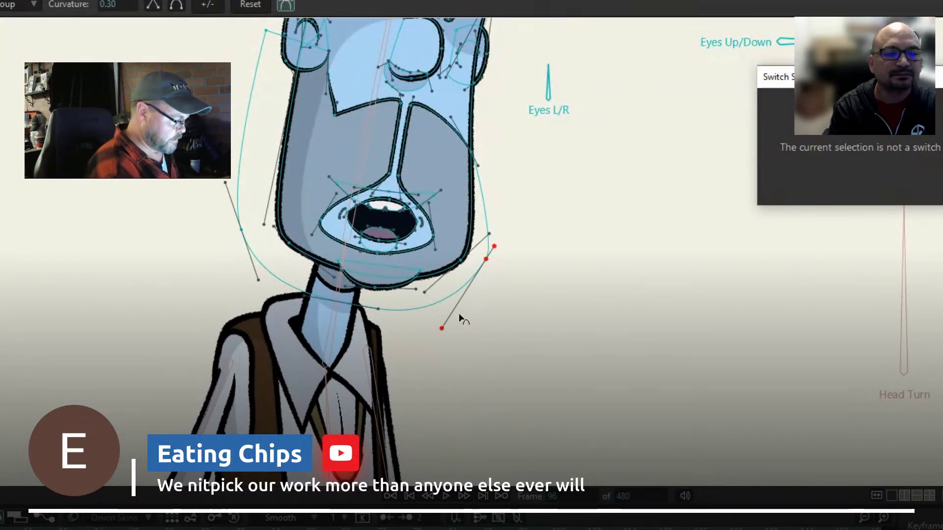
pyautogui.moveTo(441, 328); pyautogui.dragTo(504, 379)
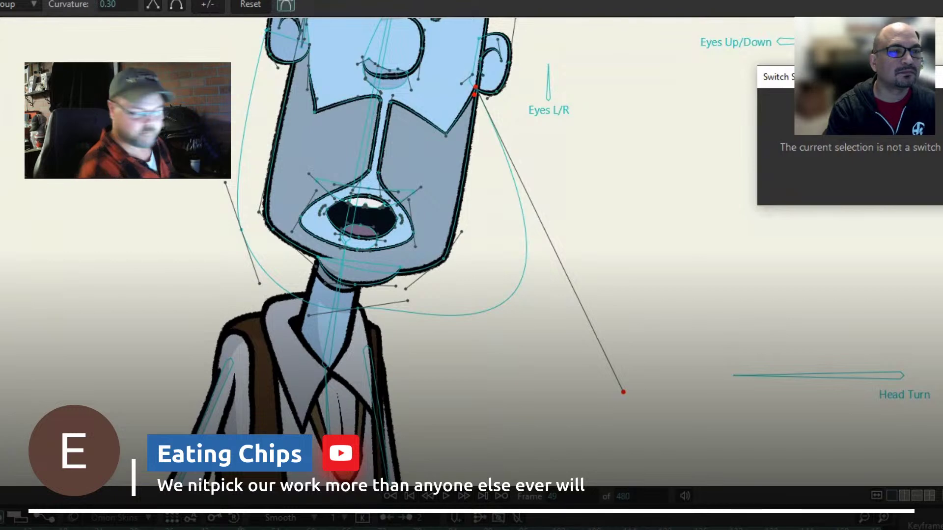
# At frame 96 of the Head Turn action, lasso the mouth and chin points, rotate them slightly clockwise and shift them left
pyautogui.scroll(-3, 587, 274)
pyautogui.moveTo(649, 247); pyautogui.dragTo(622, 289)
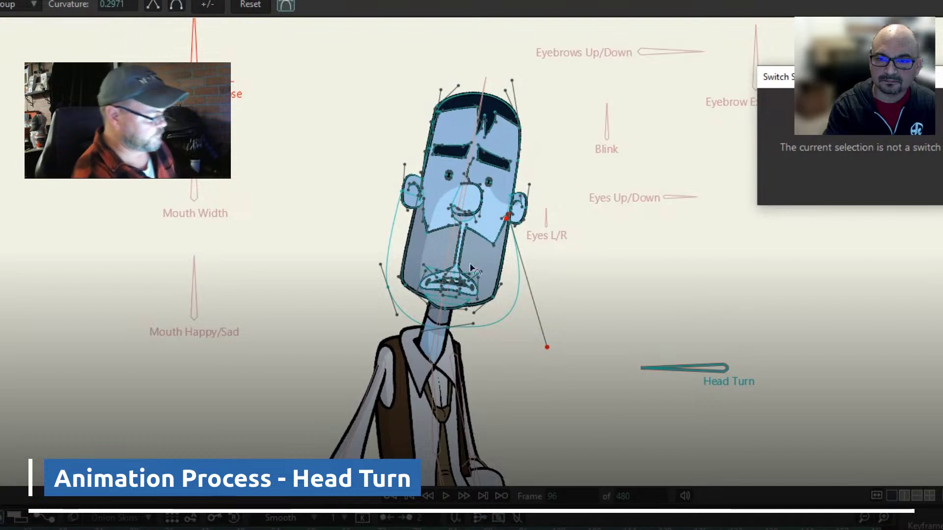
pyautogui.scroll(10, 449, 337)
pyautogui.moveTo(508, 311); pyautogui.dragTo(570, 386)
pyautogui.scroll(-3, 671, 339)
pyautogui.moveTo(744, 350); pyautogui.dragTo(695, 345)
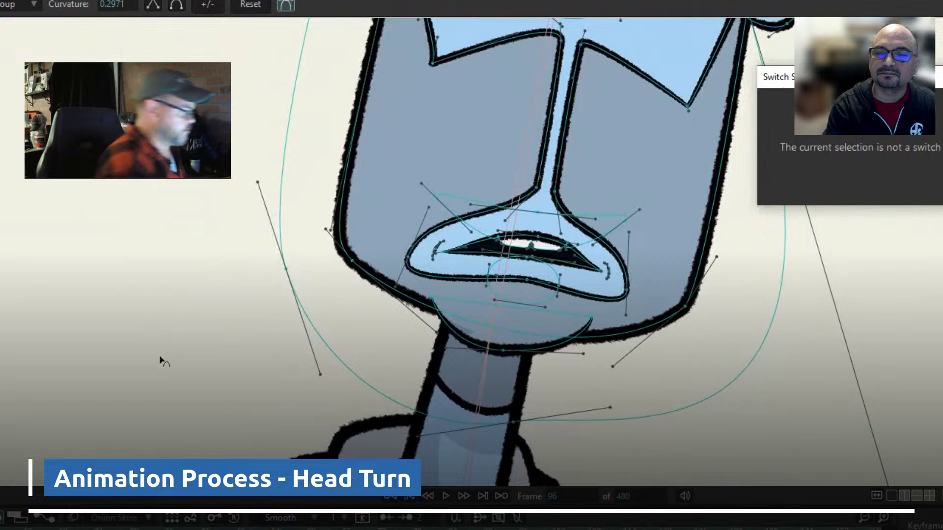
pyautogui.press('g')
pyautogui.moveTo(464, 156)
pyautogui.mouseDown()
pyautogui.moveTo(387, 212)
pyautogui.moveTo(397, 283)
pyautogui.mouseUp()
pyautogui.moveTo(535, 376)
pyautogui.mouseDown()
pyautogui.moveTo(592, 351)
pyautogui.moveTo(654, 292)
pyautogui.moveTo(634, 172)
pyautogui.mouseUp()
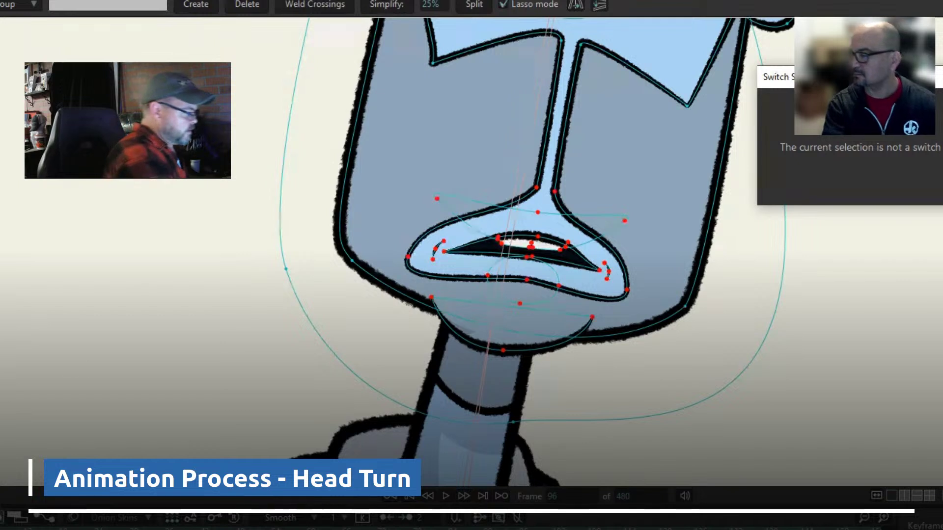
pyautogui.press('t')
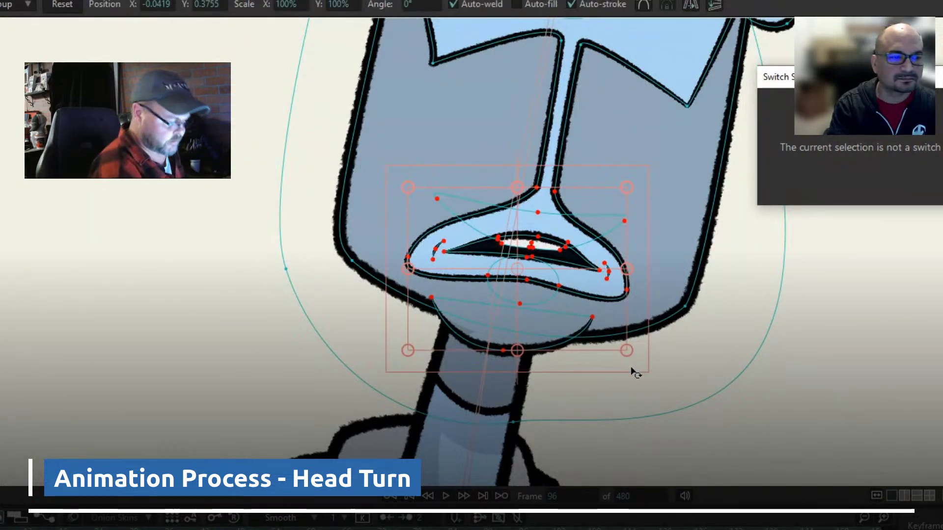
pyautogui.moveTo(636, 365); pyautogui.dragTo(638, 364)
pyautogui.moveTo(610, 325); pyautogui.dragTo(604, 322)
pyautogui.moveTo(635, 350); pyautogui.dragTo(635, 353)
pyautogui.click(626, 407)
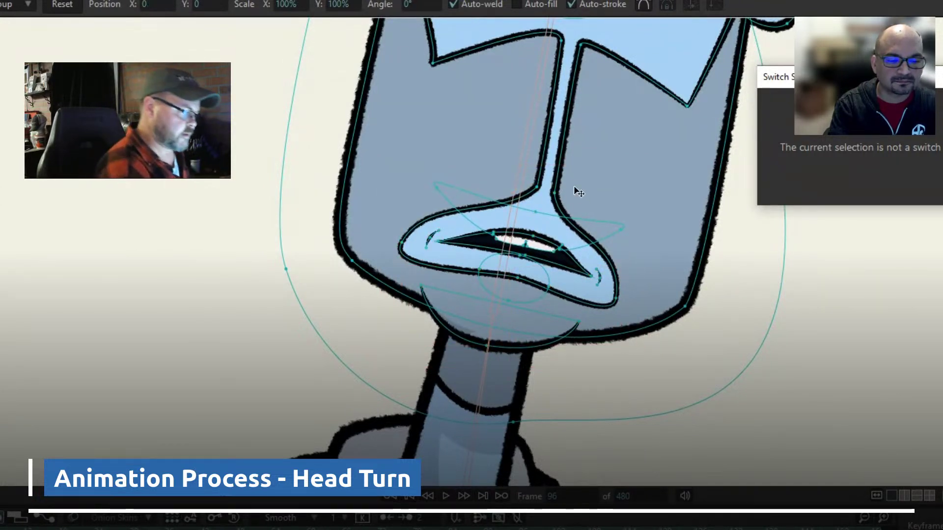
# Shift the two points where the philtrum meets the upper lip slightly left to realign them with the tilted mouth
pyautogui.moveTo(579, 183)
pyautogui.mouseDown()
pyautogui.moveTo(596, 191)
pyautogui.moveTo(574, 177)
pyautogui.moveTo(562, 192)
pyautogui.mouseUp()
pyautogui.hotkey('ctrl', 'z')
pyautogui.press('g')
pyautogui.press('t')
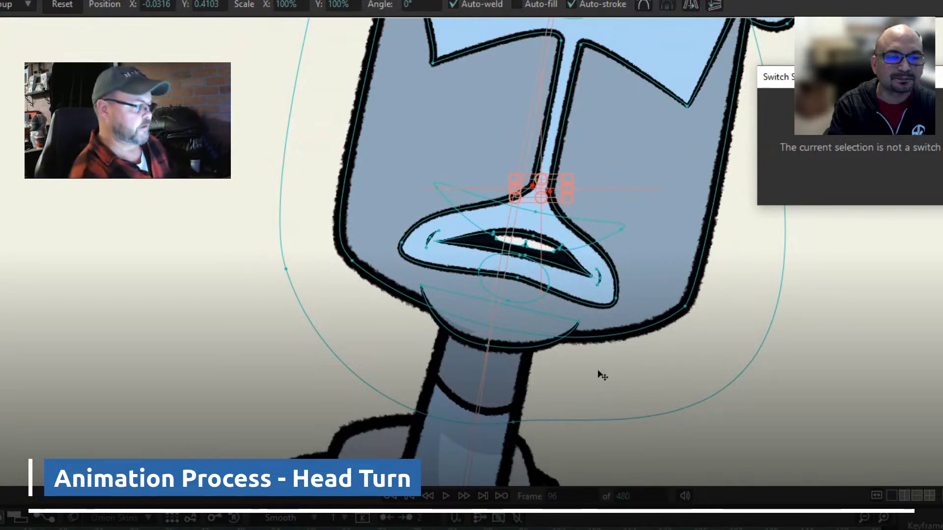
# At frame 96 of the Mouth Open/Close action, raise both end points of the chin line beneath the open mouth
pyautogui.scroll(-5, 614, 388)
pyautogui.moveTo(734, 312); pyautogui.dragTo(671, 315)
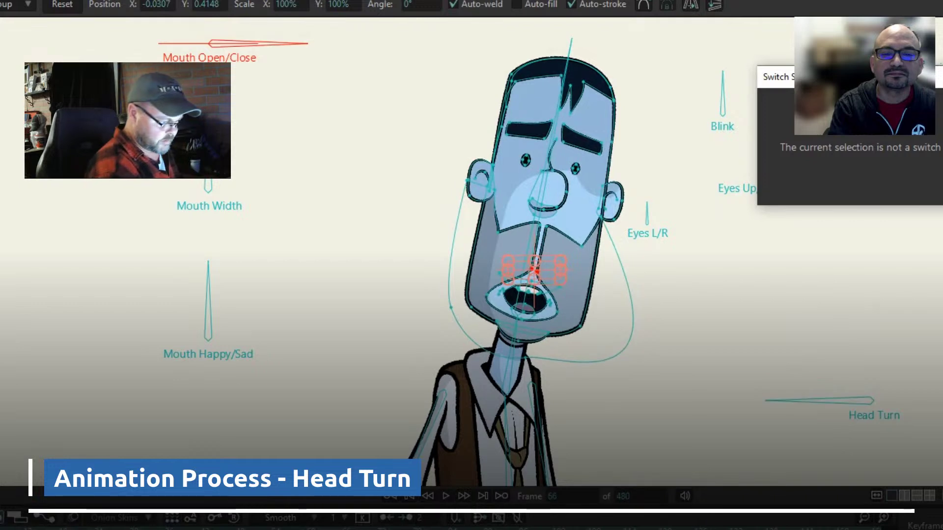
pyautogui.scroll(8, 531, 330)
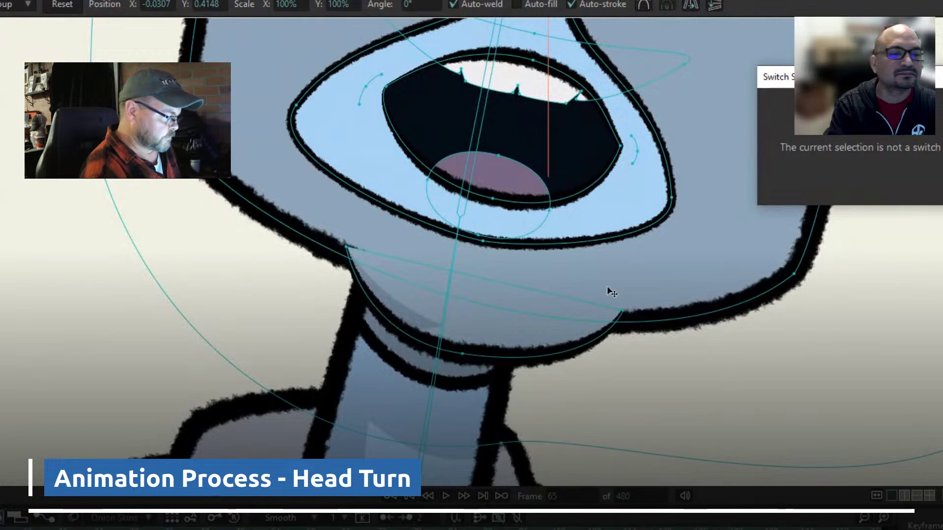
pyautogui.scroll(-2, 483, 307)
pyautogui.scroll(-4, 483, 307)
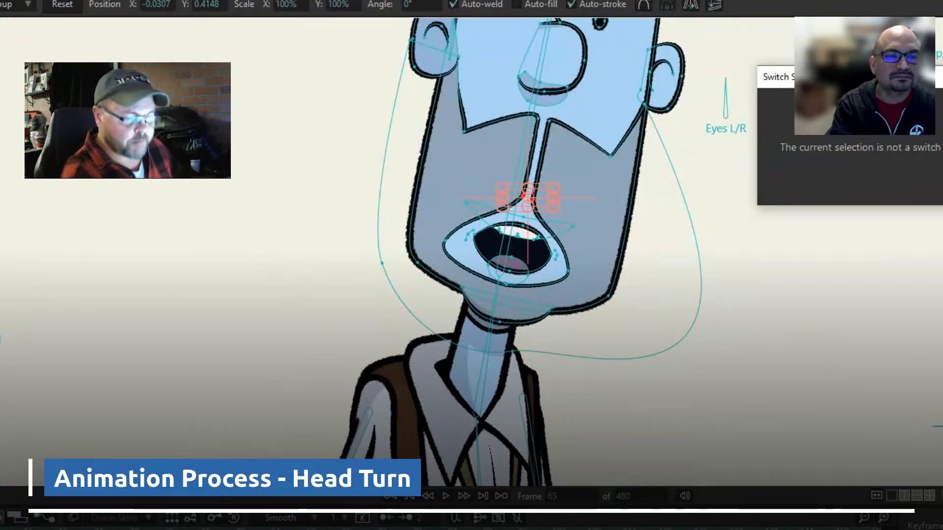
pyautogui.hotkey('shift', 'Left')
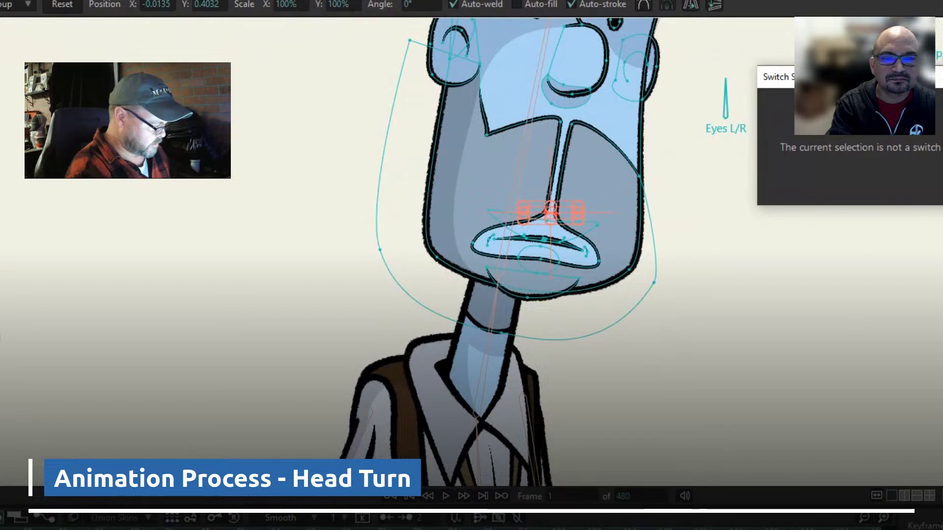
pyautogui.hotkey('shift', 'Right')
pyautogui.scroll(4, 541, 380)
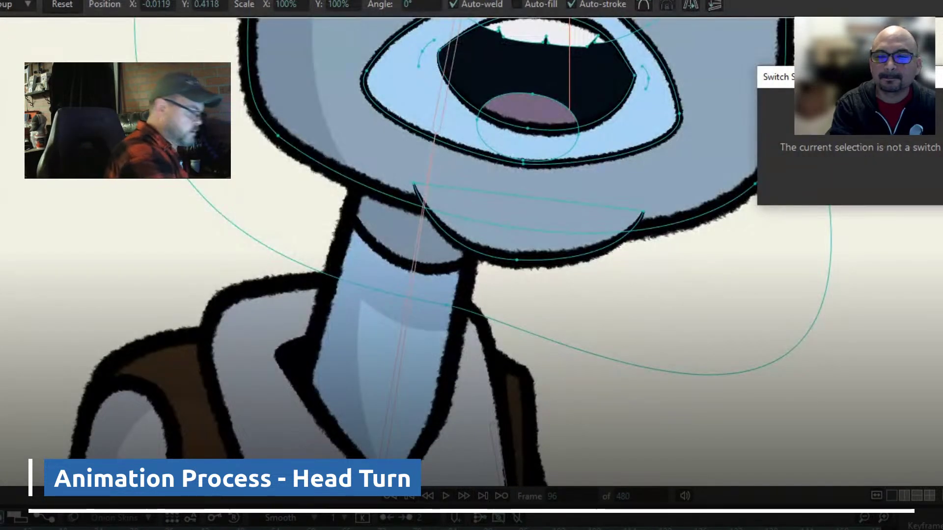
pyautogui.click(414, 185)
pyautogui.moveTo(415, 183)
pyautogui.mouseDown()
pyautogui.moveTo(411, 176)
pyautogui.moveTo(414, 183)
pyautogui.mouseUp()
pyautogui.moveTo(643, 218); pyautogui.dragTo(640, 210)
pyautogui.click(641, 203)
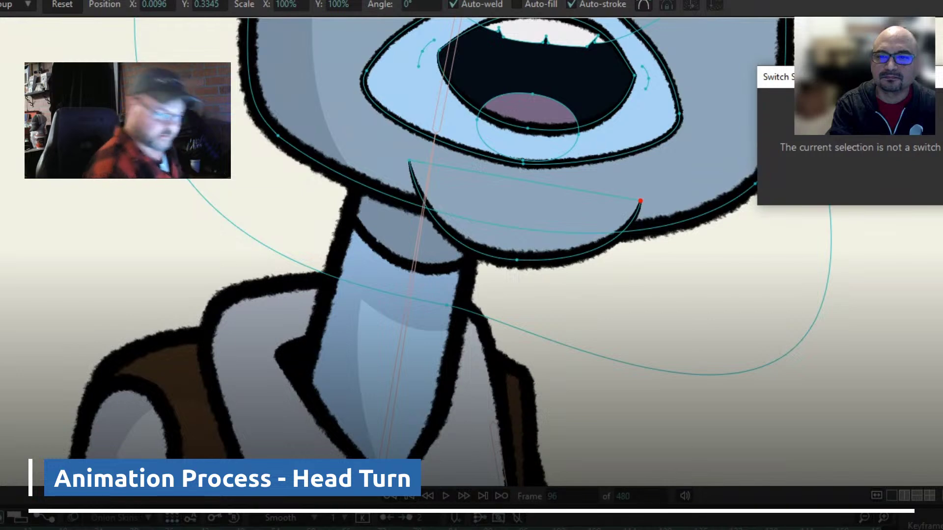
# Examine the chin line in the turned pose at frame 65 and in the Mouth Open/Close action at frames 1, 95 and 96
pyautogui.click(341, 529)
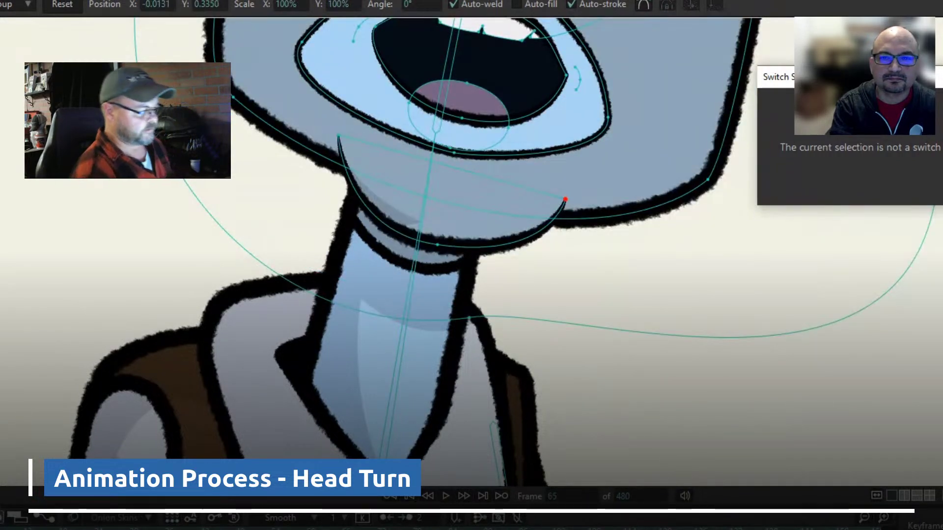
pyautogui.scroll(-8, 623, 251)
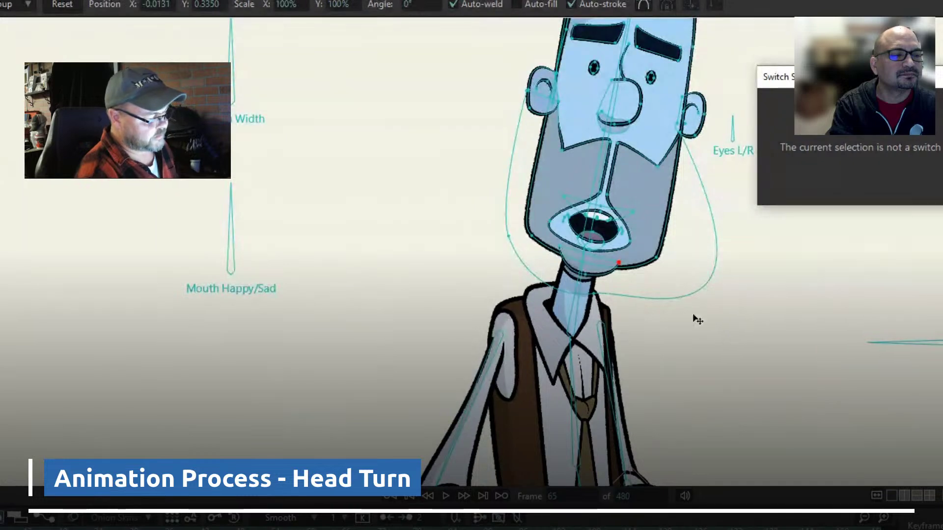
pyautogui.scroll(4, 621, 312)
pyautogui.scroll(2, 624, 313)
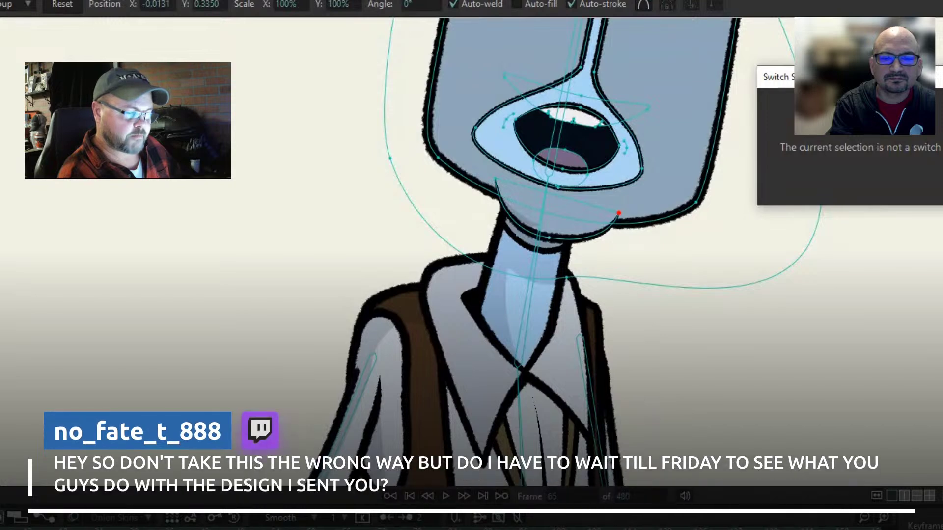
pyautogui.hotkey('ctrl', 'z')
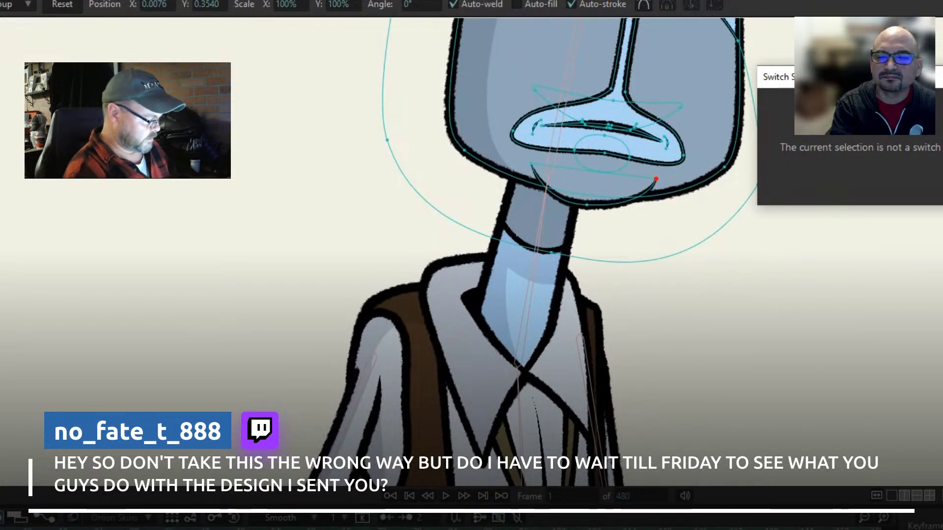
pyautogui.hotkey('ctrl', 'shift', 'z')
pyautogui.press('Left')
pyautogui.press('Left')
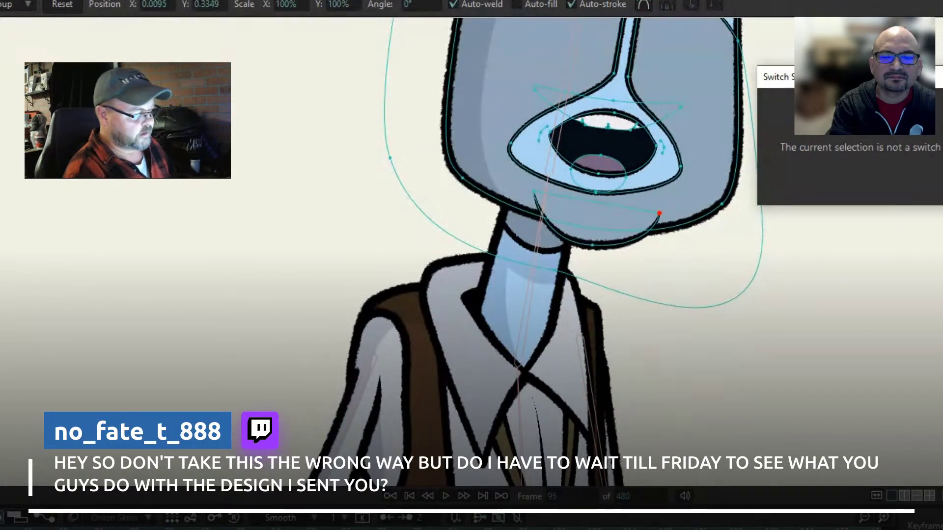
pyautogui.press('.')
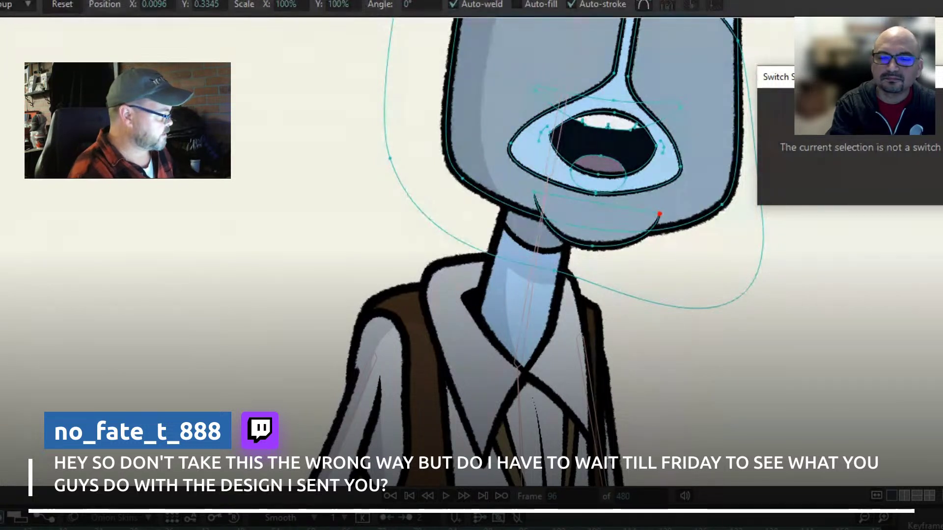
# Select the whole chin line at frame 96 of the Mouth Open/Close action and shift it slightly left
pyautogui.doubleClick(629, 249)
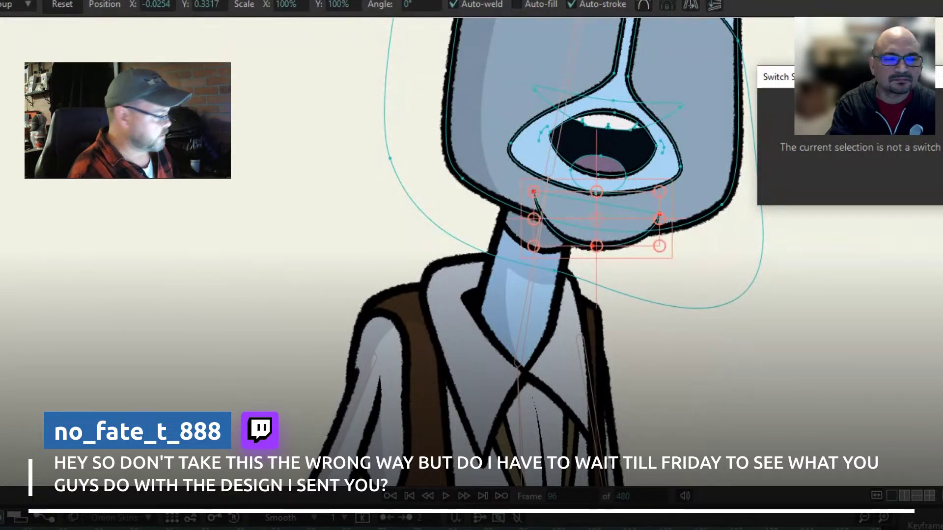
pyautogui.moveTo(642, 235); pyautogui.dragTo(640, 238)
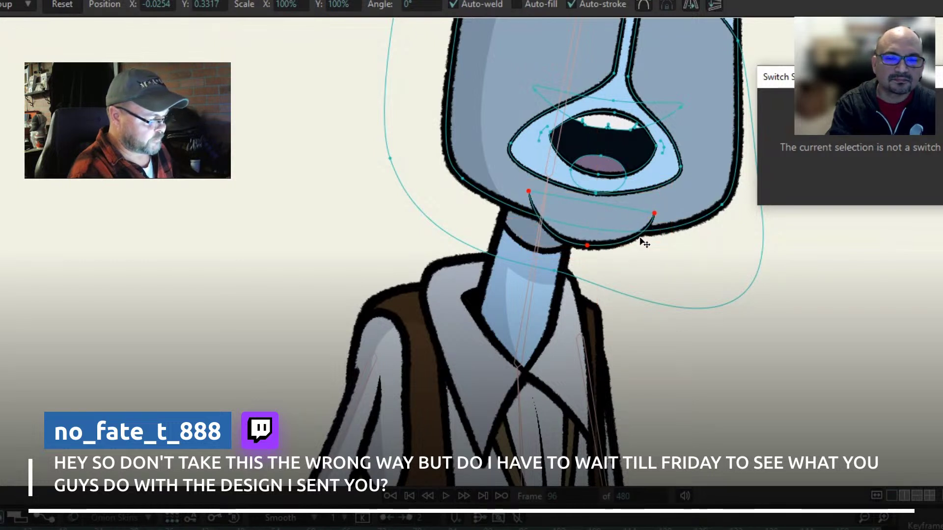
pyautogui.click(645, 242)
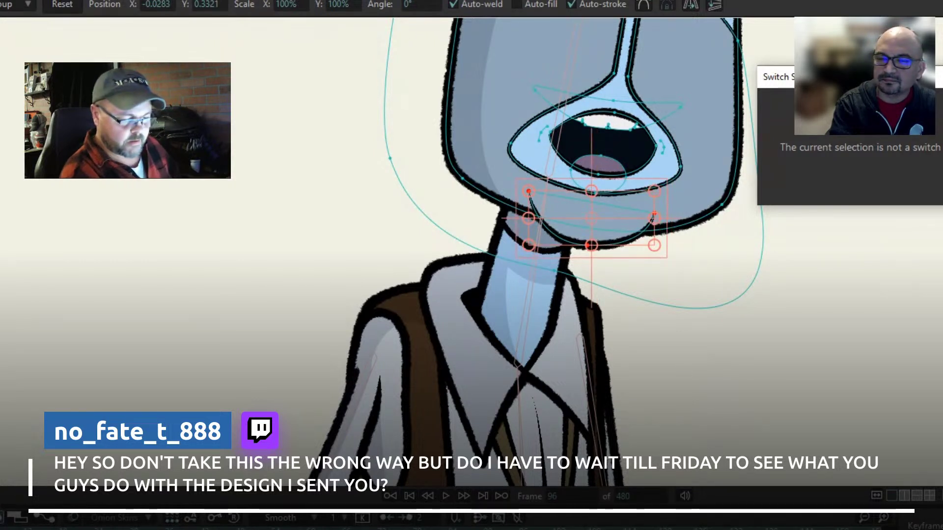
# Examine the chin at frame 97 of the Head Turn action and the open-mouth head turn on the main timeline
pyautogui.hotkey('shift', 'Left')
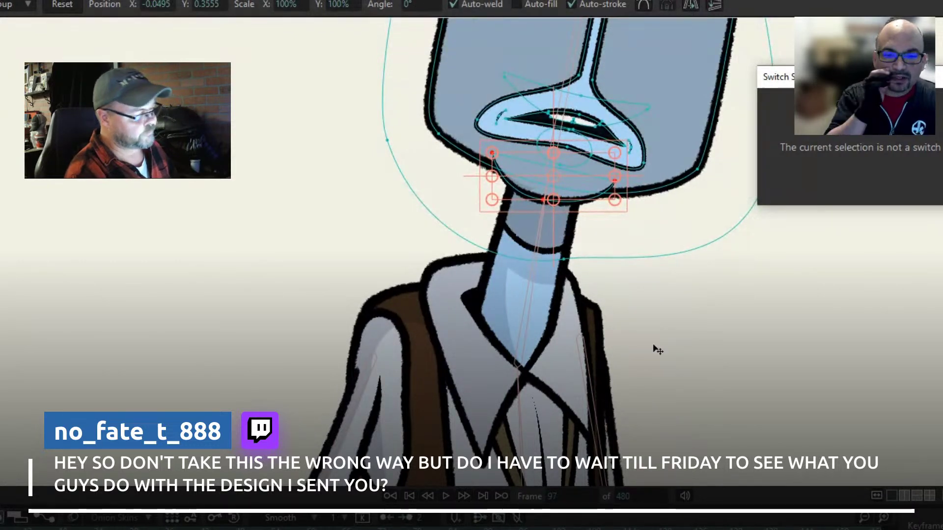
pyautogui.scroll(-5, 642, 301)
pyautogui.scroll(-4, 718, 332)
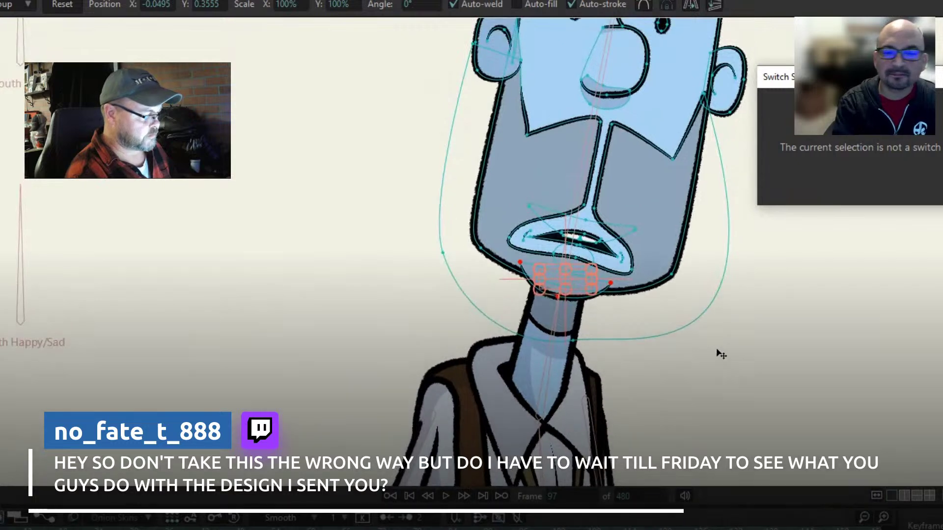
pyautogui.scroll(2, 718, 332)
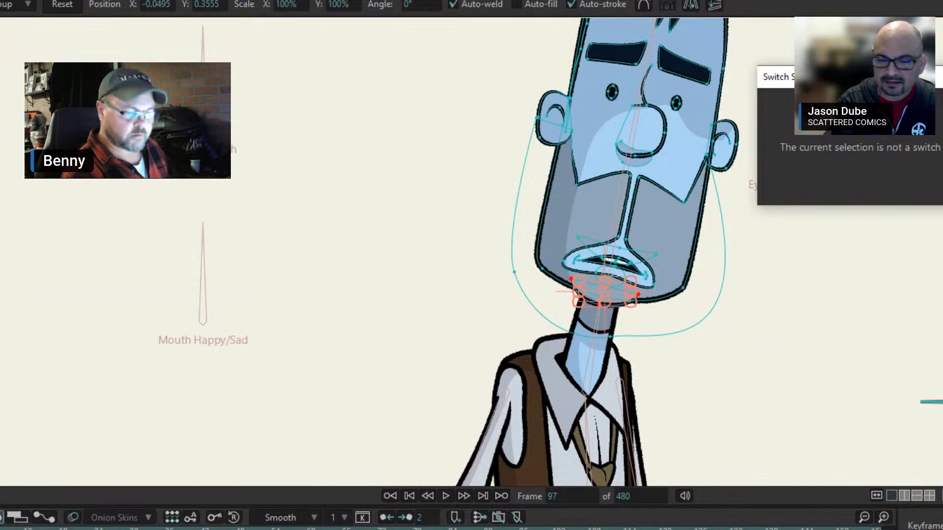
pyautogui.hotkey('ctrl', 'z')
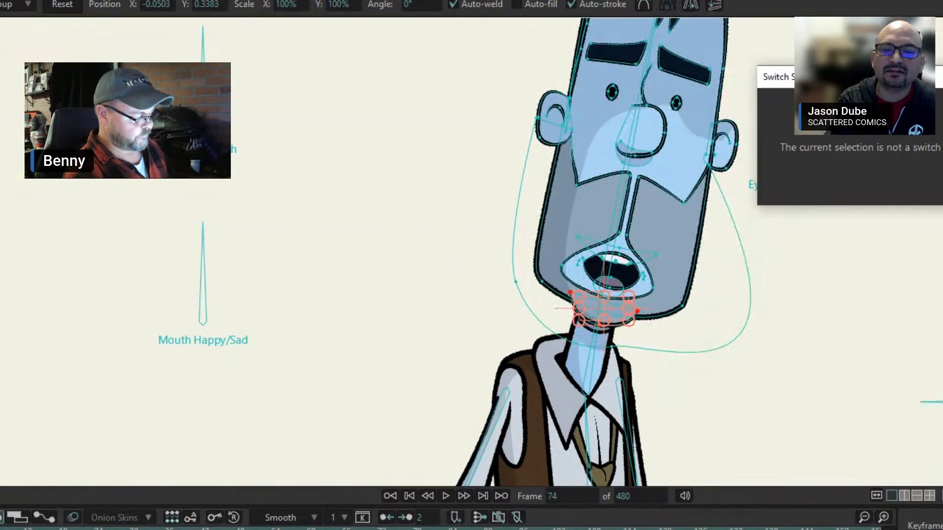
pyautogui.click(922, 495)
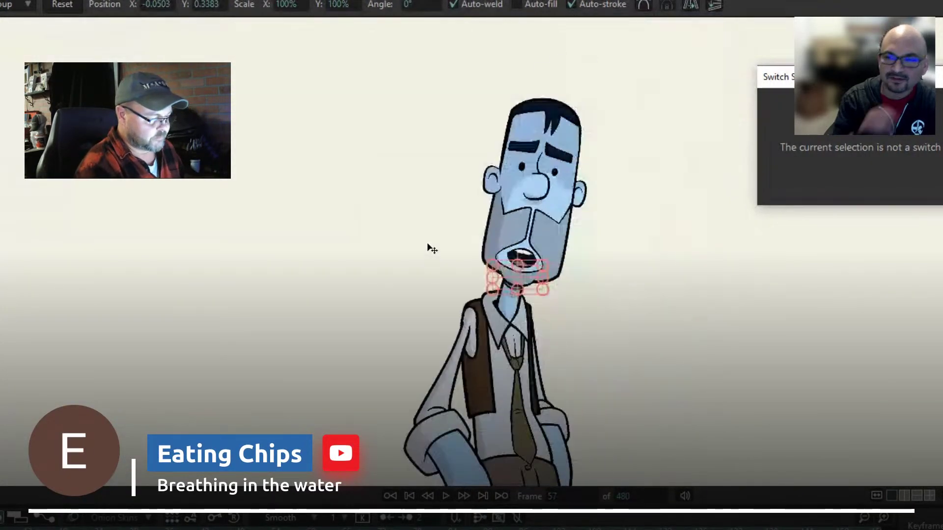
pyautogui.moveTo(428, 248); pyautogui.dragTo(420, 288)
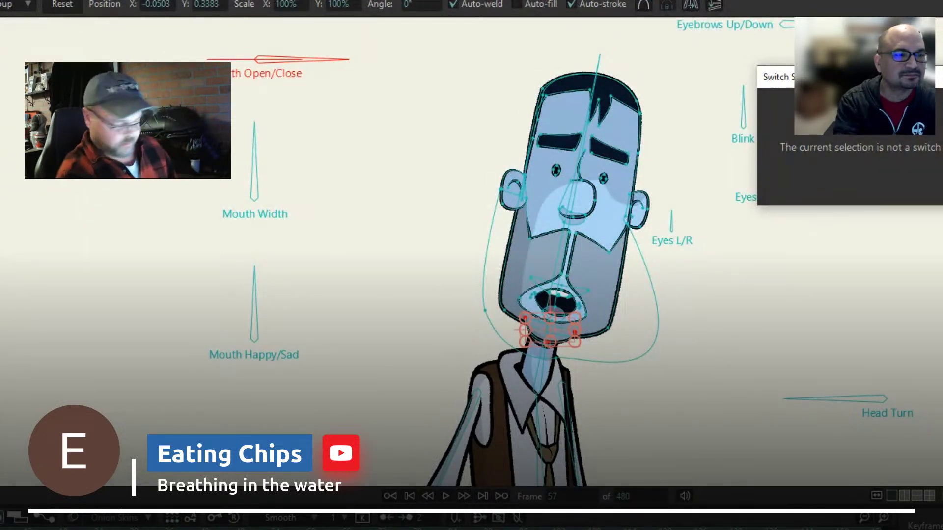
# Step back to frame 48 and rotate the Mouth Width and Mouth Happy/Sad bones to vary the open mouth shape
pyautogui.press('z')
pyautogui.press('Left')
pyautogui.press('Left')
pyautogui.press('Left')
pyautogui.press('Left')
pyautogui.press('Left')
pyautogui.press('Left')
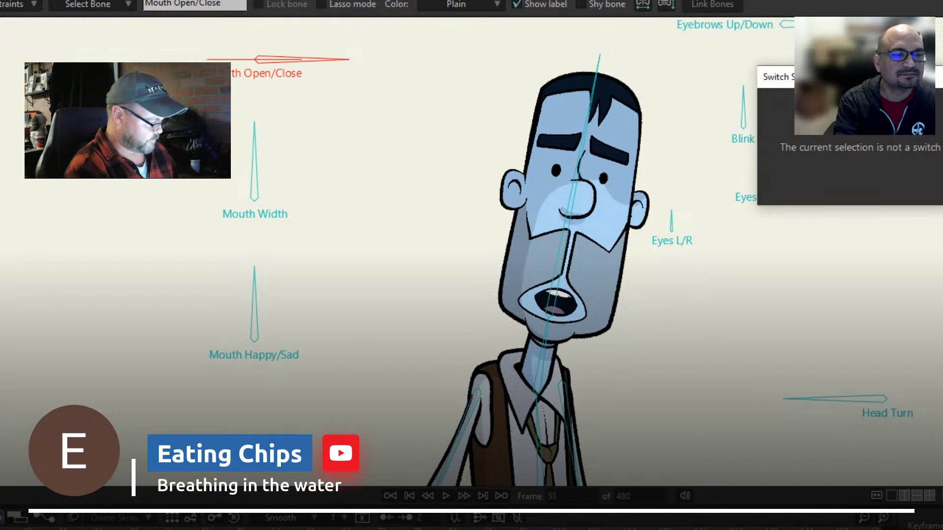
pyautogui.click(255, 152)
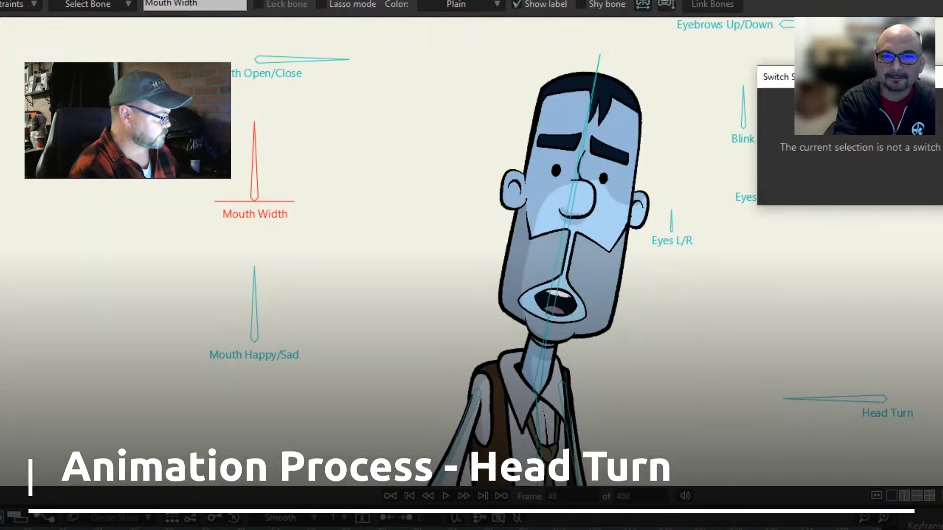
pyautogui.moveTo(254, 153); pyautogui.dragTo(196, 190)
pyautogui.moveTo(262, 278); pyautogui.dragTo(291, 308)
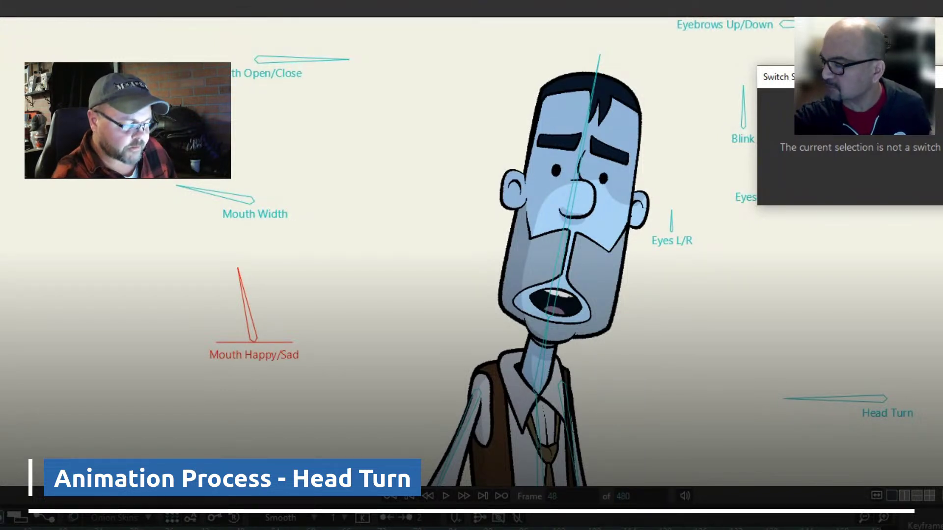
# At frame 96 of the Head Turn action, move the lower jaw corner point on the Eyes L/R side slightly inward and down
pyautogui.hotkey('ctrl', 'shift', 'Left')
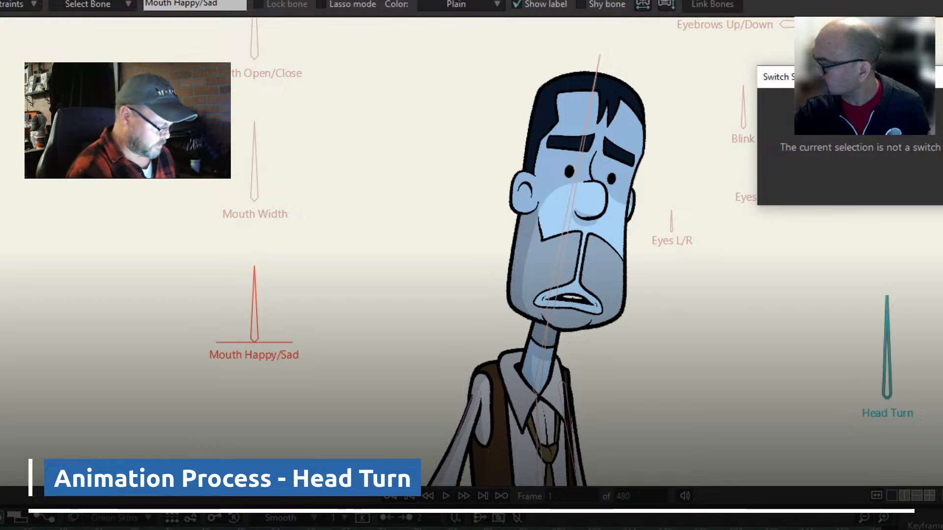
pyautogui.click(524, 528)
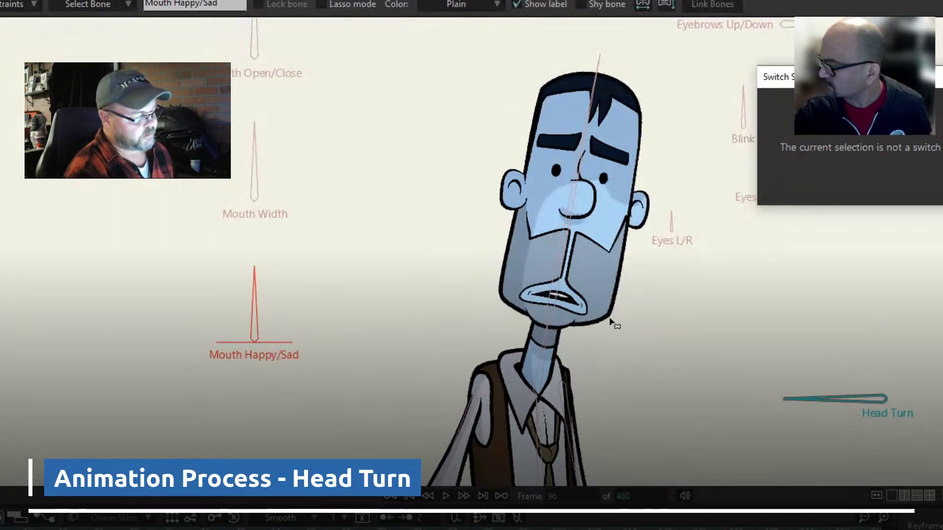
pyautogui.scroll(5, 611, 323)
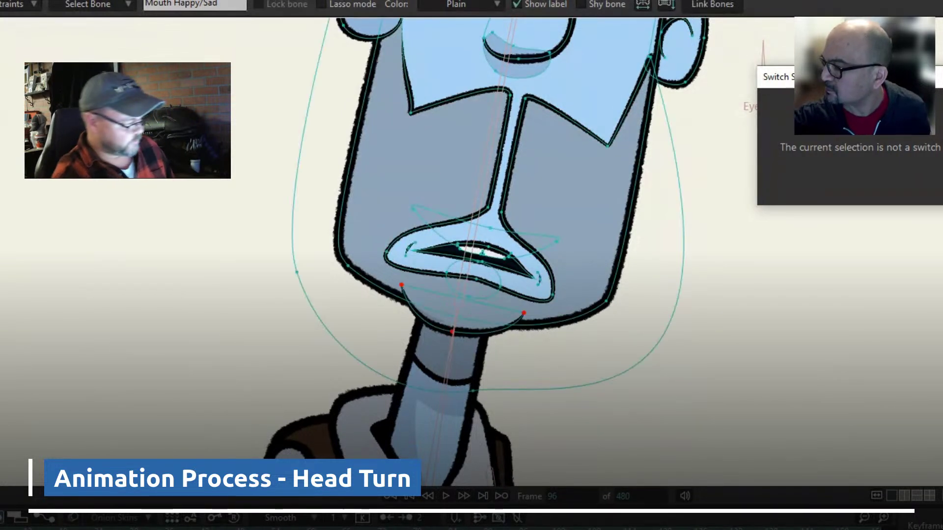
pyautogui.press('t')
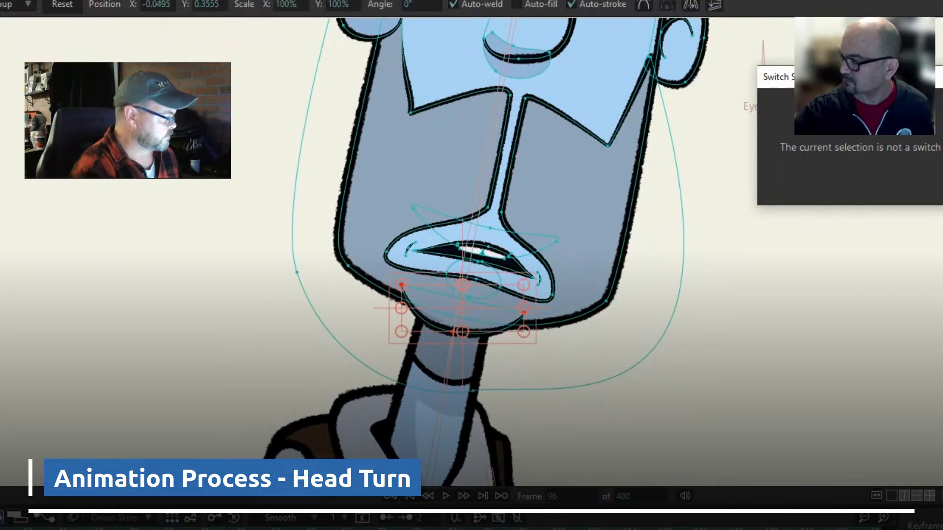
pyautogui.moveTo(607, 304); pyautogui.dragTo(607, 301)
pyautogui.hotkey('ctrl', 'z')
pyautogui.press('Return')
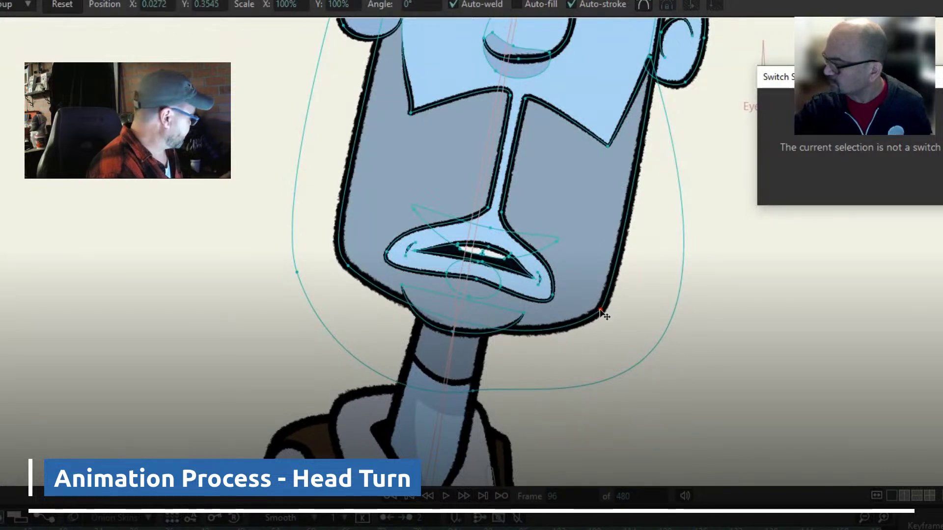
# Adjust both curve handles of the lower jaw corner point with the Curvature tool at frame 96 of the Head Turn action
pyautogui.press('c')
pyautogui.moveTo(545, 354); pyautogui.dragTo(546, 347)
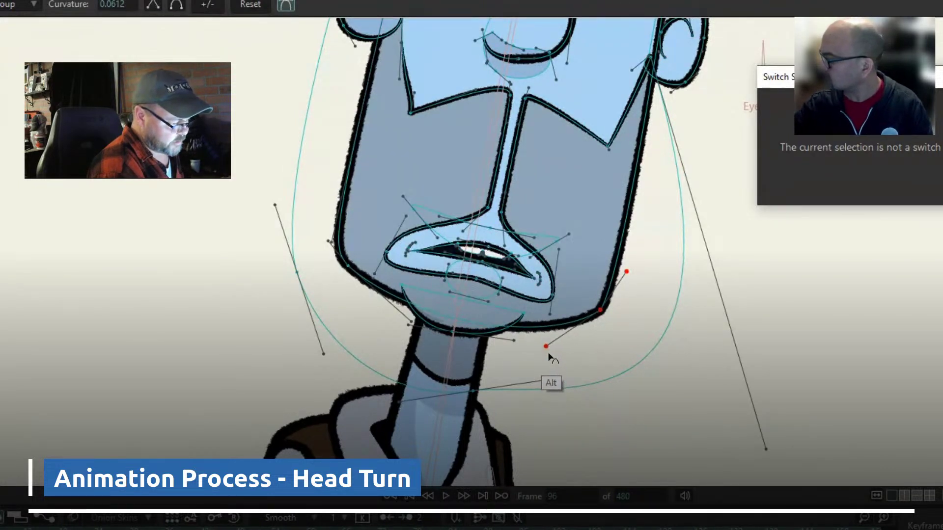
pyautogui.moveTo(626, 272)
pyautogui.mouseDown()
pyautogui.moveTo(624, 295)
pyautogui.moveTo(627, 277)
pyautogui.mouseUp()
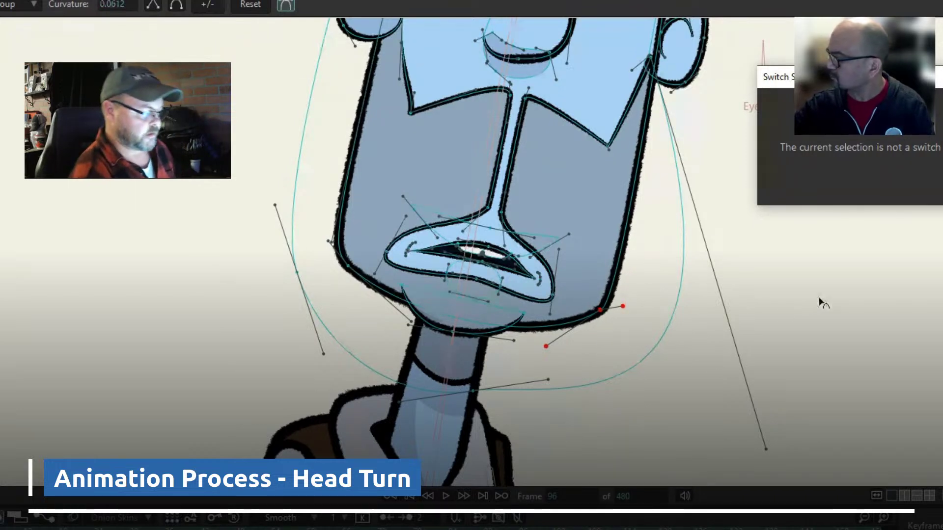
# Check the whole head without overlays, then shorten the chin-side curve handle of the lower jaw corner on the Eyes L/R side
pyautogui.scroll(-3, 924, 321)
pyautogui.moveTo(936, 324); pyautogui.dragTo(754, 352)
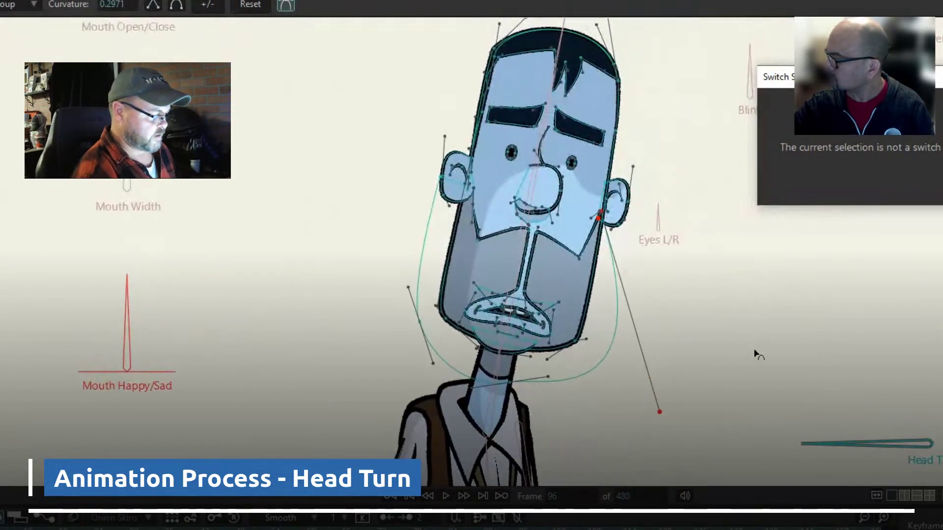
pyautogui.scroll(-1, 754, 355)
pyautogui.press('space')
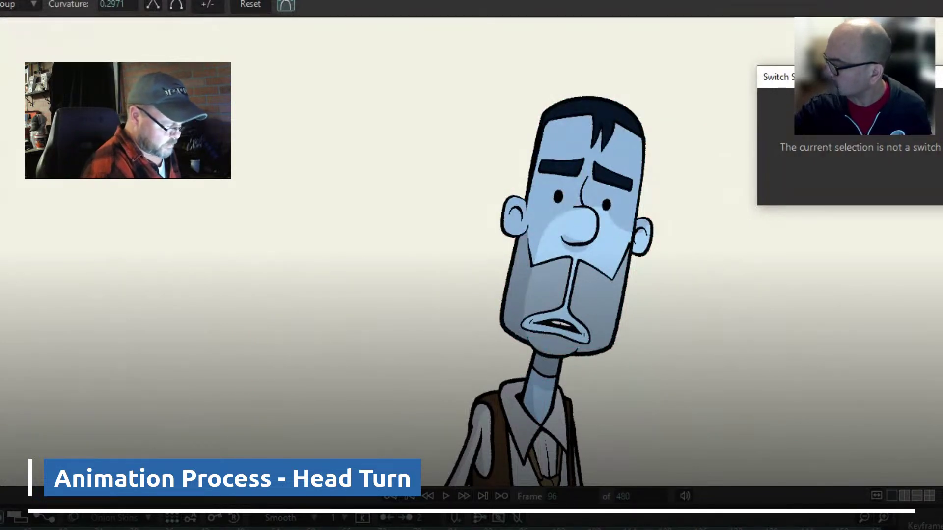
pyautogui.press('space')
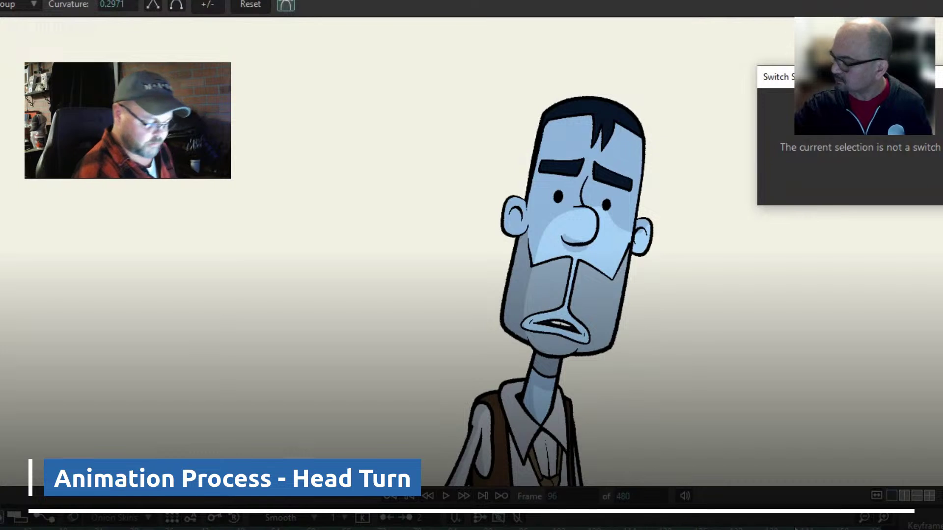
pyautogui.press('space')
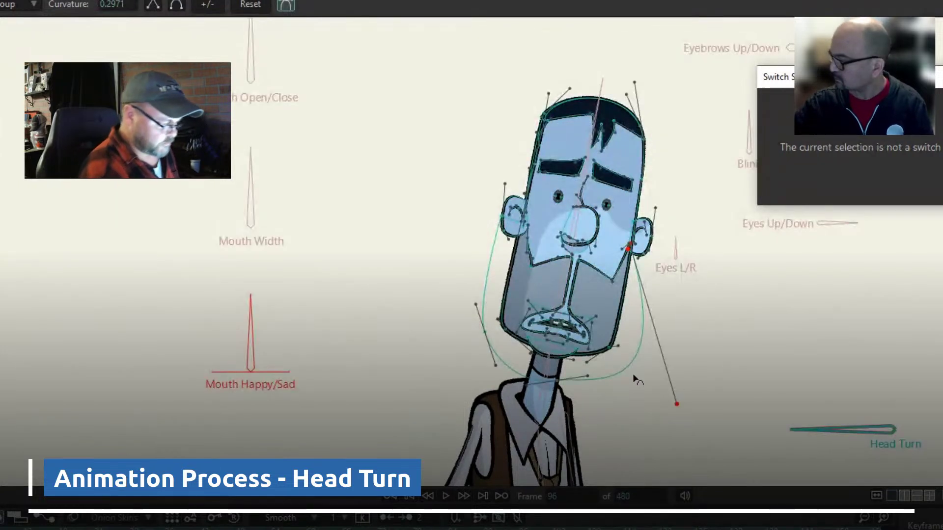
pyautogui.keyDown('alt'); pyautogui.click(617, 349); pyautogui.keyUp('alt')
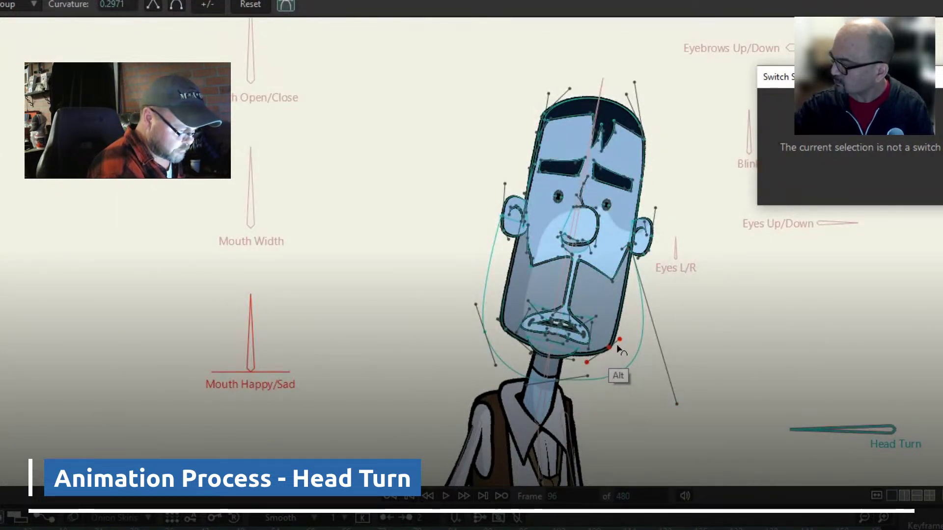
pyautogui.moveTo(618, 349); pyautogui.dragTo(591, 367)
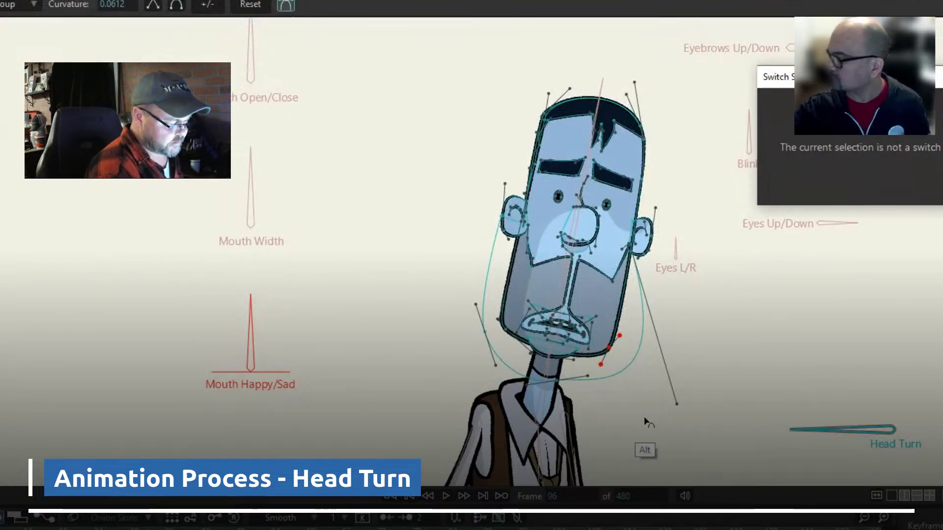
pyautogui.hotkey('ctrl', 'd')
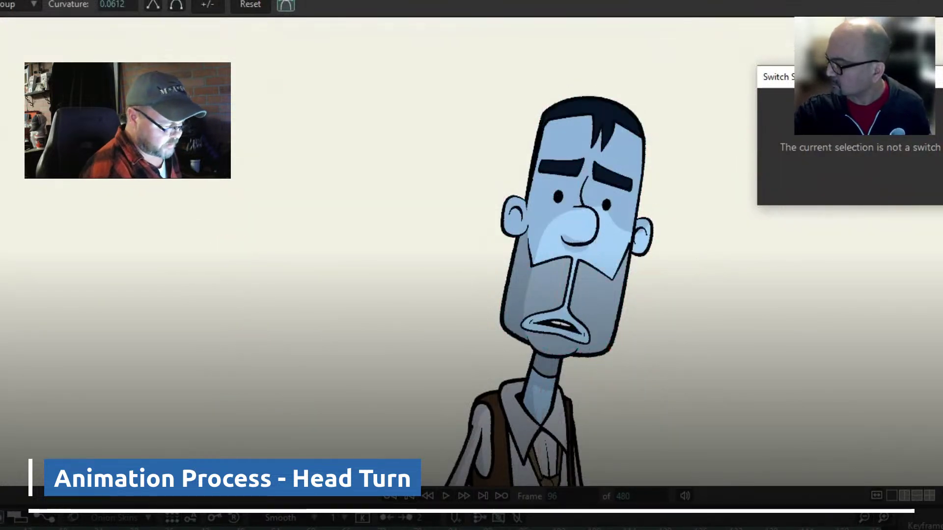
# Scrub back and forth through the head turn and examine how the jaw shape changes, including with the mouth open at frame 48
pyautogui.press('Left')
pyautogui.press('Left')
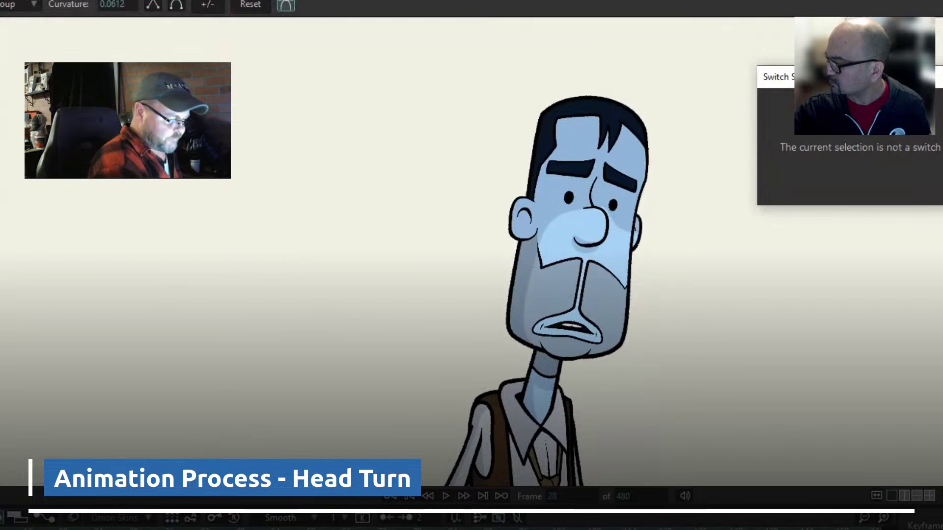
pyautogui.hotkey('ctrl', 'Left')
pyautogui.hotkey('ctrl', 'Left')
pyautogui.hotkey('ctrl', 'Left')
pyautogui.hotkey('ctrl', 'Left')
pyautogui.hotkey('ctrl', 'Left')
pyautogui.hotkey('ctrl', 'Left')
pyautogui.hotkey('ctrl', 'Left')
pyautogui.hotkey('ctrl', 'Left')
pyautogui.hotkey('ctrl', 'Left')
pyautogui.hotkey('ctrl', 'Left')
pyautogui.hotkey('ctrl', 'Left')
pyautogui.hotkey('ctrl', 'Left')
pyautogui.hotkey('ctrl', 'Left')
pyautogui.hotkey('ctrl', 'Left')
pyautogui.hotkey('ctrl', 'Left')
pyautogui.hotkey('ctrl', 'Left')
pyautogui.hotkey('ctrl', 'Left')
pyautogui.hotkey('ctrl', 'Left')
pyautogui.hotkey('ctrl', 'Left')
pyautogui.hotkey('ctrl', 'Left')
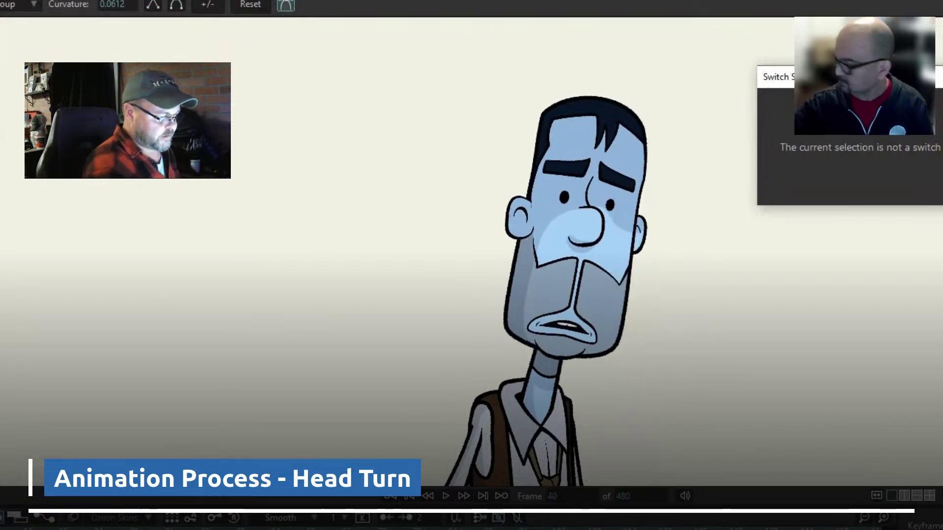
pyautogui.hotkey('ctrl', 'Right')
pyautogui.hotkey('ctrl', 'Right')
pyautogui.hotkey('ctrl', 'Right')
pyautogui.hotkey('ctrl', 'Right')
pyautogui.hotkey('ctrl', 'Right')
pyautogui.hotkey('ctrl', 'Right')
pyautogui.hotkey('ctrl', 'Right')
pyautogui.hotkey('ctrl', 'Right')
pyautogui.hotkey('ctrl', 'Right')
pyautogui.hotkey('ctrl', 'Right')
pyautogui.hotkey('ctrl', 'Right')
pyautogui.hotkey('ctrl', 'Right')
pyautogui.hotkey('ctrl', 'Right')
pyautogui.hotkey('ctrl', 'Right')
pyautogui.hotkey('ctrl', 'Right')
pyautogui.hotkey('ctrl', 'Right')
pyautogui.hotkey('ctrl', 'Right')
pyautogui.hotkey('ctrl', 'Right')
pyautogui.hotkey('ctrl', 'Right')
pyautogui.hotkey('ctrl', 'Right')
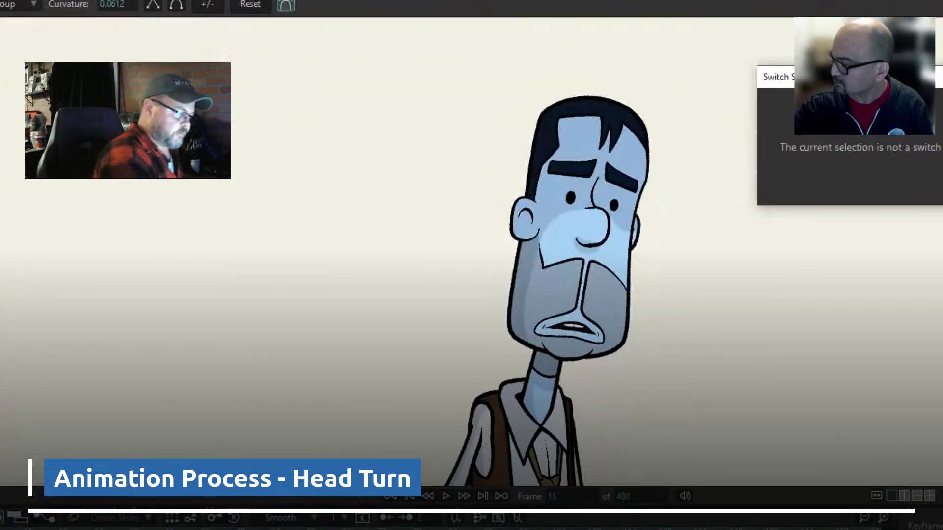
pyautogui.press('Left')
pyautogui.press('Left')
pyautogui.press('Left')
pyautogui.press('Left')
pyautogui.press('Left')
pyautogui.press('Left')
pyautogui.press('Left')
pyautogui.press('Left')
pyautogui.press('Left')
pyautogui.press('Left')
pyautogui.press('Left')
pyautogui.press('Left')
pyautogui.press('Left')
pyautogui.press('Left')
pyautogui.press('Left')
pyautogui.press('Left')
pyautogui.press('Left')
pyautogui.press('Left')
pyautogui.press('Left')
pyautogui.press('Left')
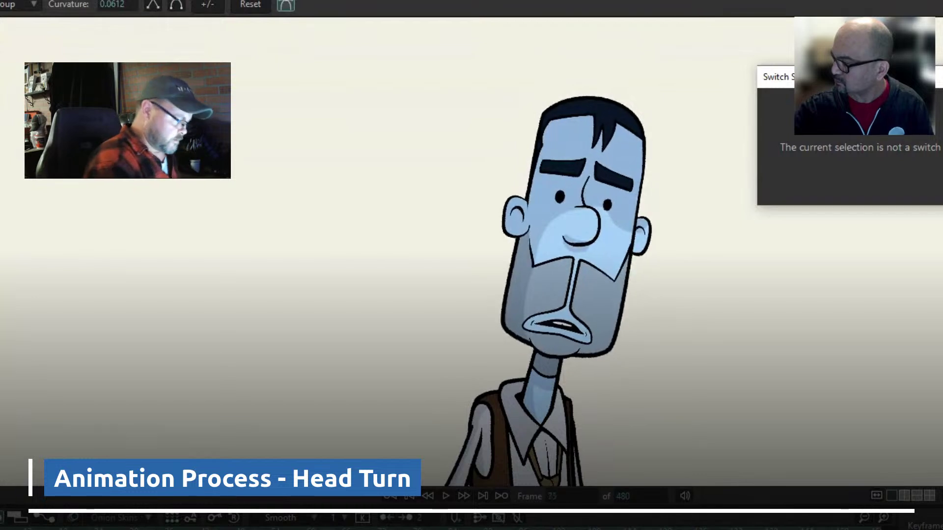
pyautogui.press('Right')
pyautogui.press('Right')
pyautogui.press('Right')
pyautogui.press('Right')
pyautogui.press('Right')
pyautogui.press('Right')
pyautogui.press('Right')
pyautogui.press('Right')
pyautogui.press('Right')
pyautogui.press('Right')
pyautogui.press('Right')
pyautogui.press('Right')
pyautogui.press('Right')
pyautogui.press('Right')
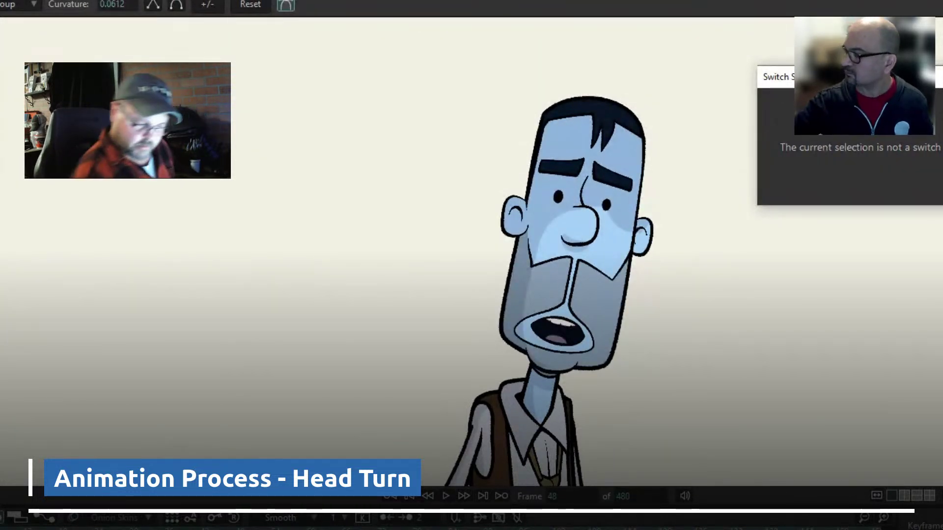
# Return to frame 1 with the bone tool active and move the switch selection window off the face bone controls
pyautogui.press('z')
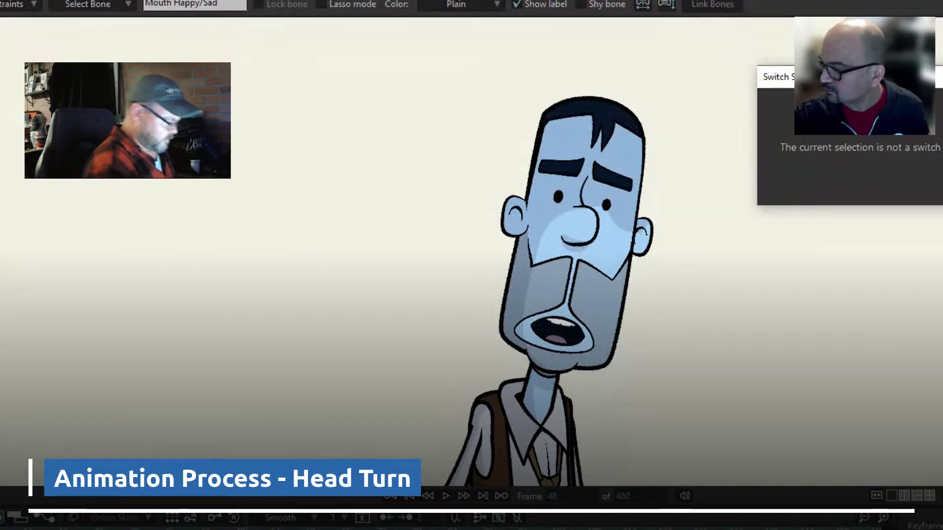
pyautogui.hotkey('ctrl', 'z')
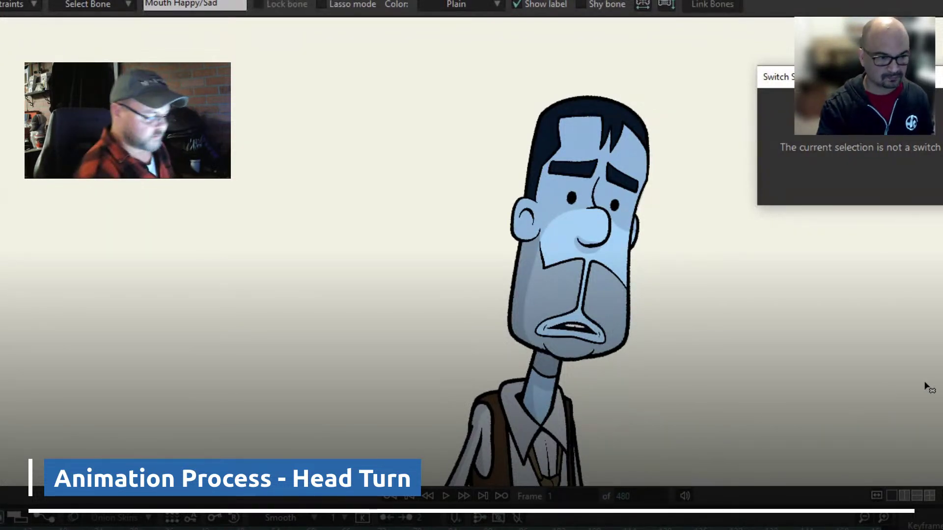
pyautogui.moveTo(797, 77); pyautogui.dragTo(942, 119)
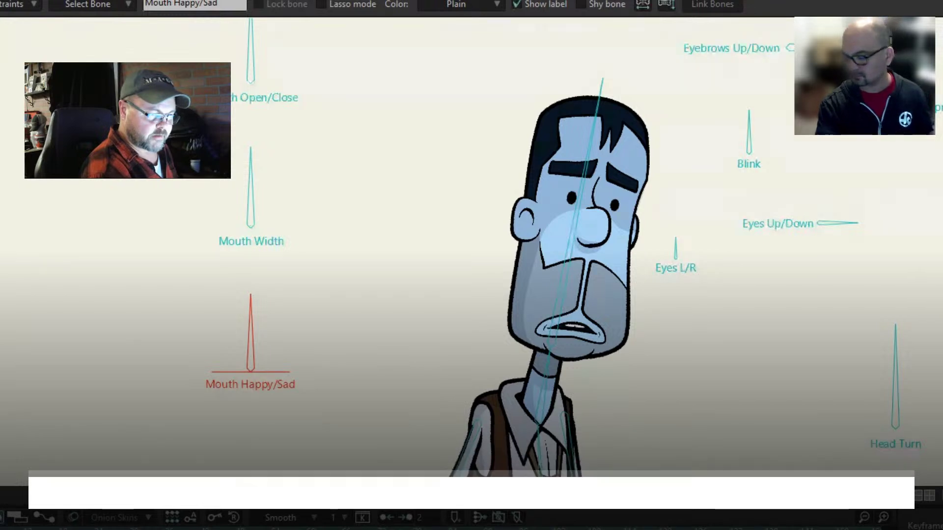
# Rotate the Head Turn, Eyes Up/Down, Eyebrow Expression and Eyebrows Up/Down bones at frame 1 to pose a turned head with an angry look
pyautogui.press('z')
pyautogui.moveTo(895, 351); pyautogui.dragTo(791, 429)
pyautogui.moveTo(838, 227); pyautogui.dragTo(836, 258)
pyautogui.moveTo(936, 51); pyautogui.dragTo(941, 93)
pyautogui.moveTo(936, 51)
pyautogui.mouseDown()
pyautogui.moveTo(939, 73)
pyautogui.moveTo(936, 51)
pyautogui.mouseUp()
pyautogui.moveTo(824, 48); pyautogui.dragTo(786, 88)
pyautogui.hotkey('ctrl', 'z')
pyautogui.hotkey('ctrl', 'shift', 'z')
pyautogui.hotkey('ctrl', 'z')
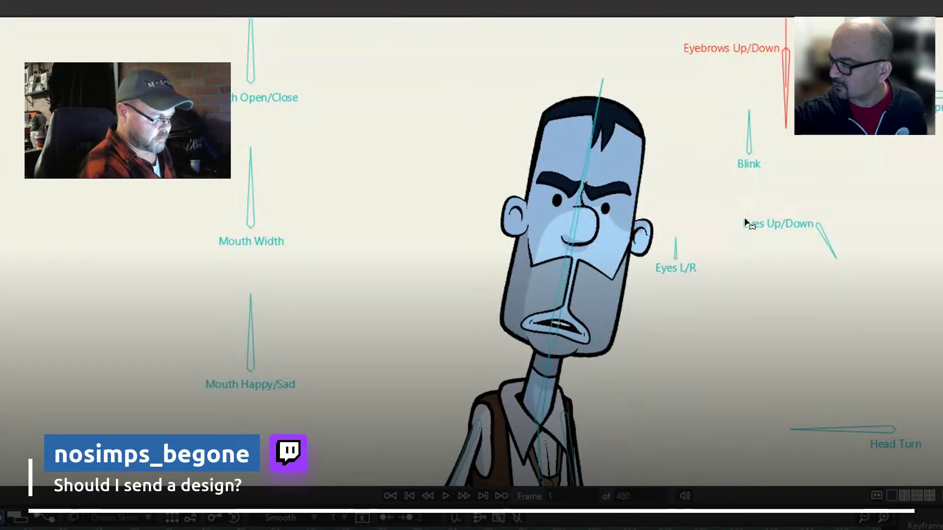
pyautogui.moveTo(789, 124); pyautogui.dragTo(789, 125)
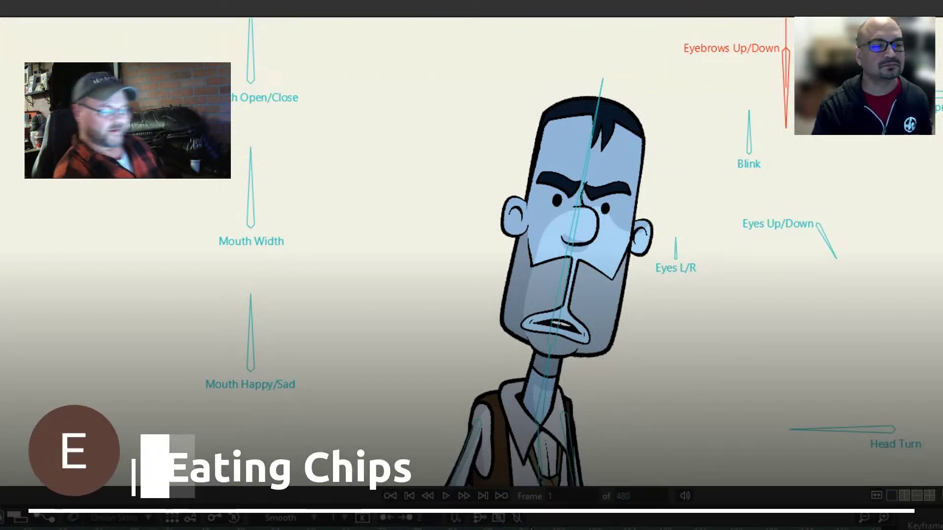
# At frame 96 of the Head Turn action, shift the two inner points of the Eyes L/R side eyebrow slightly away from the nose line
pyautogui.scroll(6, 632, 251)
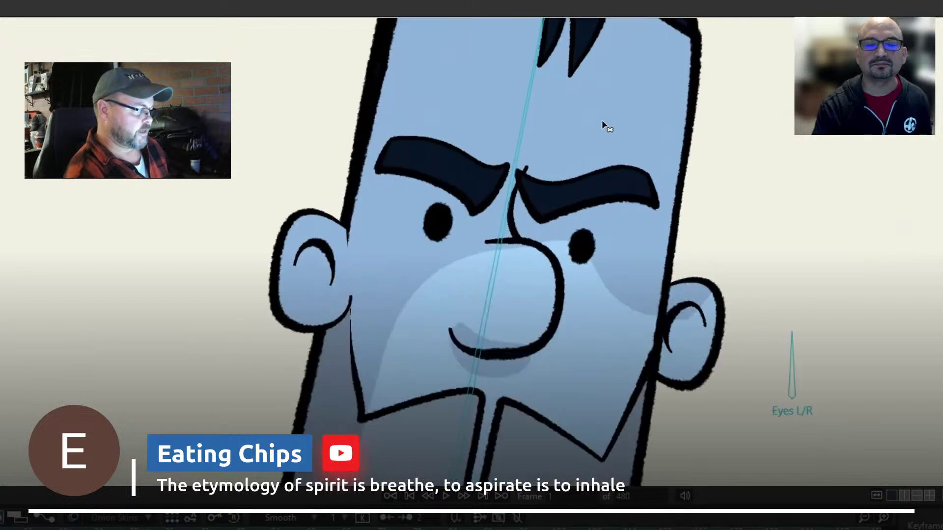
pyautogui.moveTo(551, 244); pyautogui.dragTo(625, 290)
pyautogui.scroll(-5, 599, 233)
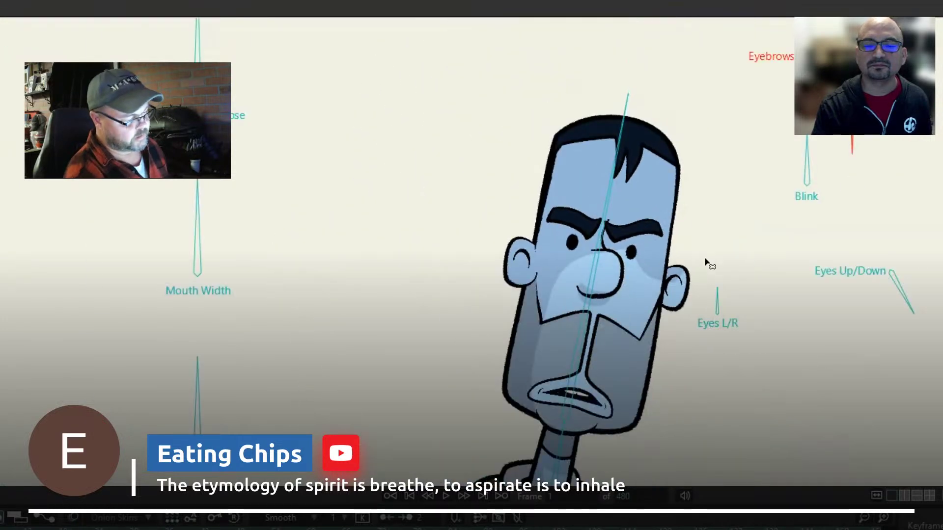
pyautogui.scroll(-1, 770, 208)
pyautogui.moveTo(886, 161); pyautogui.dragTo(821, 227)
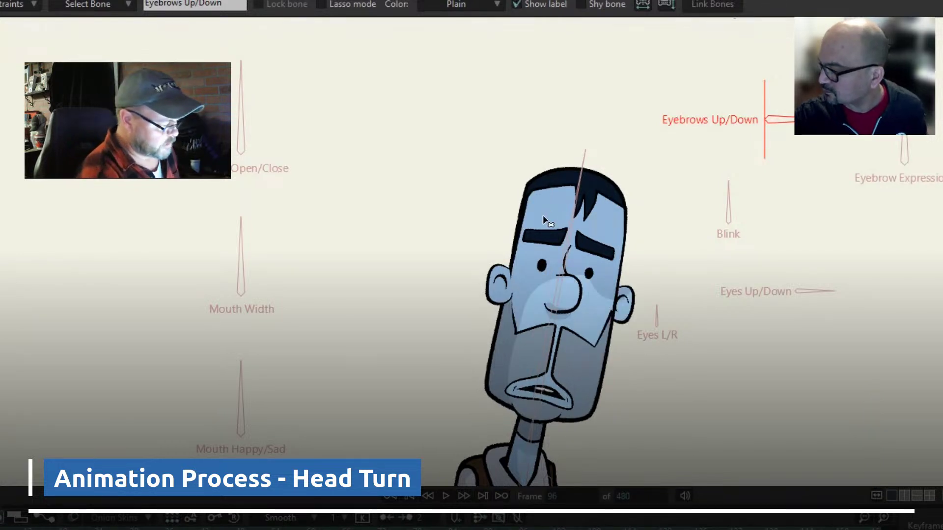
pyautogui.scroll(5, 587, 268)
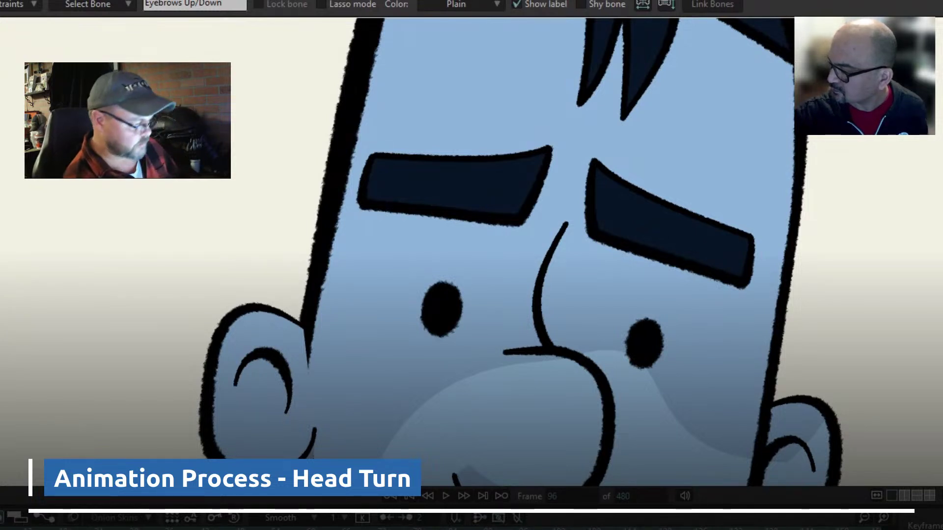
pyautogui.press('t')
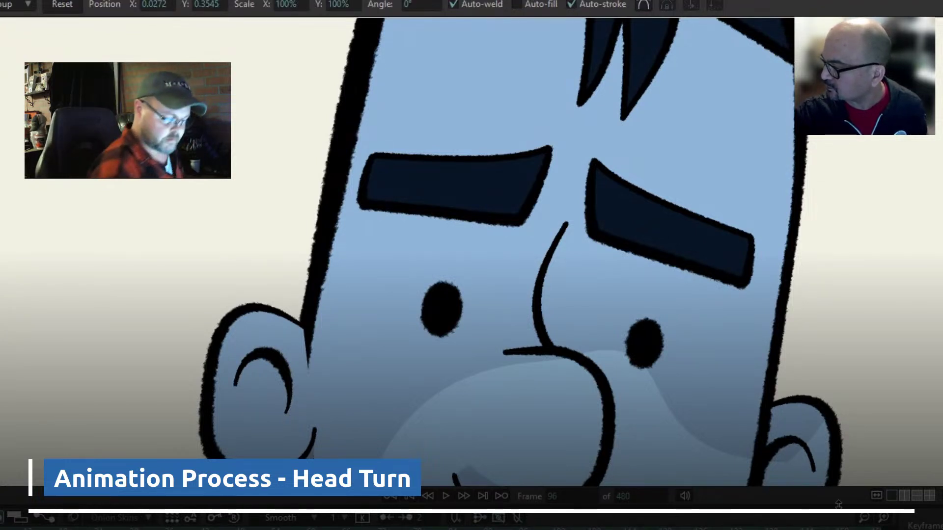
pyautogui.press('g')
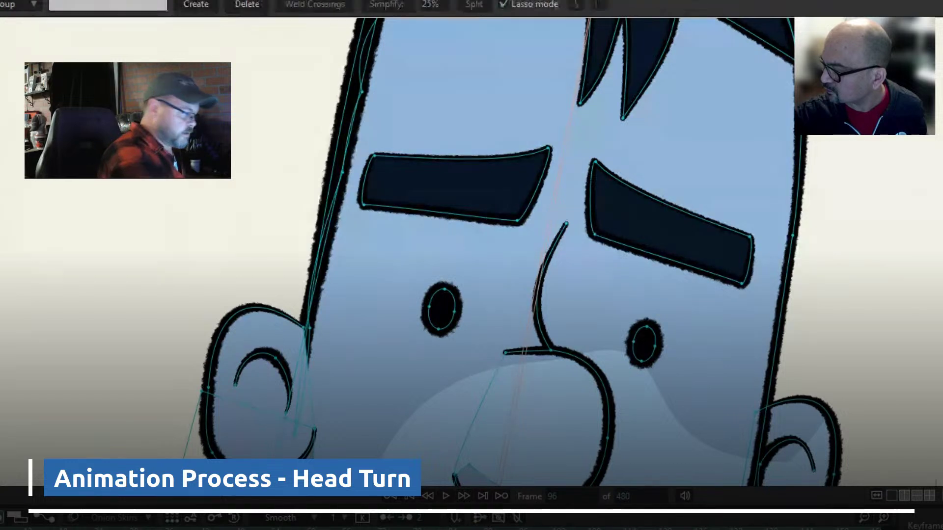
pyautogui.moveTo(609, 149); pyautogui.dragTo(609, 150)
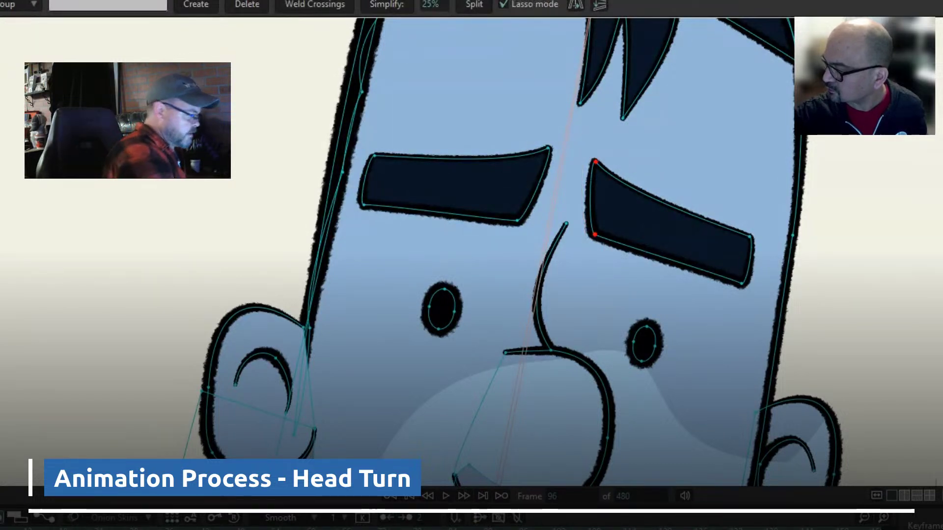
pyautogui.press('t')
pyautogui.moveTo(602, 212); pyautogui.dragTo(620, 207)
pyautogui.hotkey('ctrl', 'z')
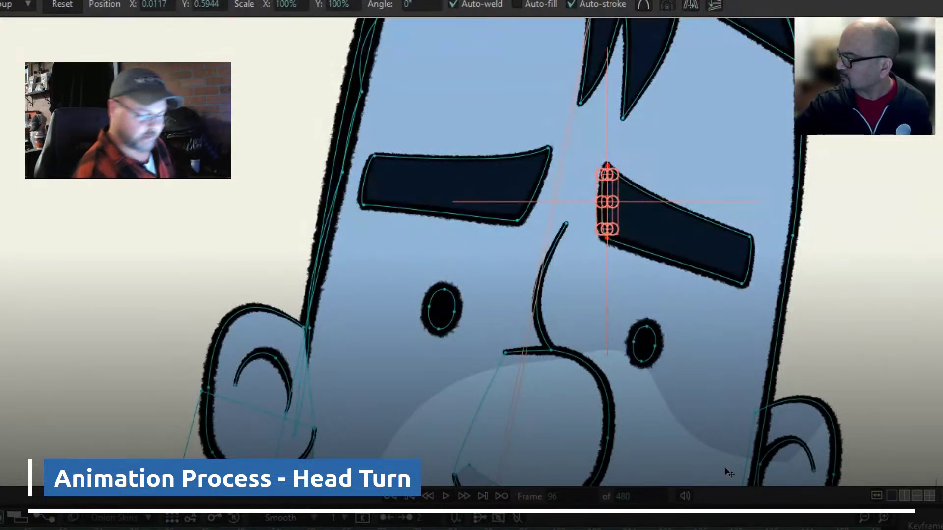
# Examine the angry eyebrow's inner end against the nose bridge line up close on the main timeline during the head turn
pyautogui.hotkey('shift', 'Left')
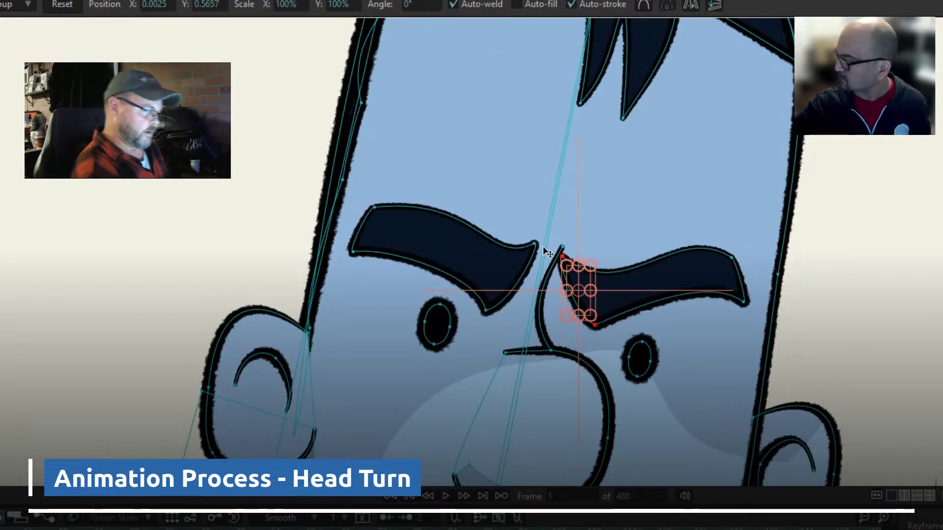
pyautogui.scroll(6, 594, 247)
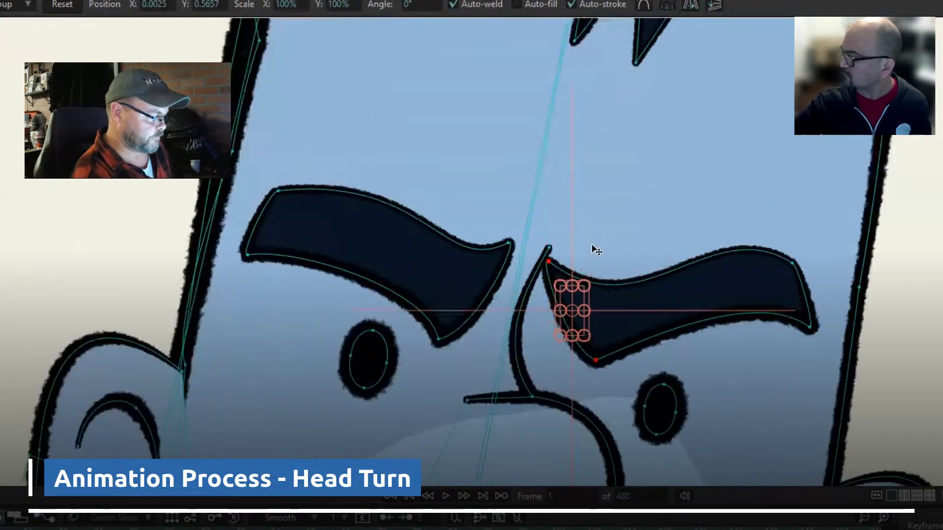
pyautogui.scroll(-6, 679, 280)
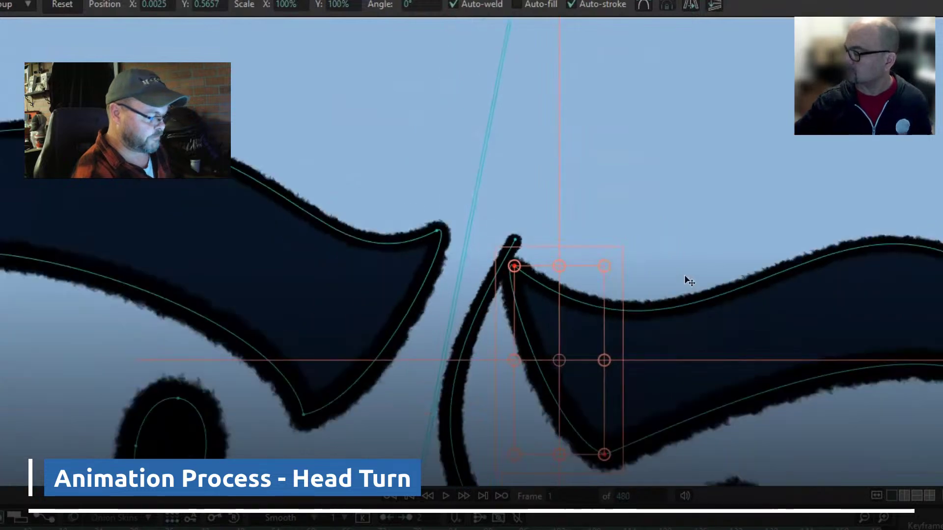
pyautogui.scroll(-3, 710, 292)
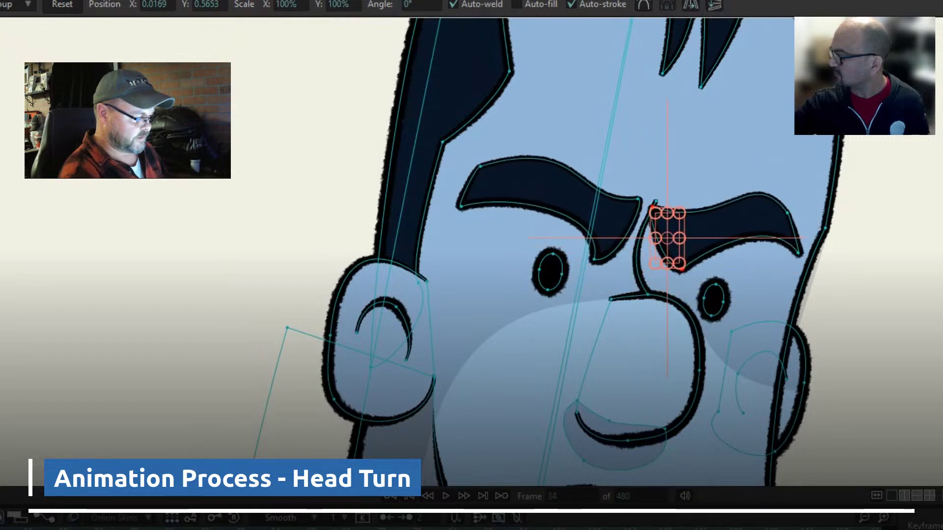
pyautogui.press('Left')
pyautogui.hotkey('ctrl', 'shift', 'Left')
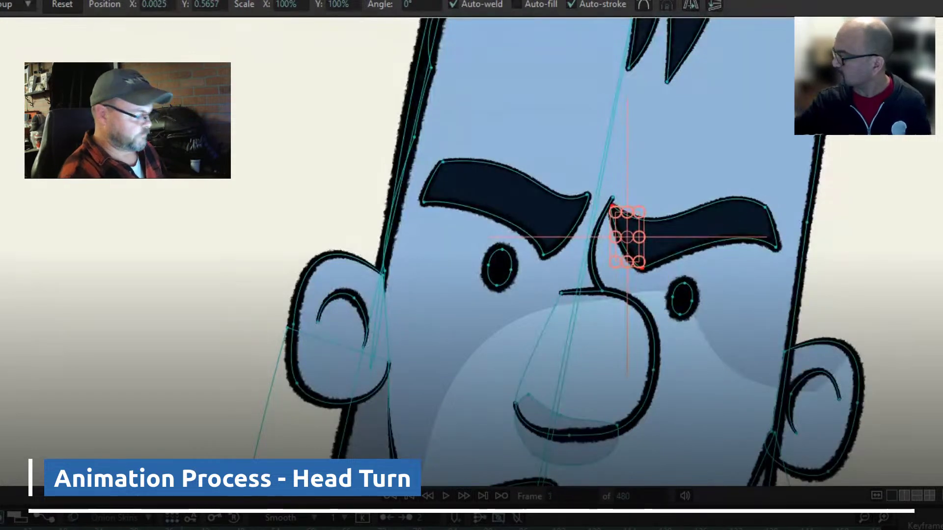
pyautogui.scroll(3, 276, 332)
pyautogui.scroll(-7, 289, 323)
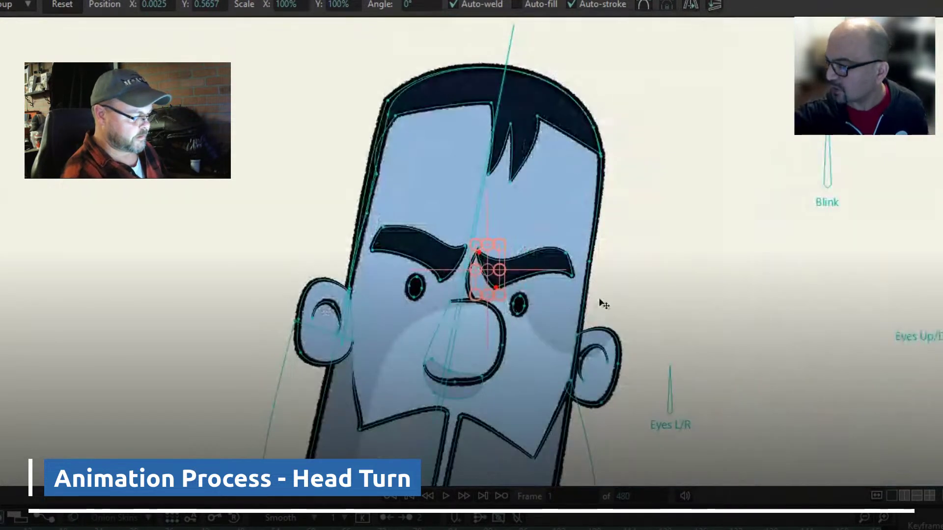
pyautogui.scroll(4, 524, 336)
pyautogui.moveTo(749, 220); pyautogui.dragTo(869, 285)
pyautogui.scroll(4, 747, 300)
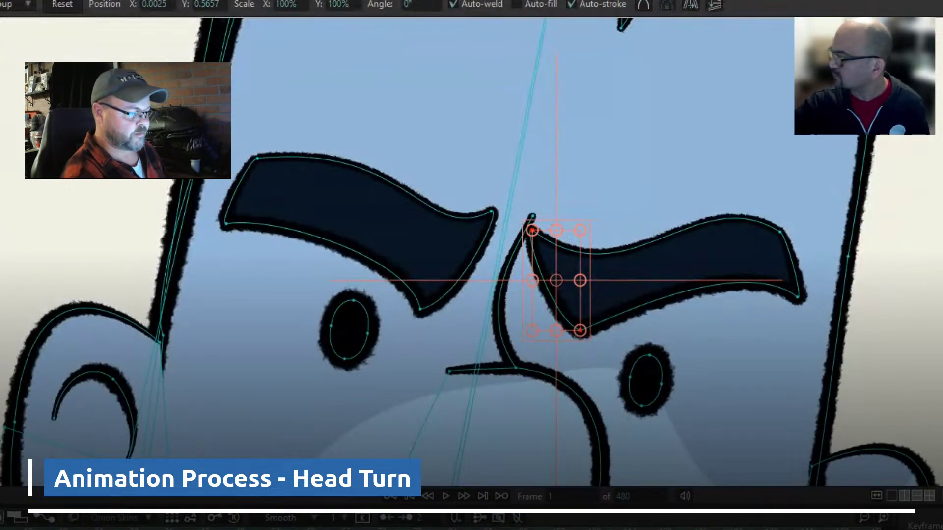
pyautogui.scroll(-2, 870, 315)
pyautogui.moveTo(909, 314); pyautogui.dragTo(867, 265)
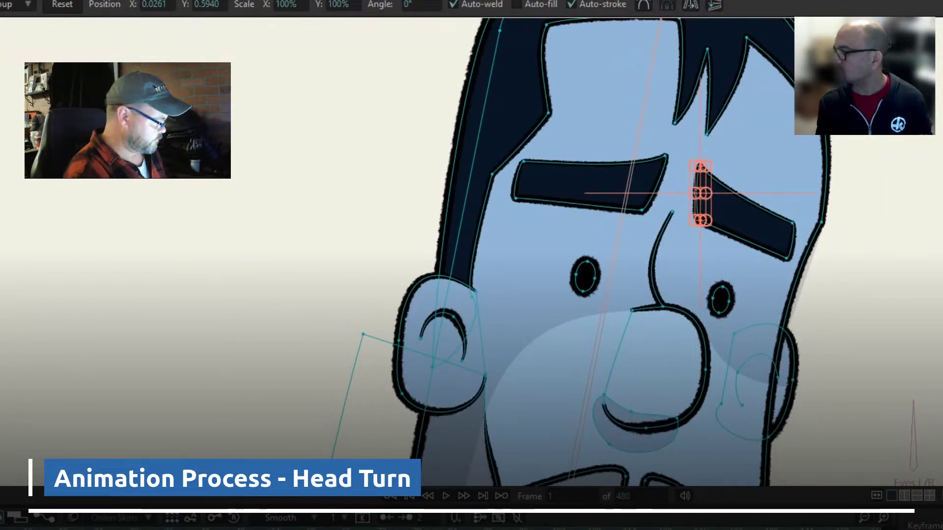
# At frame 96 of the Head Turn action, nudge the inner points of the Eyes L/R side eyebrow further from the nose bridge
pyautogui.press('space')
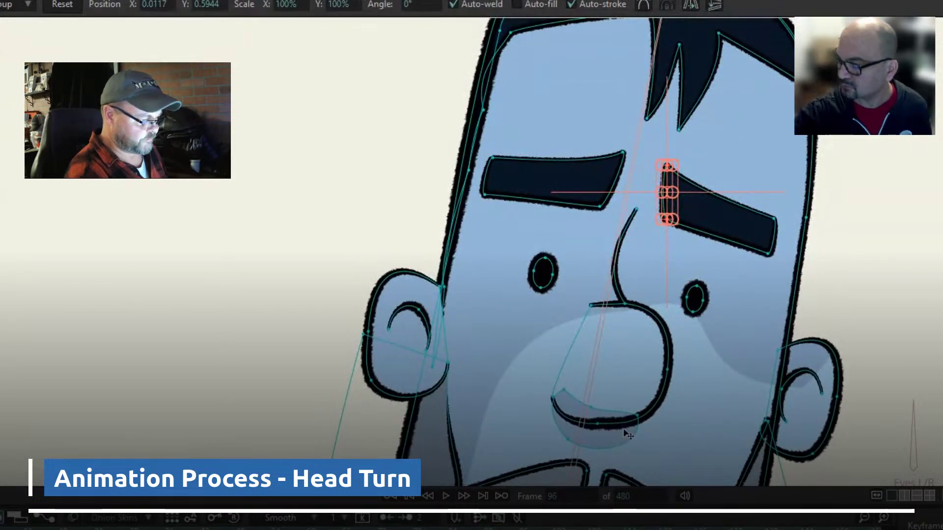
pyautogui.scroll(5, 737, 168)
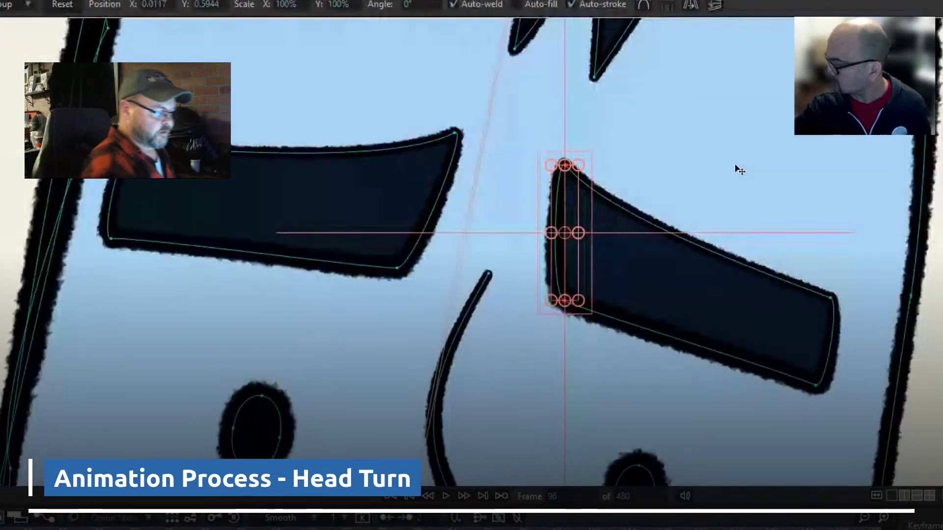
pyautogui.moveTo(590, 174); pyautogui.dragTo(595, 176)
pyautogui.moveTo(571, 218); pyautogui.dragTo(580, 222)
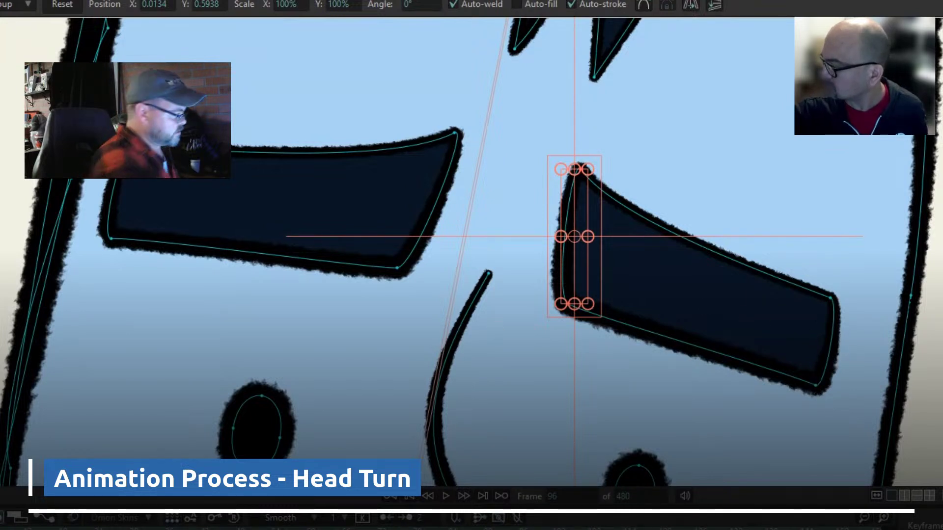
# Select all four points of that eyebrow and shift the whole shape slightly outward, away from the nose
pyautogui.press('g')
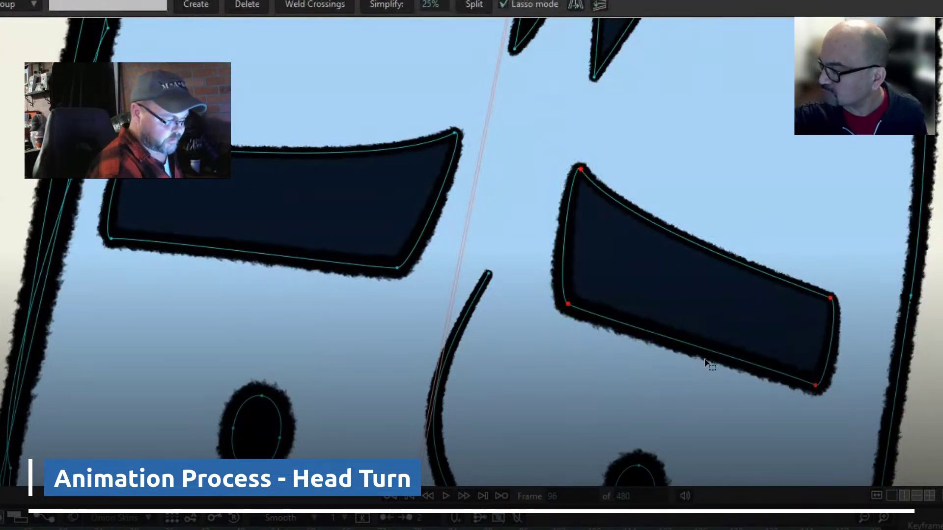
pyautogui.press('t')
pyautogui.moveTo(782, 342); pyautogui.dragTo(791, 345)
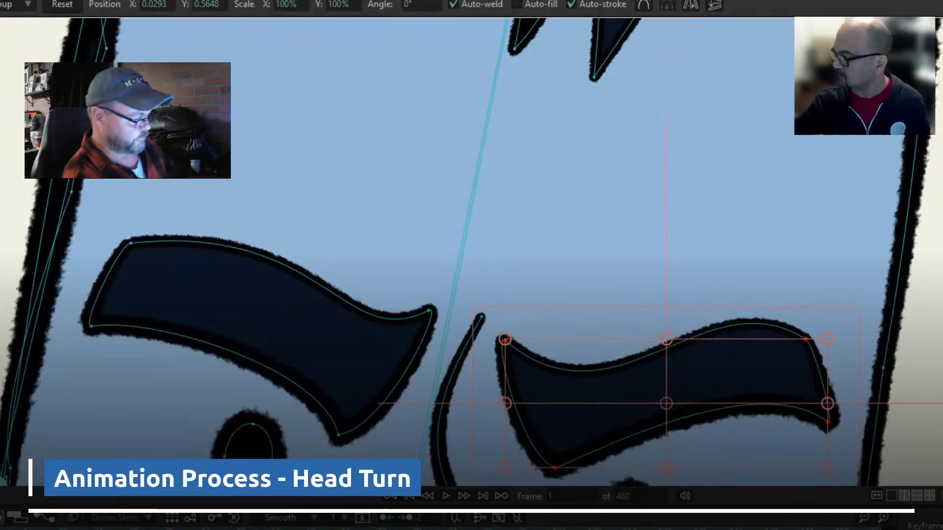
# Examine the whole turned head with its angry expression at frame 1 of the main timeline
pyautogui.scroll(-5, 691, 235)
pyautogui.moveTo(869, 324); pyautogui.dragTo(850, 216)
pyautogui.scroll(-1, 854, 247)
pyautogui.moveTo(926, 275); pyautogui.dragTo(831, 280)
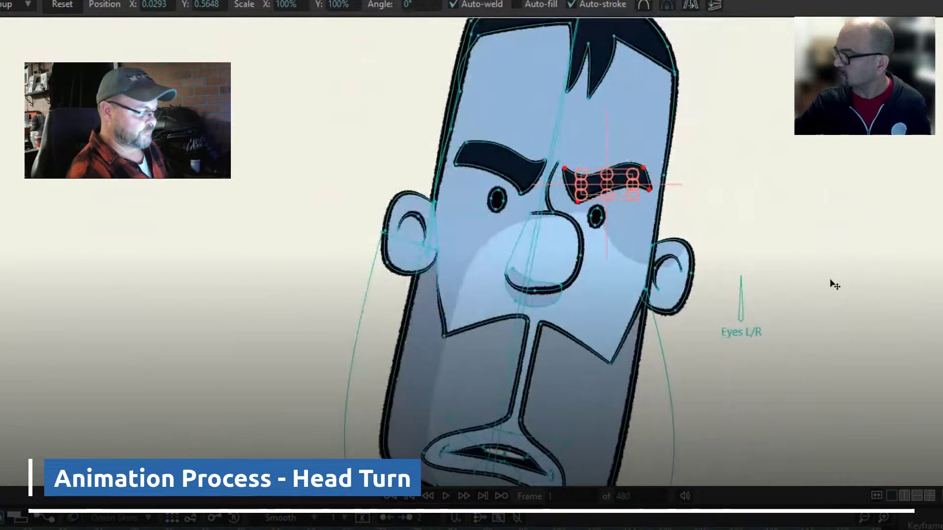
pyautogui.scroll(-8, 835, 285)
pyautogui.moveTo(779, 327); pyautogui.dragTo(765, 315)
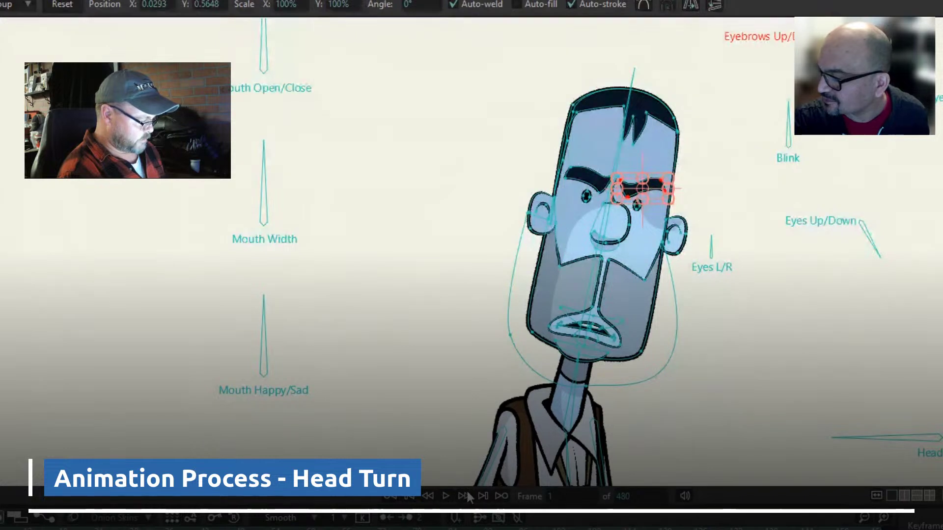
# Return to frame 0, deselect the eyebrow points and review the default pose with the overlays briefly hidden
pyautogui.click(391, 497)
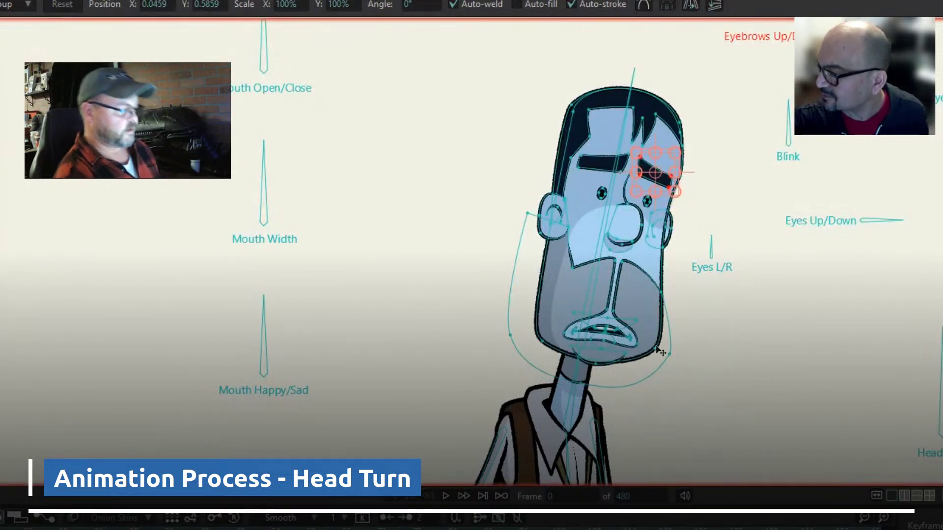
pyautogui.click(722, 325)
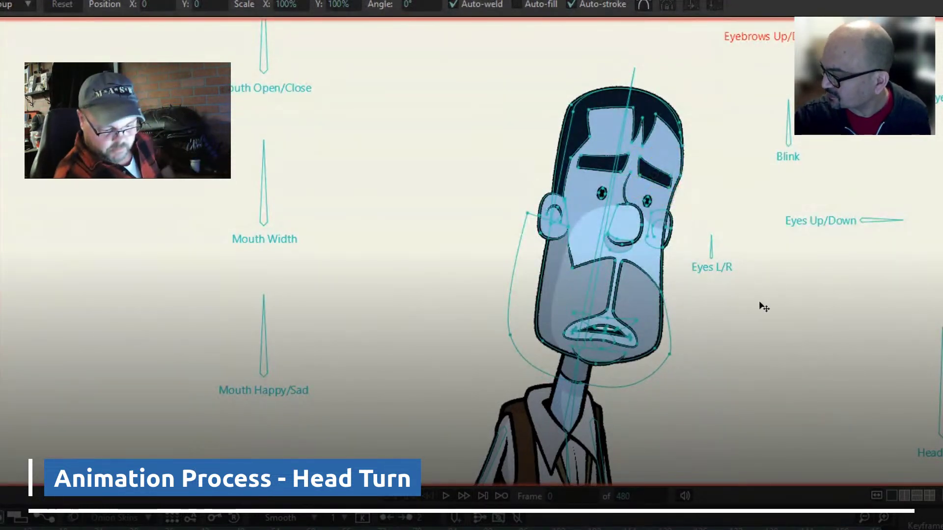
pyautogui.scroll(-2, 777, 296)
pyautogui.moveTo(835, 330); pyautogui.dragTo(762, 290)
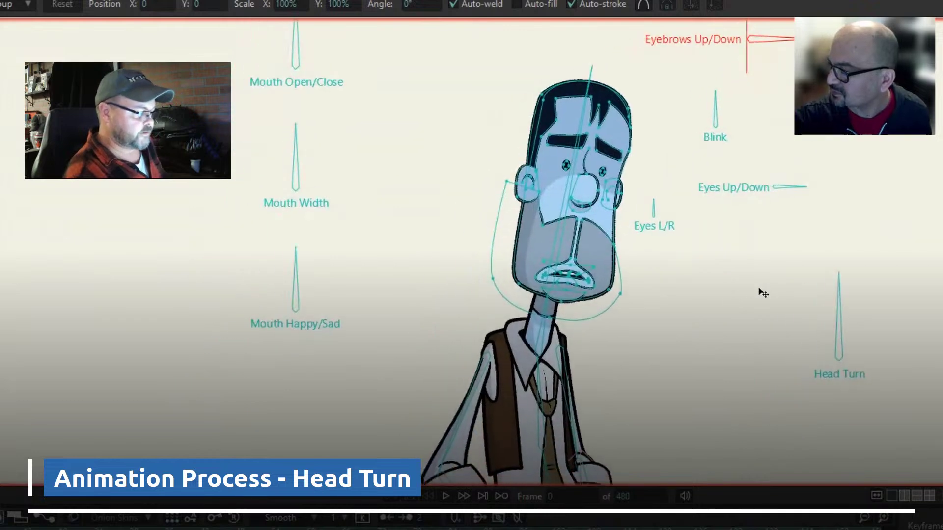
pyautogui.scroll(-4, 757, 290)
pyautogui.moveTo(730, 360); pyautogui.dragTo(665, 374)
pyautogui.scroll(2, 657, 344)
pyautogui.moveTo(638, 282); pyautogui.dragTo(669, 331)
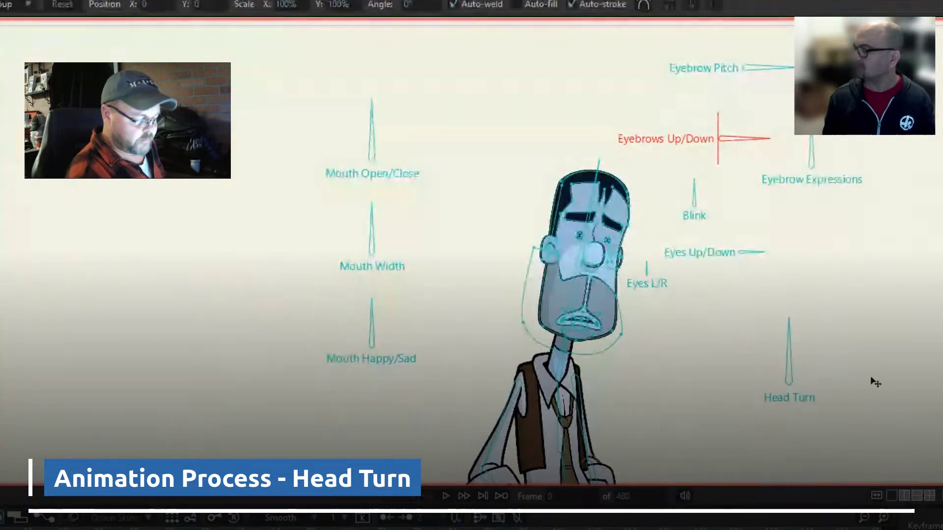
pyautogui.hotkey('ctrl', 'h')
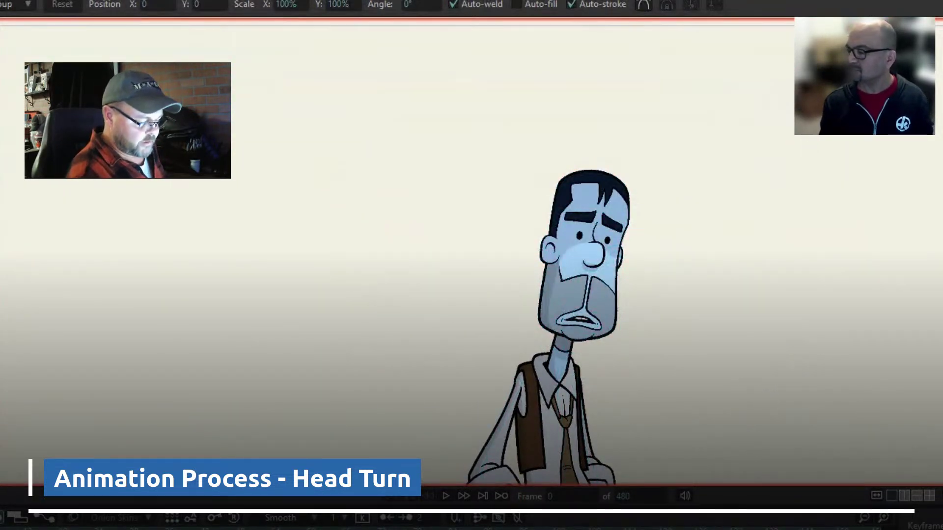
pyautogui.hotkey('ctrl', 'h')
# Rotate the Head Turn bone at frame 0 with the bone manipulation tool to test the head turn
pyautogui.press('b')
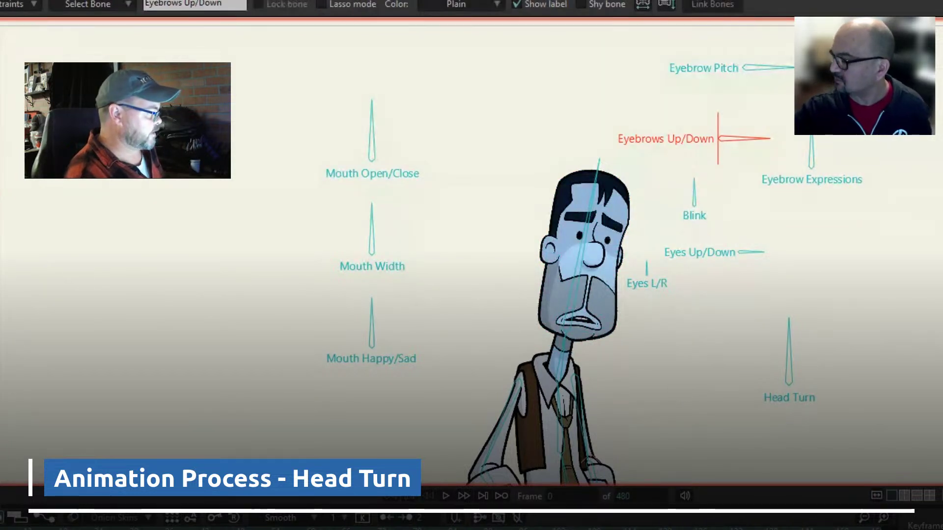
pyautogui.press('z')
pyautogui.moveTo(792, 347)
pyautogui.mouseDown()
pyautogui.moveTo(873, 396)
pyautogui.moveTo(684, 362)
pyautogui.moveTo(825, 345)
pyautogui.moveTo(822, 353)
pyautogui.moveTo(701, 362)
pyautogui.moveTo(906, 381)
pyautogui.moveTo(701, 383)
pyautogui.moveTo(857, 386)
pyautogui.moveTo(790, 382)
pyautogui.moveTo(722, 406)
pyautogui.moveTo(888, 399)
pyautogui.moveTo(709, 358)
pyautogui.moveTo(678, 366)
pyautogui.moveTo(857, 386)
pyautogui.moveTo(643, 406)
pyautogui.moveTo(884, 326)
pyautogui.moveTo(857, 385)
pyautogui.moveTo(697, 349)
pyautogui.moveTo(857, 386)
pyautogui.mouseUp()
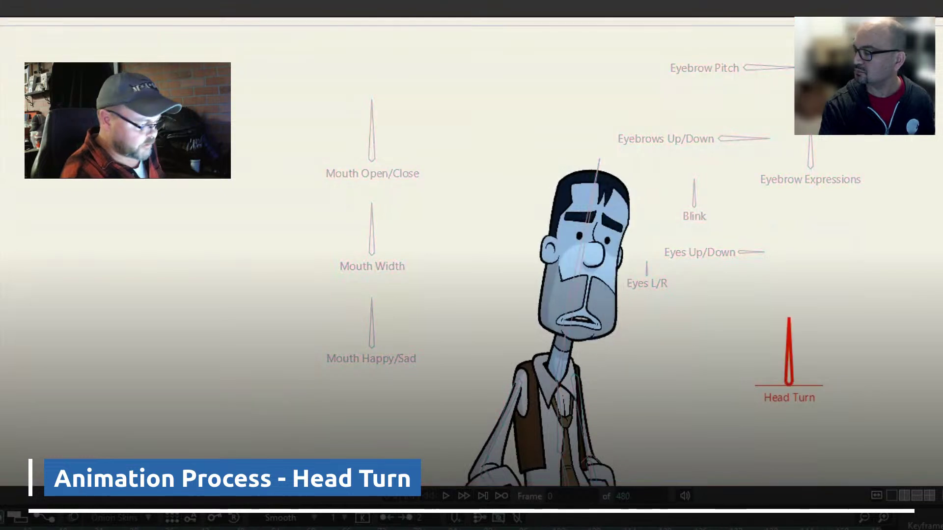
# At frame 96 of the opposite head turn action, move the rear jaw corner point slightly inward toward the neck and play the turn
pyautogui.press('Right')
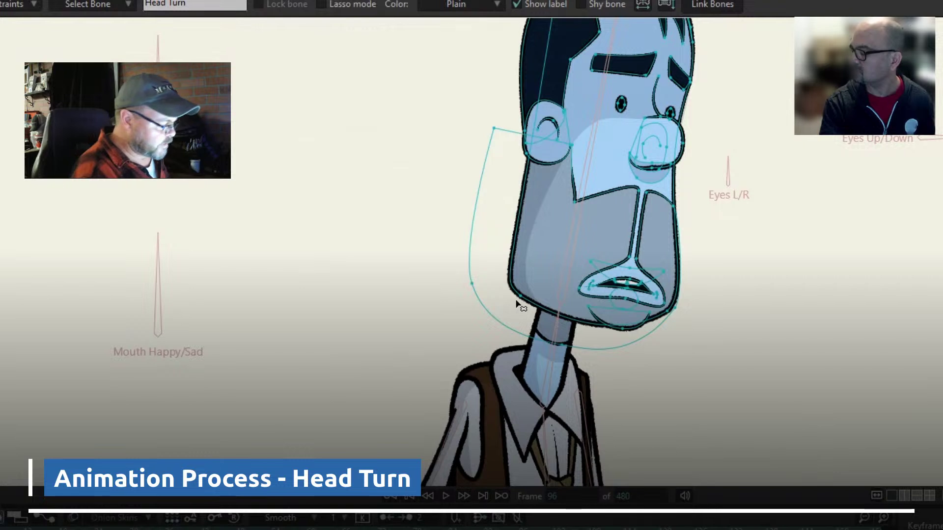
pyautogui.press('t')
pyautogui.moveTo(520, 297); pyautogui.dragTo(539, 299)
pyautogui.press('space')
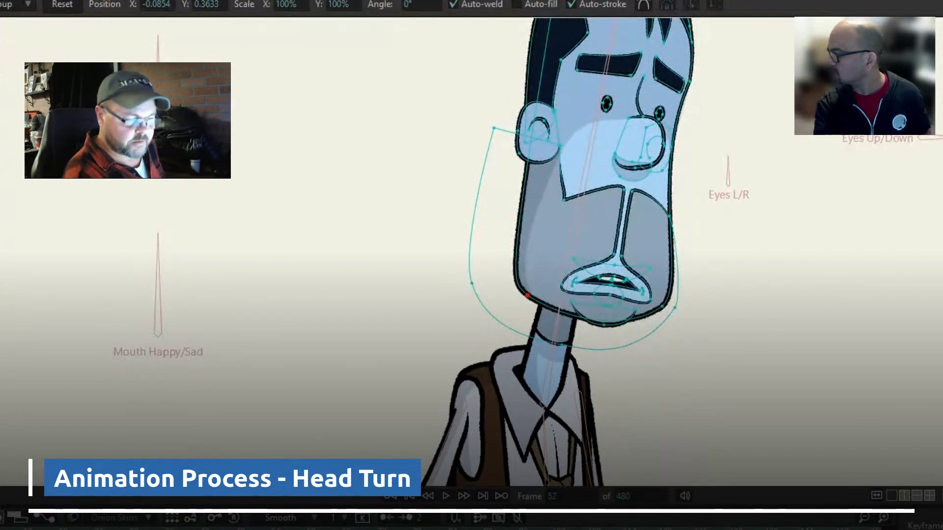
pyautogui.press('space')
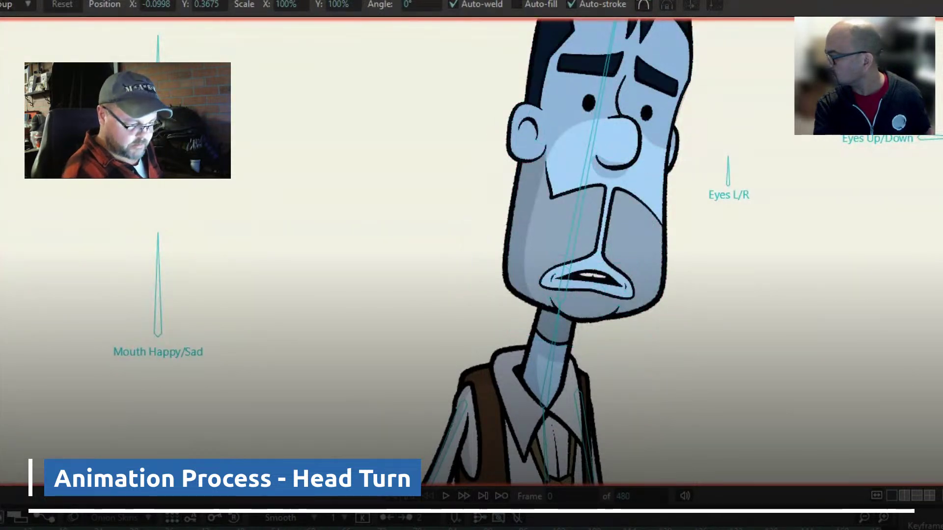
# Test the Head Turn bone in both directions at frame 0 and compare it with the angry pose at frame 1
pyautogui.scroll(-2, 781, 296)
pyautogui.moveTo(865, 299); pyautogui.dragTo(693, 304)
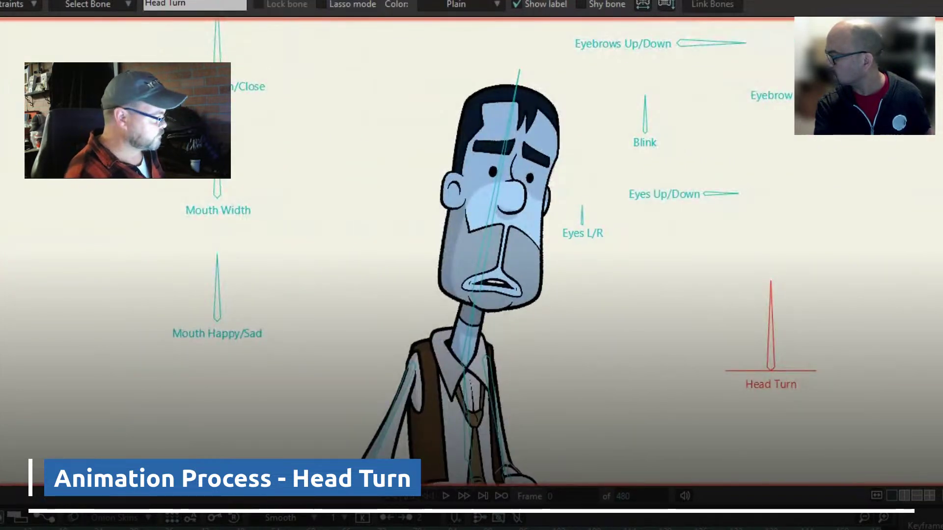
pyautogui.moveTo(779, 309); pyautogui.dragTo(747, 324)
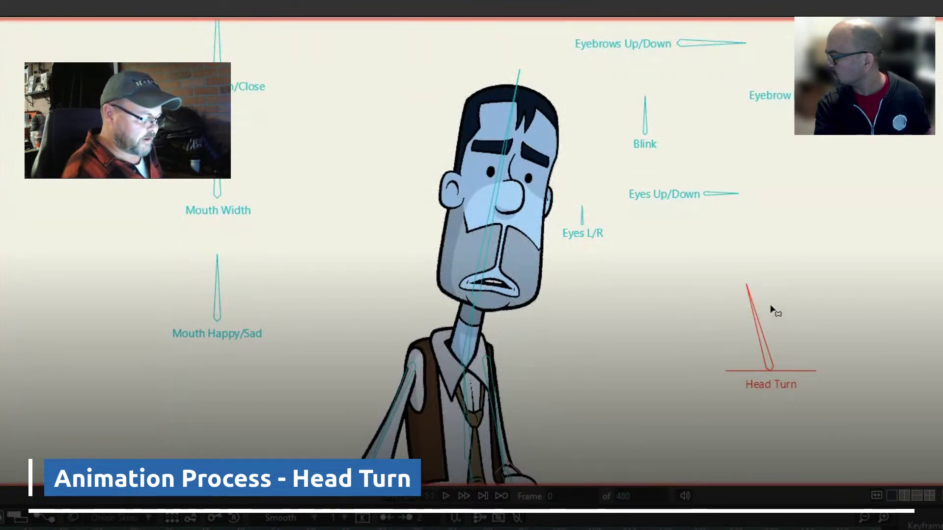
pyautogui.moveTo(753, 311)
pyautogui.mouseDown()
pyautogui.moveTo(683, 369)
pyautogui.moveTo(912, 393)
pyautogui.moveTo(659, 354)
pyautogui.moveTo(753, 307)
pyautogui.moveTo(874, 309)
pyautogui.moveTo(644, 348)
pyautogui.moveTo(859, 320)
pyautogui.moveTo(637, 376)
pyautogui.moveTo(688, 316)
pyautogui.moveTo(842, 358)
pyautogui.moveTo(631, 400)
pyautogui.moveTo(902, 425)
pyautogui.moveTo(688, 354)
pyautogui.moveTo(874, 391)
pyautogui.moveTo(591, 347)
pyautogui.moveTo(865, 382)
pyautogui.moveTo(711, 322)
pyautogui.moveTo(726, 311)
pyautogui.moveTo(600, 341)
pyautogui.moveTo(929, 390)
pyautogui.moveTo(629, 303)
pyautogui.moveTo(815, 311)
pyautogui.moveTo(629, 280)
pyautogui.moveTo(738, 263)
pyautogui.moveTo(521, 381)
pyautogui.moveTo(508, 398)
pyautogui.moveTo(815, 297)
pyautogui.moveTo(684, 301)
pyautogui.moveTo(699, 280)
pyautogui.moveTo(631, 331)
pyautogui.moveTo(807, 267)
pyautogui.moveTo(659, 358)
pyautogui.moveTo(823, 290)
pyautogui.moveTo(939, 364)
pyautogui.moveTo(606, 299)
pyautogui.moveTo(905, 309)
pyautogui.moveTo(649, 276)
pyautogui.moveTo(547, 352)
pyautogui.moveTo(830, 319)
pyautogui.moveTo(689, 331)
pyautogui.moveTo(802, 302)
pyautogui.moveTo(739, 390)
pyautogui.moveTo(772, 344)
pyautogui.moveTo(689, 413)
pyautogui.moveTo(737, 337)
pyautogui.moveTo(909, 413)
pyautogui.moveTo(762, 337)
pyautogui.moveTo(709, 404)
pyautogui.moveTo(830, 322)
pyautogui.moveTo(758, 326)
pyautogui.mouseUp()
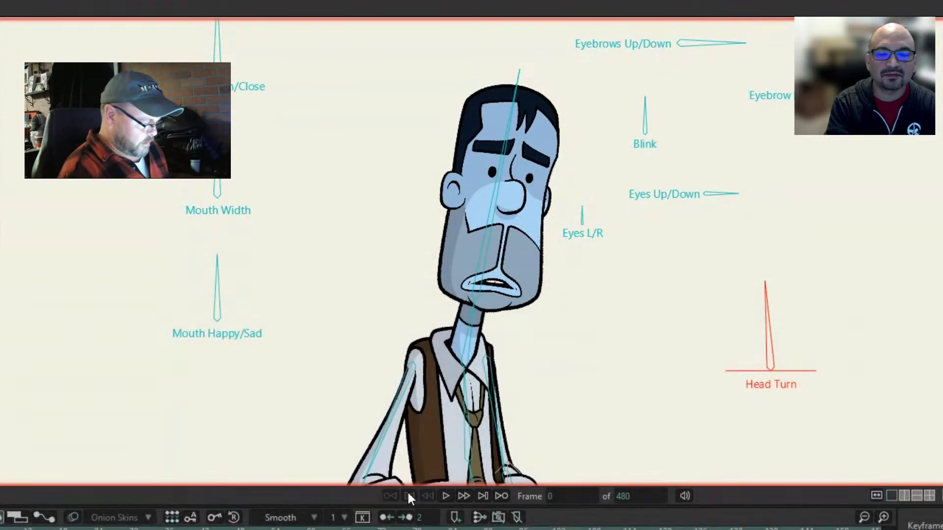
pyautogui.click(464, 496)
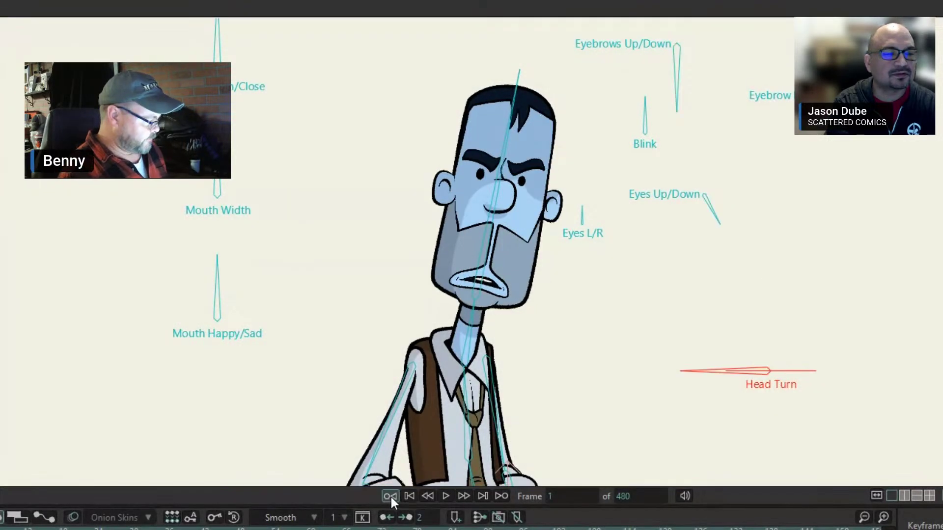
pyautogui.click(391, 497)
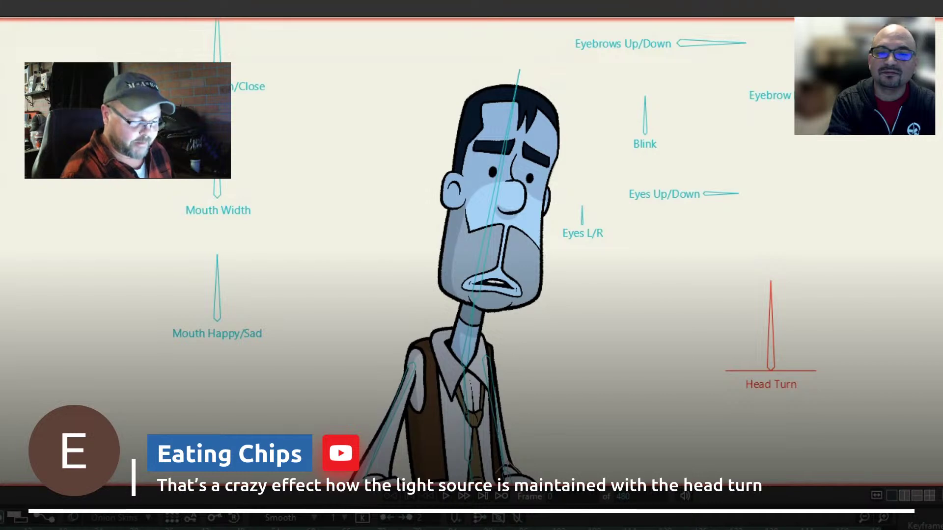
pyautogui.moveTo(772, 311); pyautogui.dragTo(862, 371)
pyautogui.moveTo(919, 425); pyautogui.dragTo(677, 416)
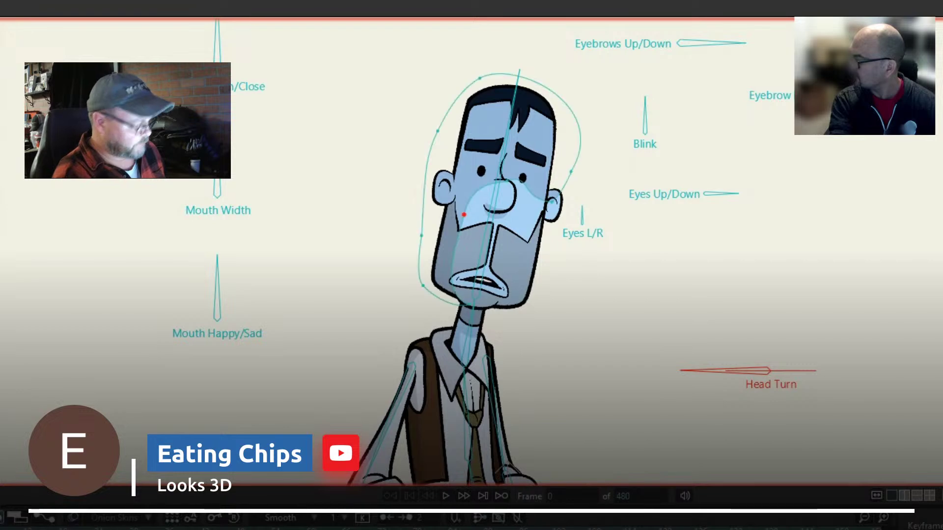
# At frame 1 of the Head Turn action, set the timeline's total length to 96 frames
pyautogui.scroll(5, 470, 320)
pyautogui.moveTo(482, 297); pyautogui.dragTo(632, 361)
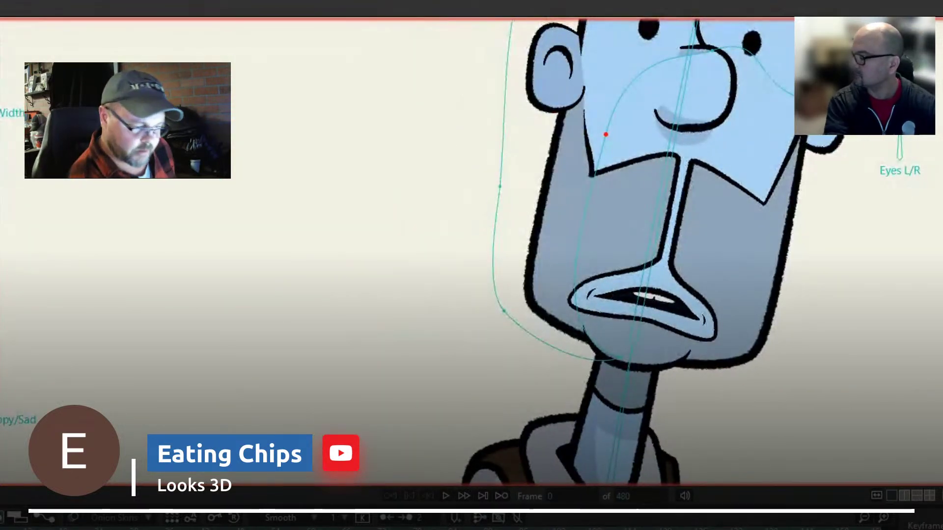
pyautogui.press('Right')
pyautogui.press('g')
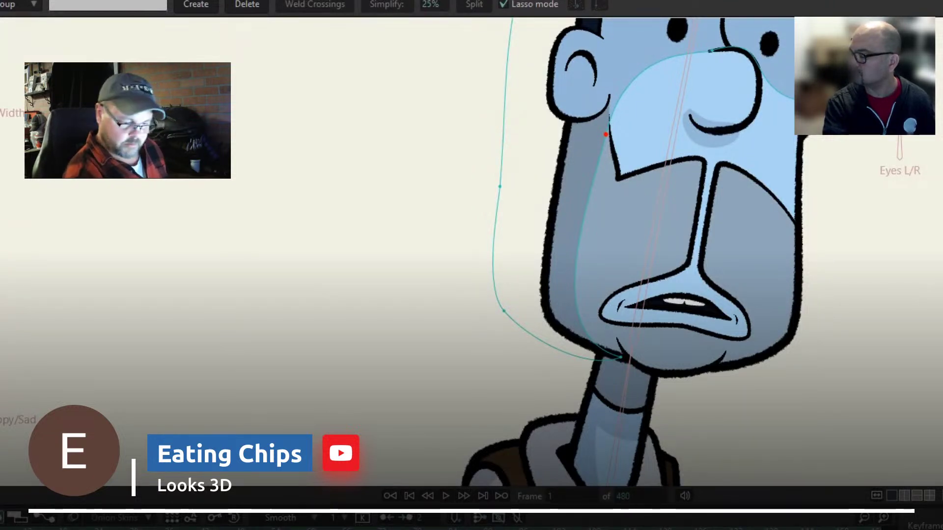
pyautogui.hotkey('ctrl', 'a')
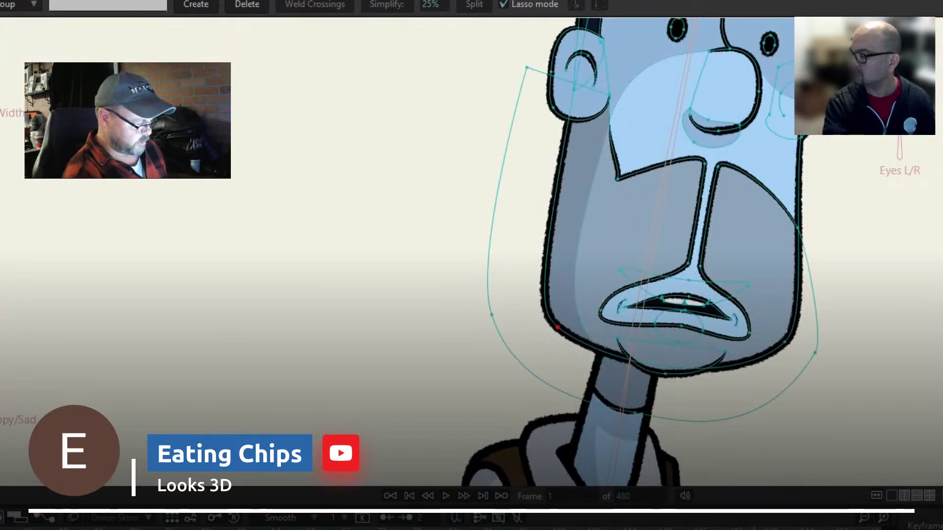
pyautogui.click(623, 496)
pyautogui.write('96')
pyautogui.press('Return')
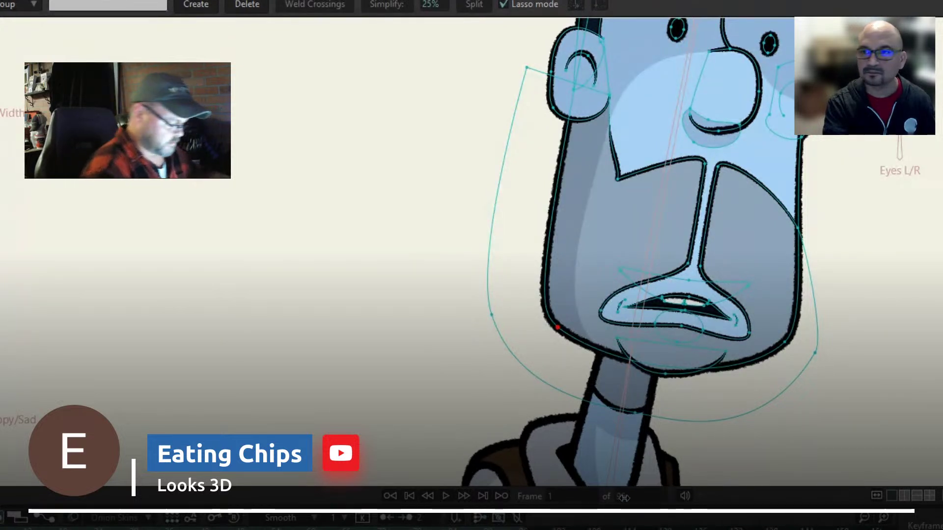
# At frame 96 of the Head Turn action, move the face shading shape's cheek and chin points outward toward the rear jaw edge
pyautogui.hotkey('ctrl', 'shift', 'a')
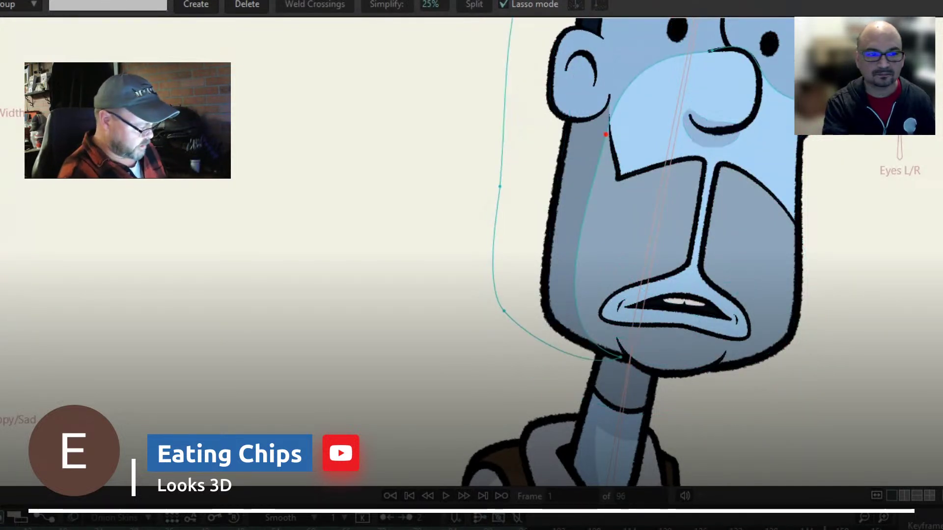
pyautogui.hotkey('shift', 'Right')
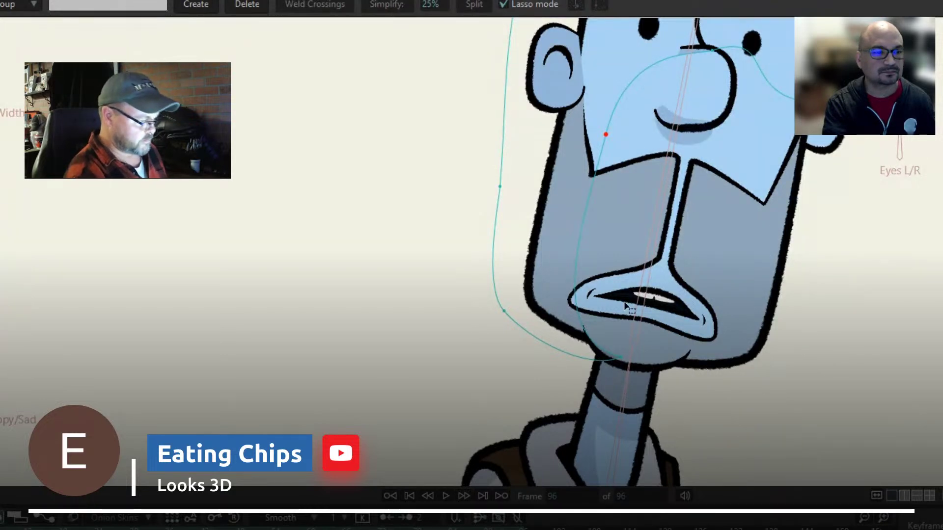
pyautogui.scroll(-5, 624, 305)
pyautogui.scroll(4, 624, 305)
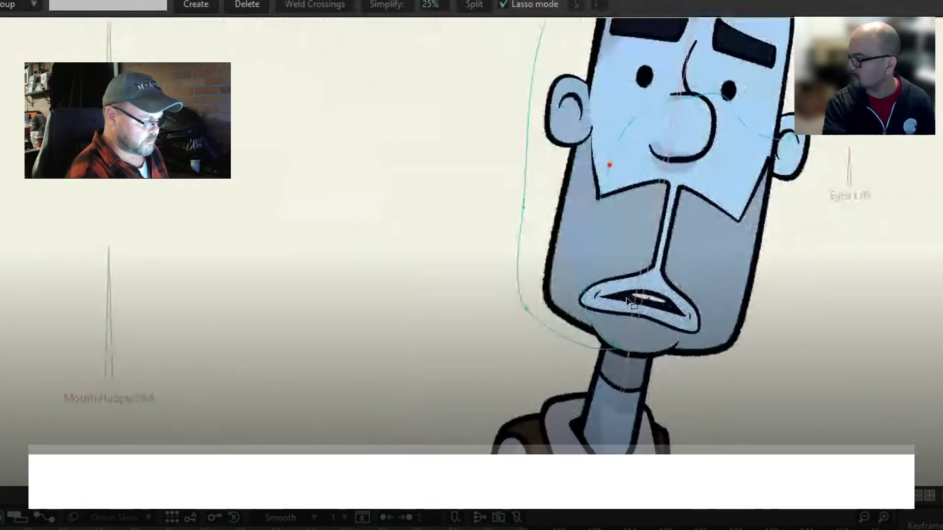
pyautogui.scroll(-5, 628, 302)
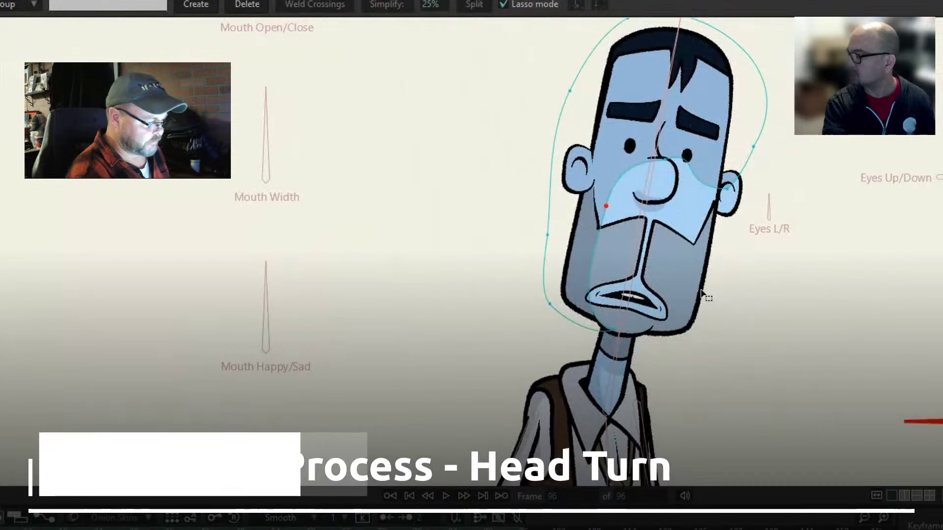
pyautogui.moveTo(702, 294); pyautogui.dragTo(621, 294)
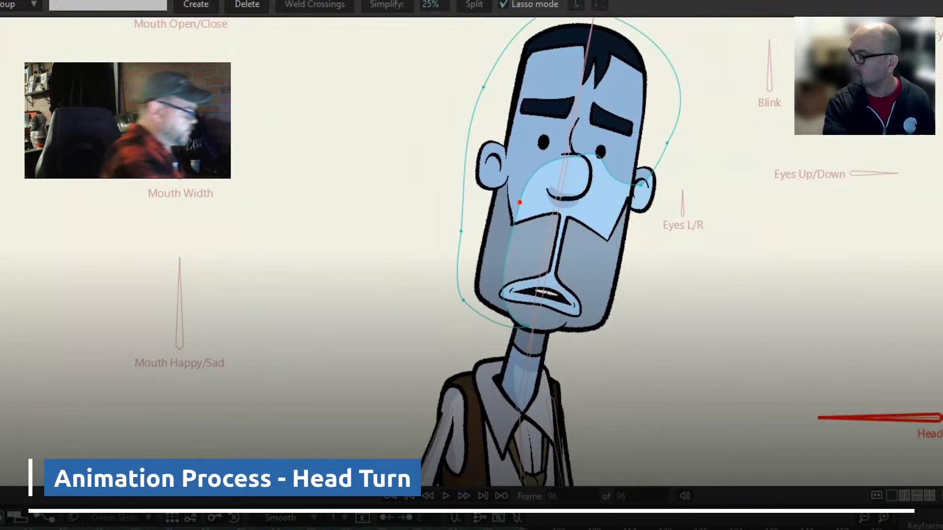
pyautogui.press('t')
pyautogui.moveTo(520, 203); pyautogui.dragTo(506, 202)
pyautogui.moveTo(529, 327); pyautogui.dragTo(512, 318)
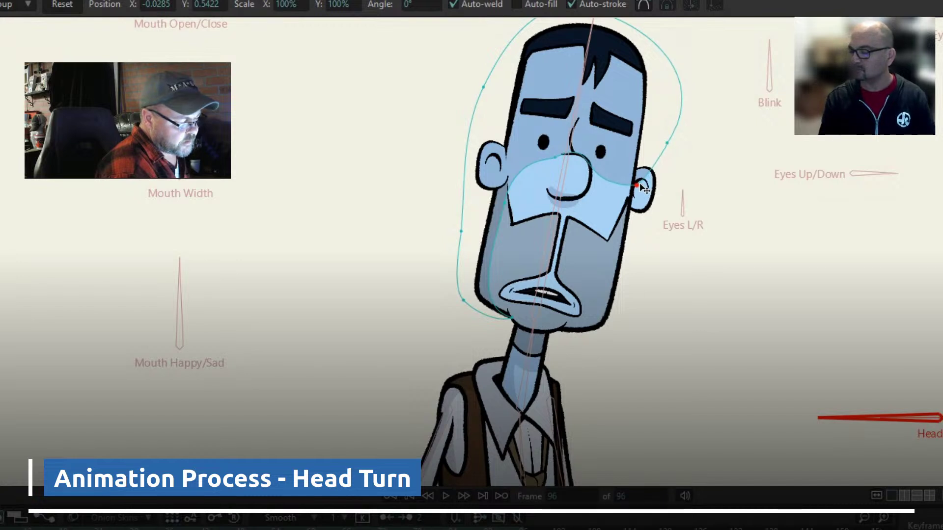
# Pull the shading points beside the far ear slightly inward, shorten the upper point's curve handle, and scrub the turn back to frame 1
pyautogui.moveTo(688, 148); pyautogui.dragTo(671, 141)
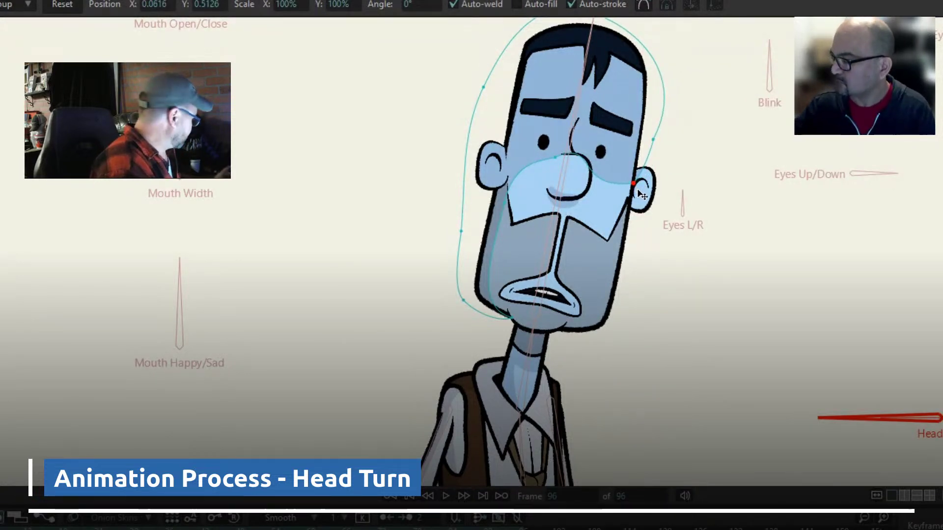
pyautogui.press('c')
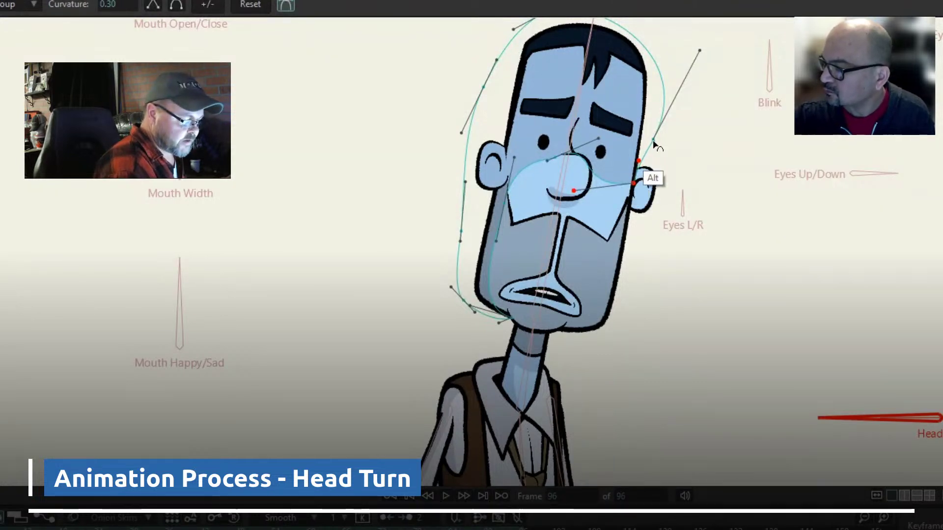
pyautogui.moveTo(653, 140); pyautogui.dragTo(652, 138)
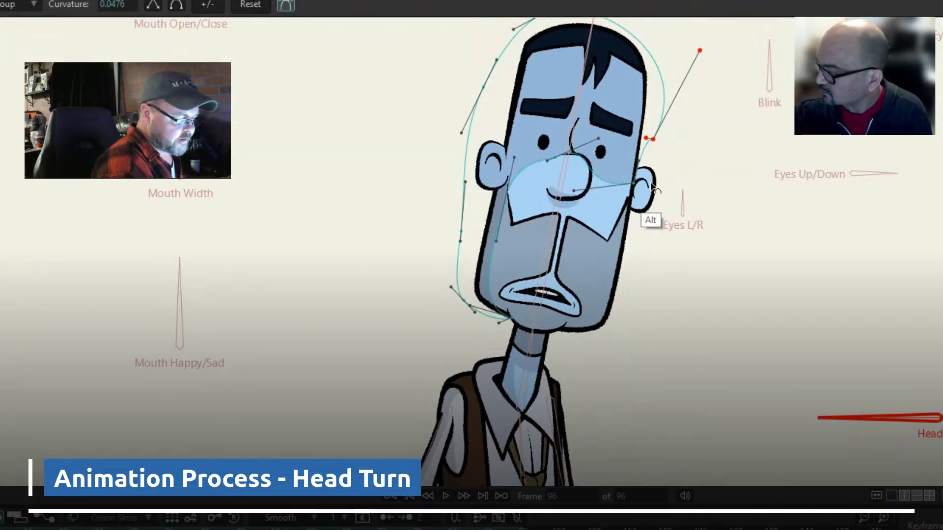
pyautogui.moveTo(523, 527); pyautogui.dragTo(499, 527)
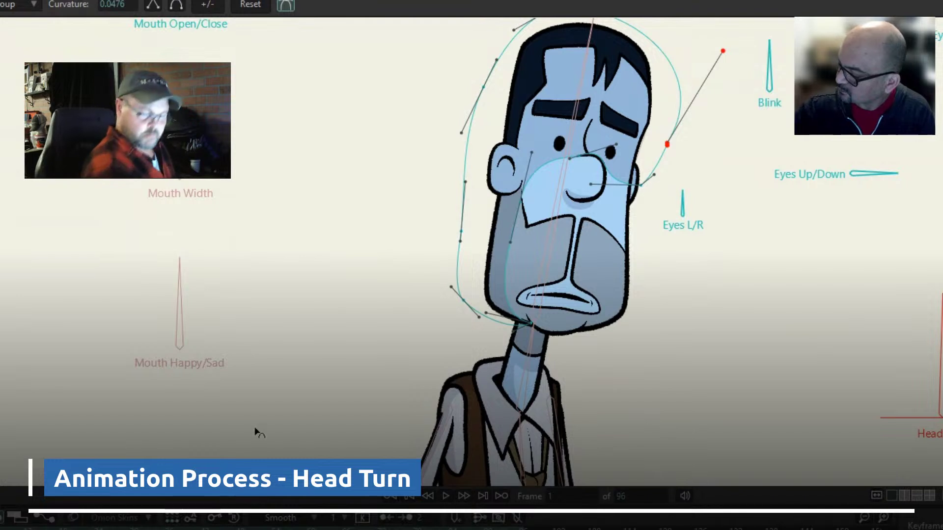
# Rotate the Head Turn bone at frame 0 to test the face shading through the turn
pyautogui.press('z')
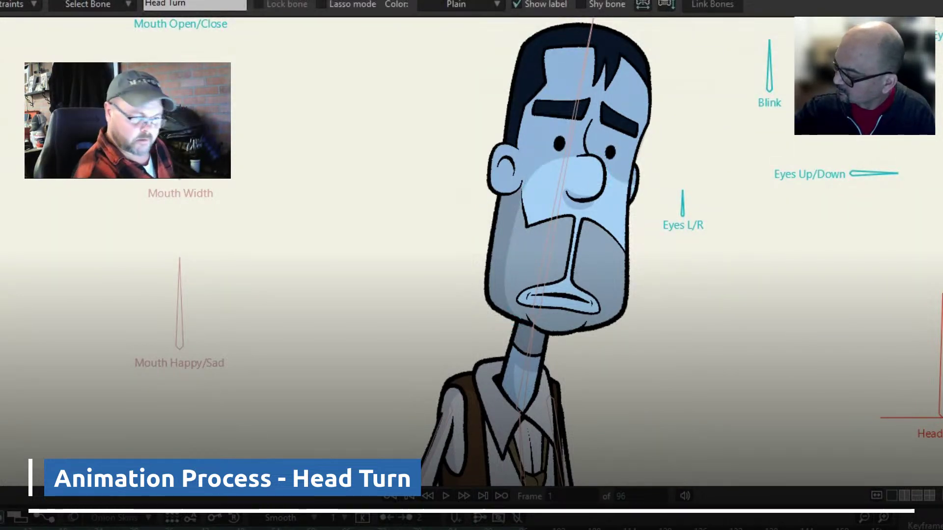
pyautogui.hotkey('ctrl', 'shift', 'Left')
pyautogui.press('z')
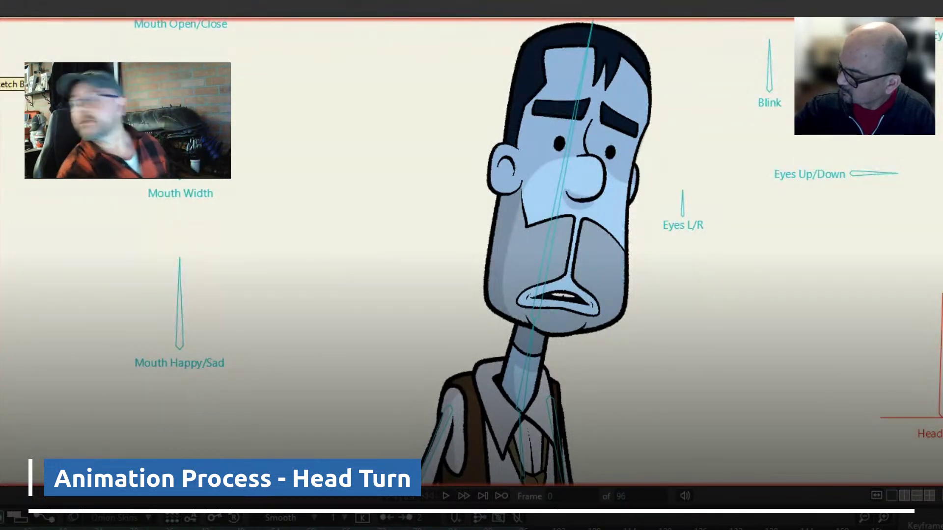
pyautogui.moveTo(941, 328); pyautogui.dragTo(820, 418)
pyautogui.hotkey('ctrl', 'z')
pyautogui.moveTo(941, 305); pyautogui.dragTo(834, 421)
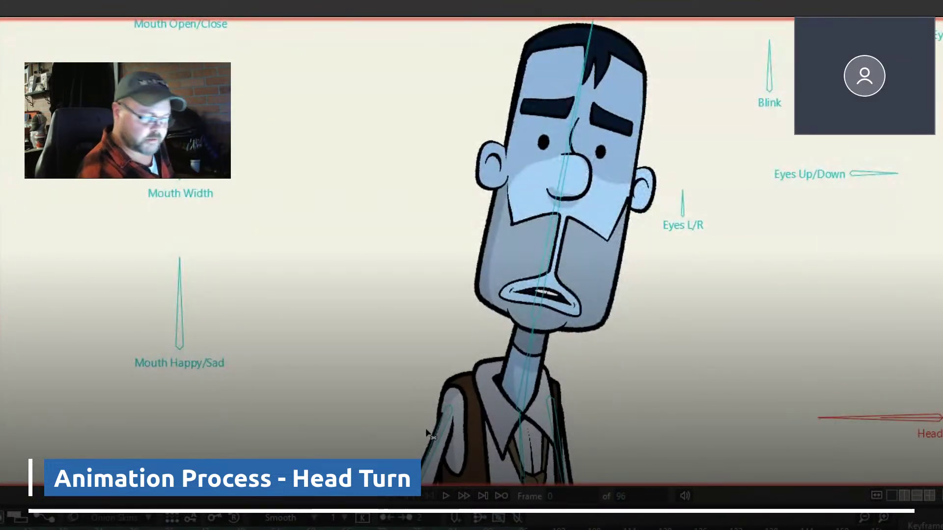
# At frame 1, move the face shading's chin point forward along the chin and lengthen its curve handle toward the rear jaw
pyautogui.press('Right')
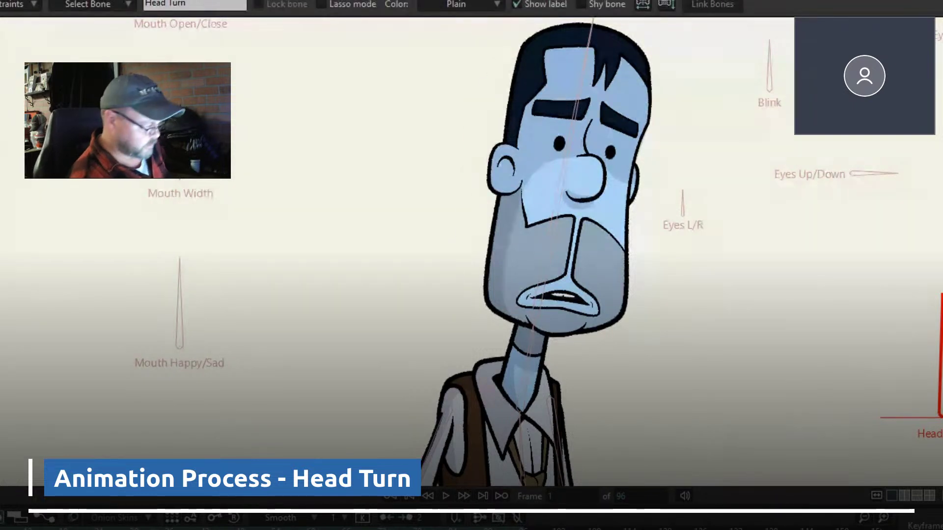
pyautogui.click(529, 328)
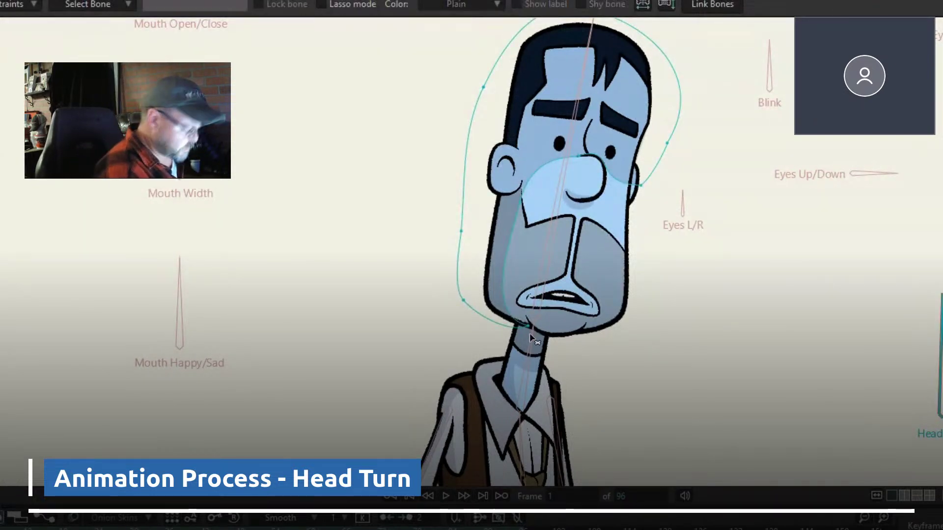
pyautogui.press('t')
pyautogui.click(536, 328)
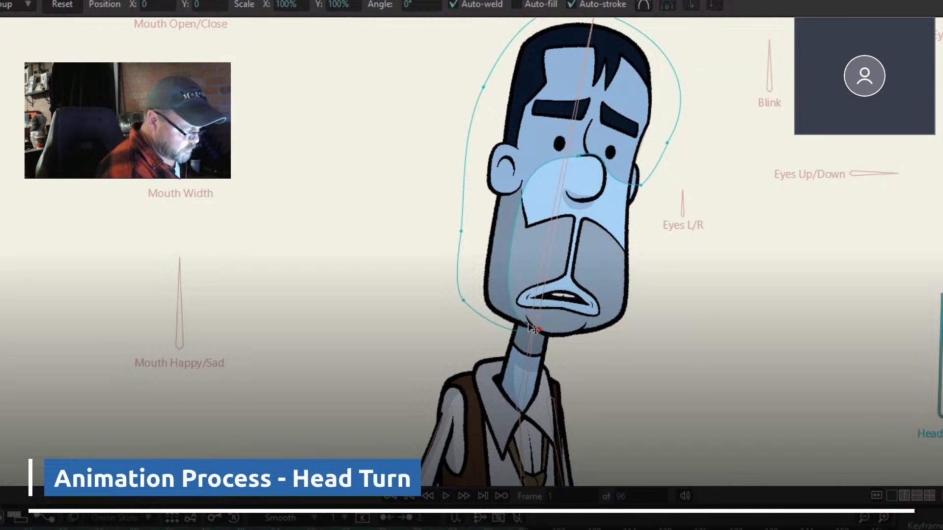
pyautogui.moveTo(541, 334); pyautogui.dragTo(553, 337)
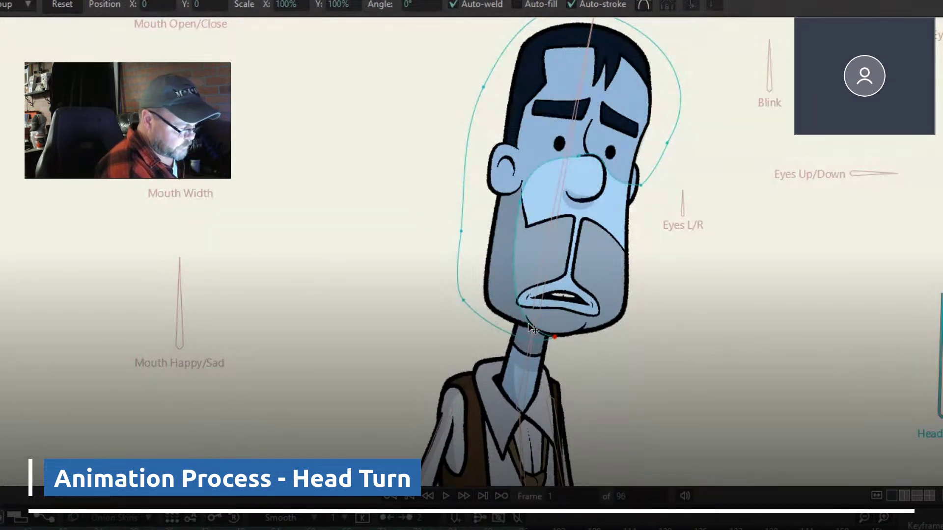
pyautogui.press('c')
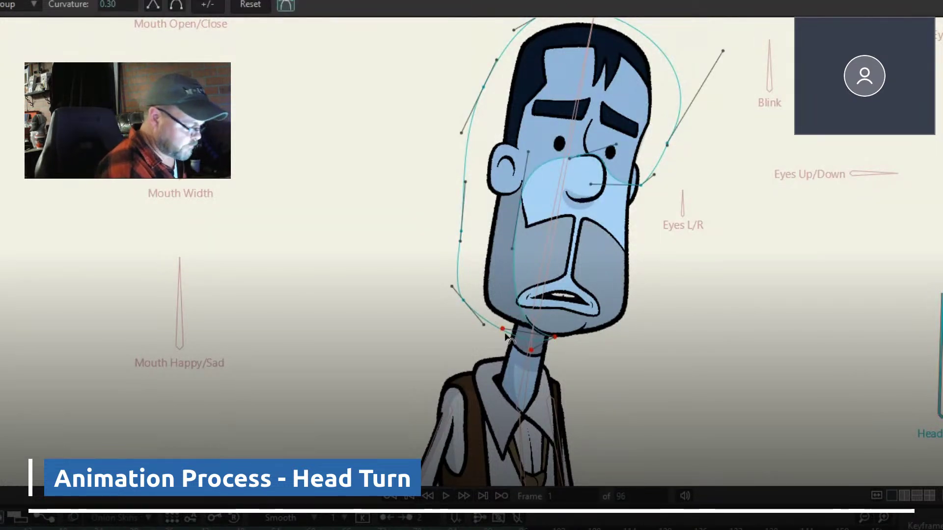
pyautogui.moveTo(503, 328); pyautogui.dragTo(485, 327)
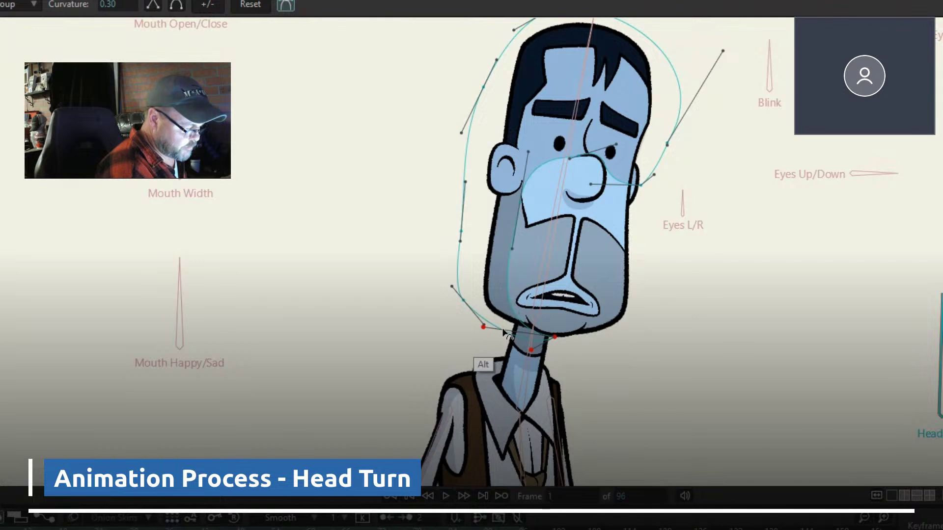
pyautogui.click(512, 249)
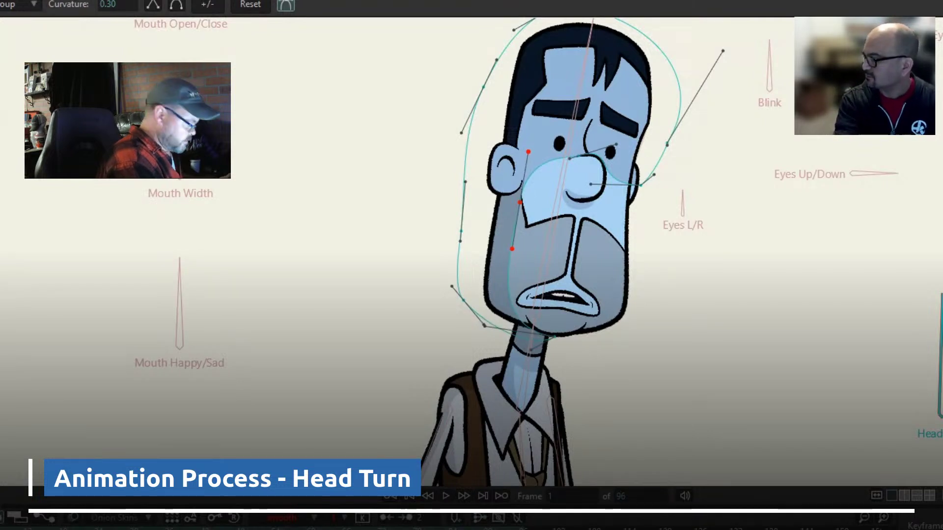
pyautogui.hotkey('ctrl', 'z')
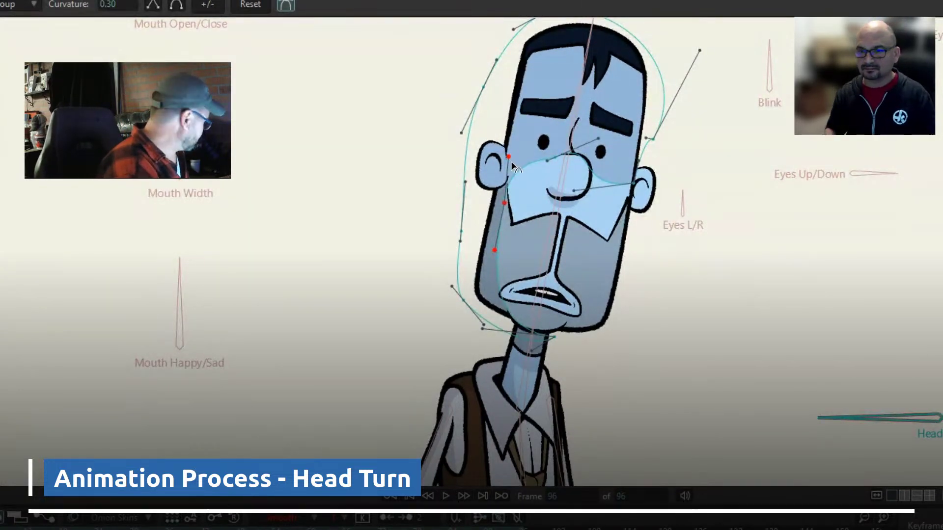
# At frame 96, extend the cheek shading point's upper curve handle and move the point slightly down and inward
pyautogui.moveTo(509, 158); pyautogui.dragTo(511, 134)
pyautogui.moveTo(506, 204); pyautogui.dragTo(506, 204)
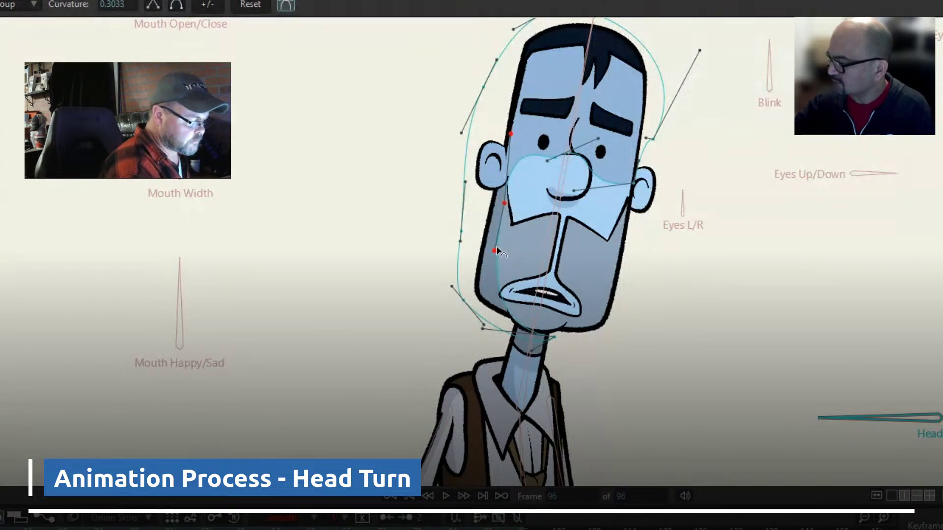
pyautogui.moveTo(494, 250); pyautogui.dragTo(495, 251)
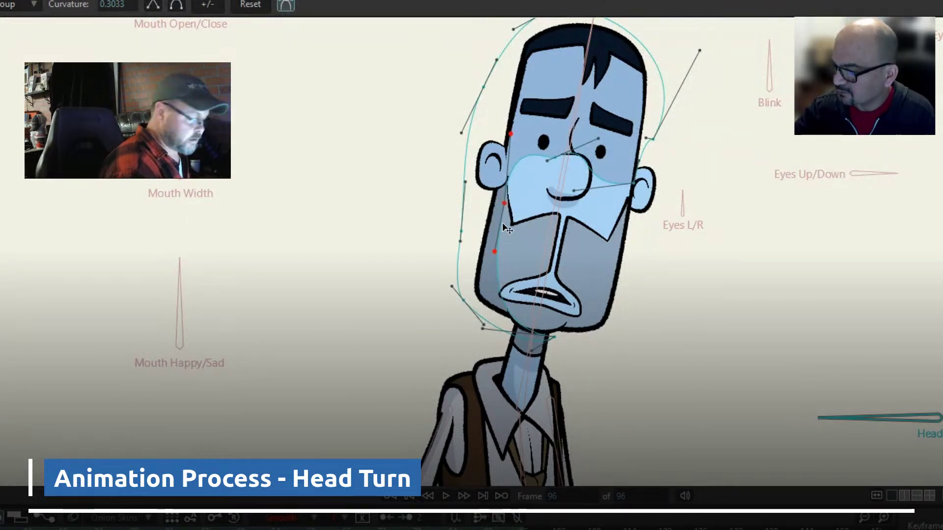
pyautogui.hotkey('alt', 's')
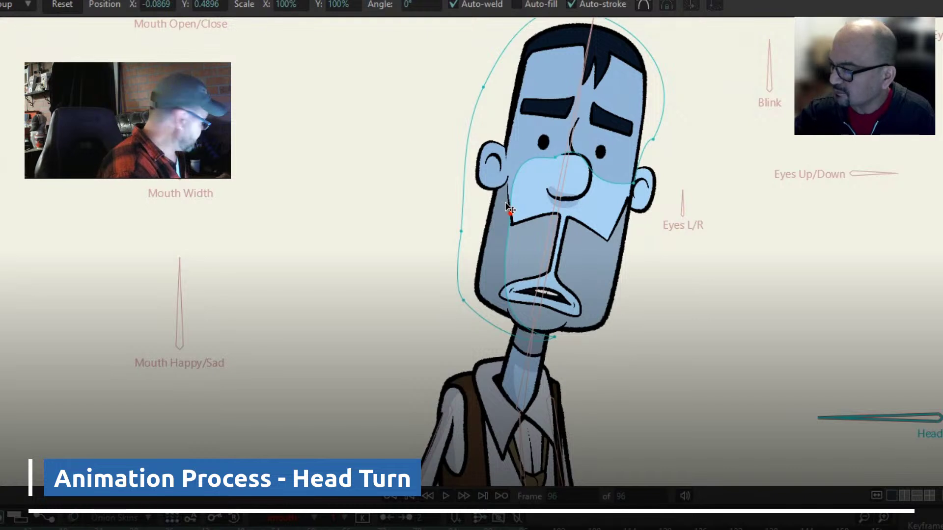
pyautogui.moveTo(508, 207); pyautogui.dragTo(510, 210)
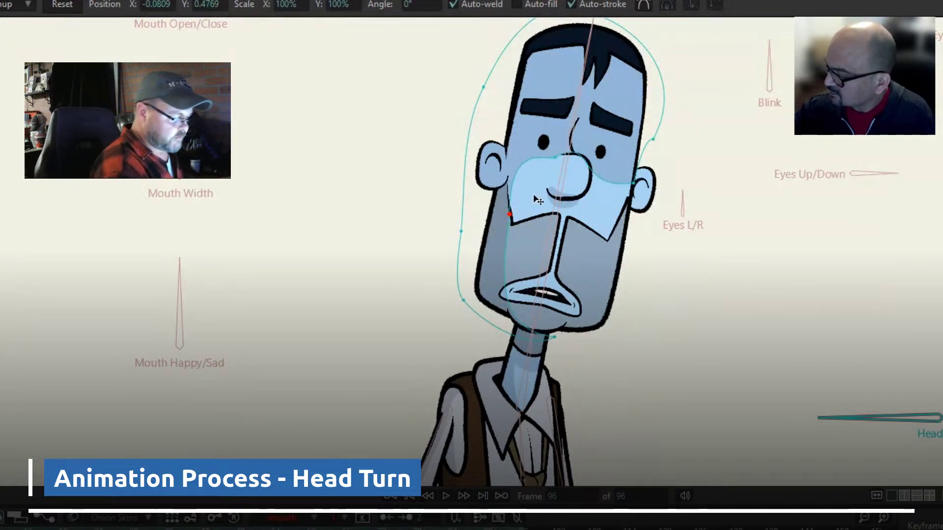
# Move the chin shading point back toward the neck, fine-tune the cheek point's curve handles, and scrub the turn to check it
pyautogui.click(541, 334)
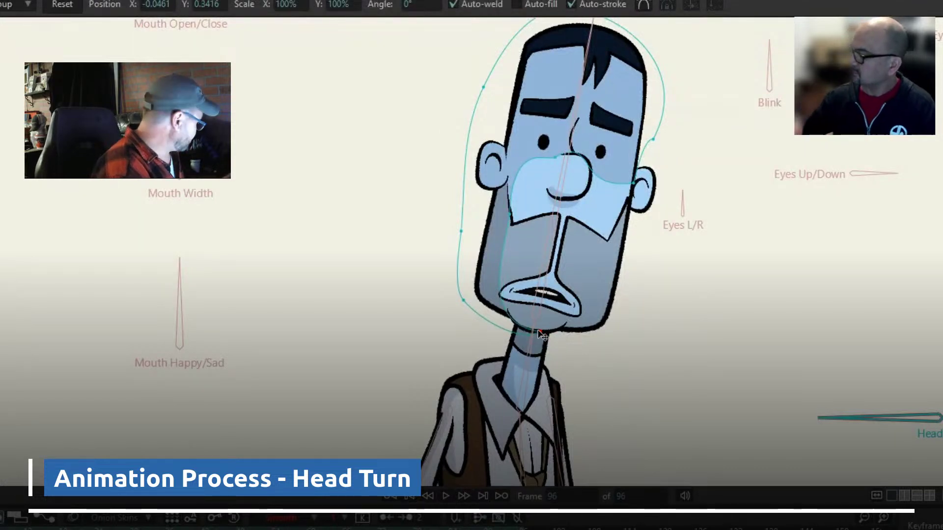
pyautogui.press('c')
pyautogui.press('alt')
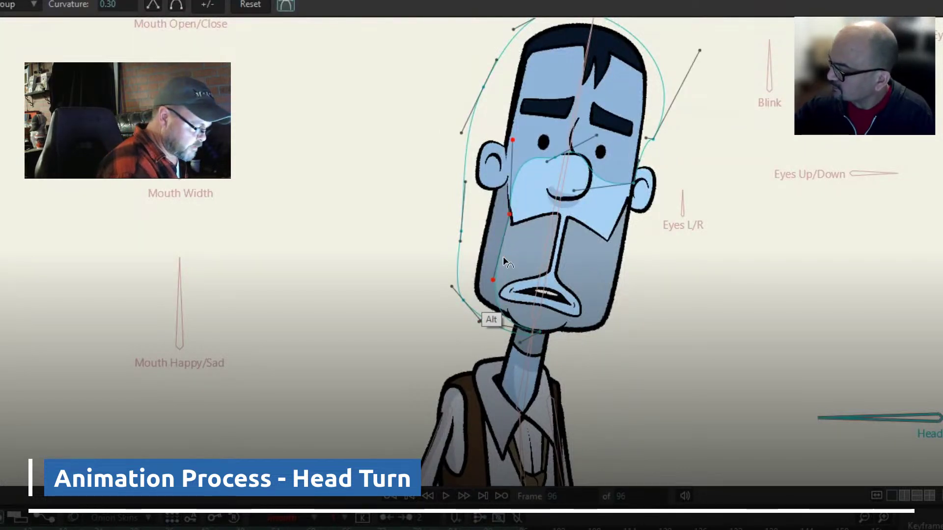
pyautogui.moveTo(514, 144); pyautogui.dragTo(516, 140)
pyautogui.moveTo(492, 284); pyautogui.dragTo(494, 284)
pyautogui.moveTo(522, 528); pyautogui.dragTo(313, 528)
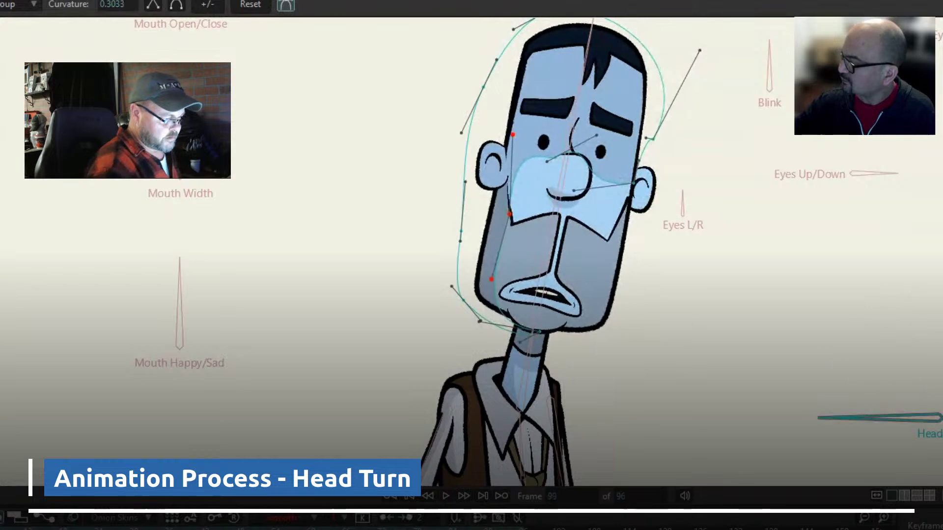
pyautogui.moveTo(52, 527); pyautogui.dragTo(522, 527)
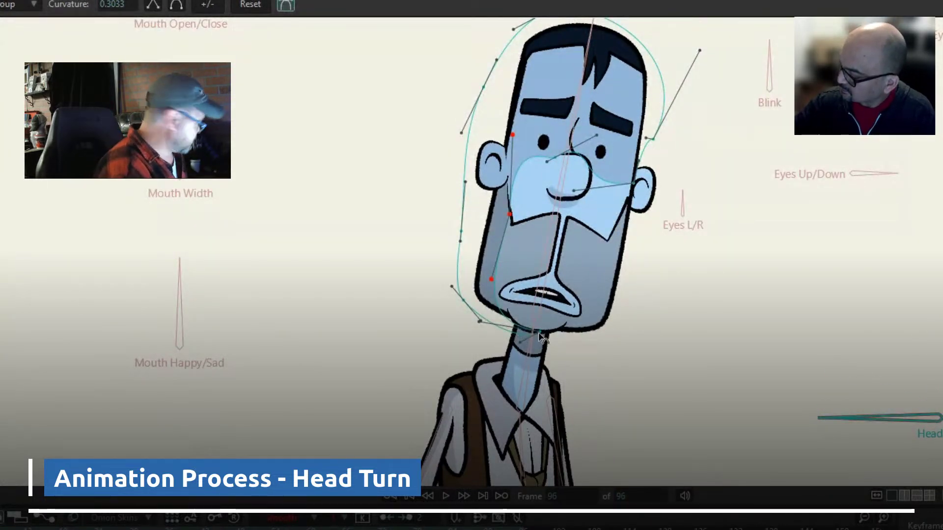
# Try moving the chin shading point forward to the front of the jaw and reshaping its curve, and scrub through the turn
pyautogui.press('t')
pyautogui.moveTo(539, 333)
pyautogui.mouseDown()
pyautogui.moveTo(556, 321)
pyautogui.moveTo(543, 333)
pyautogui.moveTo(607, 321)
pyautogui.moveTo(543, 332)
pyautogui.moveTo(584, 330)
pyautogui.mouseUp()
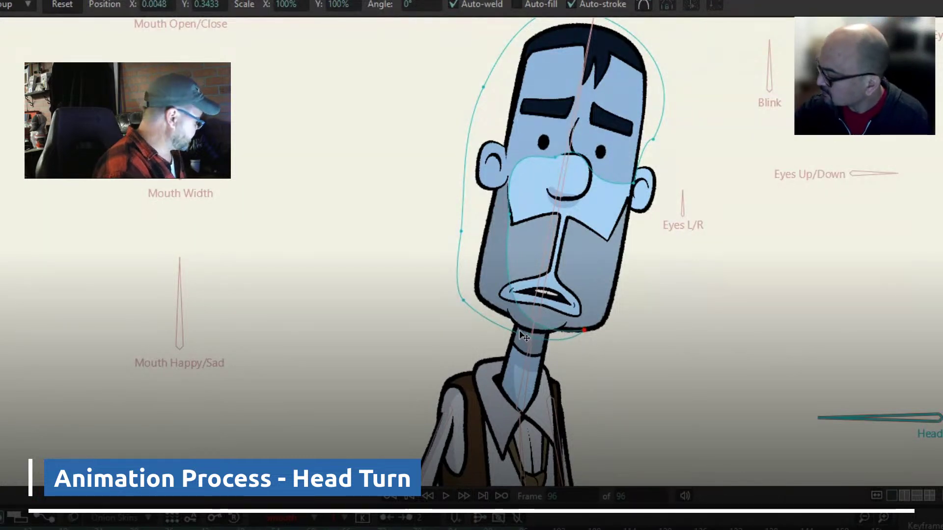
pyautogui.press('c')
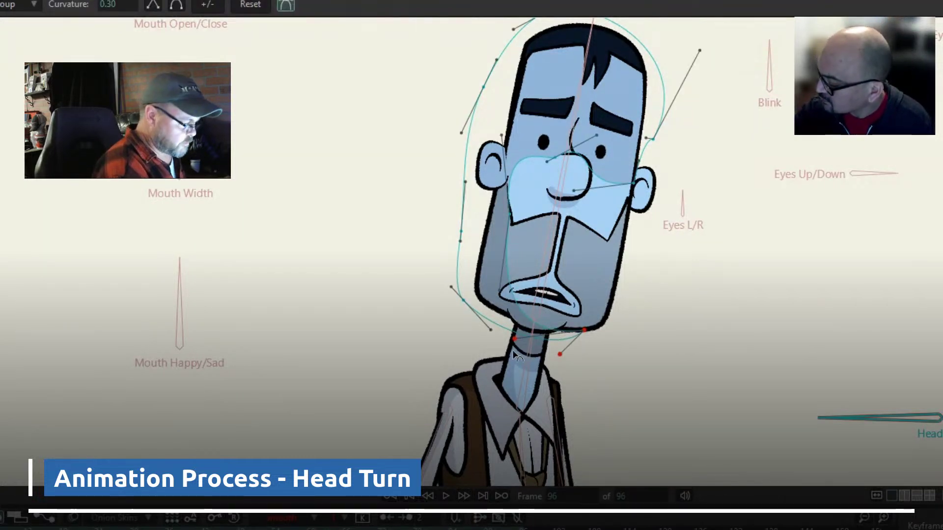
pyautogui.moveTo(499, 292); pyautogui.dragTo(480, 350)
pyautogui.moveTo(523, 528); pyautogui.dragTo(376, 528)
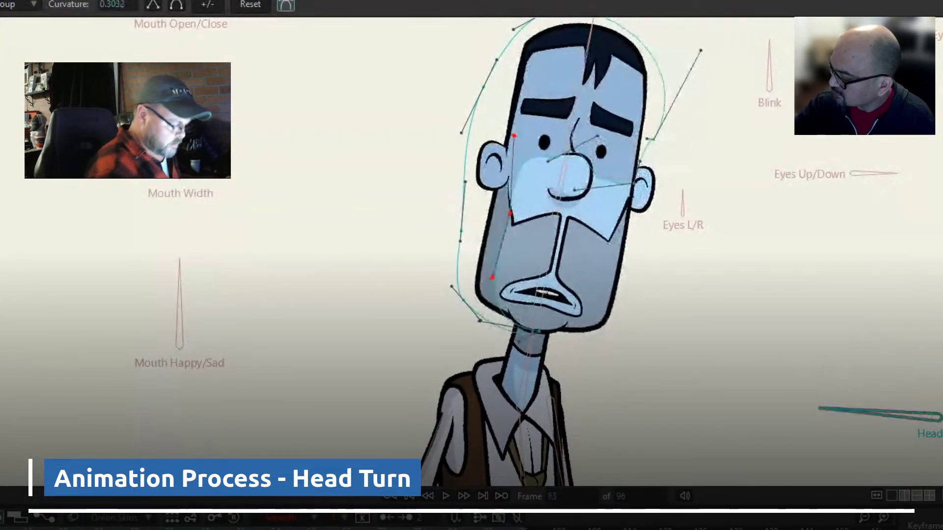
# At frame 96, raise the shading point beside the far ear and angle its inner curve handle down into the cheek
pyautogui.press('t')
pyautogui.click(634, 182)
pyautogui.moveTo(635, 182); pyautogui.dragTo(636, 170)
pyautogui.press('c')
pyautogui.moveTo(578, 177); pyautogui.dragTo(597, 210)
pyautogui.scroll(5, 628, 126)
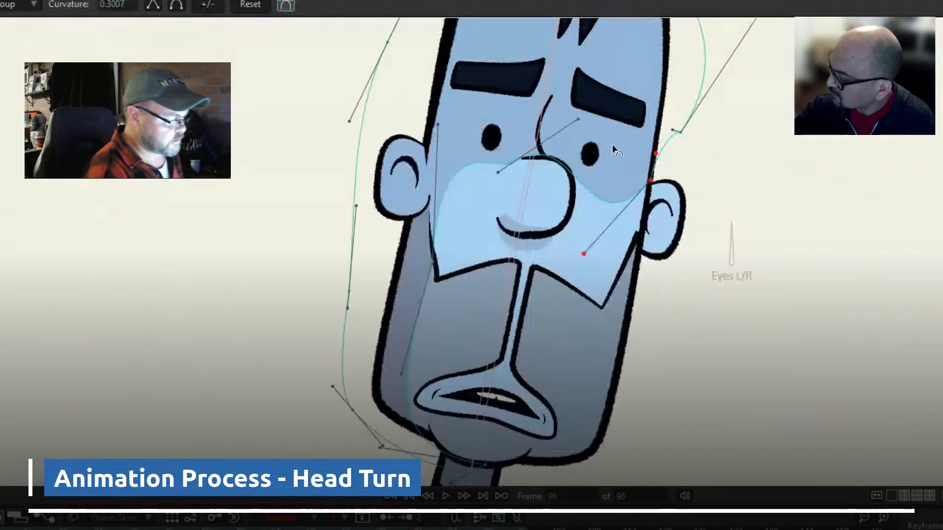
pyautogui.moveTo(590, 328); pyautogui.dragTo(605, 326)
# At frame 96, move the shading point at the bridge of the nose toward the far eye and flatten and lengthen its curve handles
pyautogui.click(465, 170)
pyautogui.press('t')
pyautogui.moveTo(465, 170); pyautogui.dragTo(496, 174)
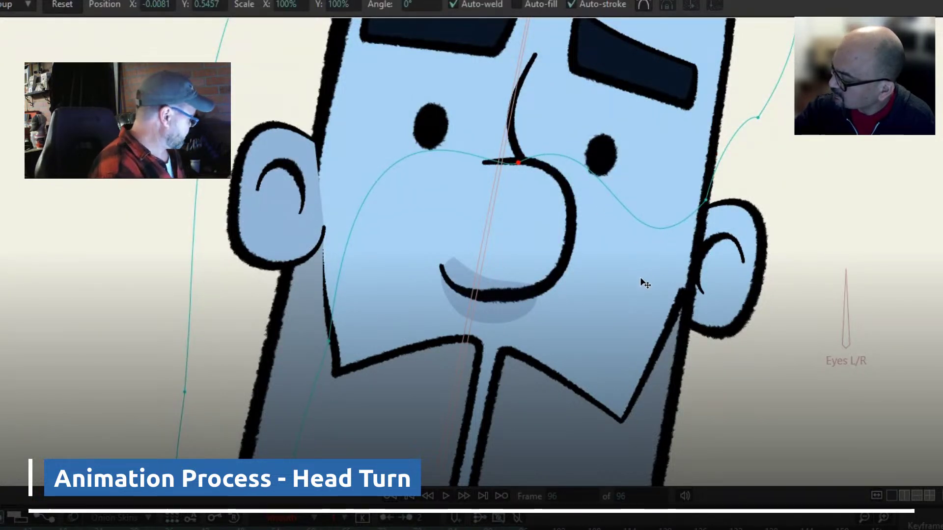
pyautogui.press('c')
pyautogui.moveTo(617, 114); pyautogui.dragTo(593, 158)
pyautogui.moveTo(488, 178); pyautogui.dragTo(436, 184)
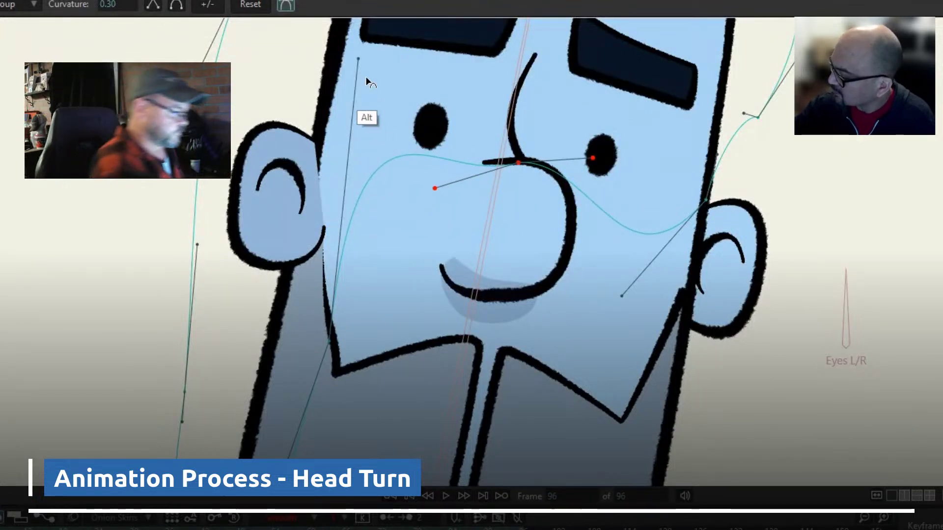
# Shorten the cheek point's upper curve handle, fine-tune the nose-bridge and far-ear point handles, and play through the turn
pyautogui.moveTo(360, 58); pyautogui.dragTo(349, 115)
pyautogui.moveTo(434, 189); pyautogui.dragTo(418, 177)
pyautogui.moveTo(622, 297)
pyautogui.mouseDown()
pyautogui.moveTo(629, 267)
pyautogui.moveTo(628, 312)
pyautogui.mouseUp()
pyautogui.press('Home')
pyautogui.press('End')
pyautogui.press('Home')
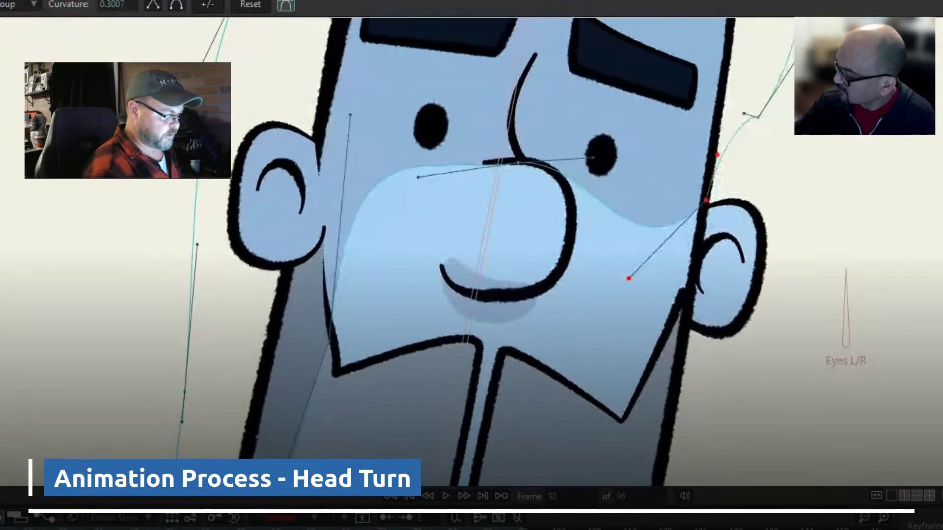
pyautogui.press('space')
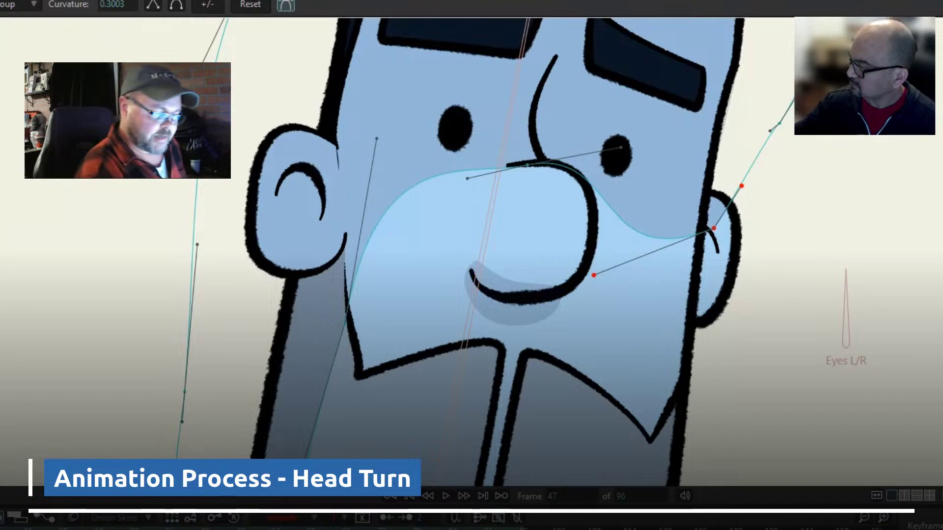
# Return to frame 0 of the main timeline and swing the Head Turn bone to test the face shading across the turn
pyautogui.hotkey('shift', 'Left')
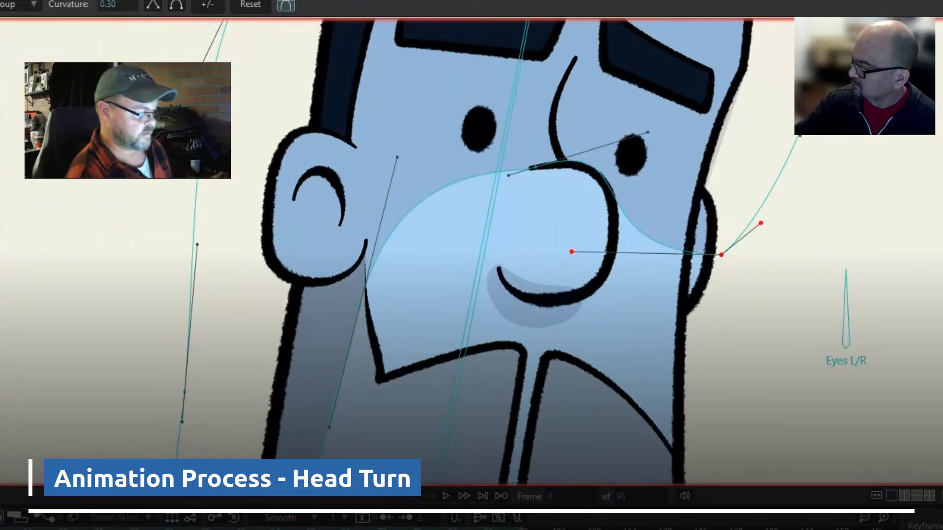
pyautogui.scroll(-2, 914, 260)
pyautogui.scroll(-3, 915, 260)
pyautogui.moveTo(932, 266); pyautogui.dragTo(741, 237)
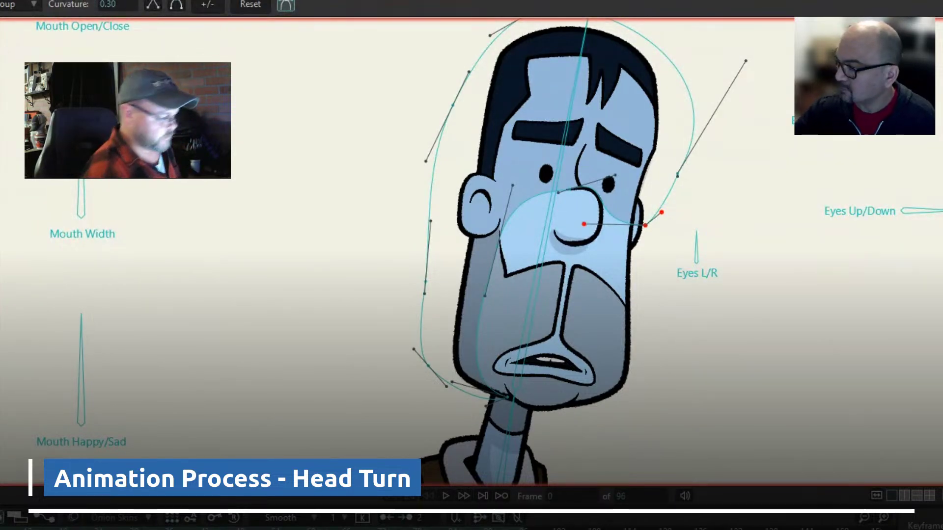
pyautogui.press('b')
pyautogui.press('z')
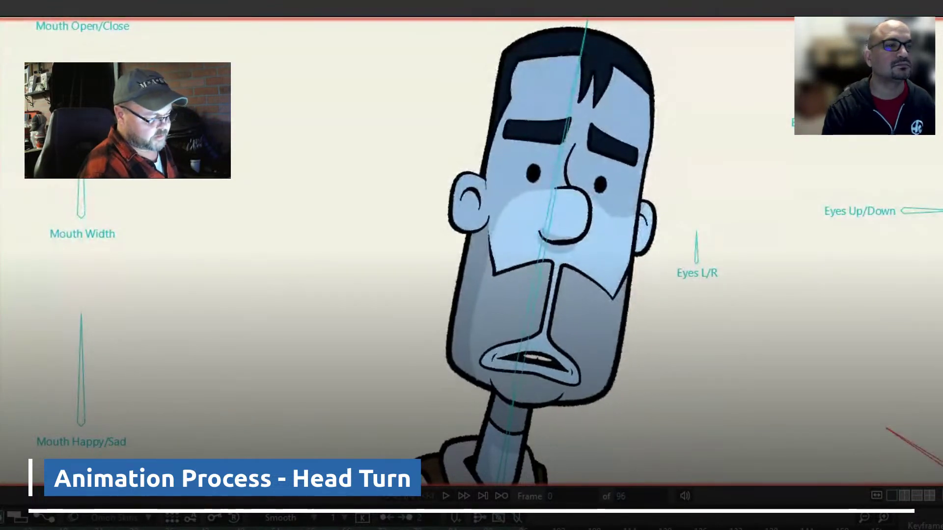
pyautogui.scroll(-2, 780, 242)
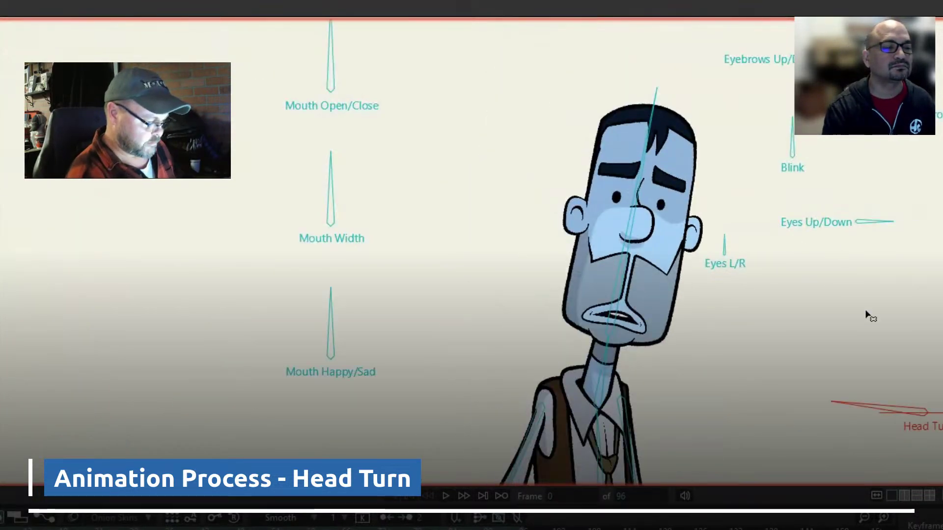
pyautogui.moveTo(866, 311); pyautogui.dragTo(759, 301)
pyautogui.scroll(-2, 760, 302)
pyautogui.moveTo(868, 300); pyautogui.dragTo(841, 308)
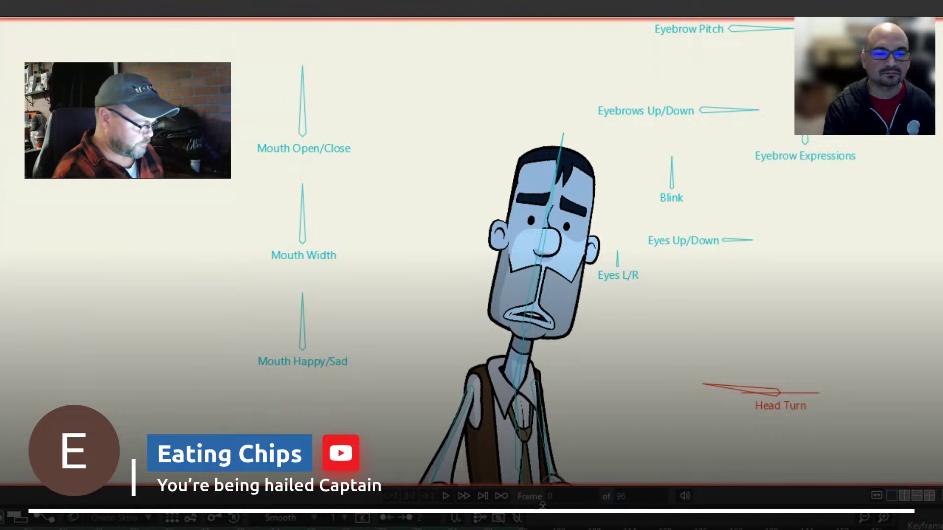
pyautogui.click(464, 496)
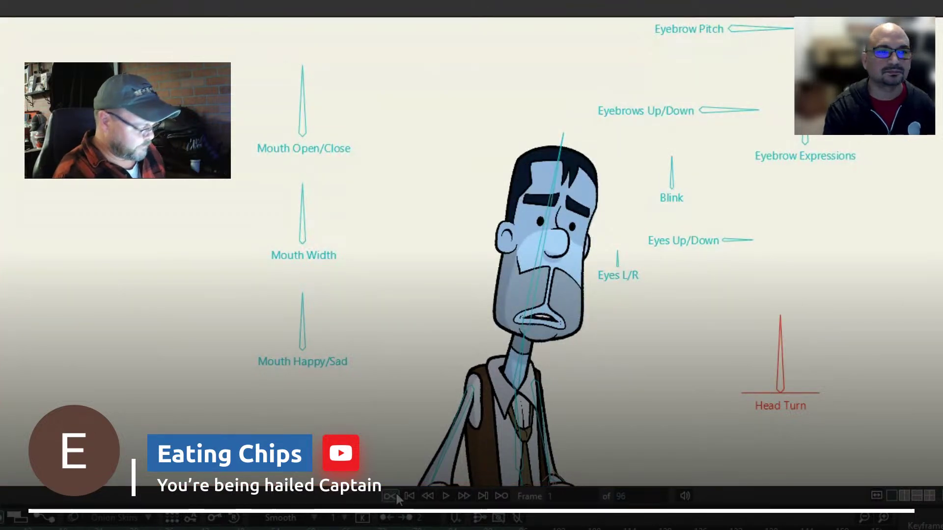
pyautogui.click(396, 493)
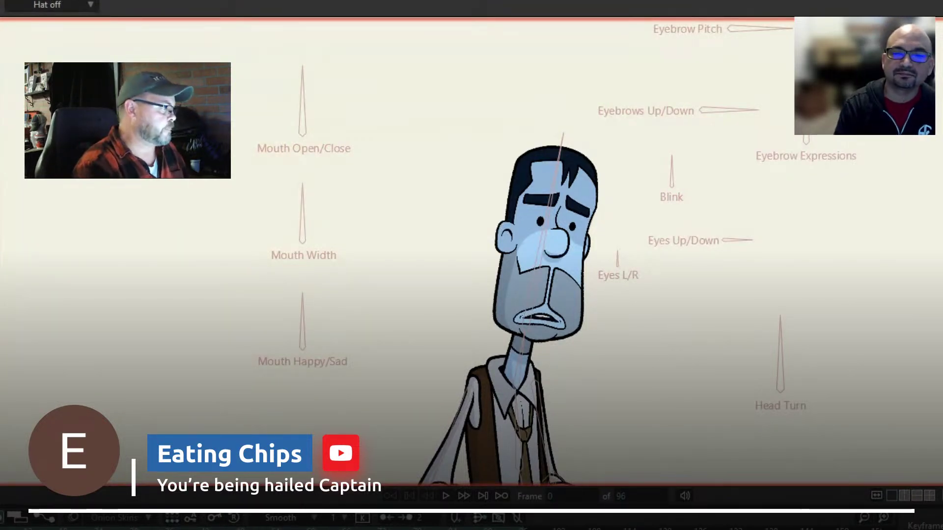
# Switch the front hat layer to Hat Front and the back hat layer to Hat Back On
pyautogui.hotkey('alt', 'w')
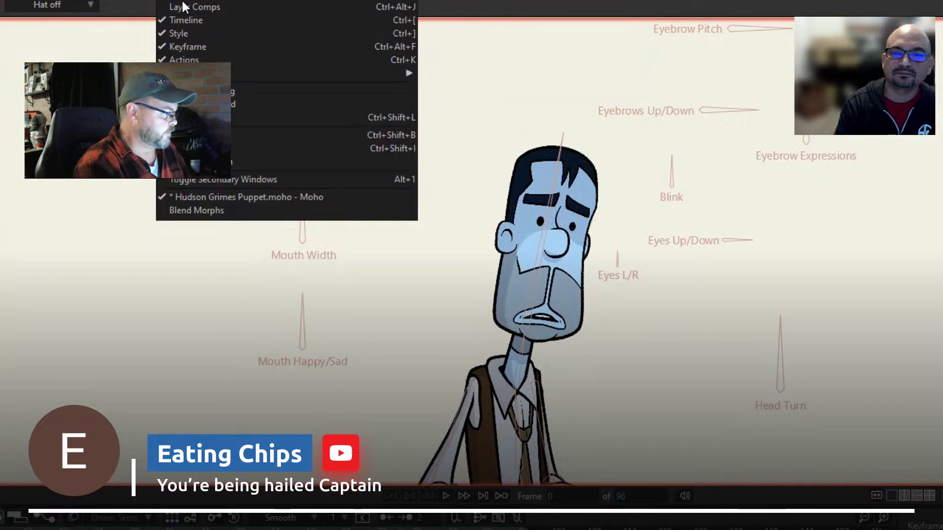
pyautogui.click(343, 182)
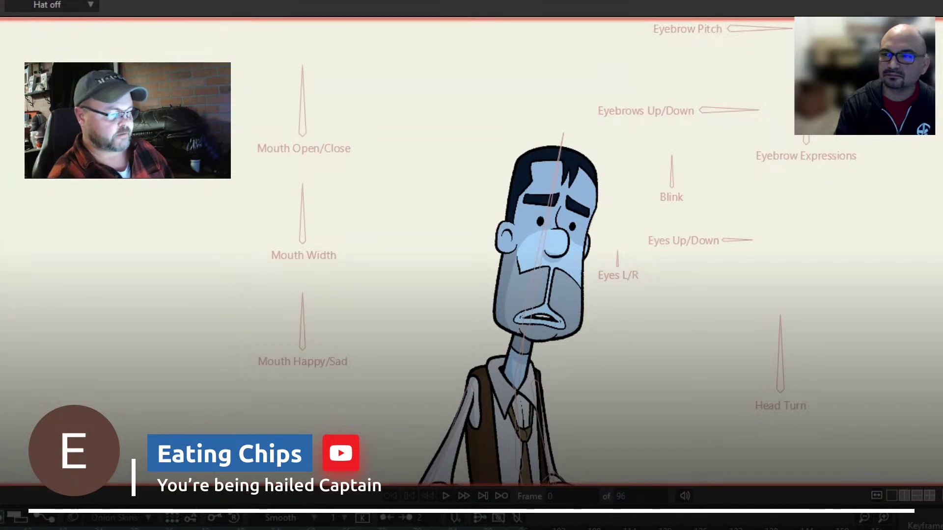
pyautogui.press('Down')
pyautogui.press('Down')
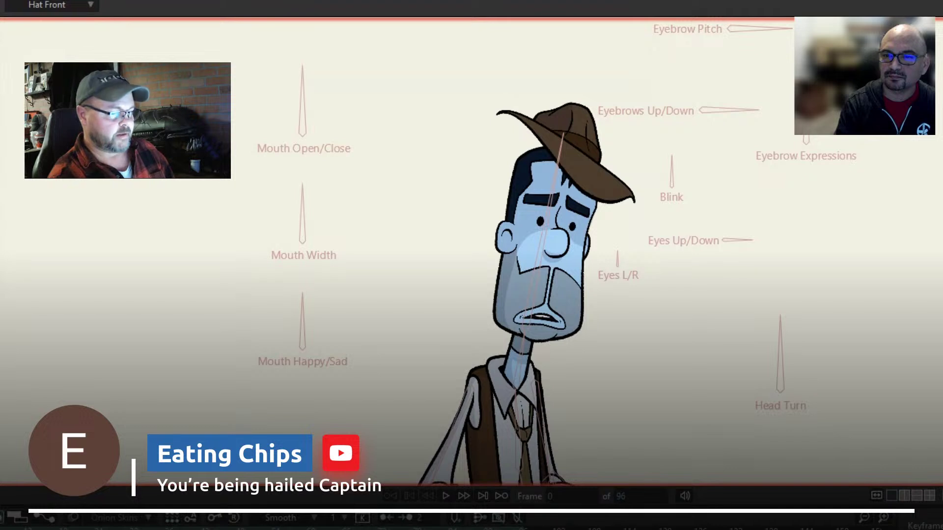
pyautogui.press('Up')
pyautogui.press('Down')
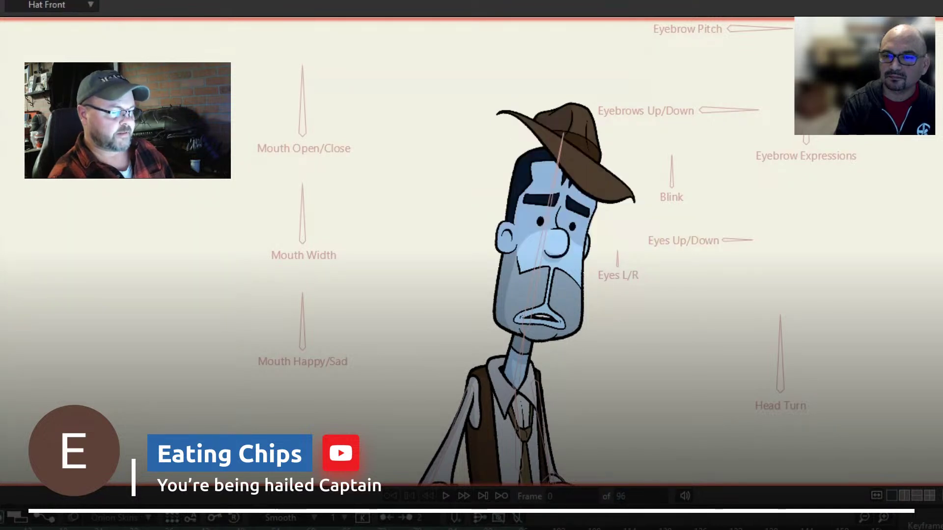
pyautogui.press('Up')
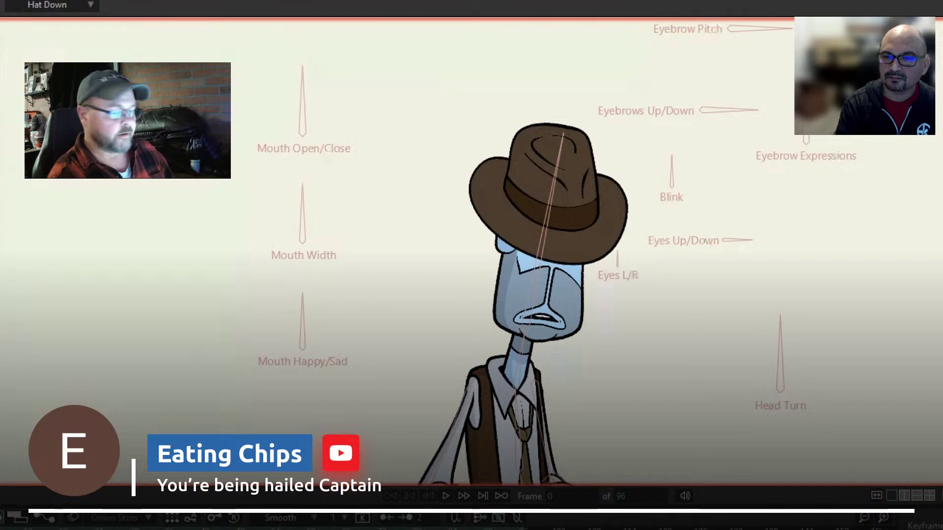
pyautogui.press('Down')
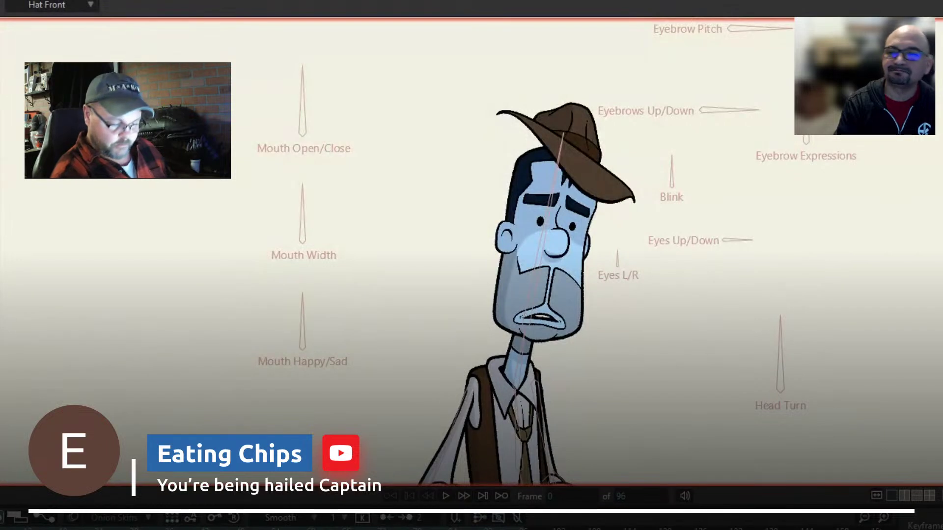
pyautogui.press('Down')
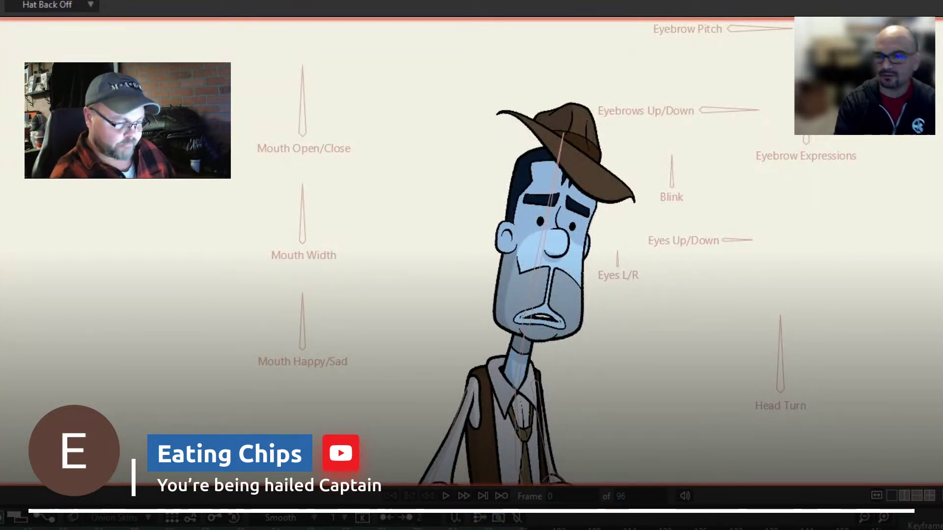
pyautogui.press('Down')
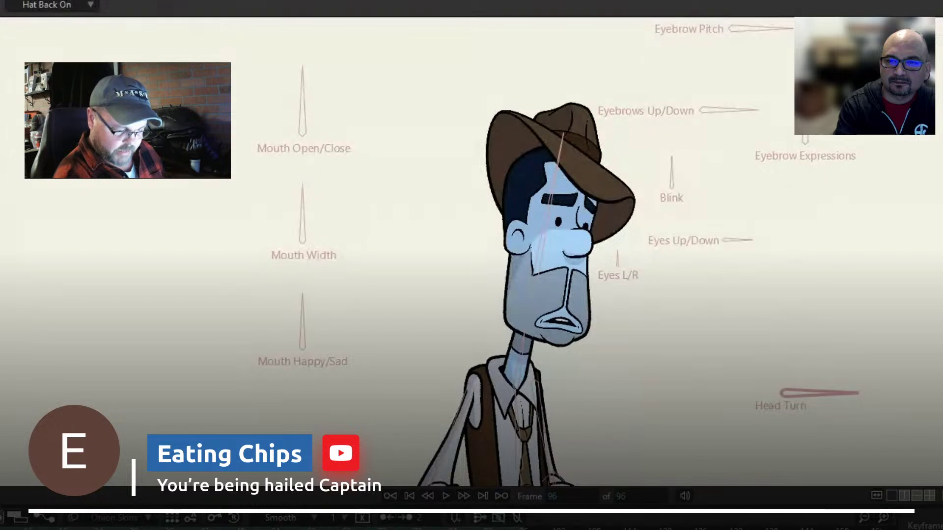
# At frame 96 of the head turn, select all front hat points and push the crown and brim toward the turn using a 0.1033 magnet radius
pyautogui.press('g')
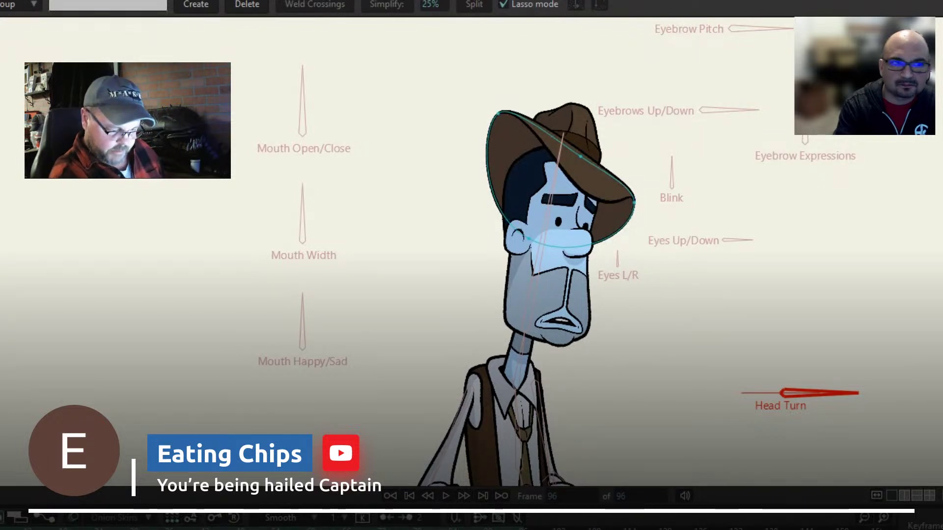
pyautogui.hotkey('ctrl', 'a')
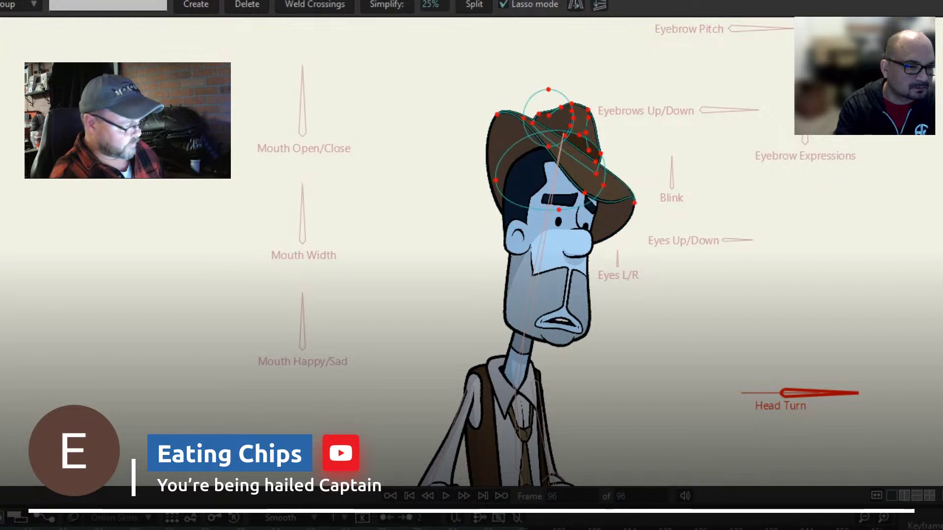
pyautogui.scroll(2, 706, 292)
pyautogui.moveTo(732, 197); pyautogui.dragTo(794, 320)
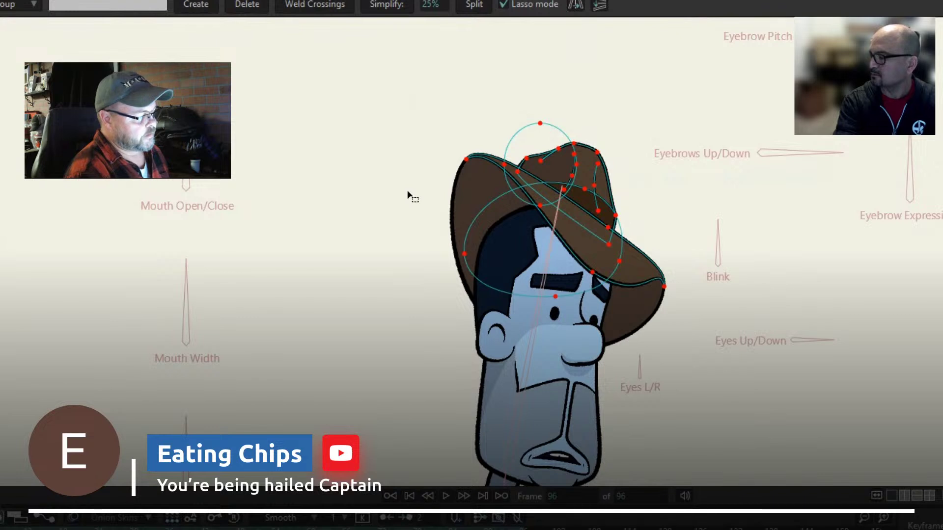
pyautogui.press('x')
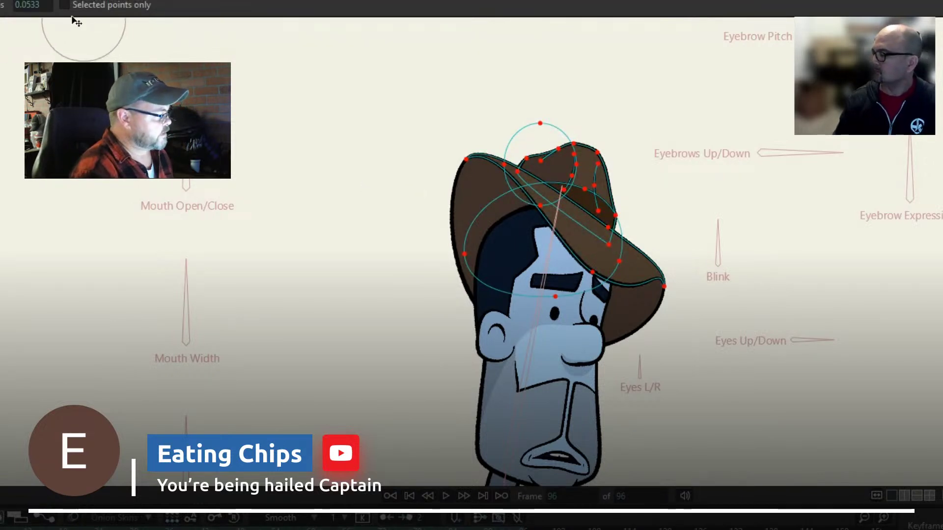
pyautogui.moveTo(28, 5); pyautogui.dragTo(56, 7)
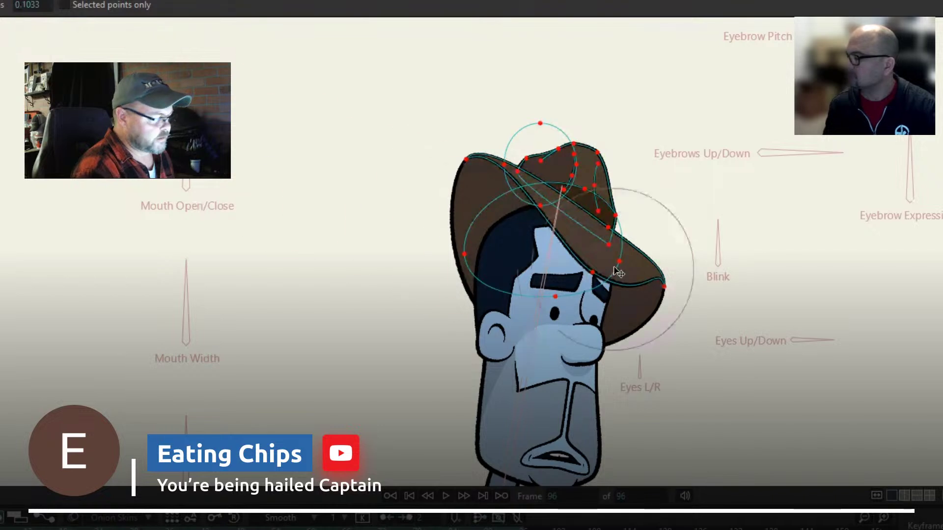
pyautogui.moveTo(581, 246); pyautogui.dragTo(600, 249)
pyautogui.moveTo(633, 297); pyautogui.dragTo(658, 298)
pyautogui.moveTo(488, 190); pyautogui.dragTo(520, 191)
pyautogui.moveTo(599, 188); pyautogui.dragTo(632, 229)
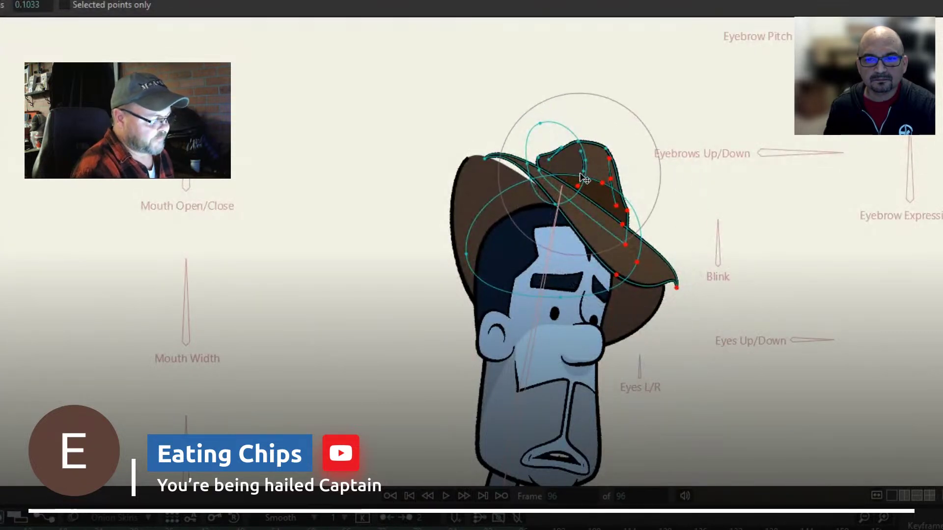
# Scrub back through the turn to check the hat, and nudge the front part of the brim further forward with the magnet
pyautogui.press('Left')
pyautogui.press('Left')
pyautogui.press('Left')
pyautogui.press('Left')
pyautogui.press('Left')
pyautogui.press('Left')
pyautogui.press('Left')
pyautogui.press('Left')
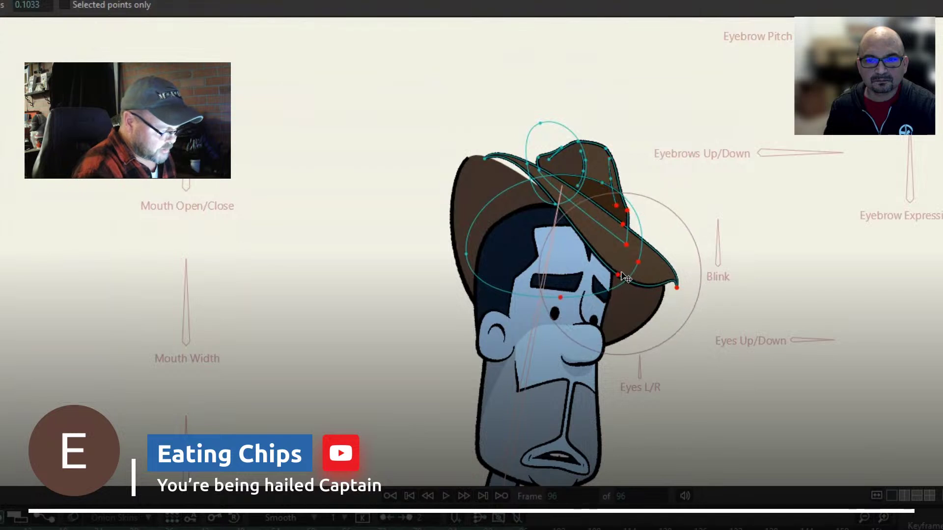
pyautogui.moveTo(641, 270); pyautogui.dragTo(645, 272)
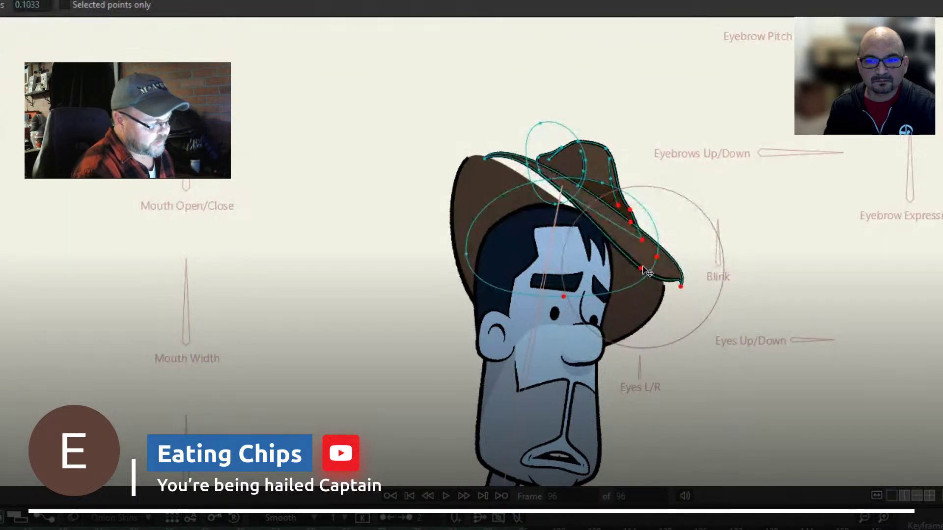
pyautogui.moveTo(524, 528); pyautogui.dragTo(447, 528)
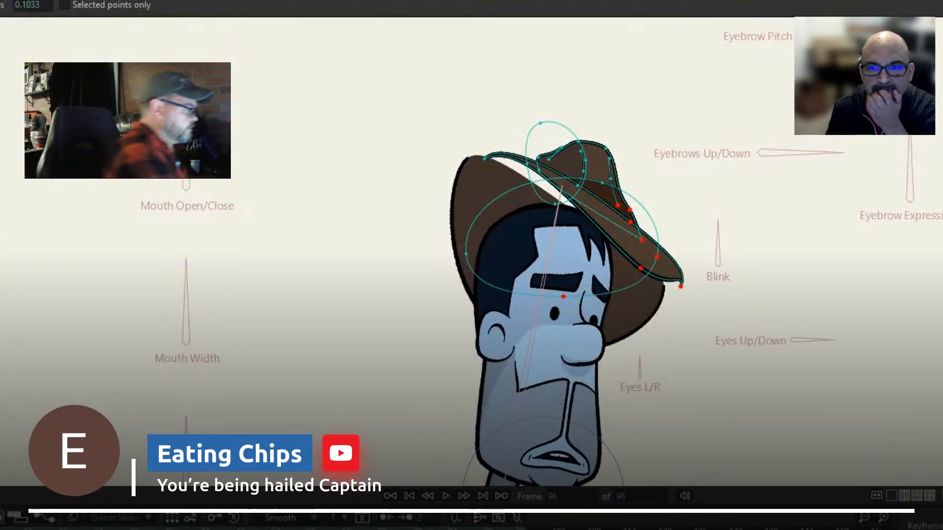
pyautogui.press('t')
pyautogui.moveTo(552, 180); pyautogui.dragTo(541, 182)
pyautogui.hotkey('ctrl', 'z')
pyautogui.scroll(5, 566, 190)
pyautogui.moveTo(533, 165); pyautogui.dragTo(518, 170)
pyautogui.hotkey('ctrl', 'z')
# Select the two points at the back edge of the hat's crown and move them backward along the brim
pyautogui.click(513, 138)
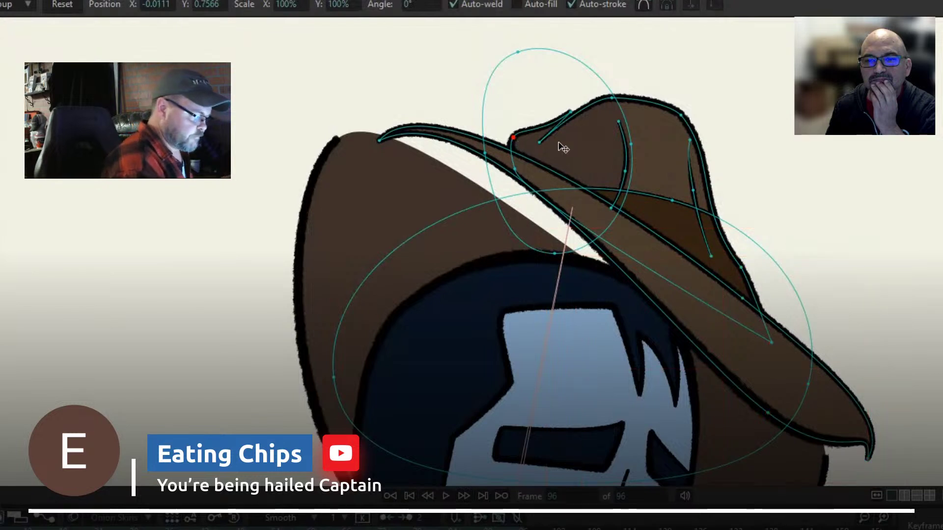
pyautogui.press('g')
pyautogui.keyDown('shift'); pyautogui.click(515, 169); pyautogui.keyUp('shift')
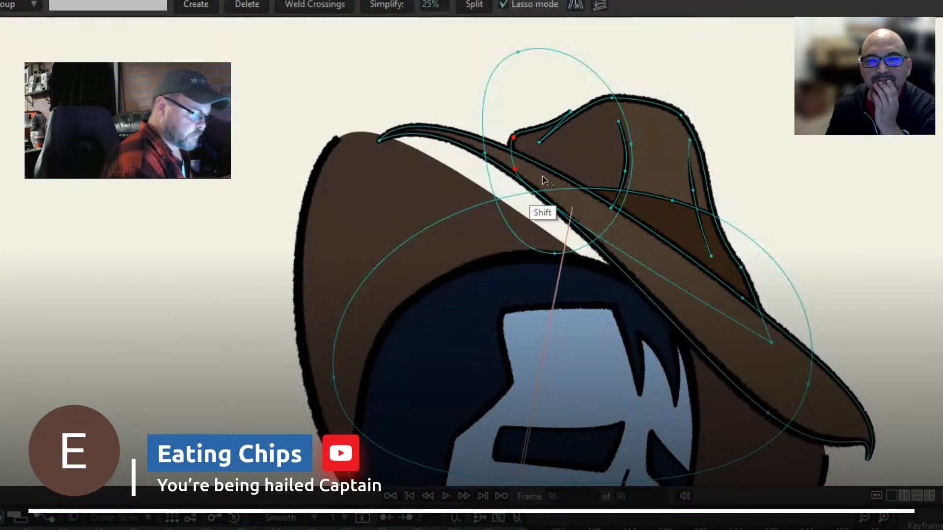
pyautogui.press('t')
pyautogui.moveTo(507, 165); pyautogui.dragTo(469, 161)
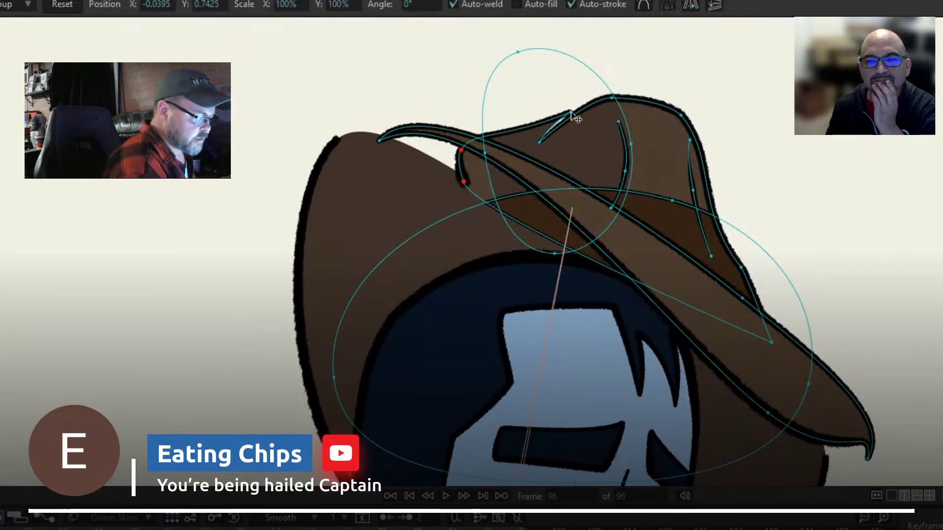
# Adjust the curve along the back of the crown and raise its lower back point behind the brim
pyautogui.click(575, 114)
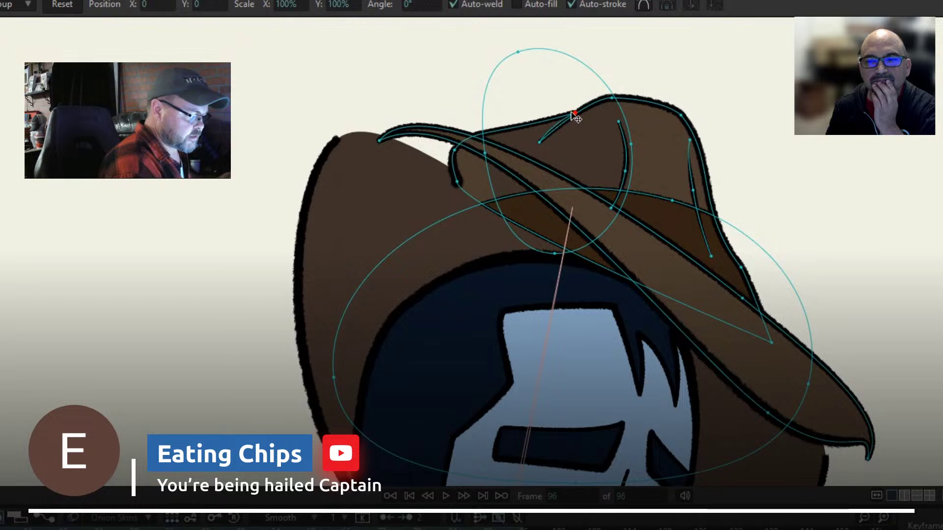
pyautogui.click(540, 143)
pyautogui.press('c')
pyautogui.click(570, 113)
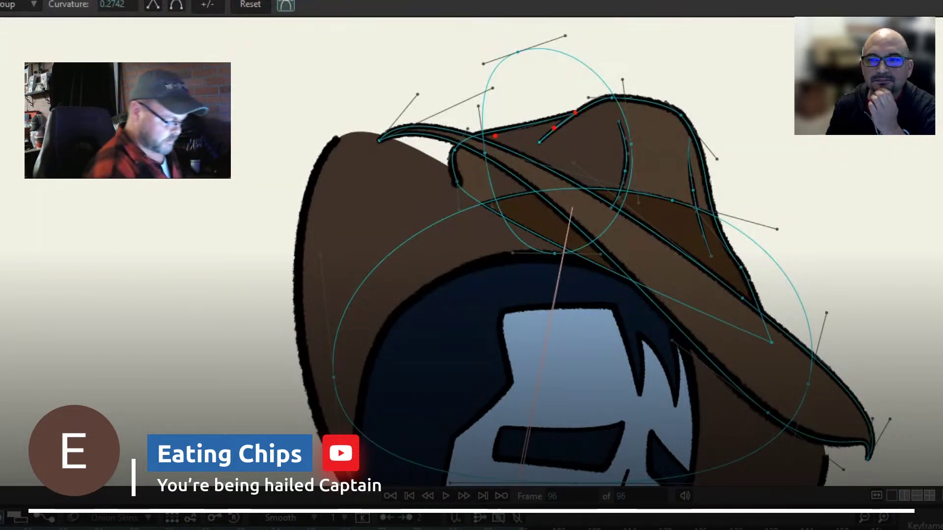
pyautogui.press('space')
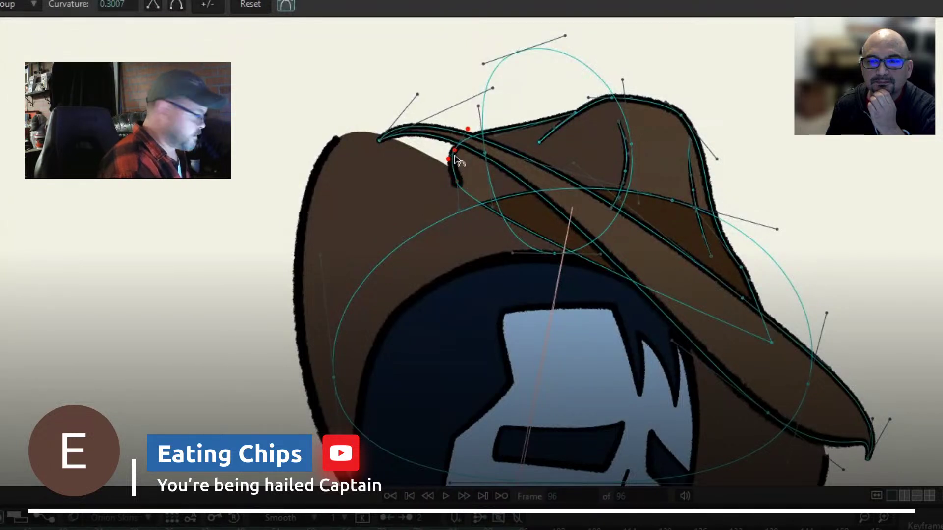
pyautogui.press('t')
pyautogui.moveTo(458, 182); pyautogui.dragTo(458, 139)
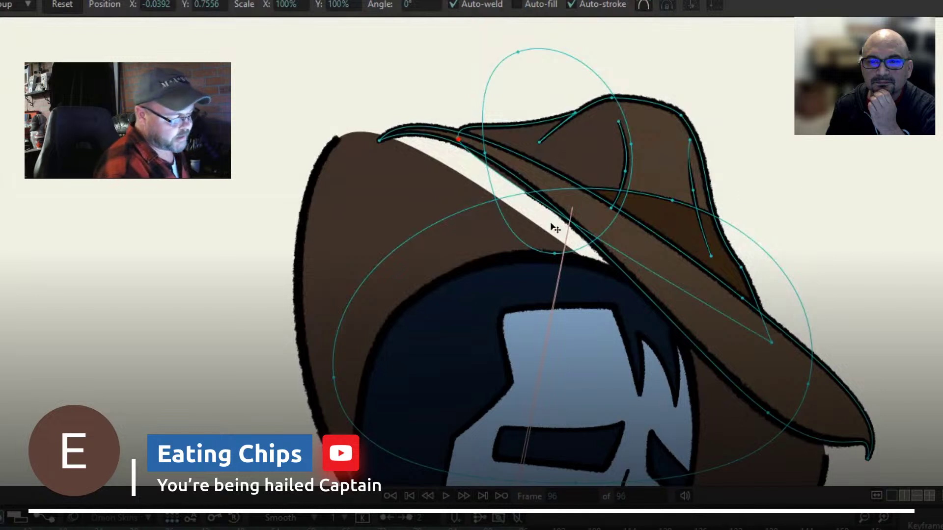
# Adjust the curve handle at the crown's lower back point and step through the frames to check it
pyautogui.press('c')
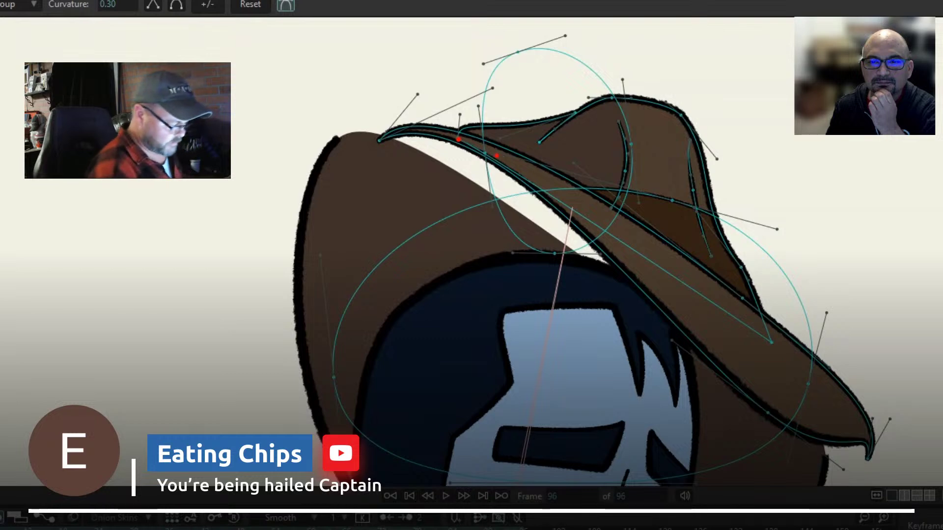
pyautogui.press('Left')
pyautogui.press('Left')
pyautogui.press('Left')
pyautogui.press('Left')
pyautogui.press('Left')
pyautogui.press('Left')
pyautogui.press('Right')
pyautogui.press('Right')
pyautogui.press('Right')
pyautogui.press('Right')
pyautogui.press('Right')
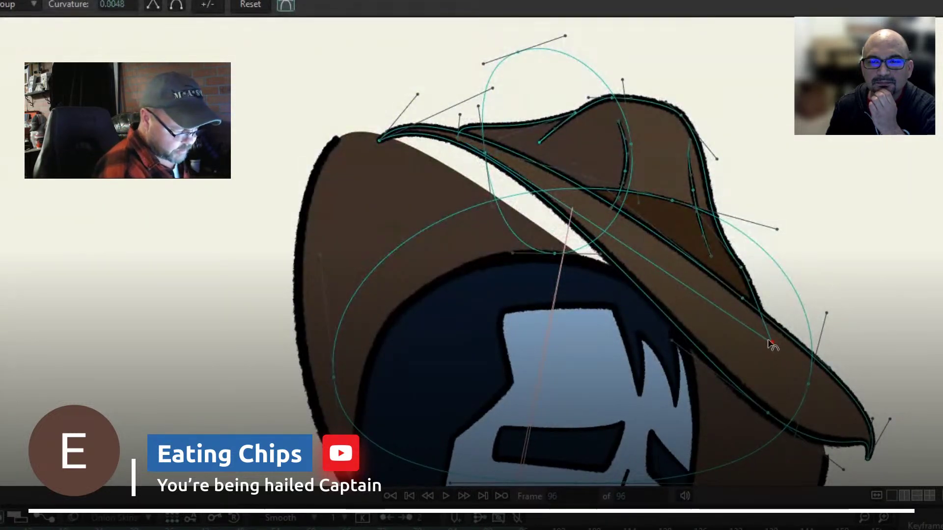
# Move the crown's lower front point up and inward behind the brim, and check it by playing and scrubbing the turn
pyautogui.press('t')
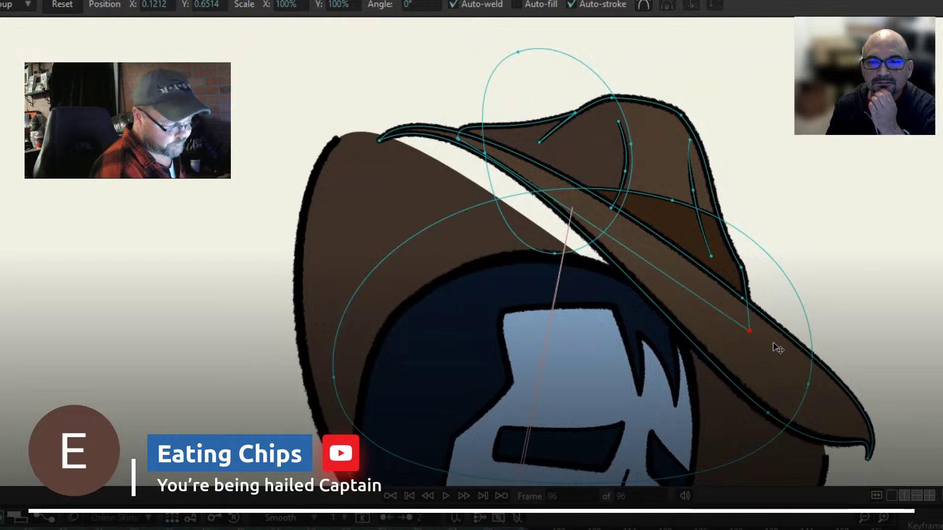
pyautogui.press('space')
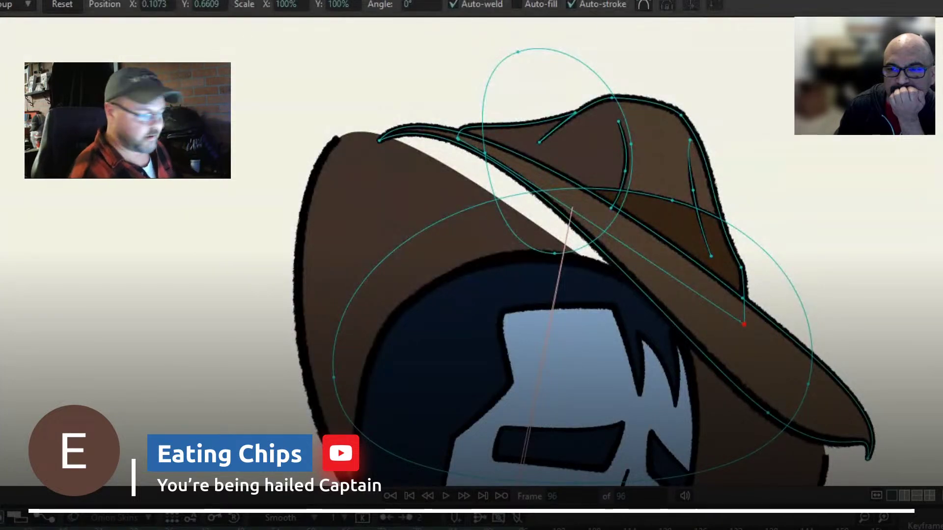
pyautogui.scroll(-4, 781, 206)
pyautogui.moveTo(934, 309); pyautogui.dragTo(883, 294)
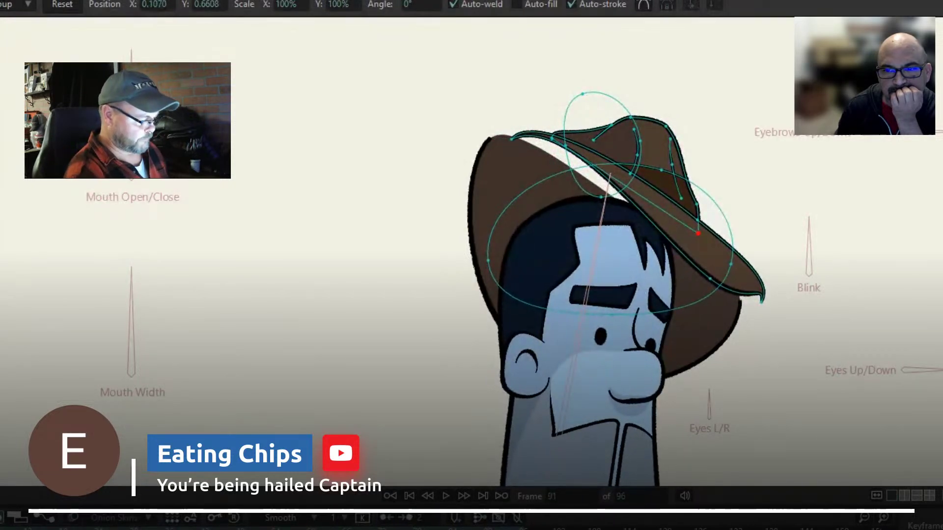
# Raise the front brim's rear tip to the back brim's upper edge and flatten the curves at the tip and the crown's back corner
pyautogui.scroll(5, 543, 202)
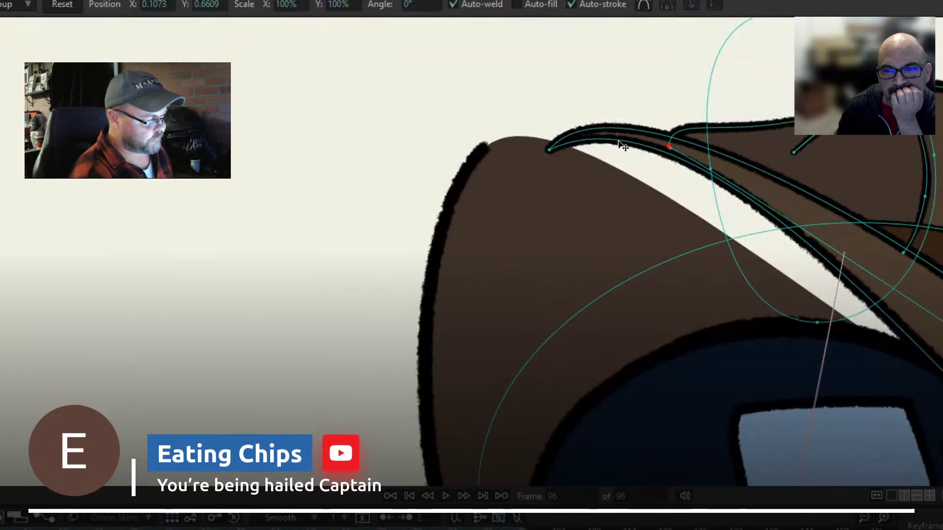
pyautogui.click(619, 141)
pyautogui.click(270, 122)
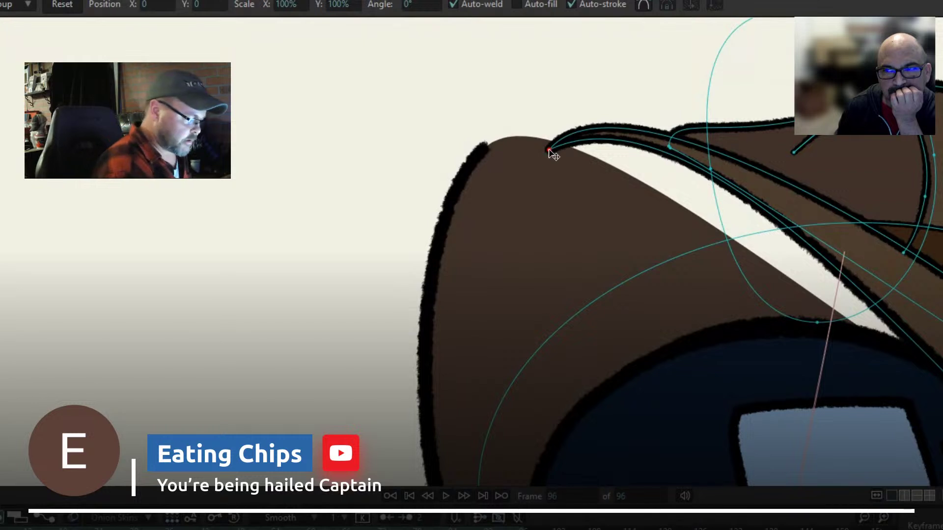
pyautogui.moveTo(550, 151); pyautogui.dragTo(535, 138)
pyautogui.press('c')
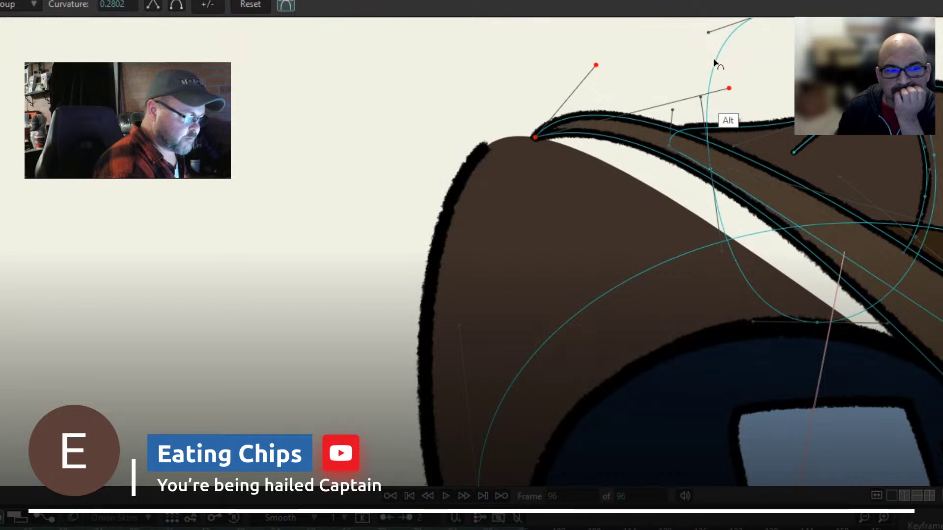
pyautogui.moveTo(596, 66)
pyautogui.mouseDown()
pyautogui.moveTo(665, 82)
pyautogui.moveTo(620, 92)
pyautogui.mouseUp()
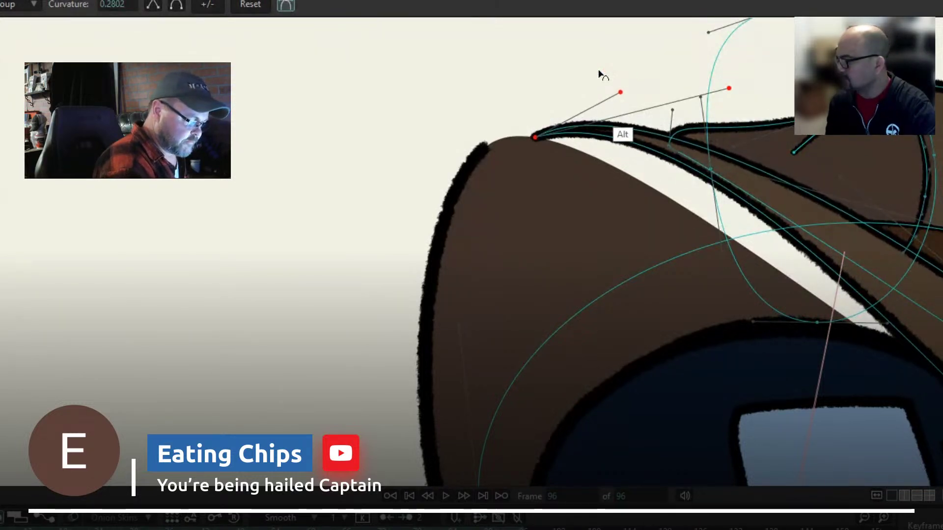
pyautogui.press('space')
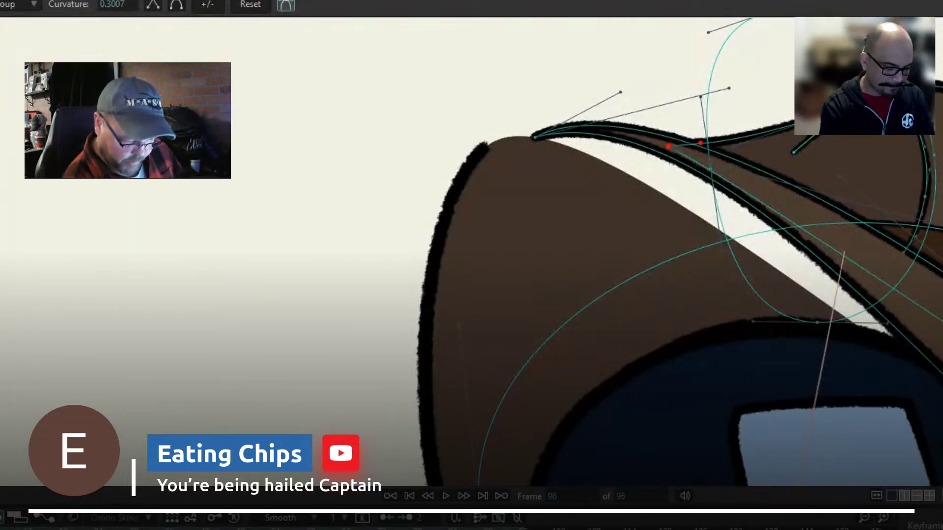
# Select the back brim shape and move its upper rear point to meet the front brim's rear tip
pyautogui.click(486, 145)
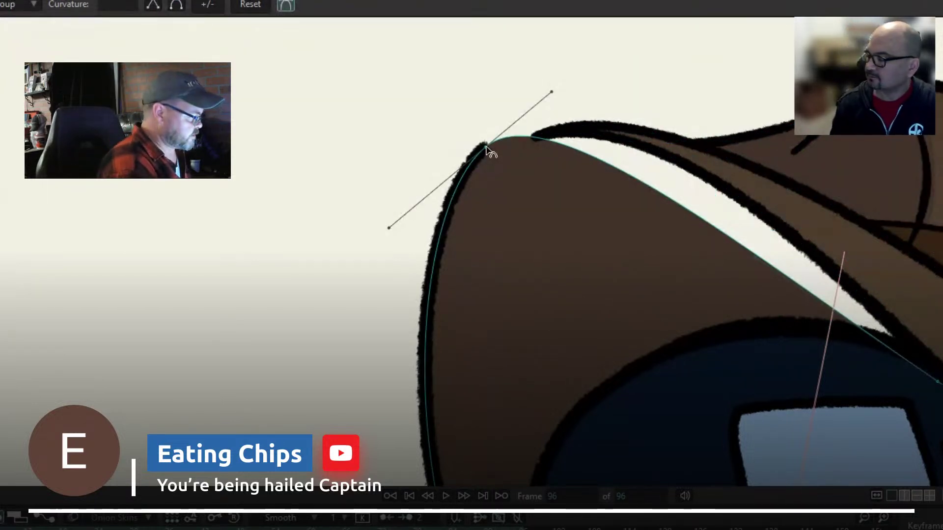
pyautogui.press('t')
pyautogui.moveTo(486, 146); pyautogui.dragTo(539, 138)
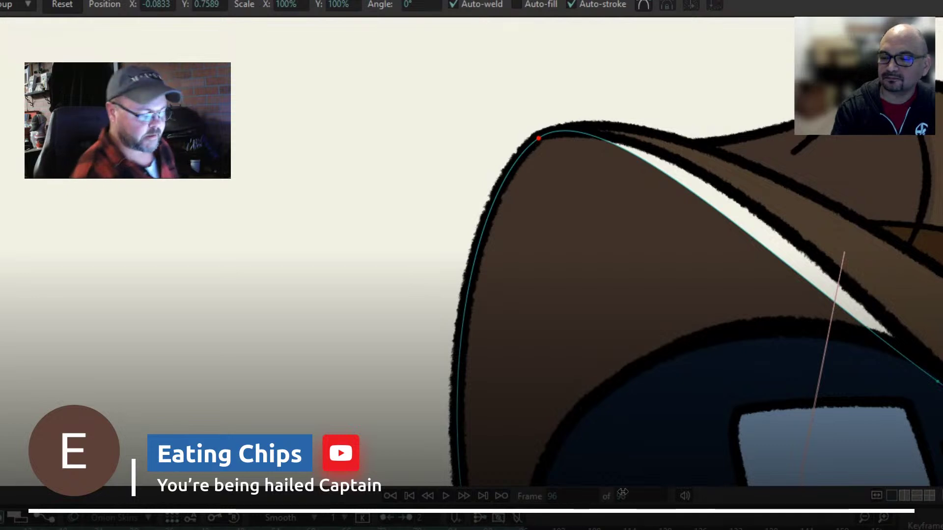
# Extend the back brim to the front brim's forward tip and raise its upper middle point behind the front brim
pyautogui.scroll(-3, 736, 342)
pyautogui.moveTo(900, 392); pyautogui.dragTo(757, 246)
pyautogui.moveTo(845, 341); pyautogui.dragTo(879, 340)
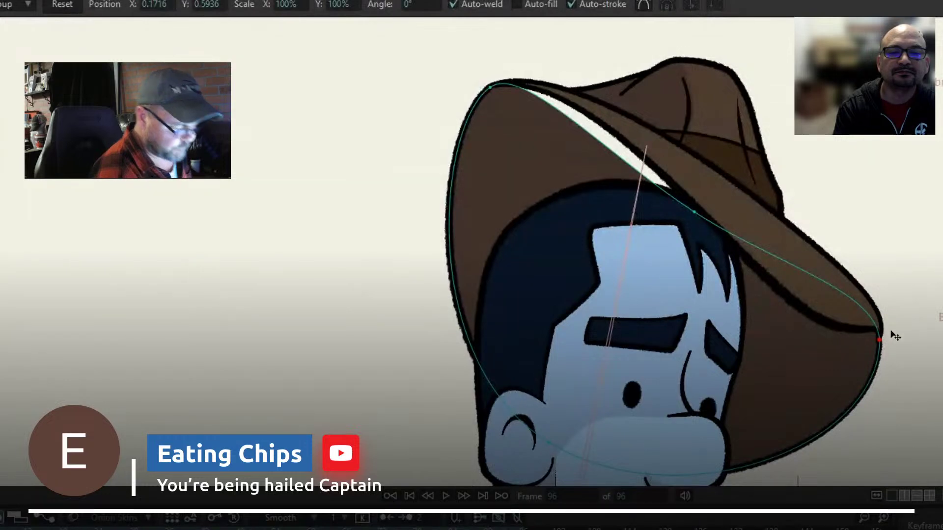
pyautogui.moveTo(694, 212); pyautogui.dragTo(715, 182)
pyautogui.moveTo(523, 527); pyautogui.dragTo(33, 528)
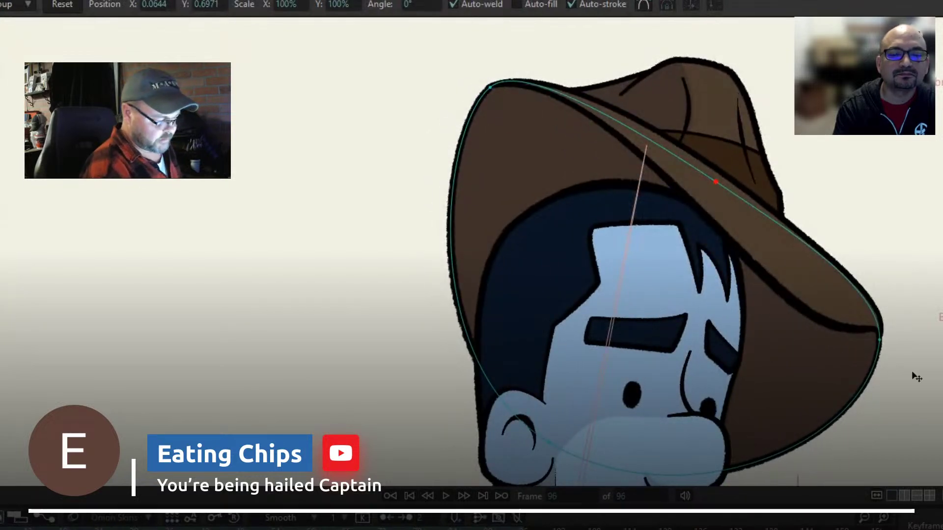
# Pull the back brim's lower rear point outward behind the ear and check the brim's shape through the turn
pyautogui.moveTo(550, 444); pyautogui.dragTo(419, 393)
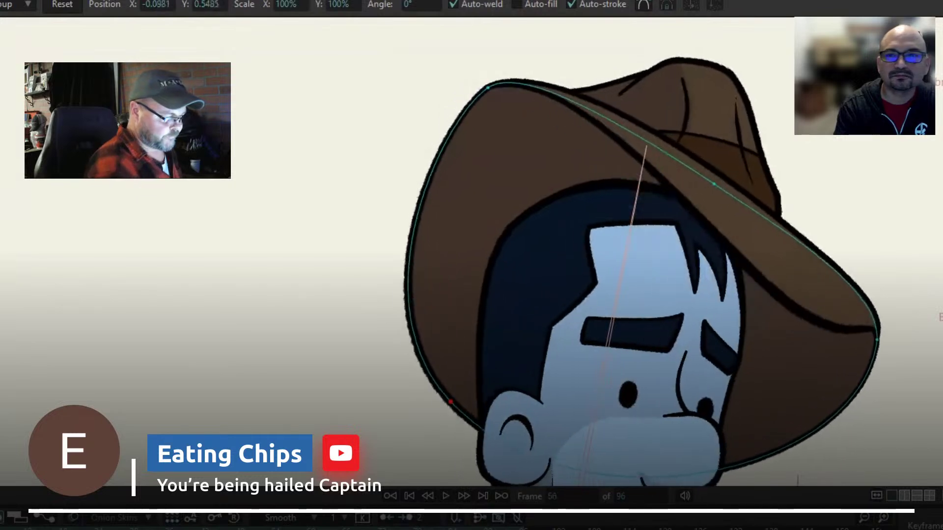
pyautogui.press('space')
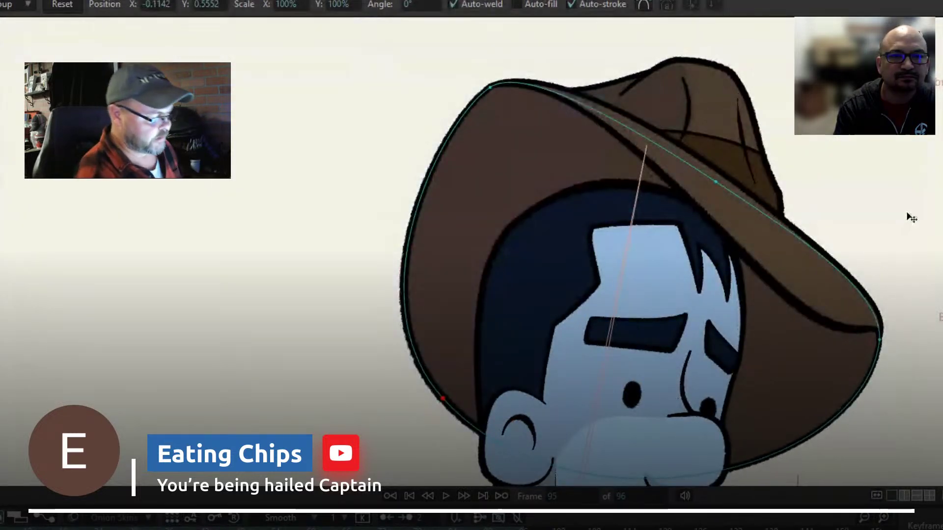
pyautogui.scroll(-4, 897, 229)
pyautogui.moveTo(933, 309); pyautogui.dragTo(744, 311)
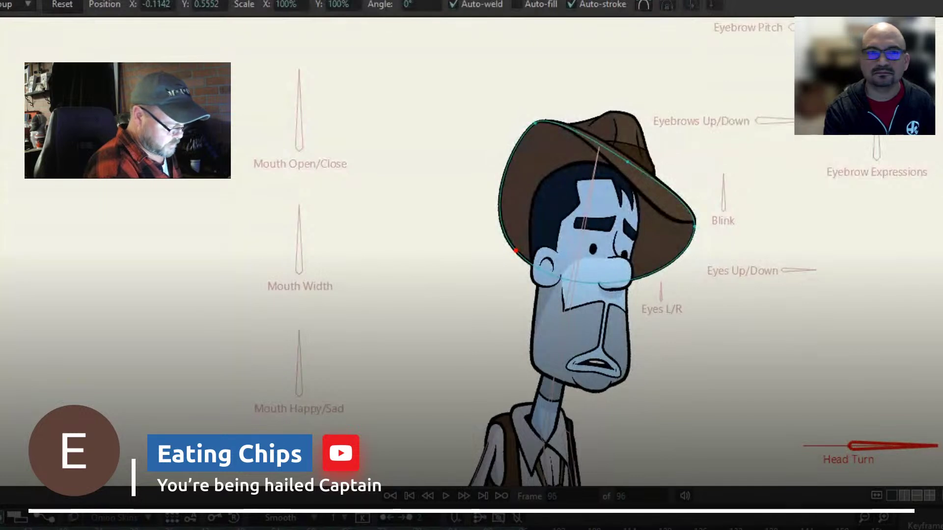
pyautogui.click(521, 258)
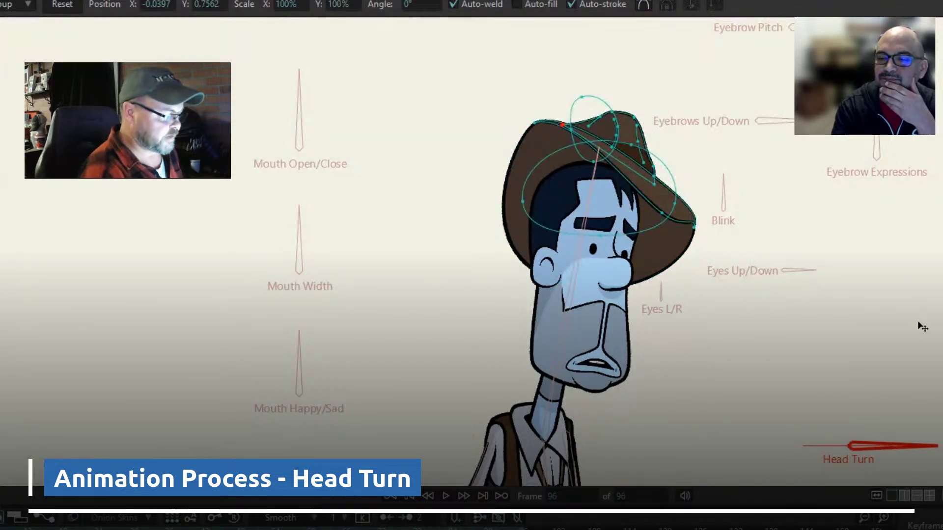
# Select the crown's two lower front points, move them inward, and shift the front crease points to match
pyautogui.scroll(4, 764, 229)
pyautogui.moveTo(675, 177); pyautogui.dragTo(779, 255)
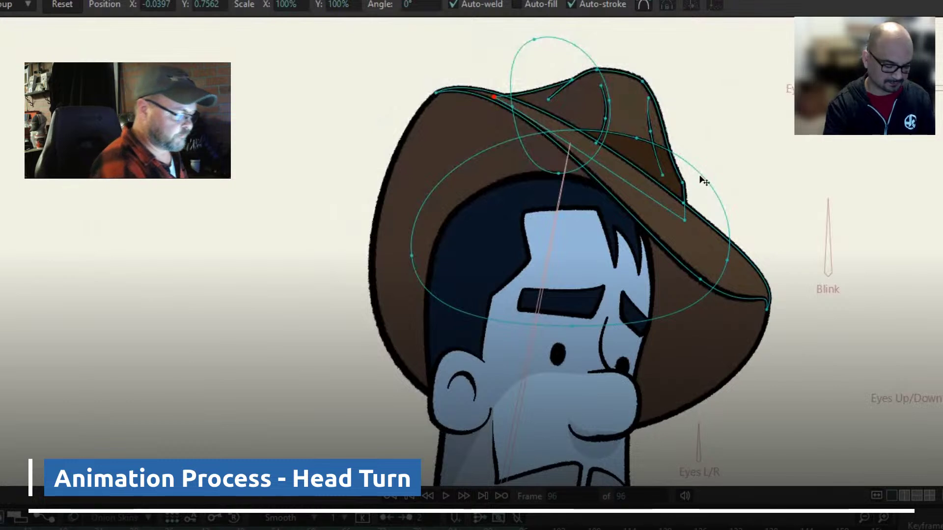
pyautogui.press('g')
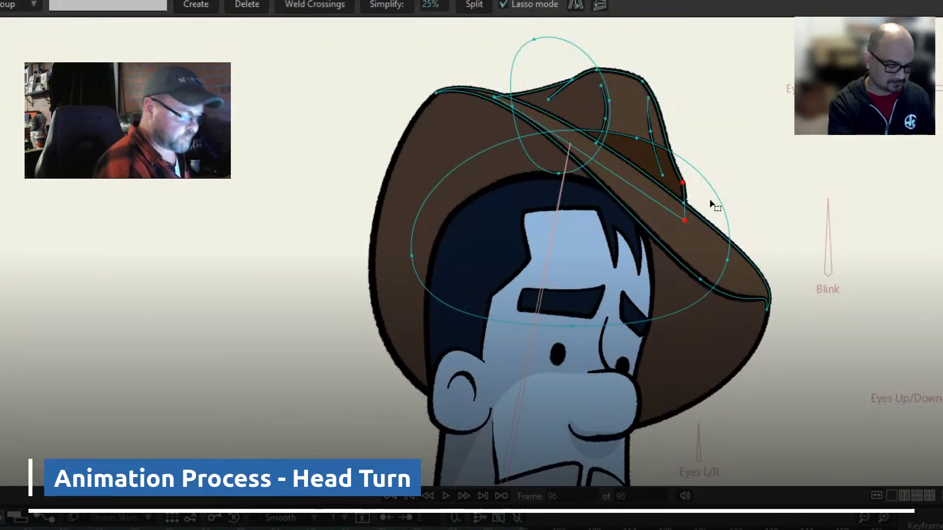
pyautogui.press('t')
pyautogui.moveTo(689, 217); pyautogui.dragTo(661, 176)
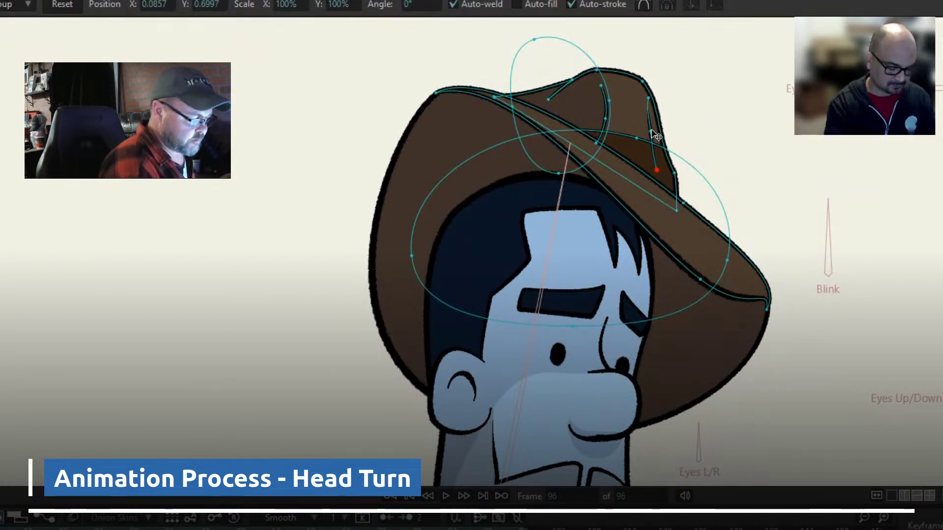
pyautogui.press('space')
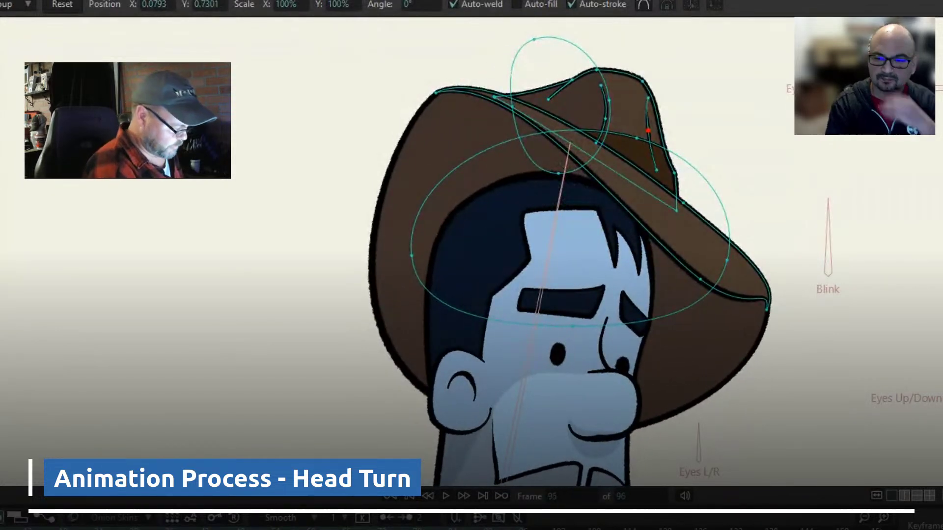
pyautogui.hotkey('ctrl', 'z')
pyautogui.hotkey('ctrl', 'z')
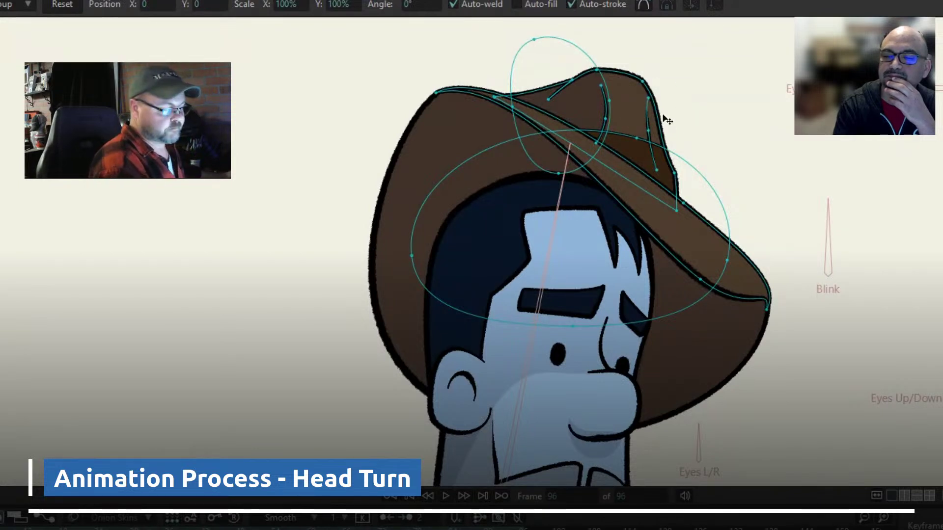
# Shift the crown's middle crease toward the turn, step through the frames to check it, and bow out its middle point
pyautogui.click(610, 118)
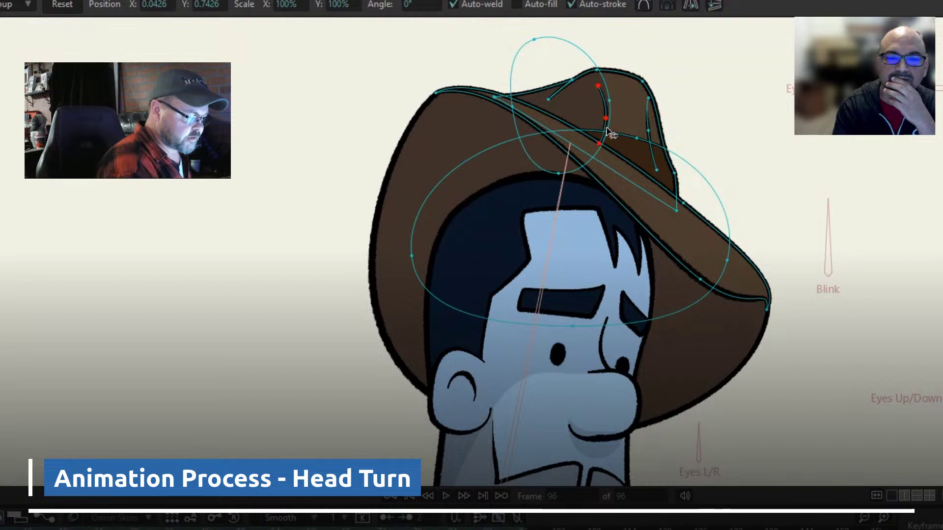
pyautogui.hotkey('ctrl', 'z')
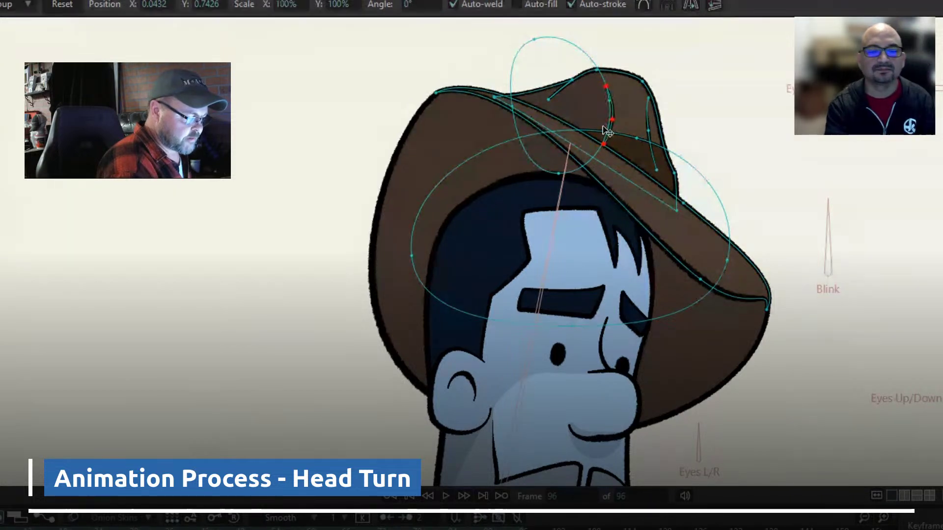
pyautogui.press('Left')
pyautogui.press('Left')
pyautogui.press('Left')
pyautogui.press('Left')
pyautogui.press('Left')
pyautogui.press('Left')
pyautogui.press('Left')
pyautogui.press('Left')
pyautogui.press('Left')
pyautogui.press('Left')
pyautogui.press('Left')
pyautogui.press('Left')
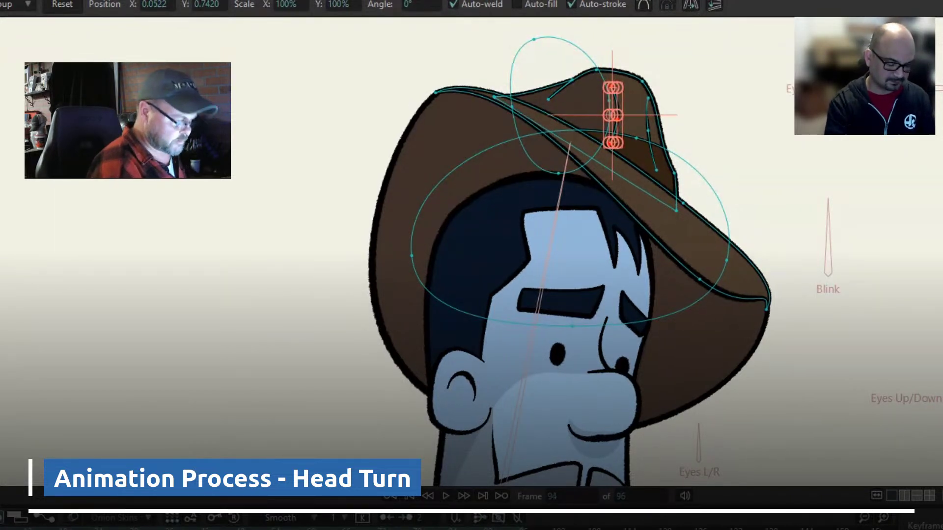
pyautogui.press('Right')
pyautogui.press('Right')
pyautogui.press('Right')
pyautogui.press('Right')
pyautogui.press('Right')
pyautogui.press('Right')
pyautogui.press('Right')
pyautogui.press('Right')
pyautogui.press('Right')
pyautogui.press('Right')
pyautogui.press('Right')
pyautogui.press('Left')
pyautogui.press('Left')
pyautogui.press('Left')
pyautogui.press('Left')
pyautogui.press('Left')
pyautogui.press('Left')
pyautogui.press('Left')
pyautogui.press('Left')
pyautogui.press('Left')
pyautogui.press('Left')
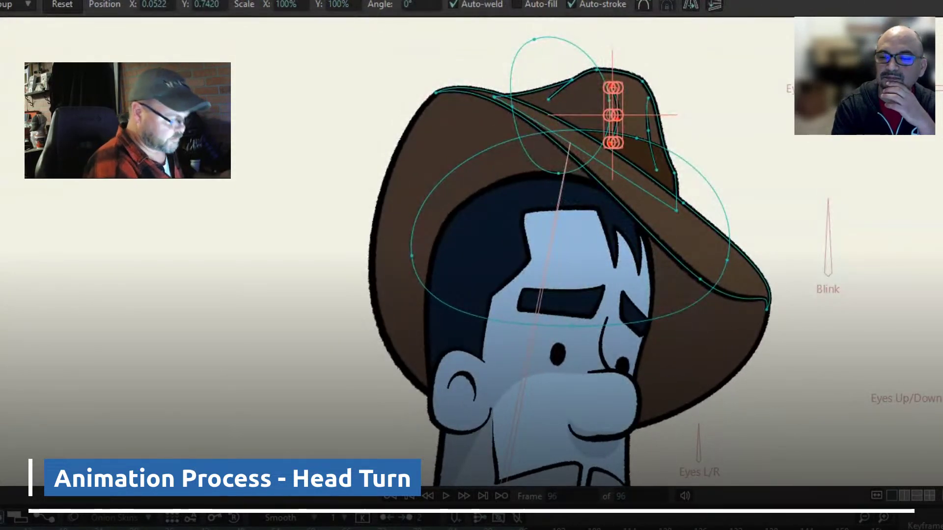
pyautogui.click(641, 358)
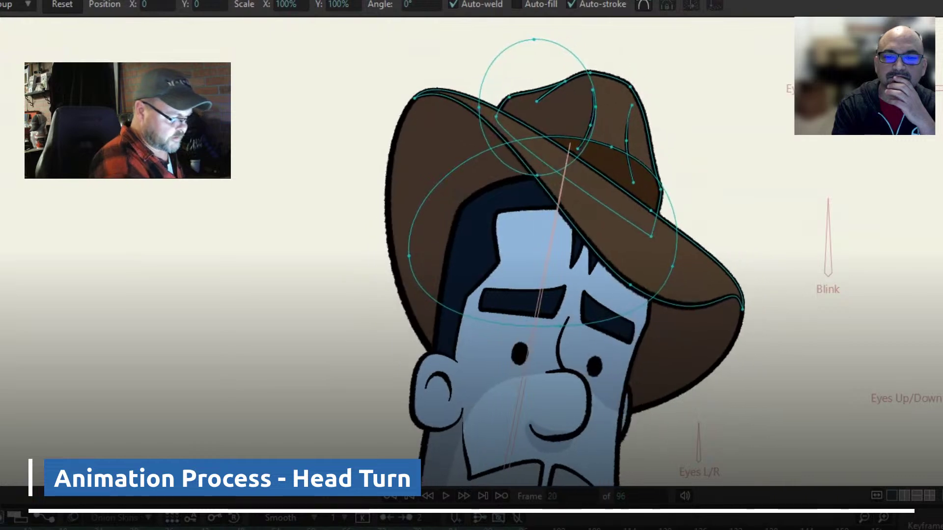
pyautogui.moveTo(603, 100); pyautogui.dragTo(609, 102)
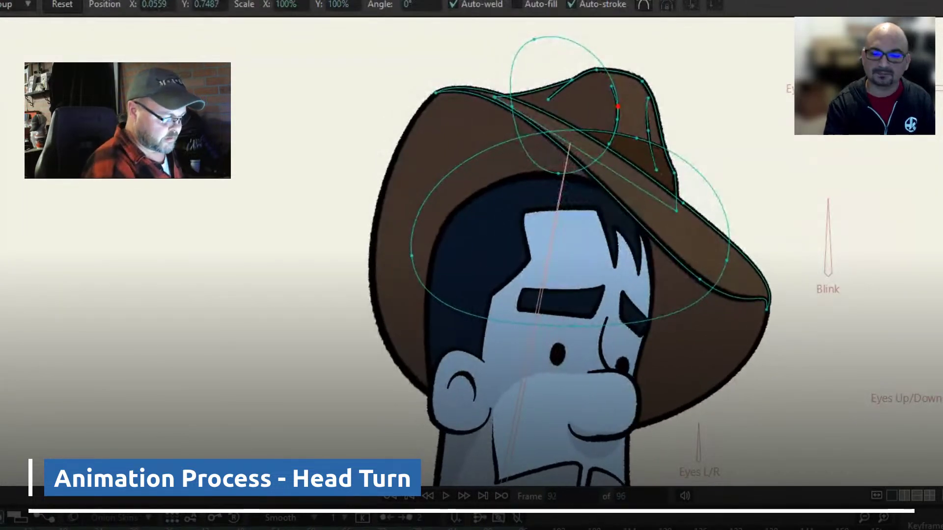
# Reshape the upper front curve of the hatband ellipse by adjusting the handles of its top point
pyautogui.click(727, 261)
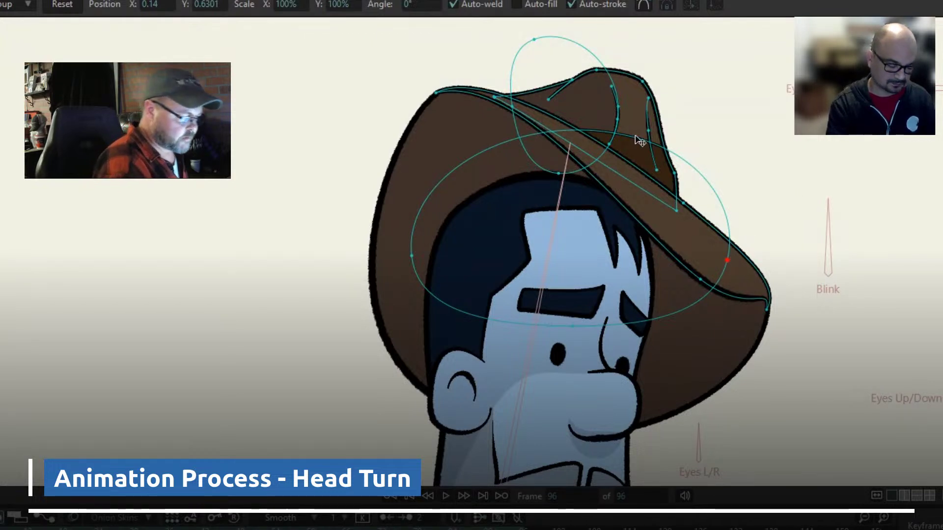
pyautogui.press('c')
pyautogui.moveTo(706, 157); pyautogui.dragTo(708, 160)
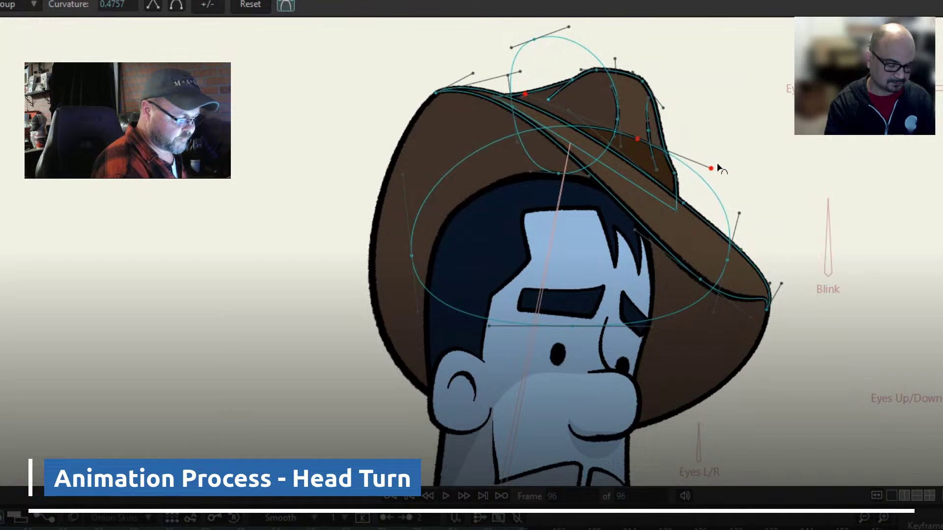
pyautogui.moveTo(741, 220); pyautogui.dragTo(708, 177)
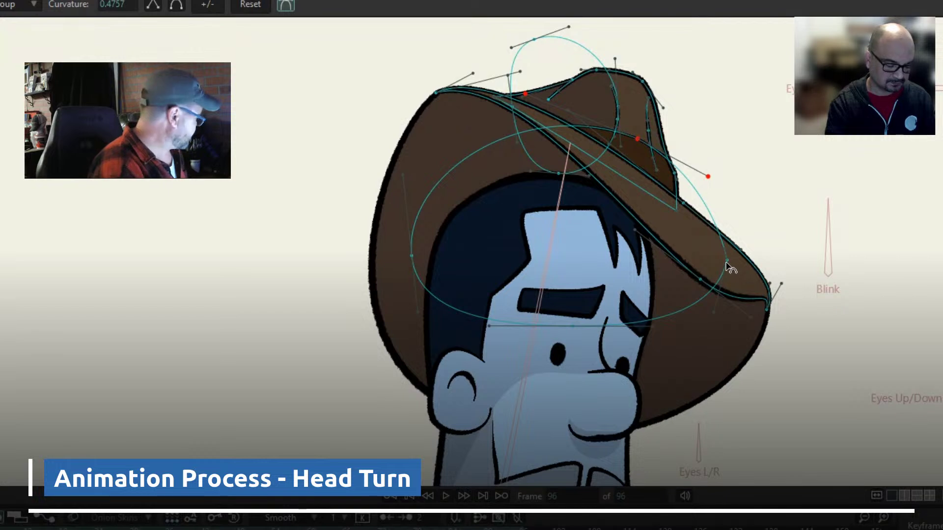
# Move the front point of the large hat ellipse inward and down toward the brim edge, and check it through the turn
pyautogui.press('t')
pyautogui.moveTo(728, 260); pyautogui.dragTo(712, 288)
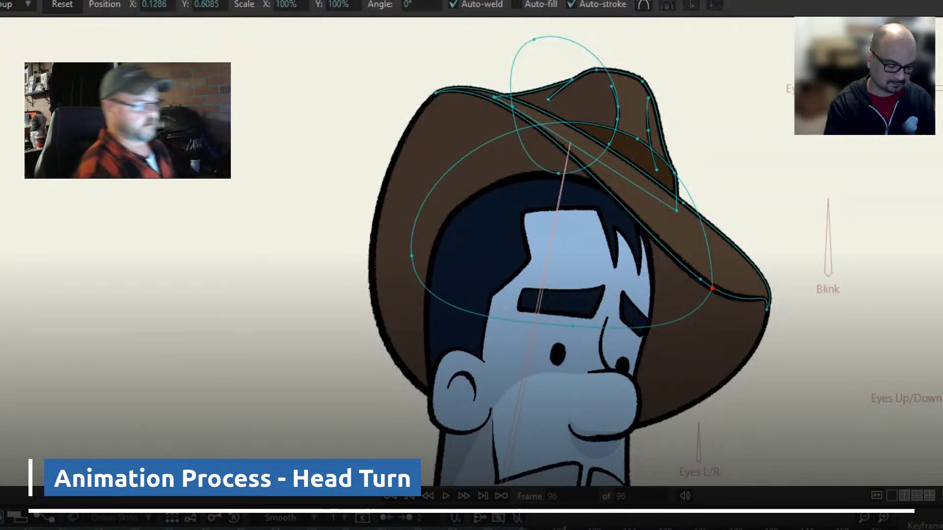
pyautogui.moveTo(524, 528); pyautogui.dragTo(241, 528)
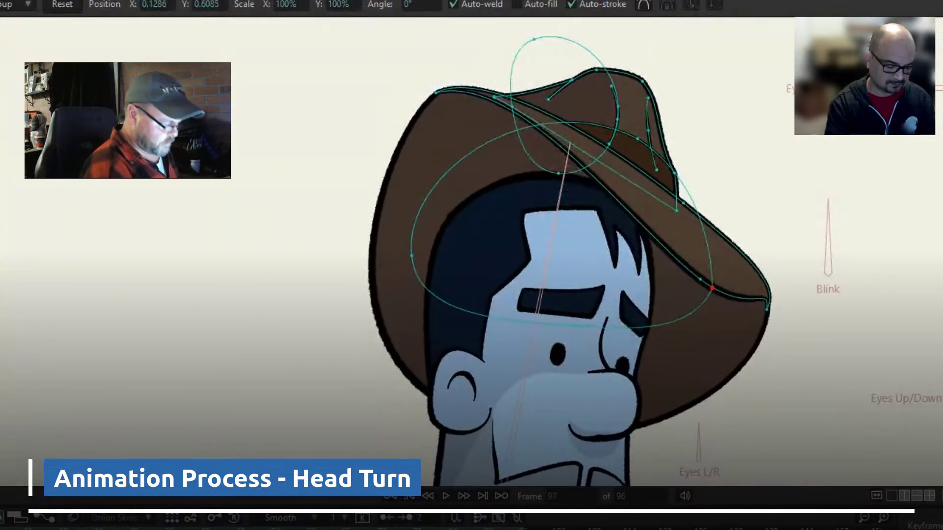
# Nudge the large ellipse's rear point, reshape the curve around it with its handles, and undo the last handle adjustment
pyautogui.click(411, 256)
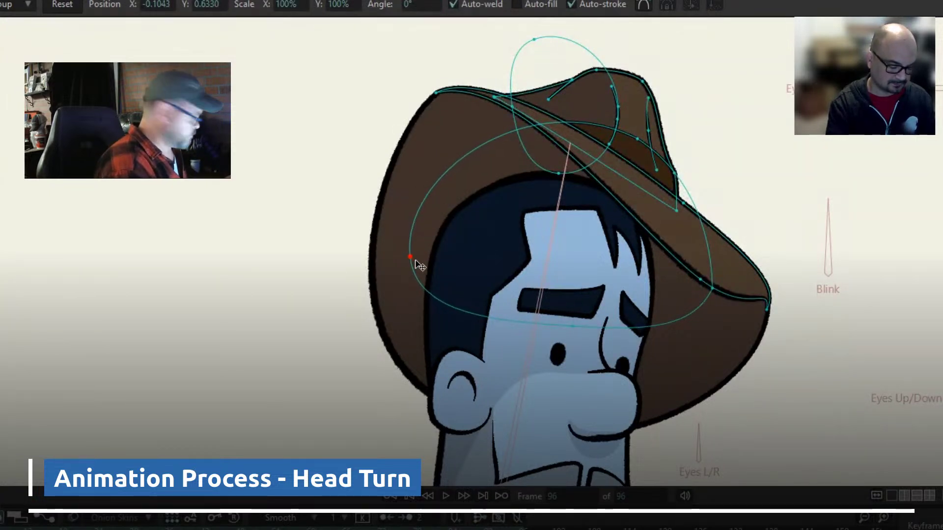
pyautogui.press('c')
pyautogui.moveTo(401, 176); pyautogui.dragTo(402, 205)
pyautogui.moveTo(397, 280); pyautogui.dragTo(395, 234)
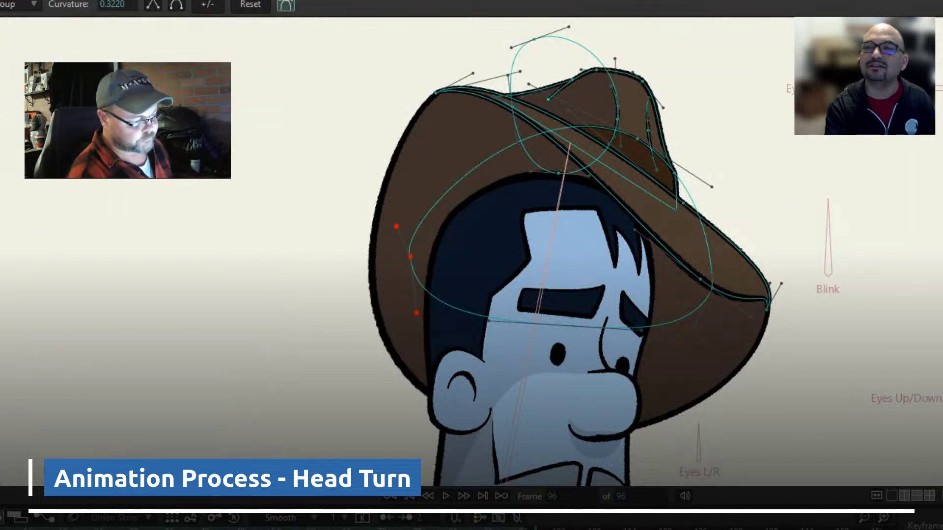
pyautogui.hotkey('ctrl', 'z')
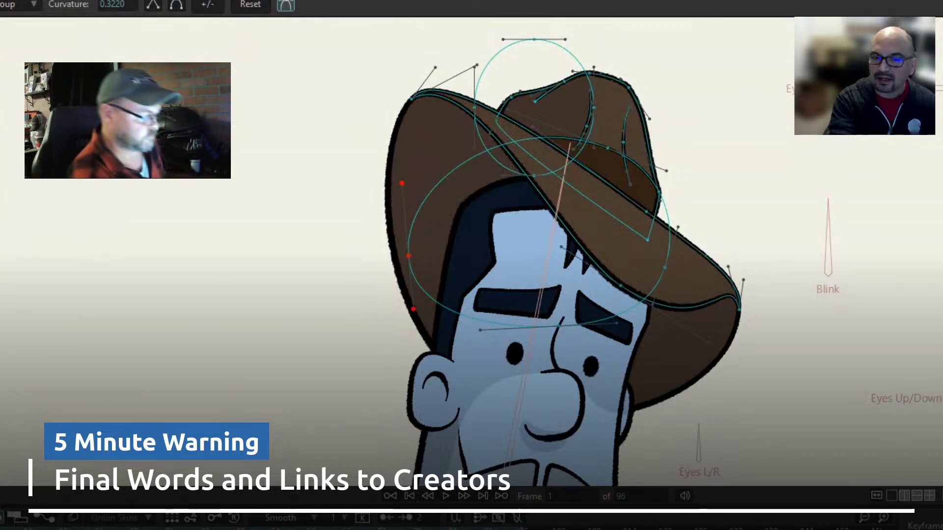
# Leave the smart bone action for the main timeline and swing the Head Turn bone to test the full head turn
pyautogui.scroll(-5, 439, 311)
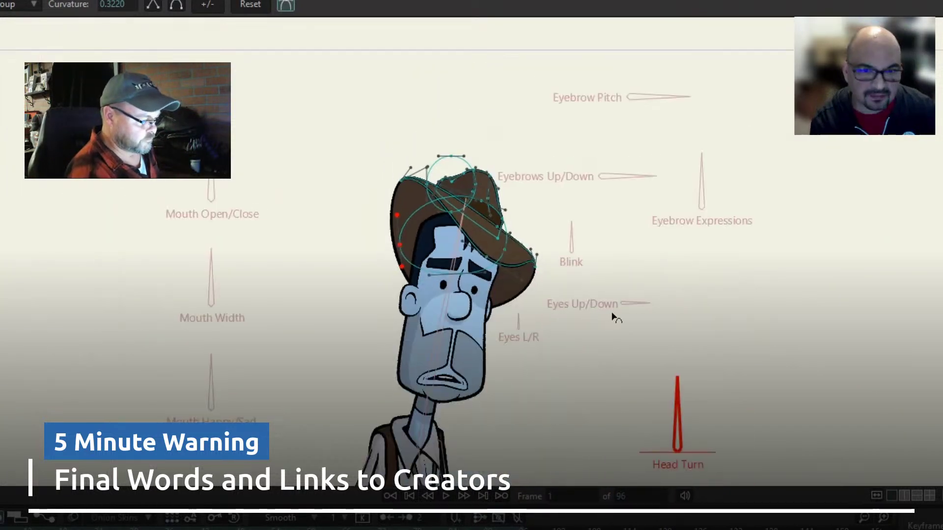
pyautogui.moveTo(746, 265); pyautogui.dragTo(733, 290)
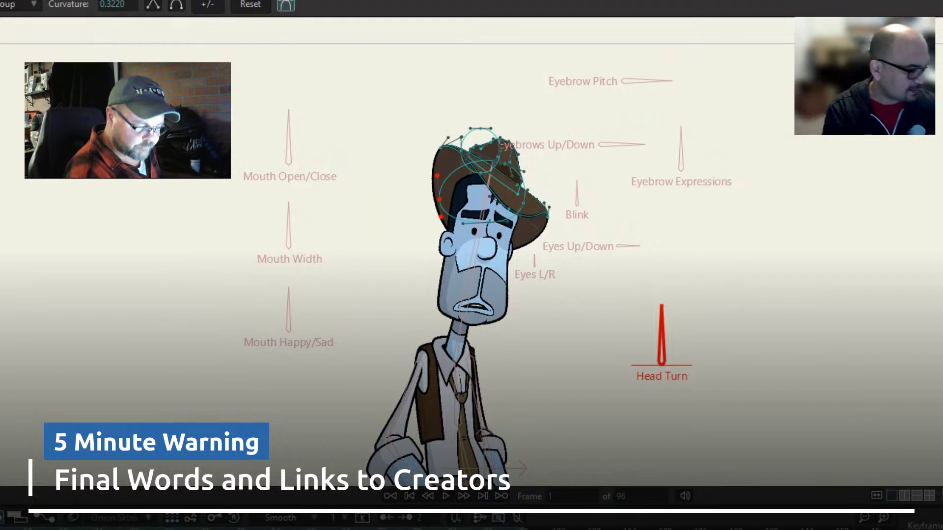
pyautogui.press('space')
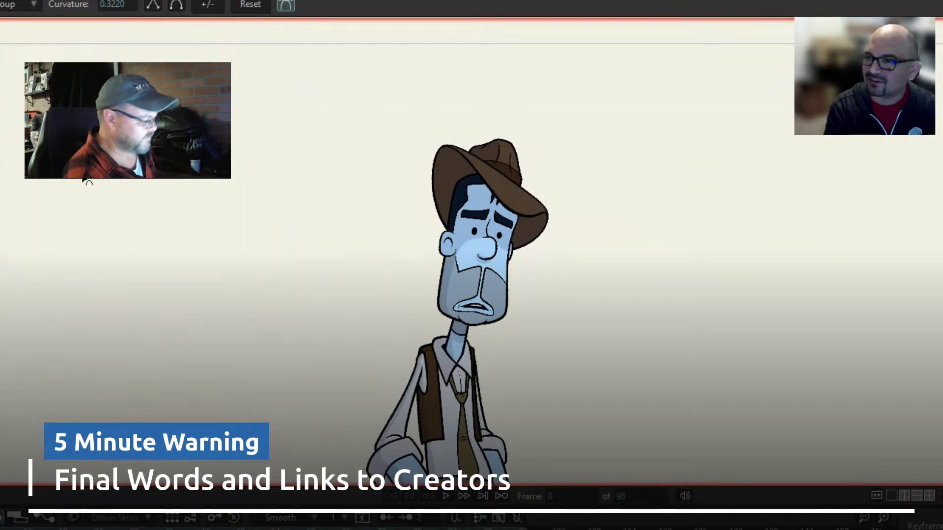
pyautogui.press('z')
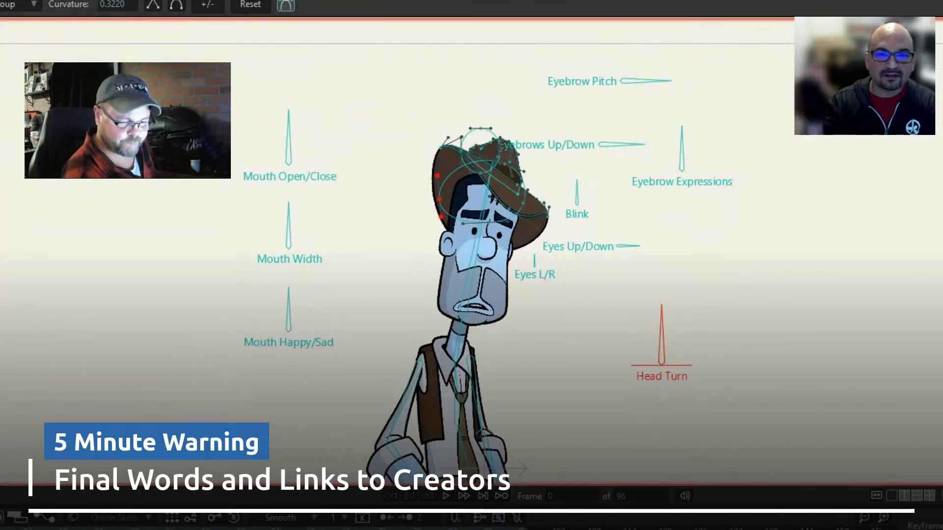
pyautogui.press('b')
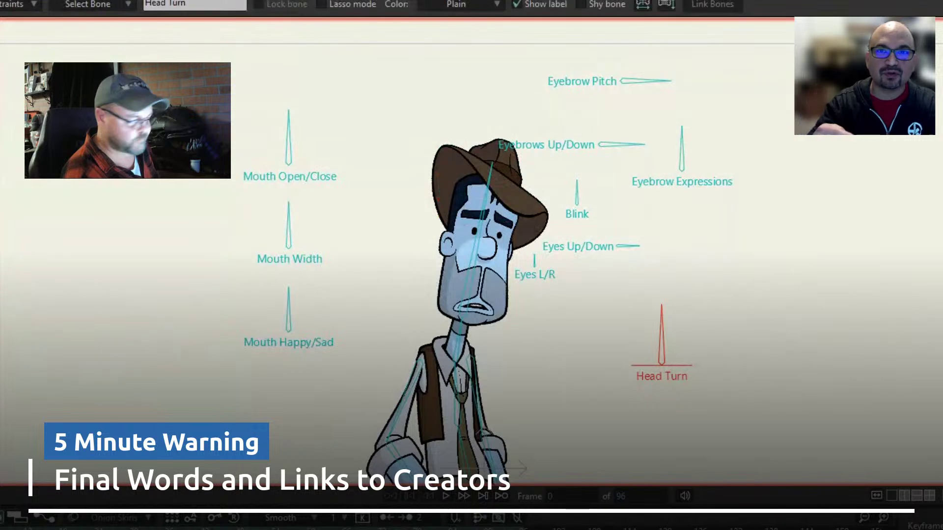
pyautogui.press('z')
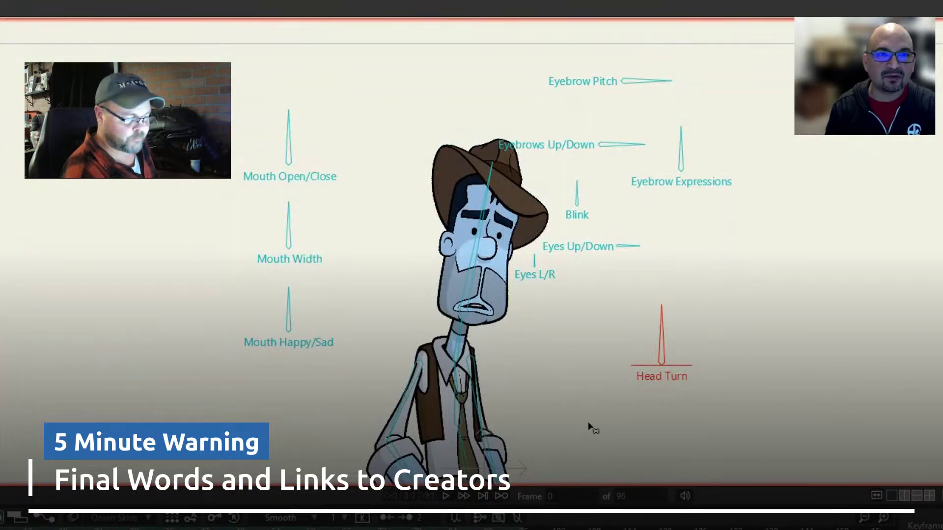
pyautogui.moveTo(663, 338); pyautogui.dragTo(857, 492)
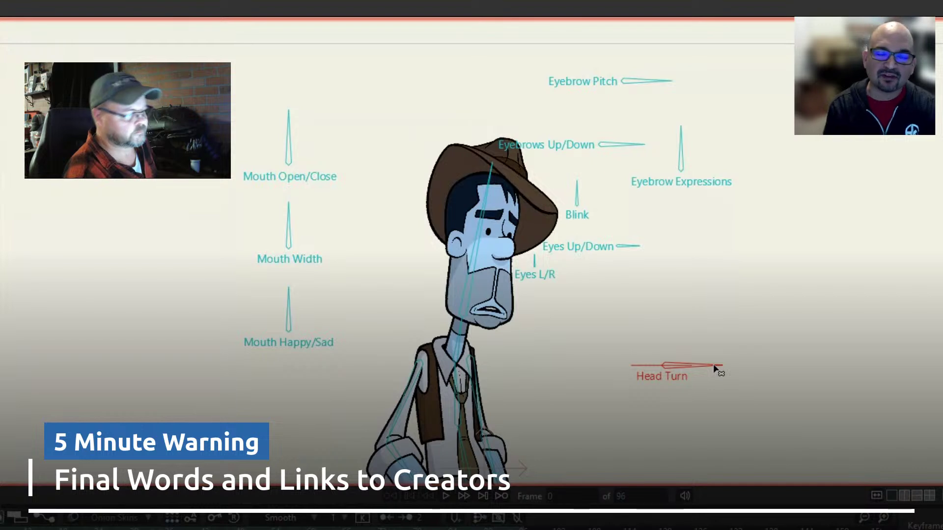
pyautogui.moveTo(702, 369); pyautogui.dragTo(801, 432)
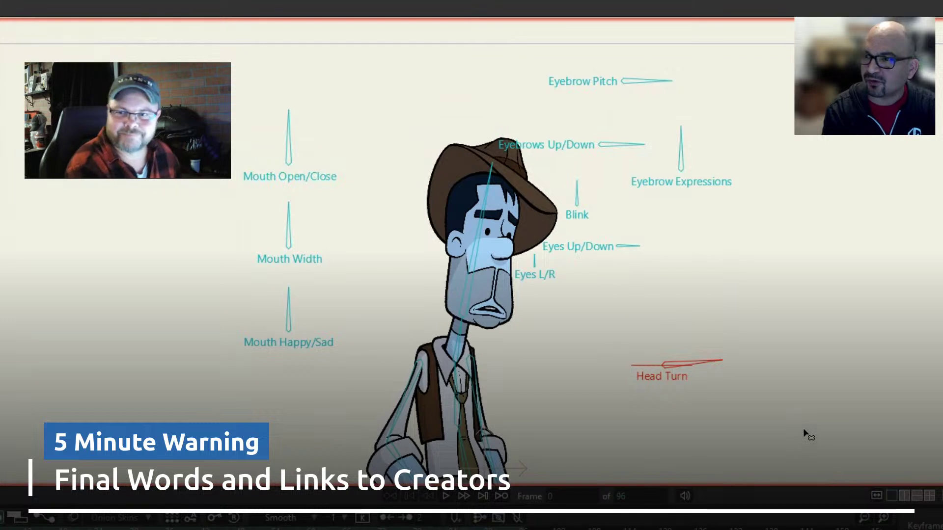
pyautogui.moveTo(694, 354); pyautogui.dragTo(784, 444)
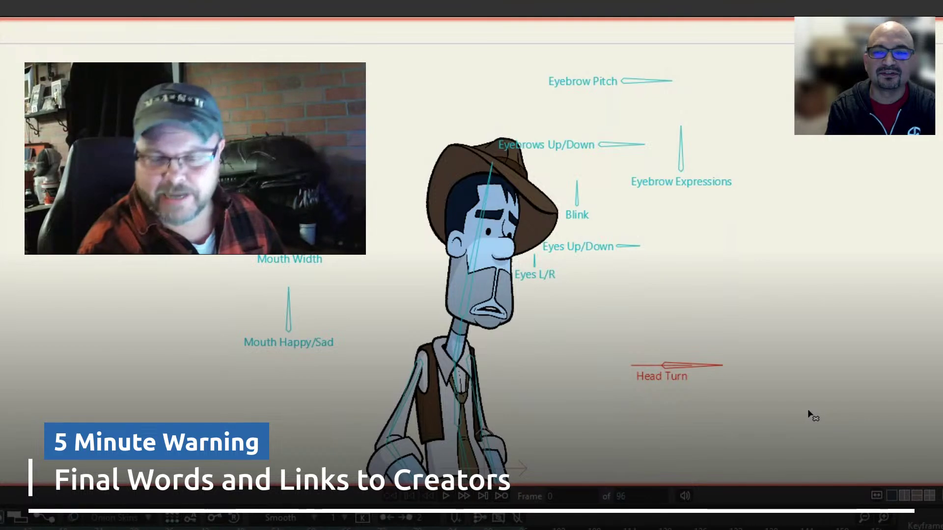
pyautogui.moveTo(720, 366)
pyautogui.mouseDown()
pyautogui.moveTo(626, 320)
pyautogui.moveTo(585, 326)
pyautogui.moveTo(787, 396)
pyautogui.moveTo(693, 308)
pyautogui.moveTo(754, 409)
pyautogui.moveTo(695, 337)
pyautogui.moveTo(697, 326)
pyautogui.moveTo(724, 364)
pyautogui.moveTo(715, 371)
pyautogui.moveTo(693, 329)
pyautogui.moveTo(726, 391)
pyautogui.moveTo(686, 332)
pyautogui.moveTo(720, 413)
pyautogui.moveTo(678, 324)
pyautogui.moveTo(741, 451)
pyautogui.moveTo(680, 326)
pyautogui.moveTo(735, 396)
pyautogui.moveTo(718, 366)
pyautogui.moveTo(748, 462)
pyautogui.moveTo(691, 359)
pyautogui.moveTo(722, 436)
pyautogui.moveTo(680, 349)
pyautogui.moveTo(722, 416)
pyautogui.moveTo(737, 465)
pyautogui.moveTo(715, 428)
pyautogui.moveTo(703, 367)
pyautogui.mouseUp()
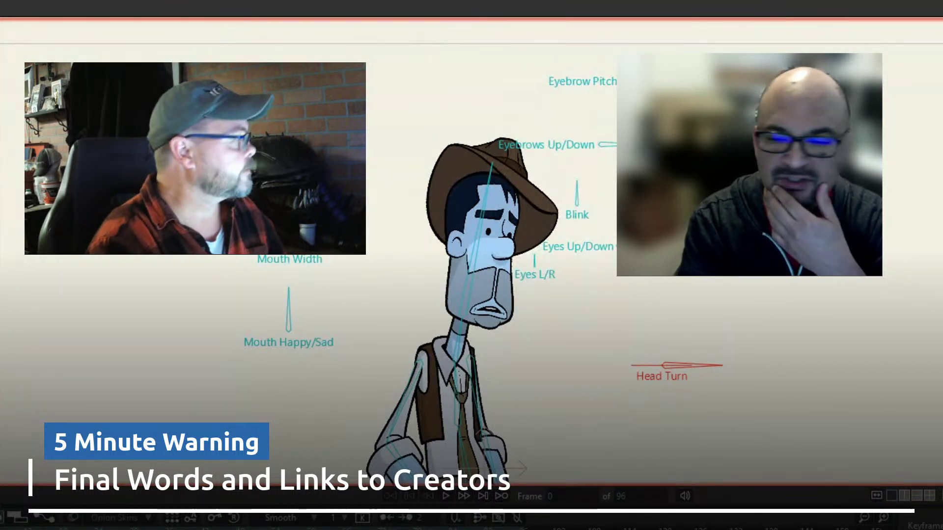
pyautogui.hotkey('alt', 'f')
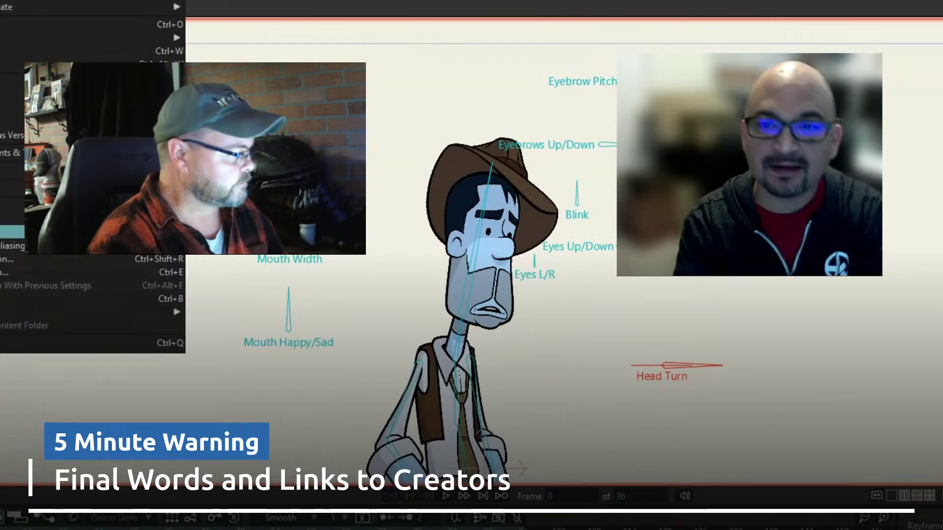
pyautogui.moveTo(88, 312)
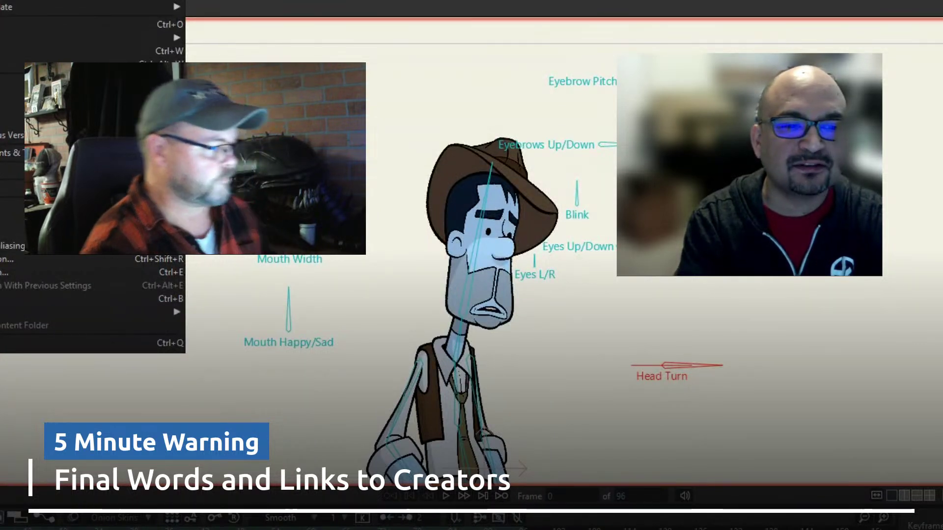
pyautogui.click(313, 33)
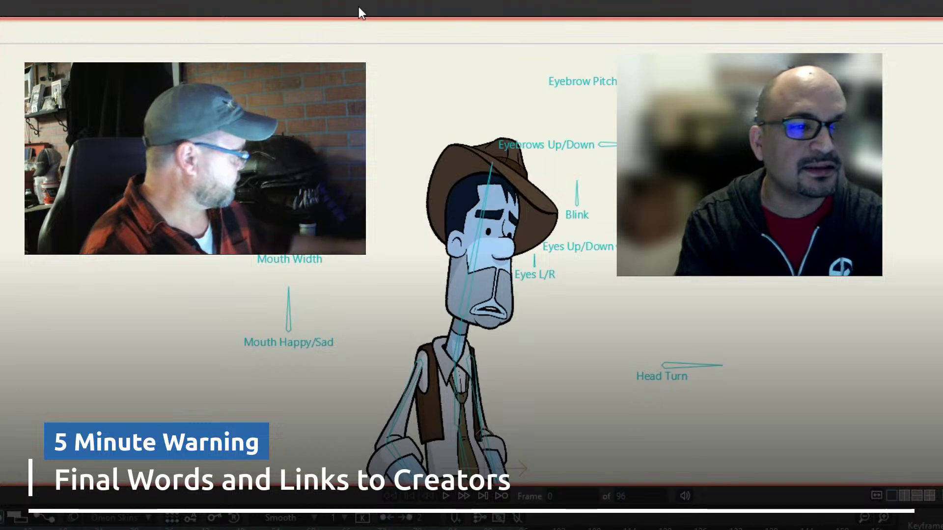